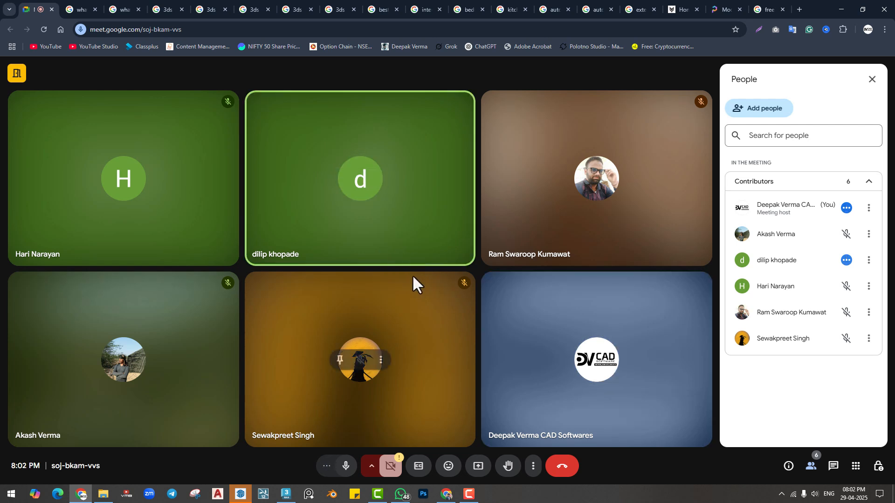
# Step: Search Google Images for "cad plan" in a new browser tab
pyautogui.click(71, 8)
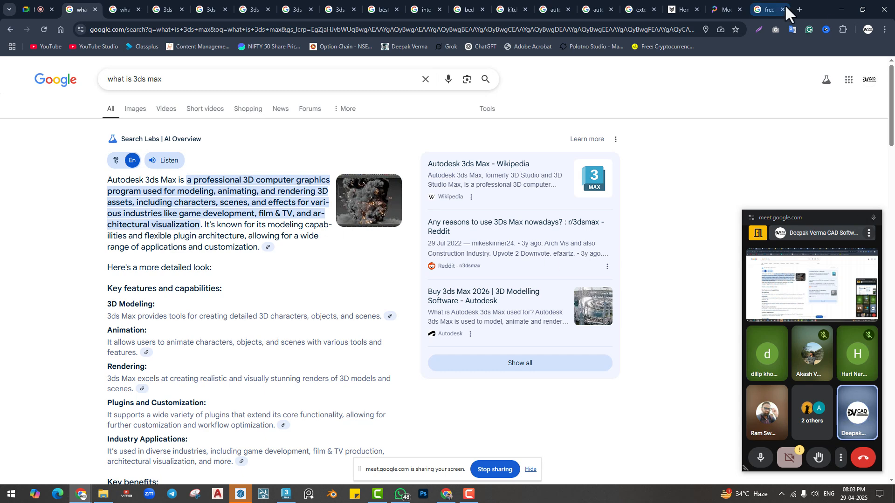
pyautogui.click(799, 10)
pyautogui.click(457, 191)
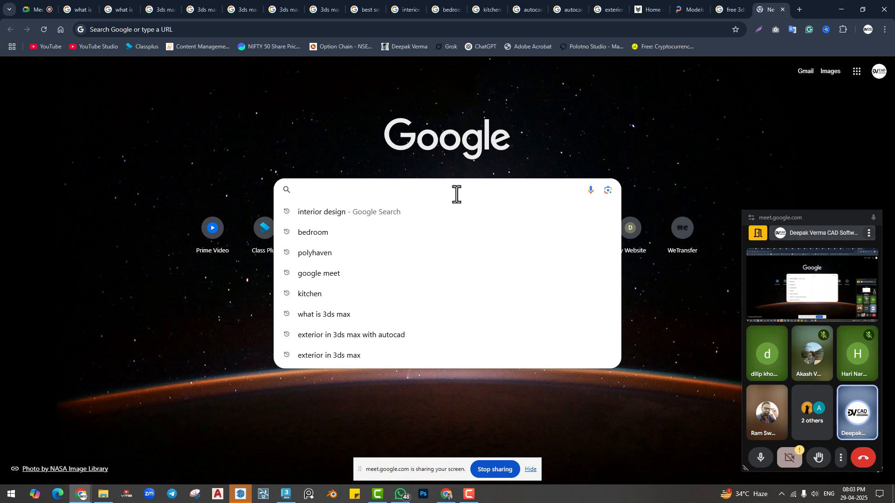
pyautogui.write('cad ')
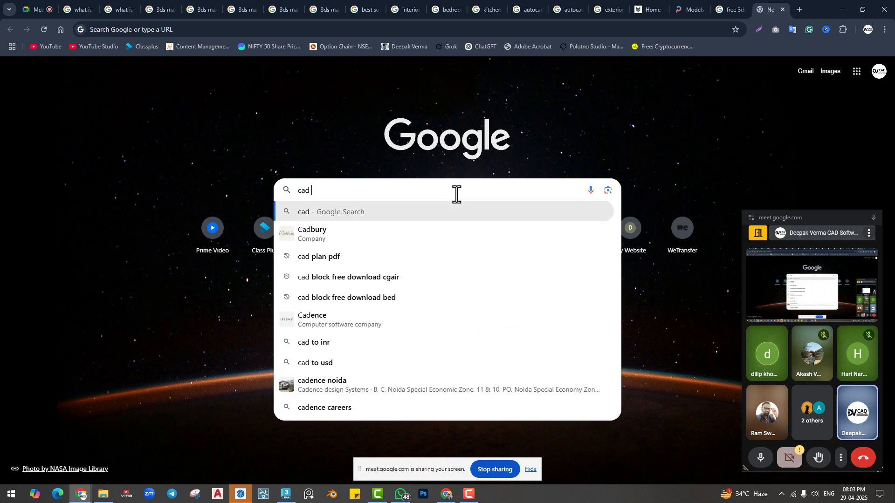
pyautogui.write('plan')
pyautogui.press('Return')
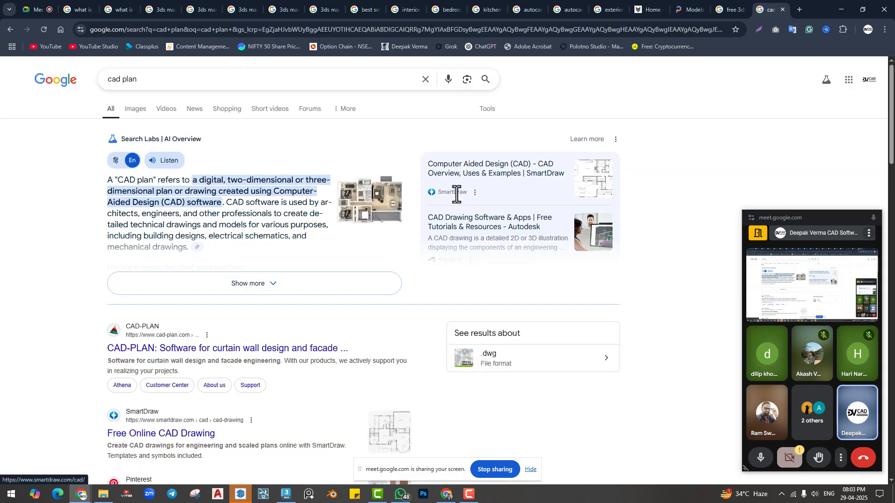
pyautogui.click(135, 111)
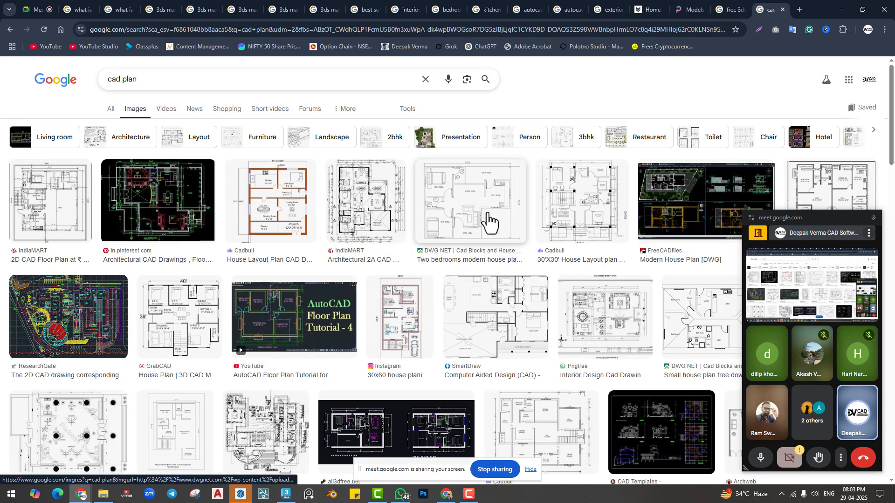
# Step: Search Google Images for "interior in cad" in a new tab and preview Cadbull's "House Interior Design in Autocad file" image
pyautogui.click(800, 9)
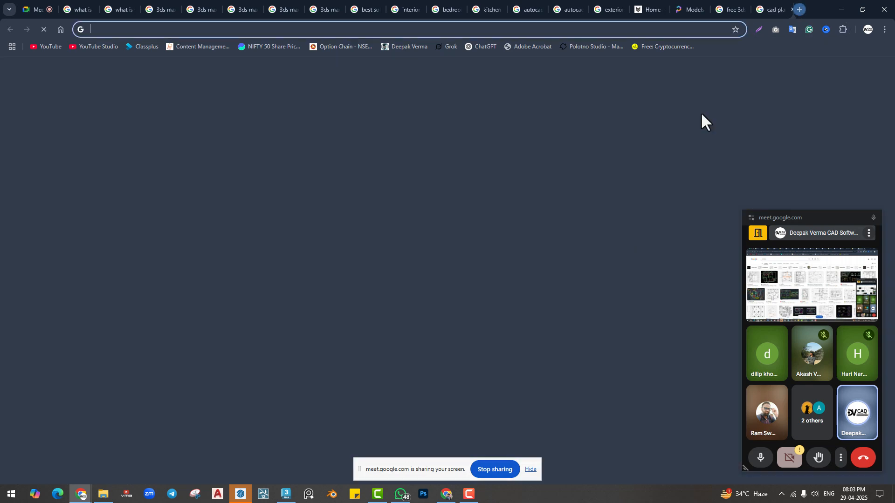
pyautogui.click(441, 191)
pyautogui.write('inter')
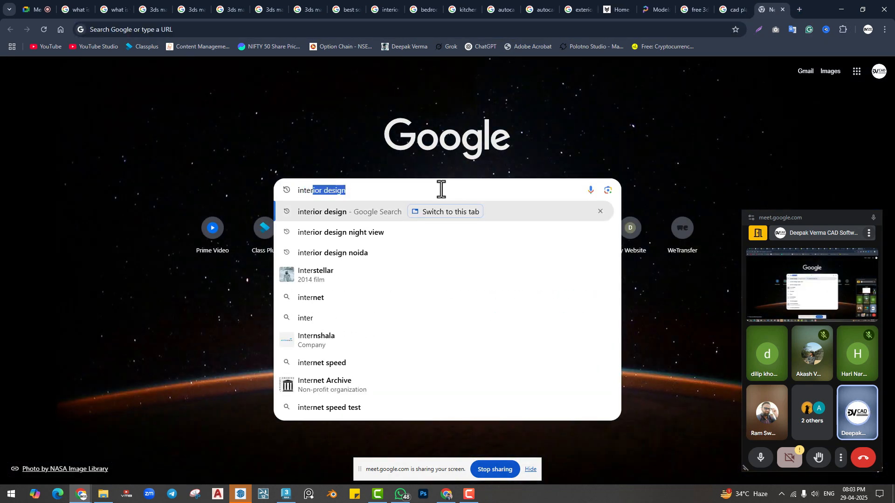
pyautogui.write('ior in cad')
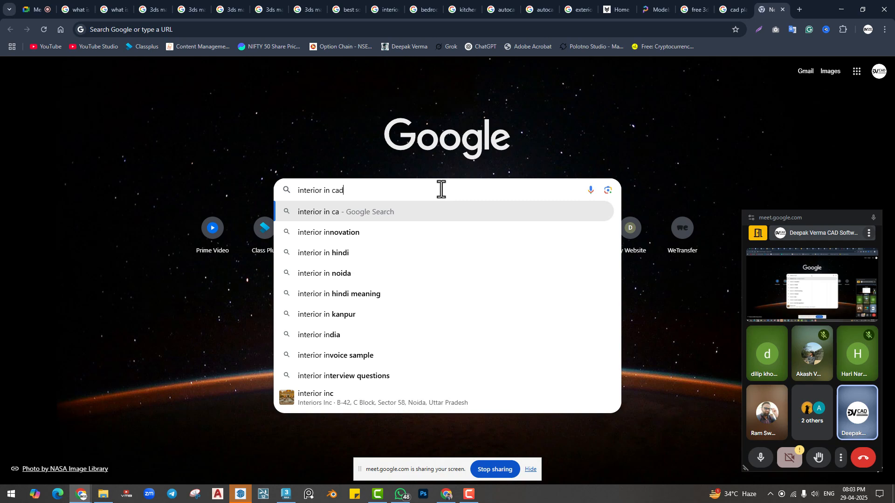
pyautogui.press('Return')
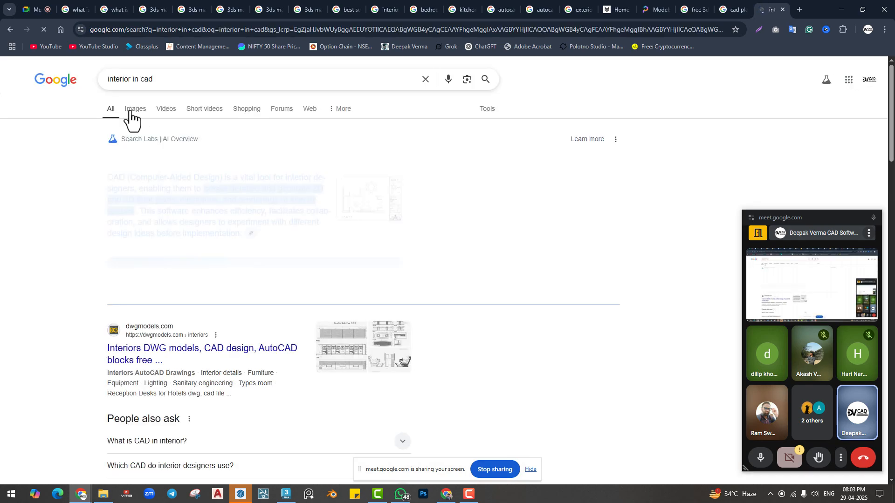
pyautogui.click(134, 109)
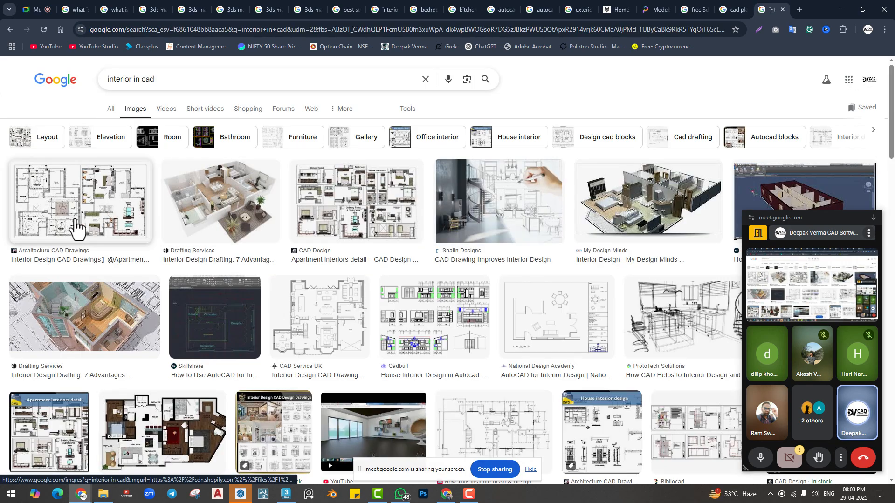
pyautogui.click(406, 313)
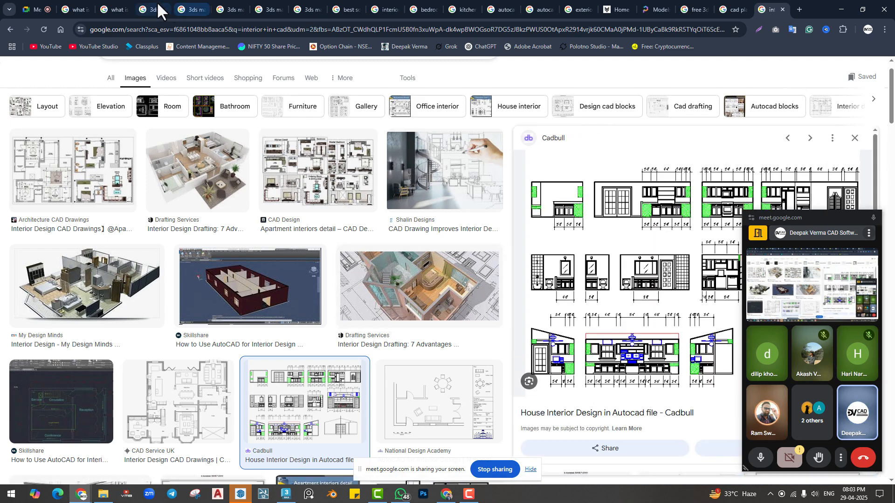
# Step: Check the meeting page and search Google Images for "sketchup" in a new tab
pyautogui.click(35, 10)
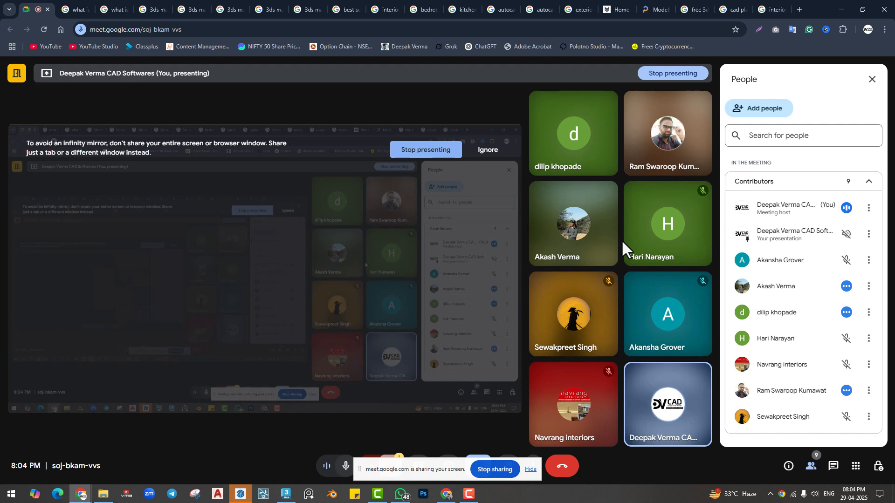
pyautogui.hotkey('ctrl', 't')
pyautogui.click(411, 191)
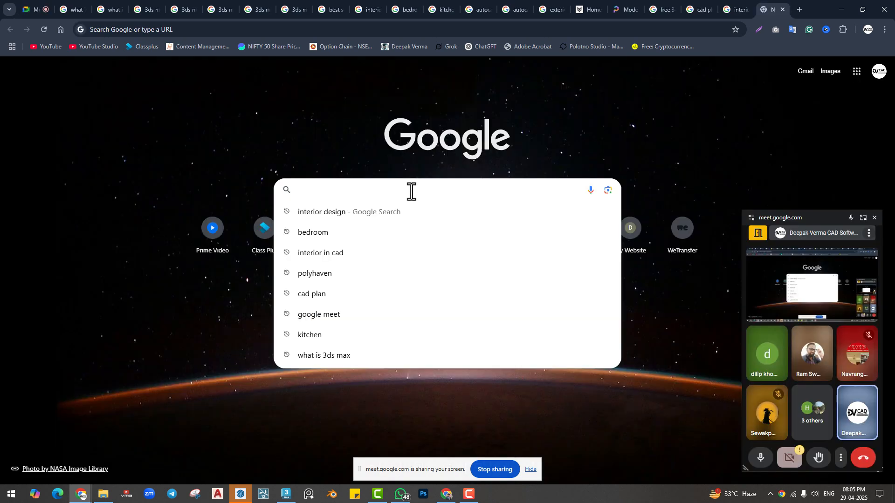
pyautogui.write('sketchup')
pyautogui.press('Return')
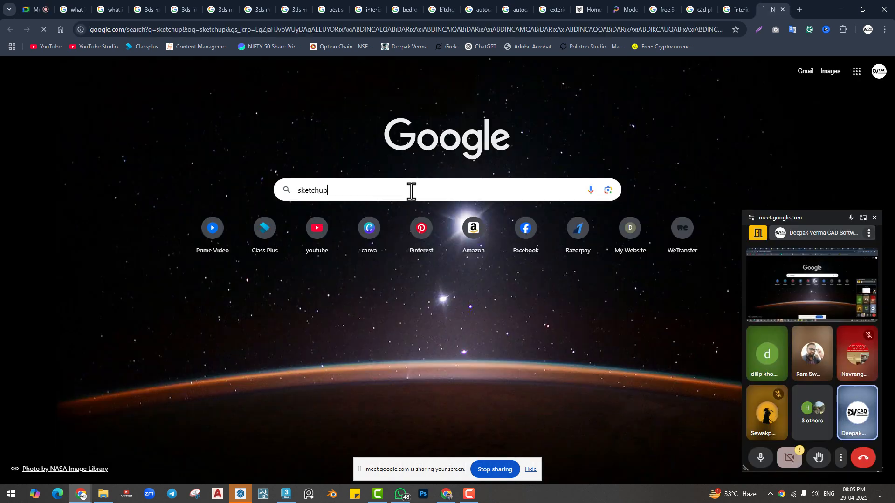
pyautogui.click(132, 110)
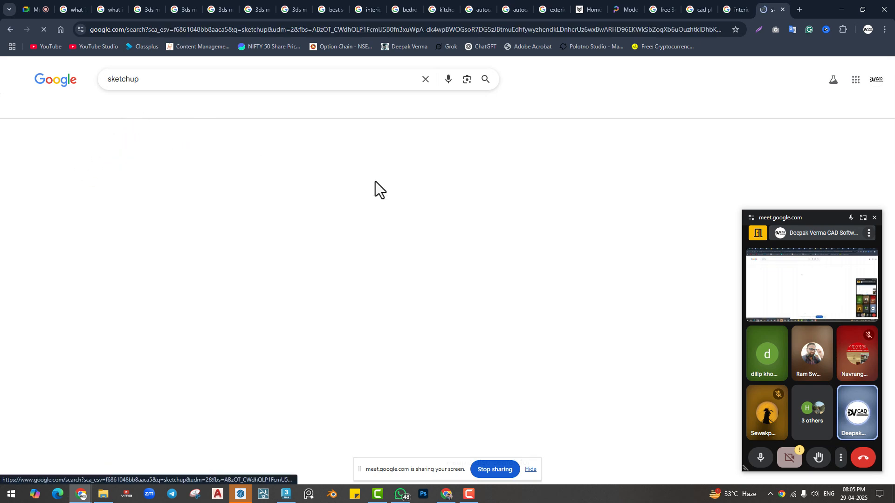
pyautogui.scroll(-2, 346, 245)
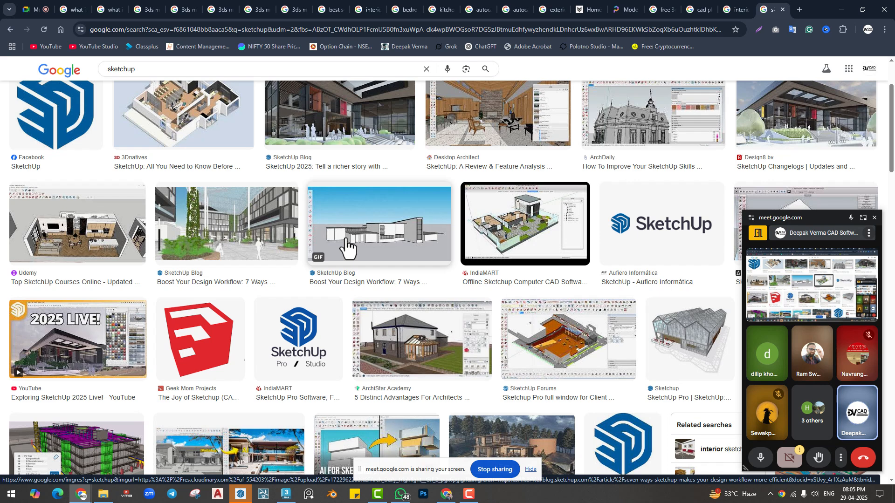
# Step: Preview the SketchUp Blog white house model and Design8 "SketchUp Changelogs" image, moving the floating meeting window clear of the preview
pyautogui.click(375, 231)
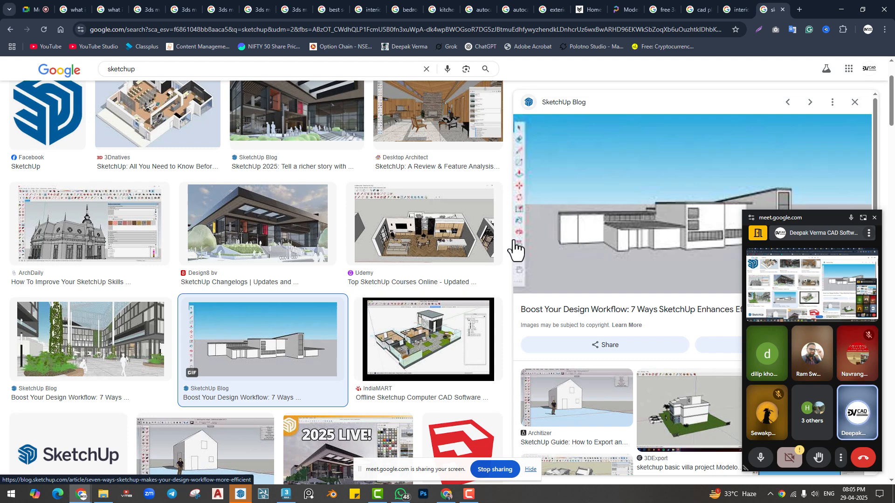
pyautogui.click(251, 239)
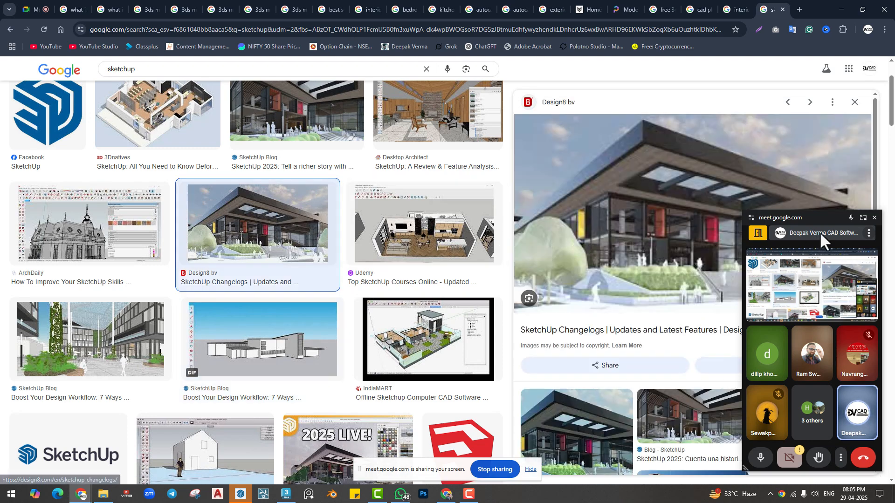
pyautogui.moveTo(813, 218); pyautogui.dragTo(77, 225)
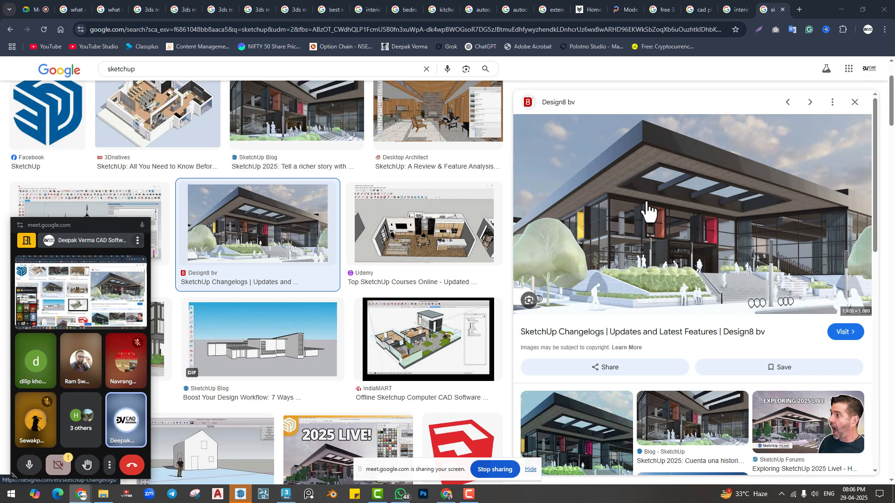
# Step: Search Google Images for "revit architecture" in a new tab
pyautogui.click(799, 9)
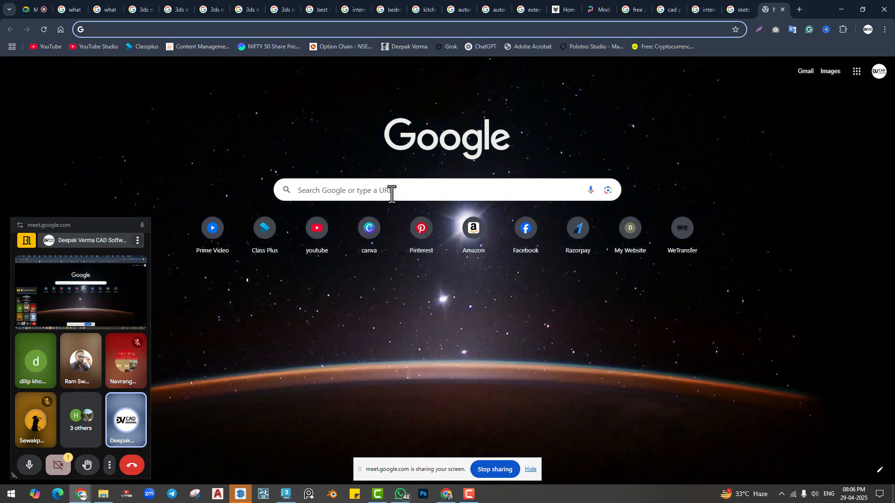
pyautogui.click(391, 191)
pyautogui.write('revit')
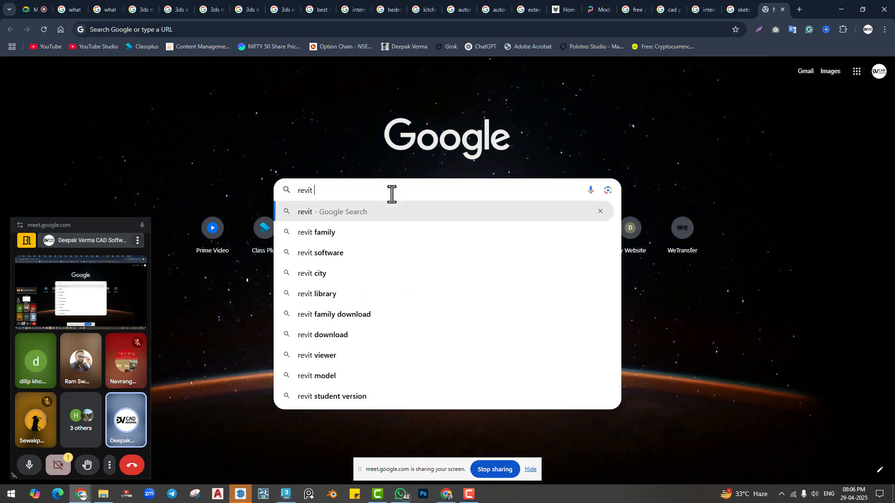
pyautogui.write(' architecture')
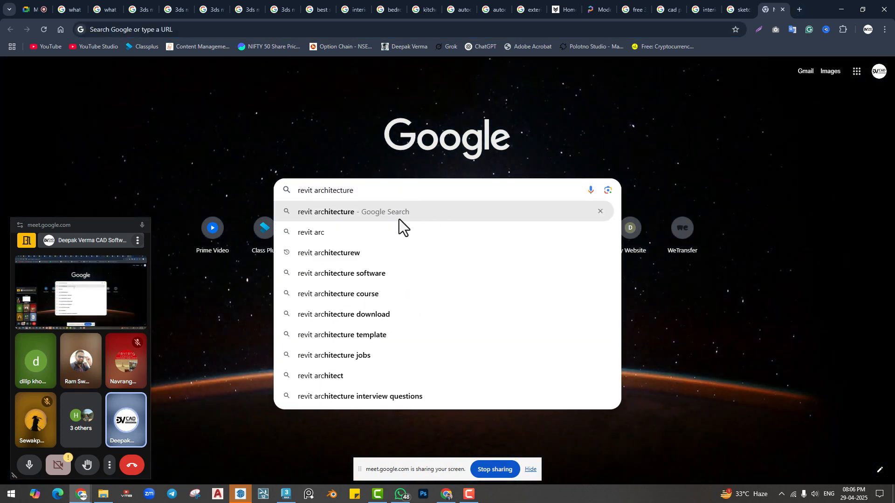
pyautogui.click(399, 219)
pyautogui.click(397, 245)
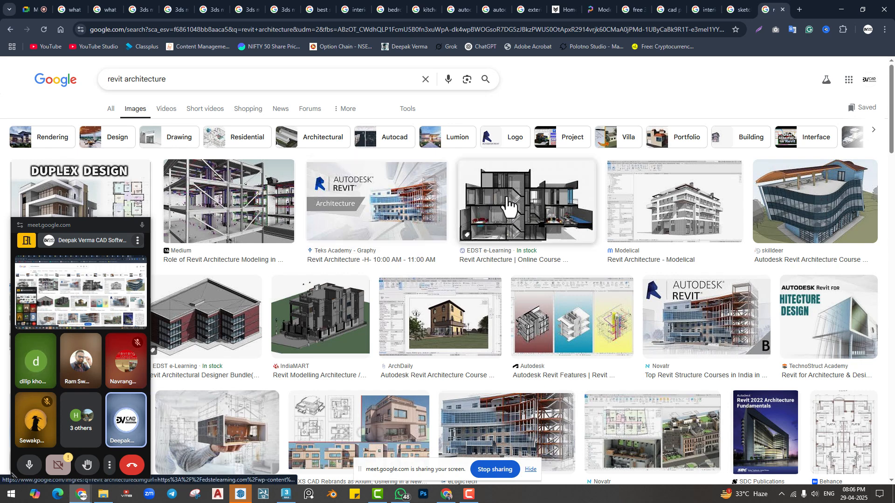
# Step: Preview the Medium structural model, the Modelical apartment building and the "Duplex Design" Revit tutorial among the image results
pyautogui.click(210, 207)
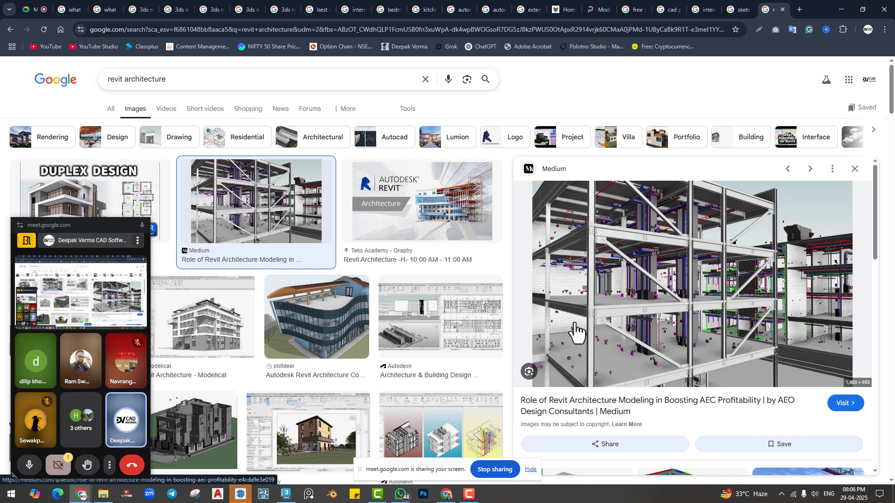
pyautogui.click(208, 334)
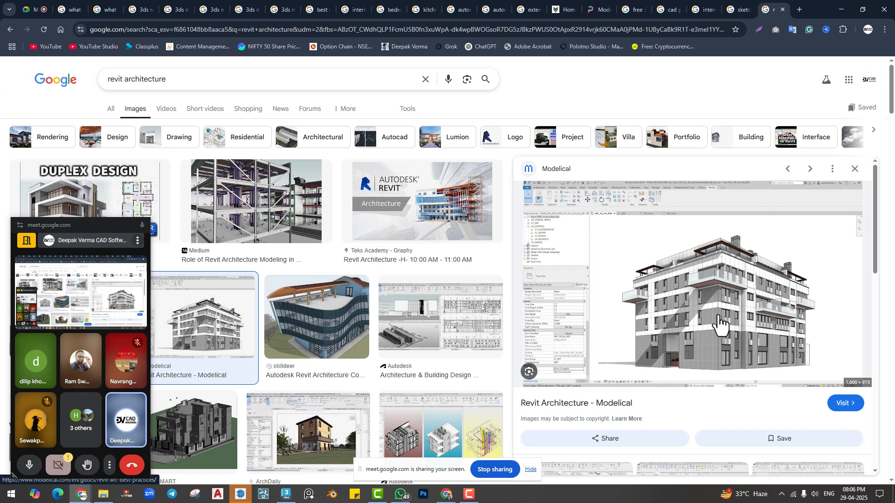
pyautogui.click(300, 225)
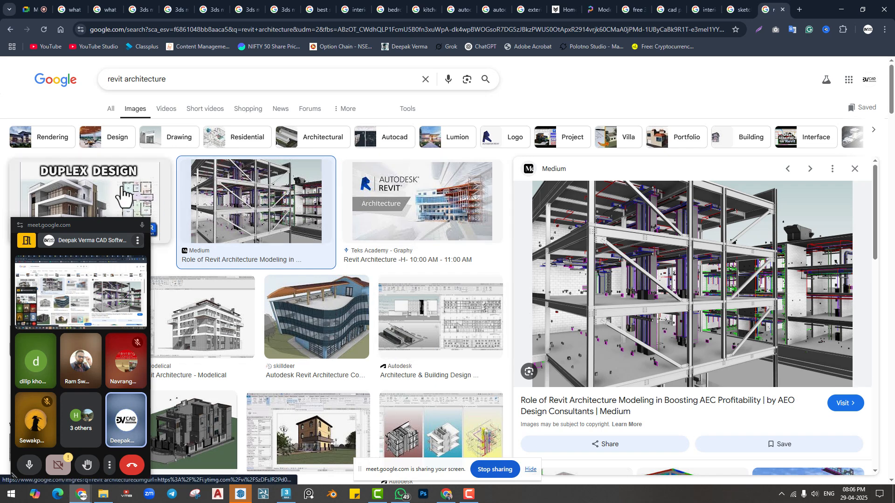
pyautogui.click(124, 200)
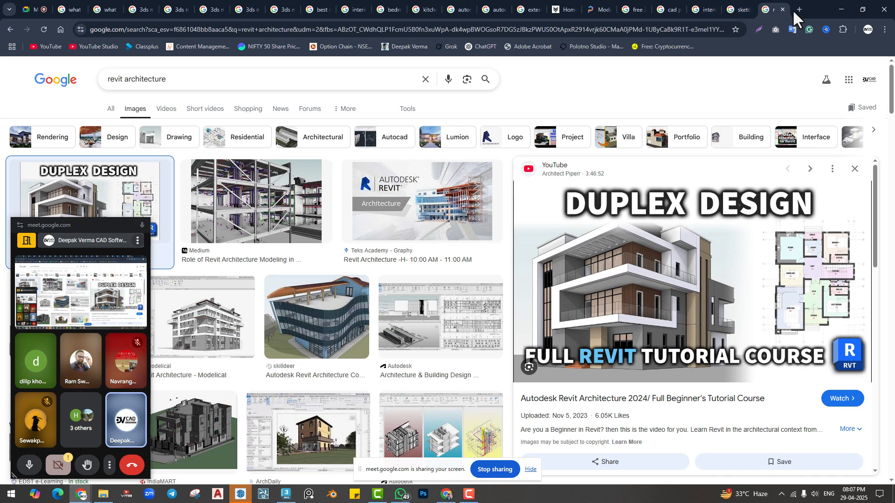
# Step: Search Google Images for "3ds max vs sketchup" in a new tab and preview the first MTTC College comparison image
pyautogui.hotkey('ctrl', 't')
pyautogui.click(468, 189)
pyautogui.write('3d')
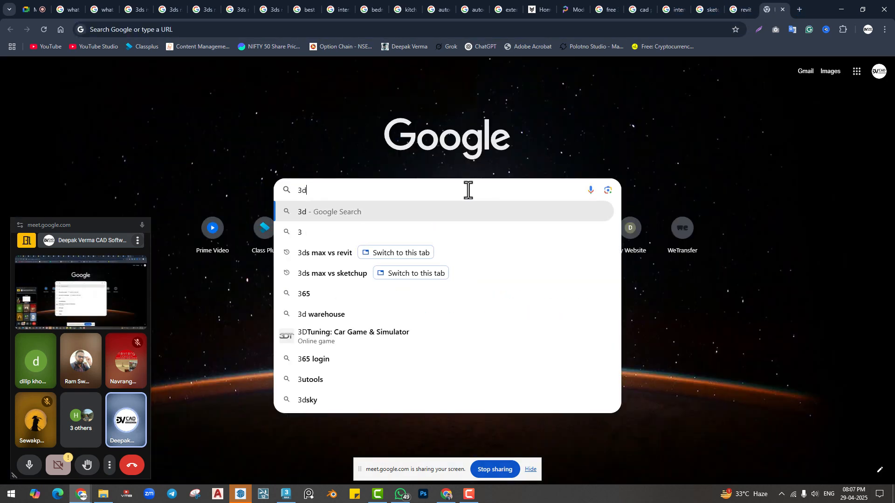
pyautogui.write('s max vs sketchup')
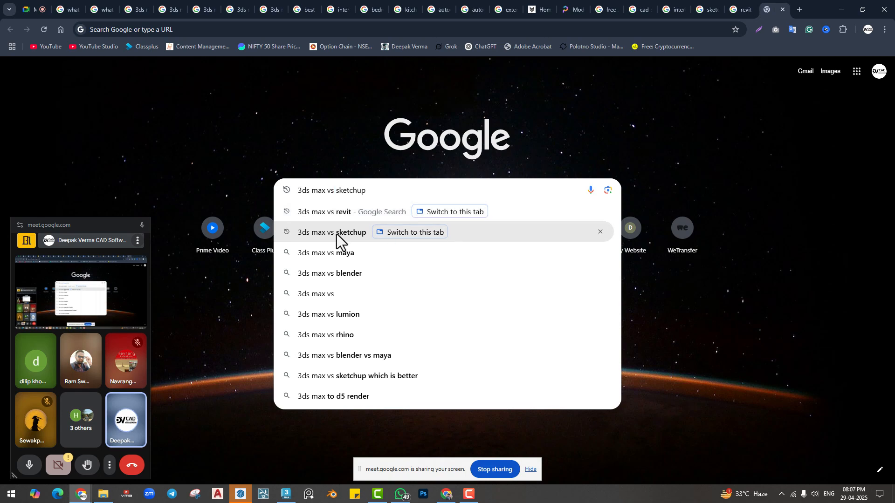
pyautogui.click(337, 233)
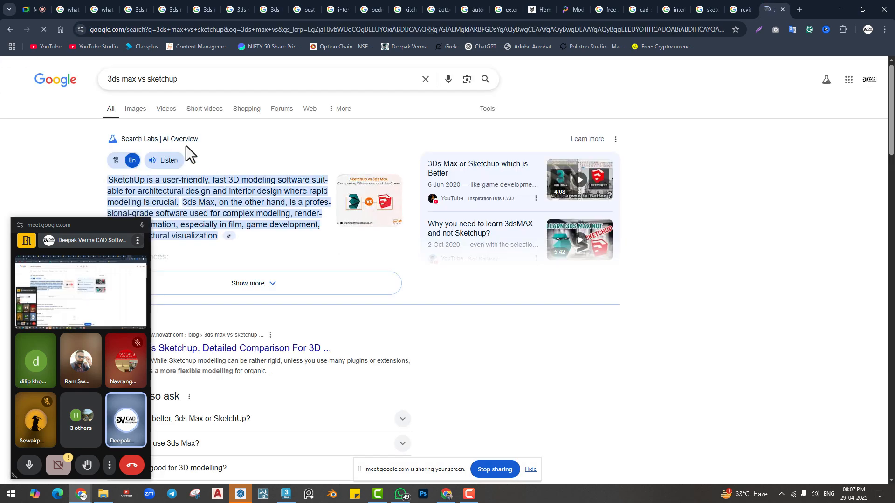
pyautogui.click(133, 114)
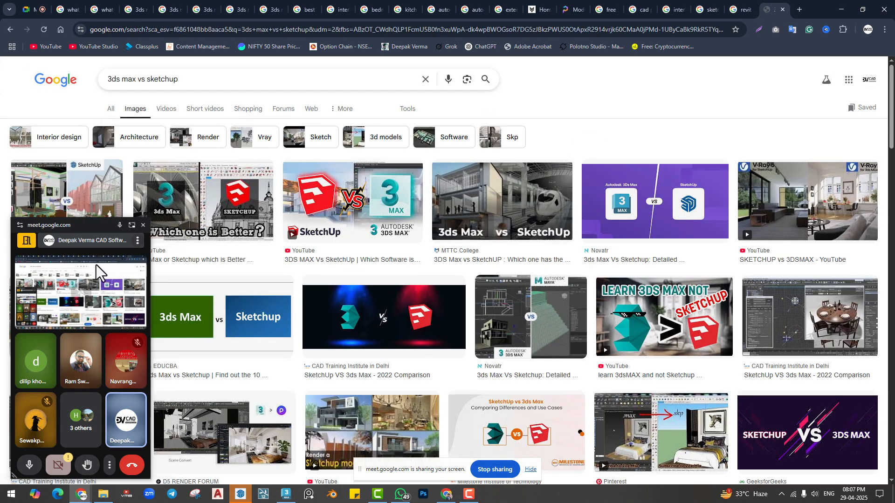
pyautogui.moveTo(88, 226); pyautogui.dragTo(77, 334)
pyautogui.click(79, 214)
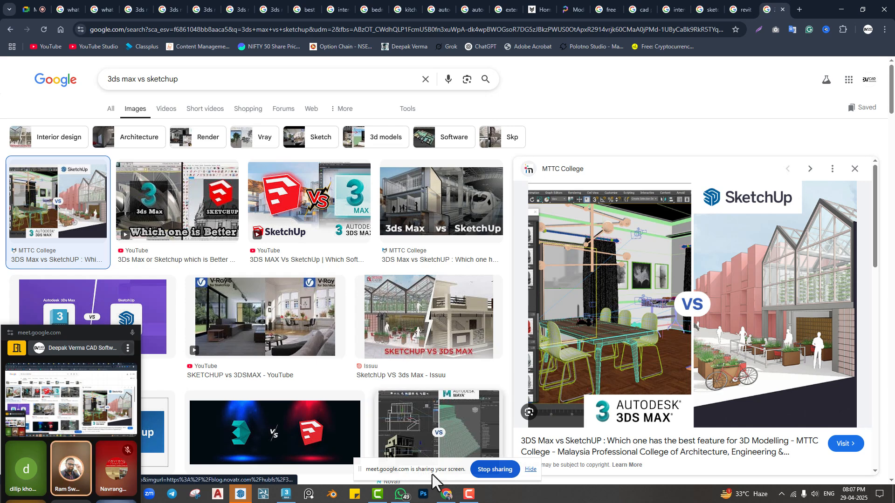
# Step: Switch to 3ds Max and bring up SketchUp's welcome window to look over its templates and recent files
pyautogui.click(286, 494)
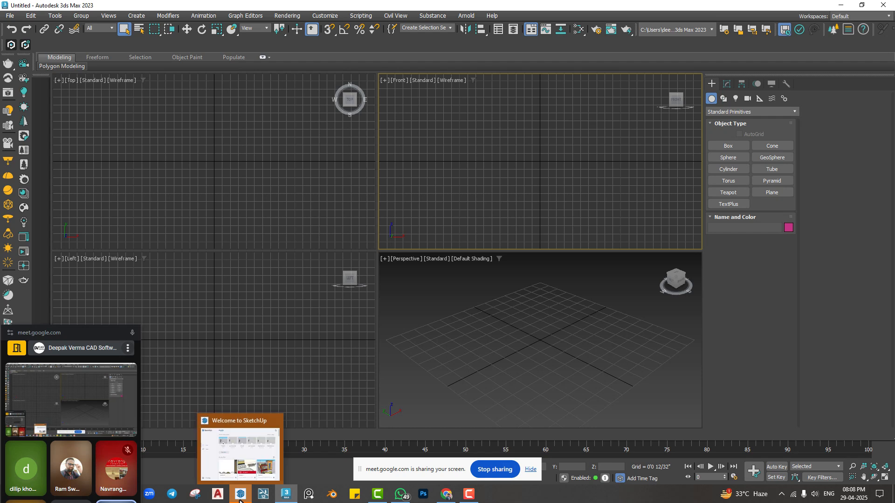
pyautogui.click(273, 444)
pyautogui.scroll(-2, 495, 255)
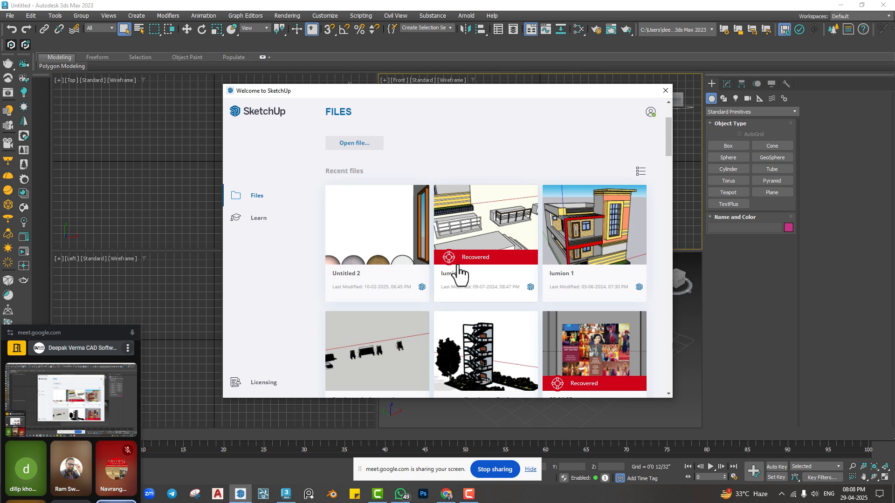
pyautogui.scroll(2, 459, 273)
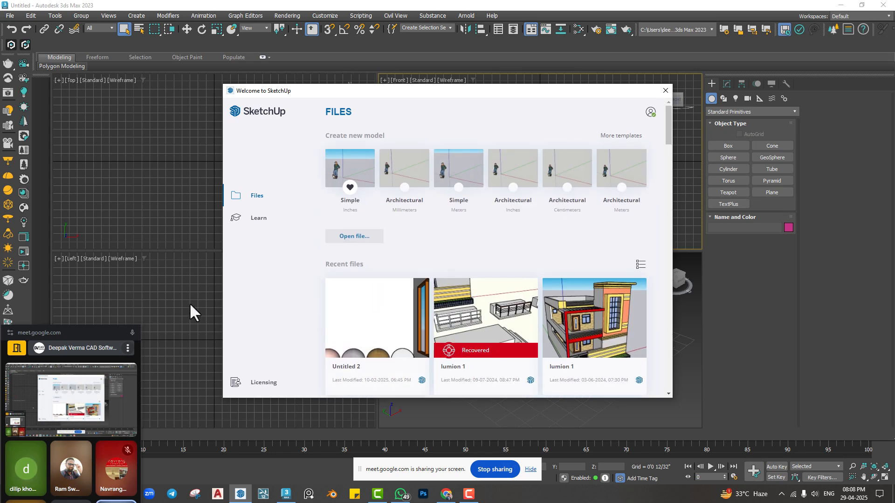
# Step: Switch from 3ds Max back to the browser and look over the "cad plan", interior CAD and "autocad + 3ds max" image results
pyautogui.click(190, 305)
pyautogui.click(468, 322)
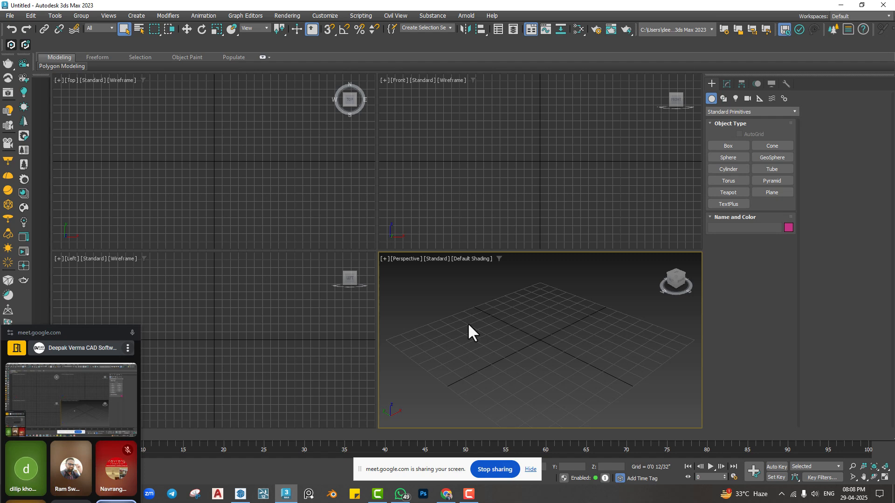
pyautogui.click(840, 5)
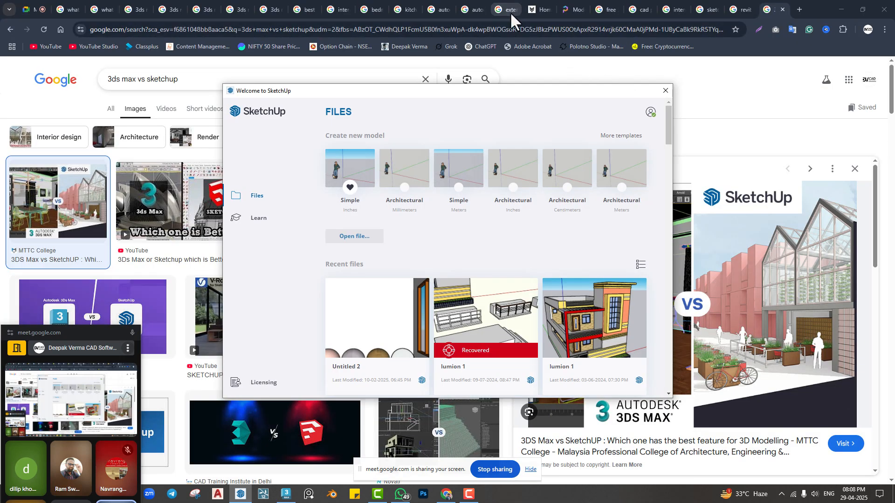
pyautogui.click(644, 11)
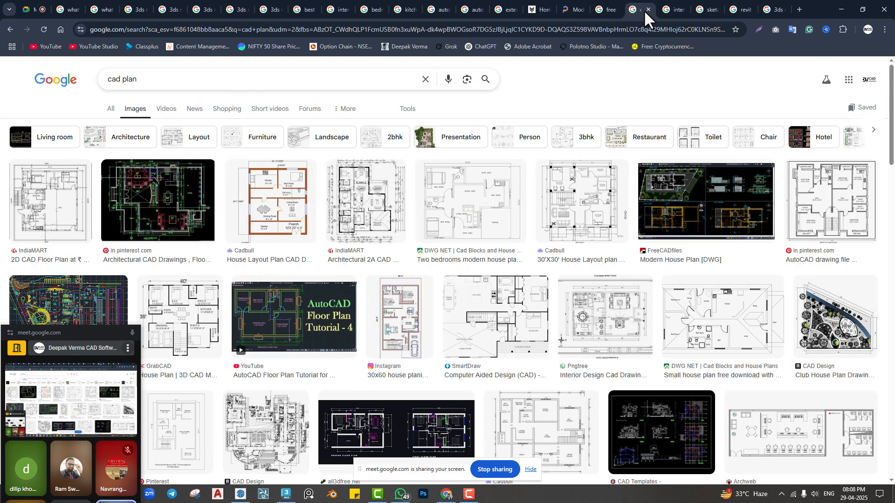
pyautogui.click(675, 12)
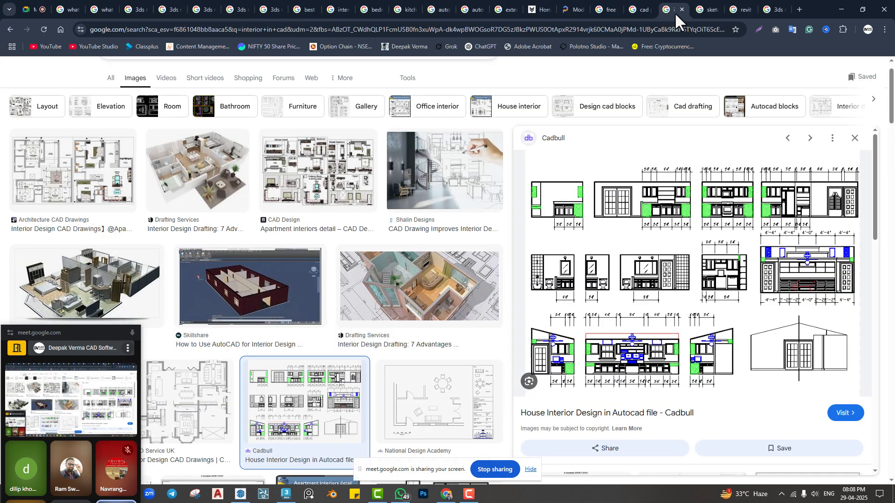
pyautogui.click(442, 9)
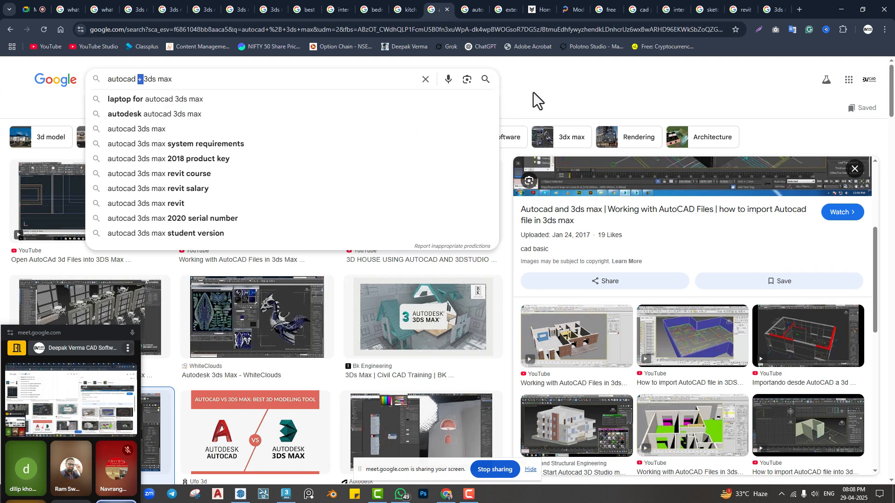
pyautogui.click(549, 77)
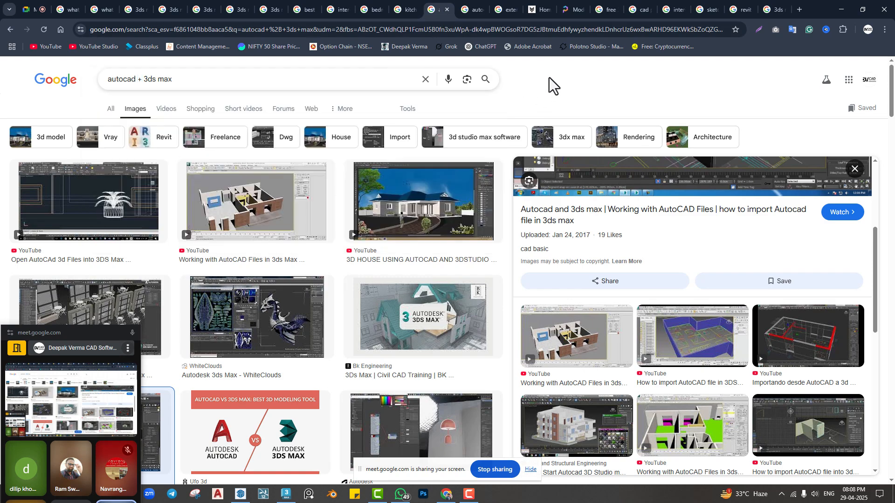
# Step: Preview the "import Autocad file in 3ds max" and "Importando desde AutoCAD a 3d Max" images among the "autocad with 3ds max" results
pyautogui.click(472, 10)
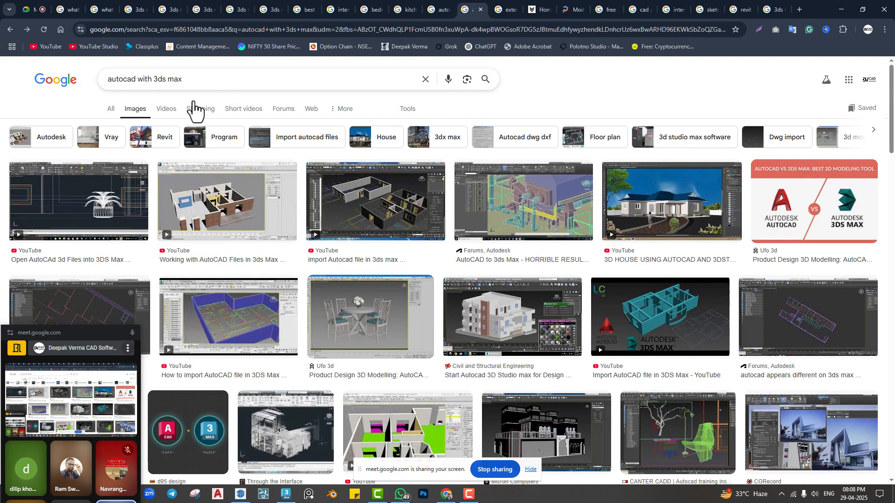
pyautogui.click(357, 233)
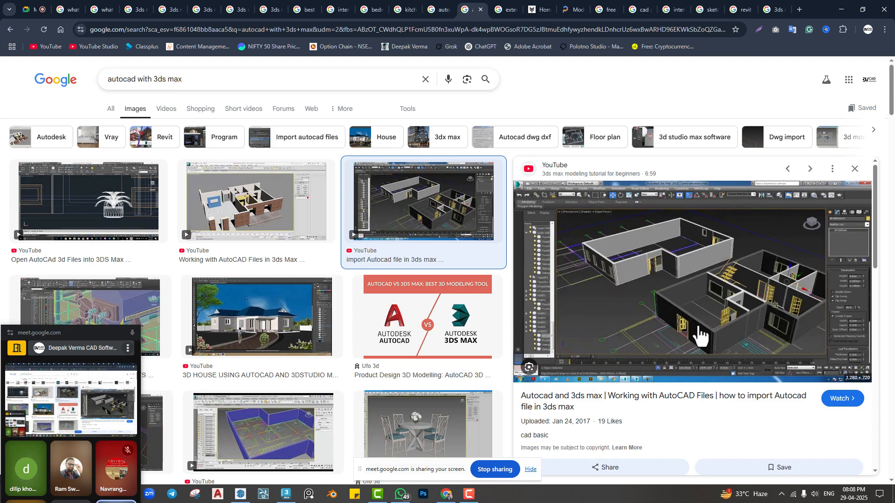
pyautogui.scroll(-4, 694, 302)
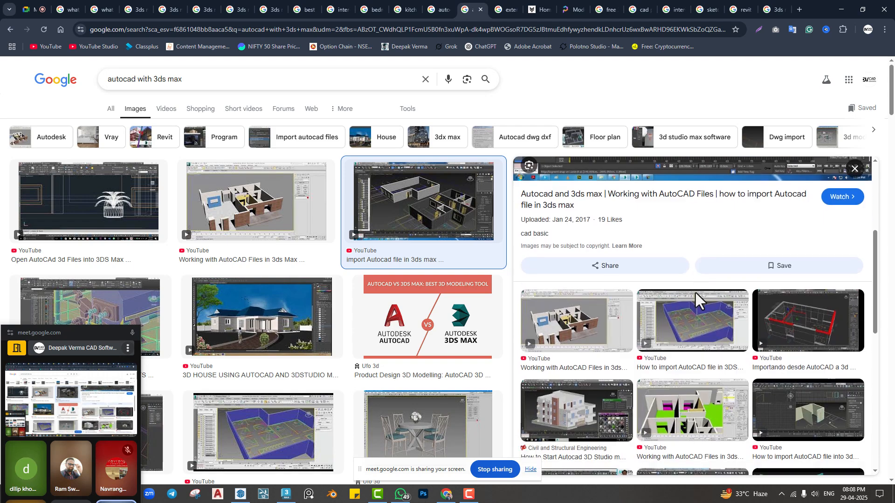
pyautogui.scroll(-2, 697, 301)
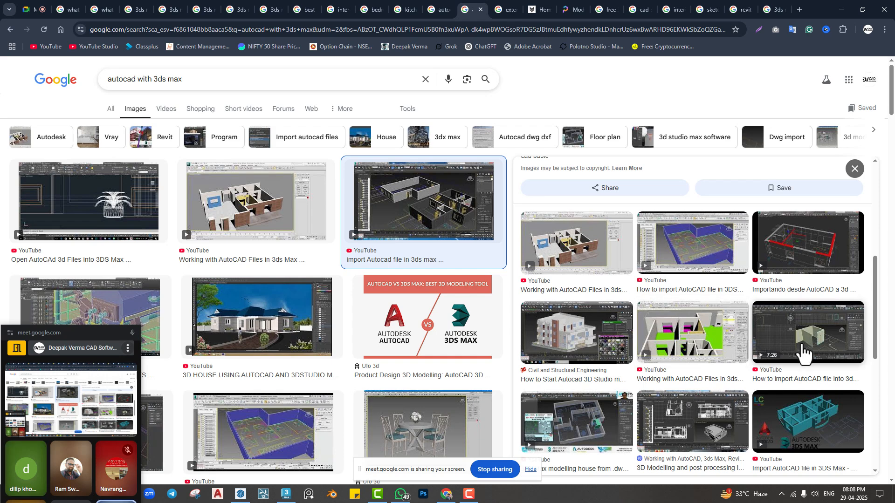
pyautogui.click(795, 259)
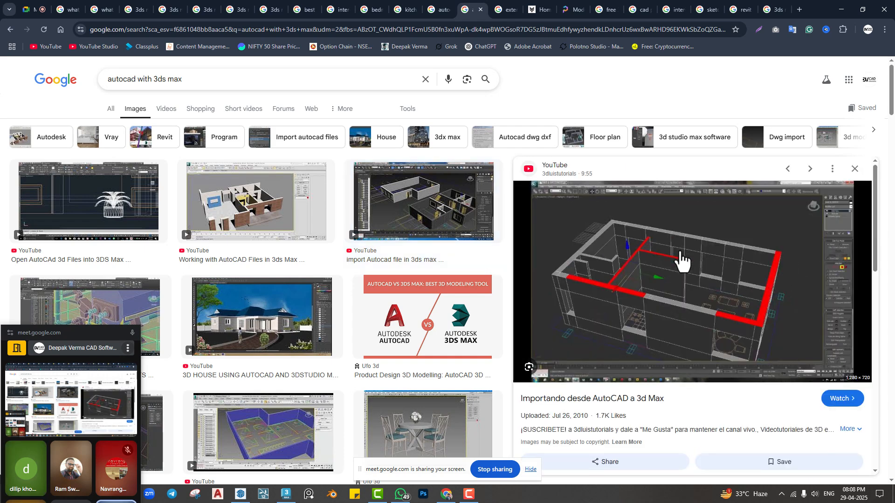
pyautogui.scroll(-2, 681, 256)
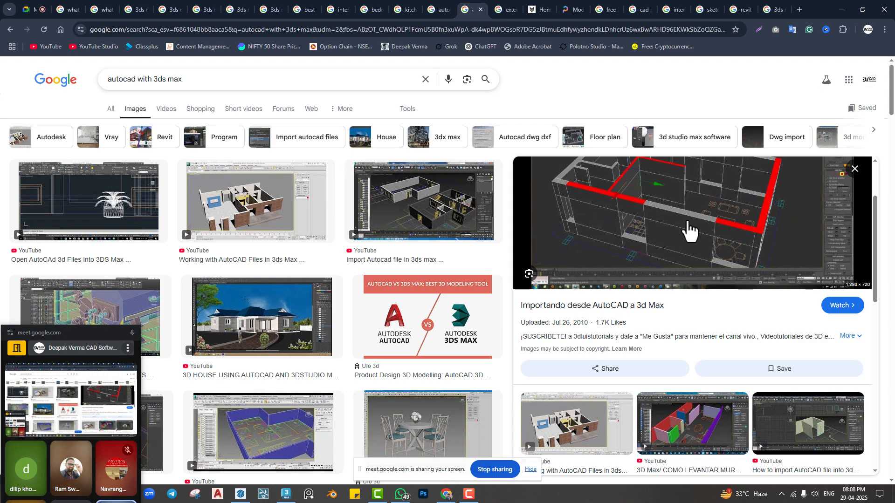
# Step: Review the Design8 bv building in the "sketchup" image results, and start a new SketchUp model from the Simple (Inches) template
pyautogui.click(712, 13)
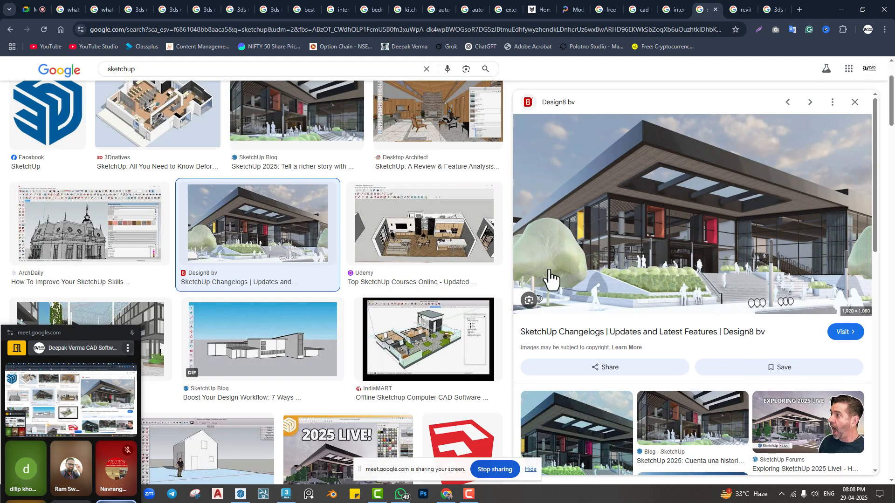
pyautogui.scroll(-3, 551, 280)
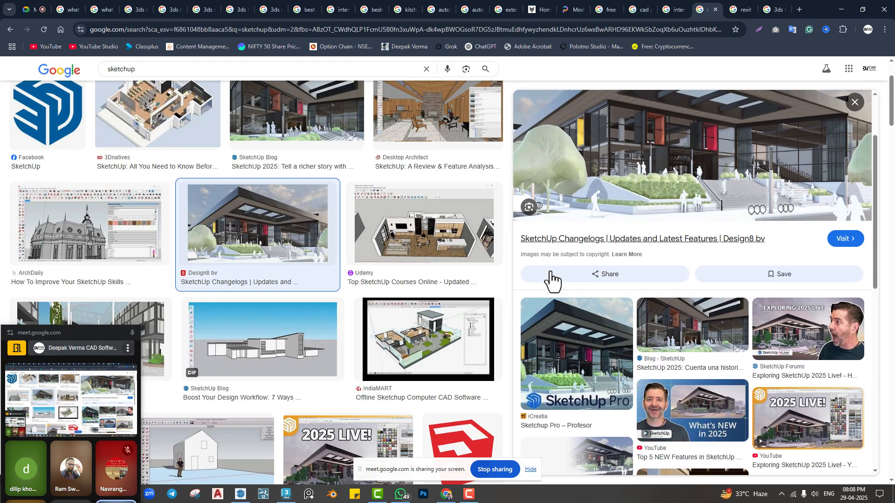
pyautogui.click(240, 494)
pyautogui.click(354, 181)
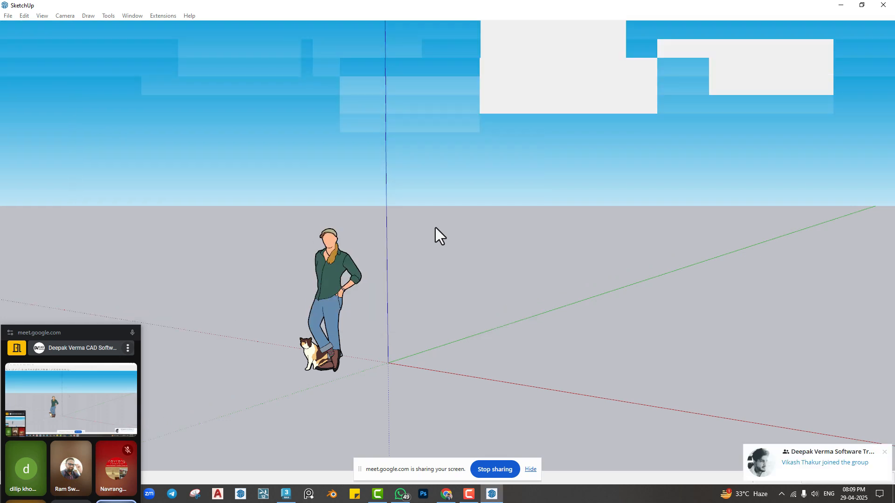
# Step: Draw a ground rectangle about 2' 7" by 11' 9" beside the axes and Push/Pull it up into a tall box
pyautogui.moveTo(446, 256); pyautogui.dragTo(361, 293, button='middle')
pyautogui.press('r')
pyautogui.click(353, 341)
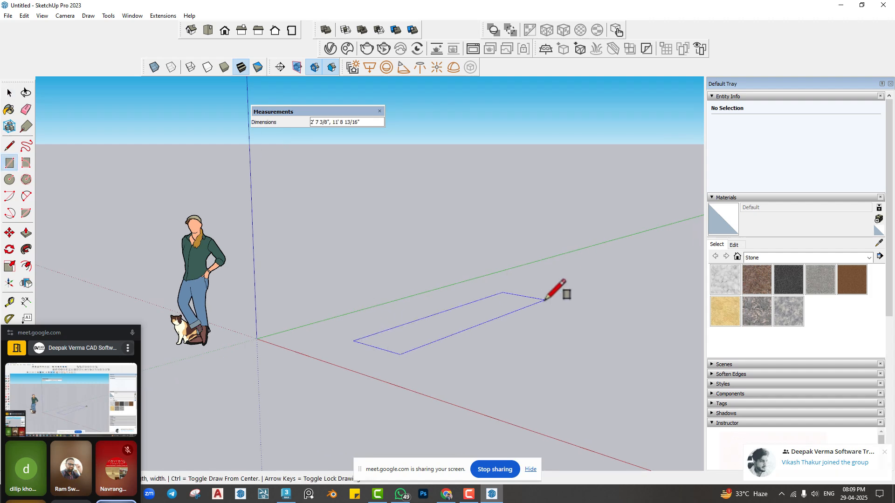
pyautogui.click(555, 289)
pyautogui.press('p')
pyautogui.click(461, 317)
pyautogui.click(460, 177)
pyautogui.moveTo(460, 177); pyautogui.dragTo(410, 242, button='middle')
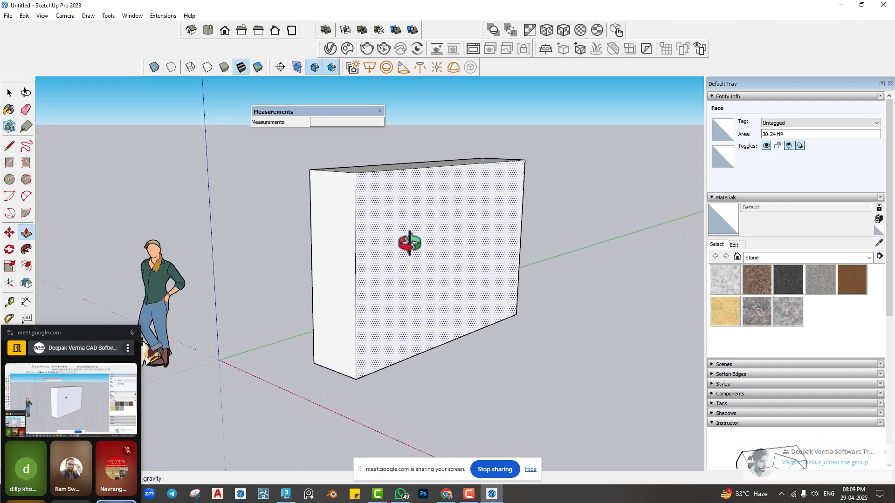
# Step: Place two vertical Tape Measure guides on the box's front face, the second 2' from the first, and dismiss the plugin update window
pyautogui.click(8, 302)
pyautogui.click(357, 259)
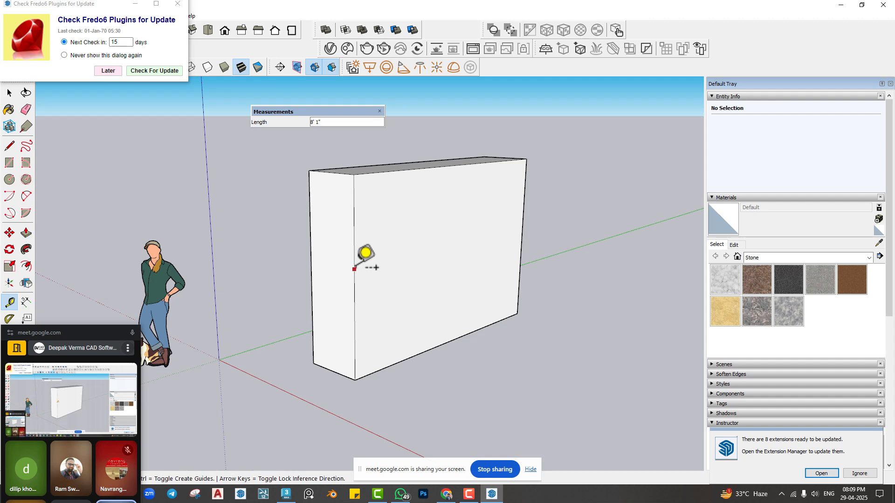
pyautogui.write('2')
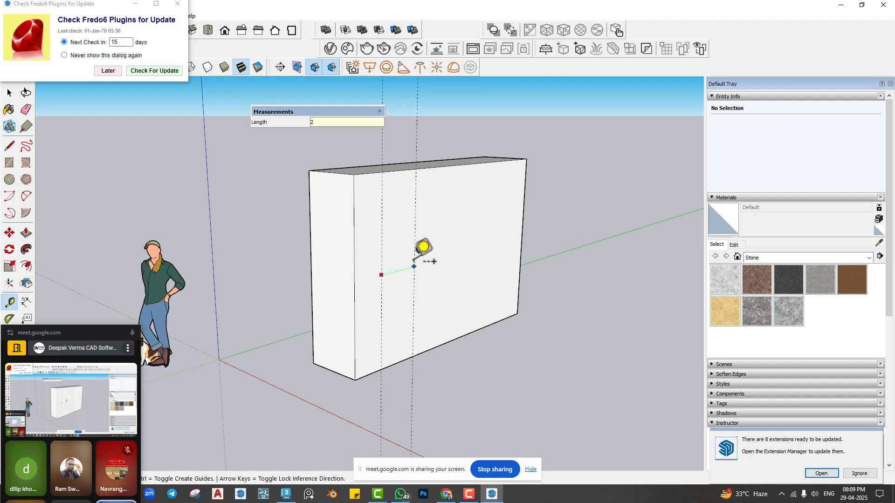
pyautogui.write("'")
pyautogui.press('Return')
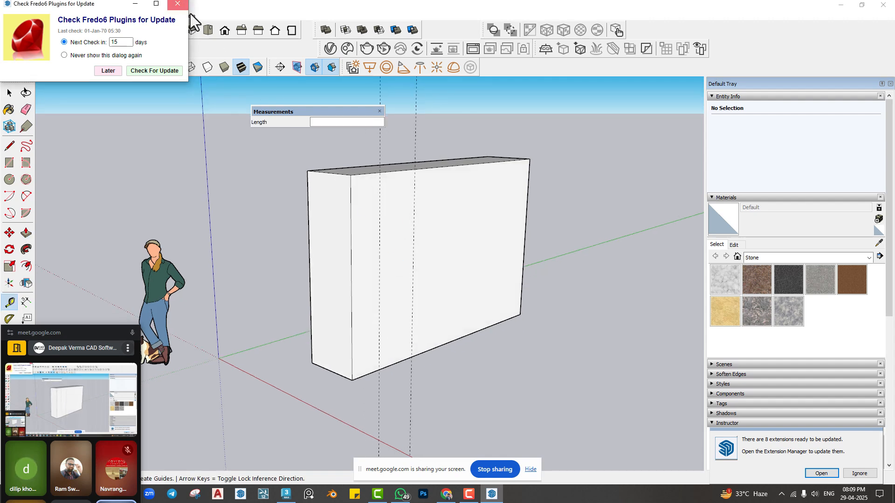
pyautogui.click(185, 4)
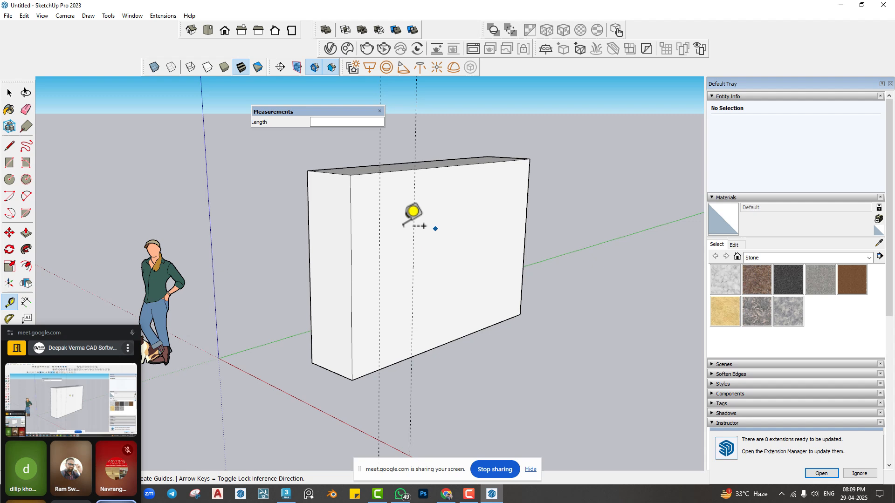
# Step: Dimension the gap between the two vertical guides near the upper edge of the box's front face
pyautogui.click(26, 302)
pyautogui.click(380, 172)
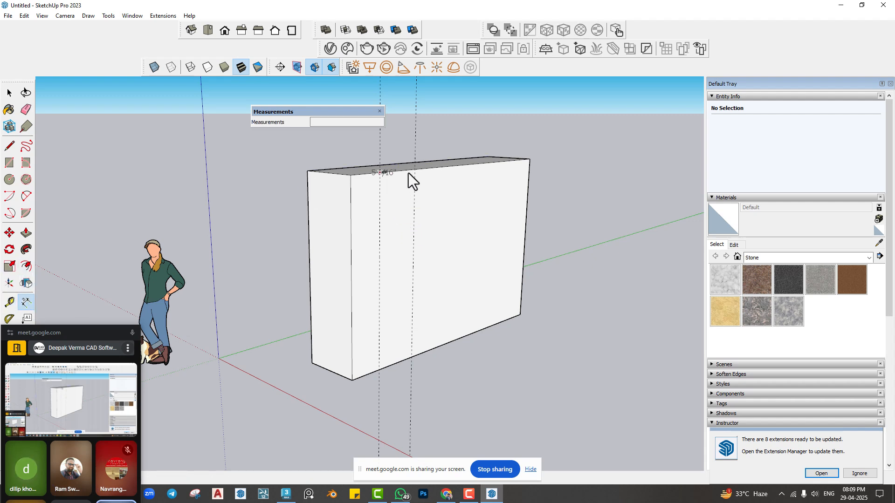
pyautogui.click(414, 169)
pyautogui.click(416, 191)
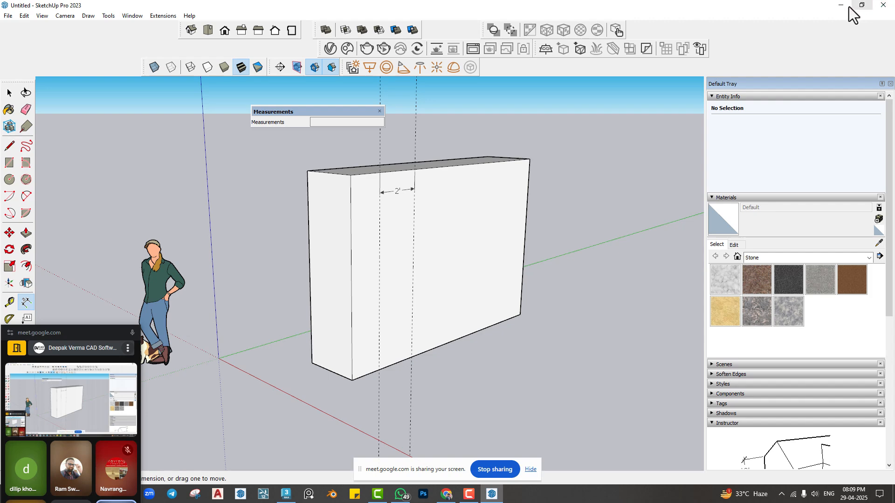
# Step: Switch to 3ds Max and draw a Box about 22/32" long, 1 18/32" wide and 1 15/32" high in the Perspective viewport
pyautogui.click(286, 494)
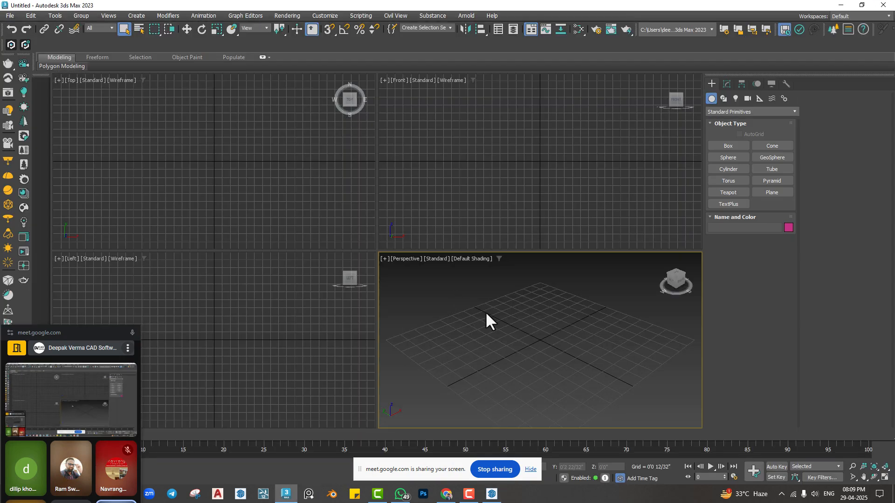
pyautogui.click(720, 147)
pyautogui.moveTo(448, 384); pyautogui.dragTo(529, 343)
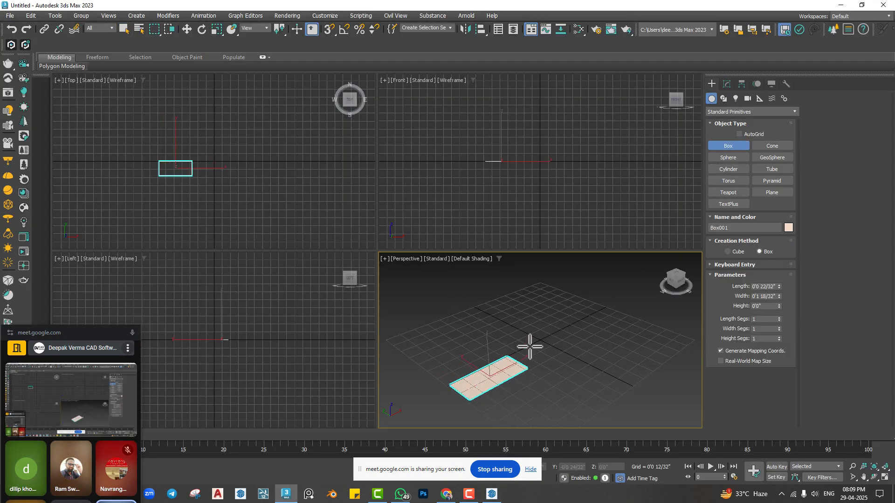
pyautogui.press('z')
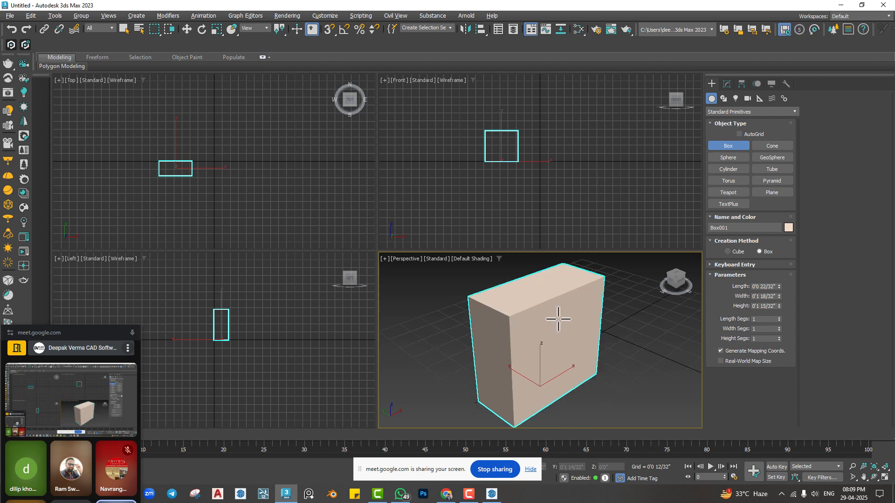
# Step: Enlarge the box to a length of about 1 5/32", a width of 2 17/32" and a height of 2 16/32"
pyautogui.moveTo(779, 286); pyautogui.dragTo(779, 270)
pyautogui.moveTo(778, 306); pyautogui.dragTo(786, 280)
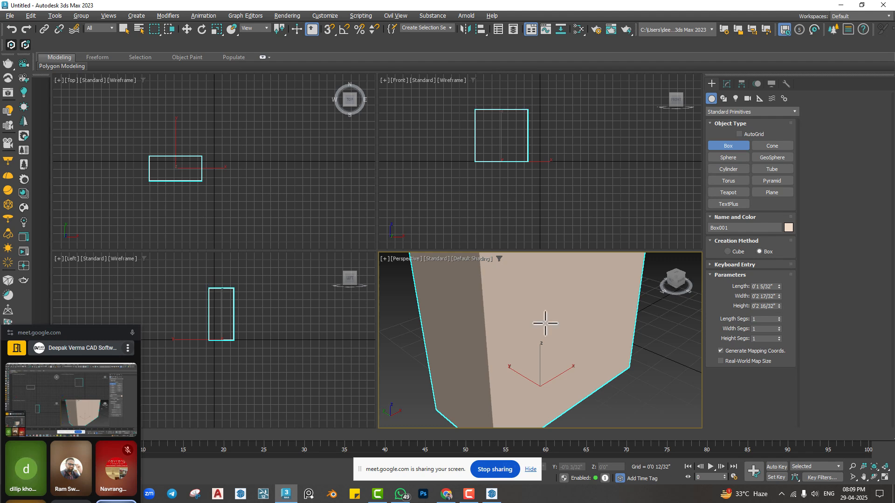
pyautogui.moveTo(543, 327); pyautogui.dragTo(516, 354, button='middle')
pyautogui.rightClick(496, 312)
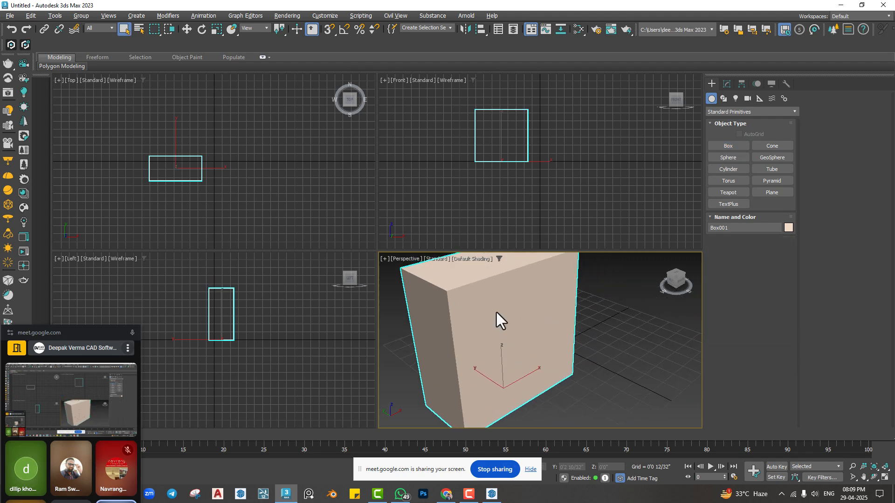
# Step: Convert the box to an Editable Poly
pyautogui.rightClick(496, 312)
pyautogui.moveTo(549, 433)
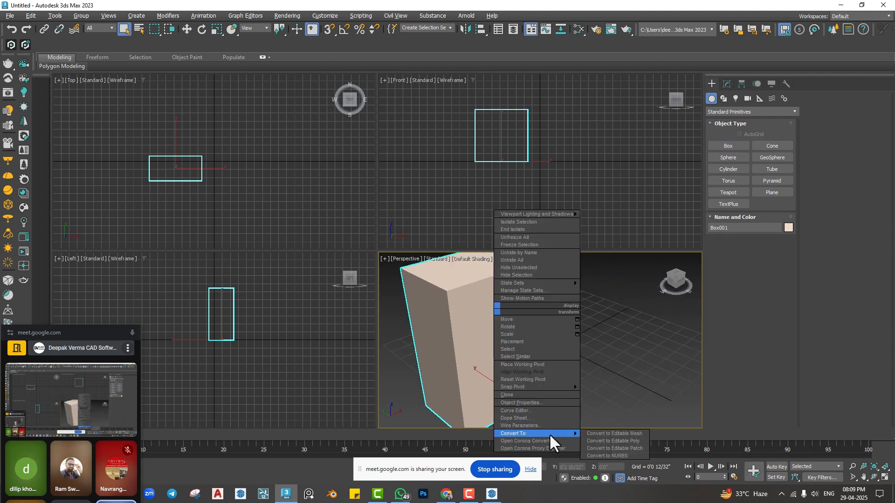
pyautogui.click(595, 438)
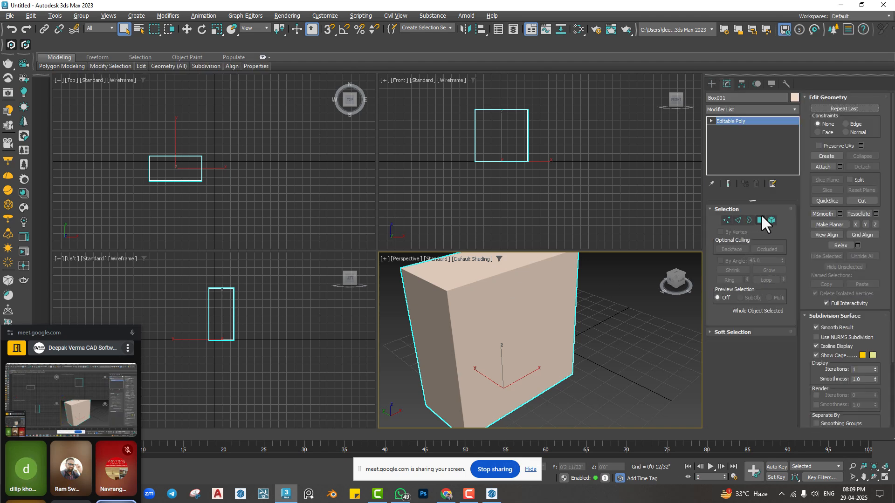
# Step: Select the box's large front polygon and move it inward along the Y axis to make the box thinner
pyautogui.click(761, 217)
pyautogui.click(541, 300)
pyautogui.keyDown('alt'); pyautogui.moveTo(515, 330); pyautogui.dragTo(524, 344, button='middle'); pyautogui.keyUp('alt')
pyautogui.press('w')
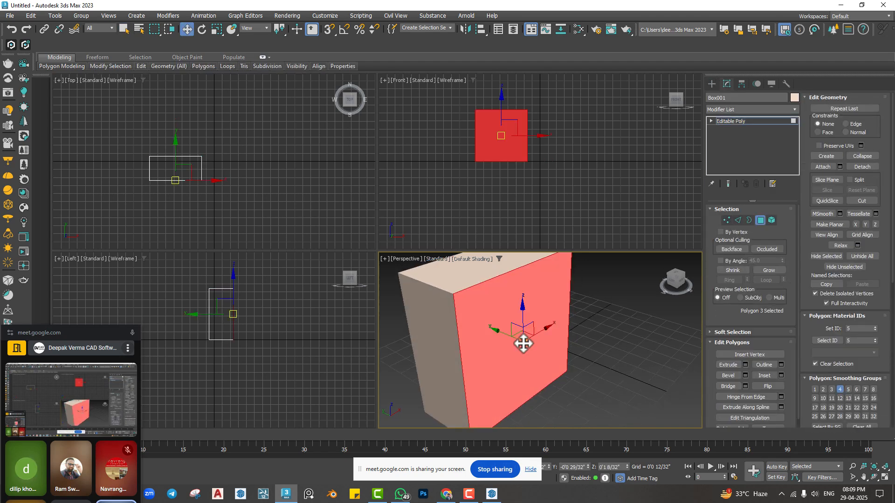
pyautogui.moveTo(509, 336); pyautogui.dragTo(471, 309)
pyautogui.scroll(-3, 497, 326)
pyautogui.moveTo(498, 326); pyautogui.dragTo(498, 345, button='middle')
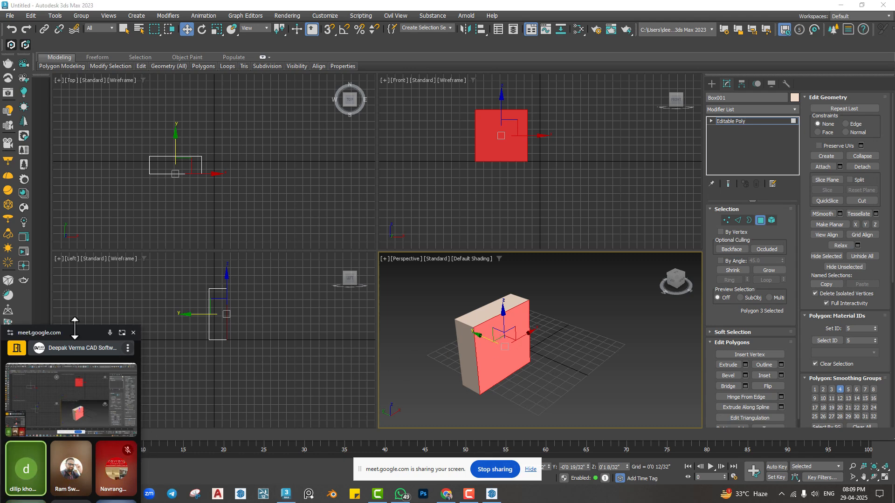
# Step: Return to the browser's "what is 3ds max" results and highlight the overview passage describing the program's modeling, animating and rendering uses
pyautogui.moveTo(74, 324); pyautogui.dragTo(85, 211)
pyautogui.moveTo(77, 482)
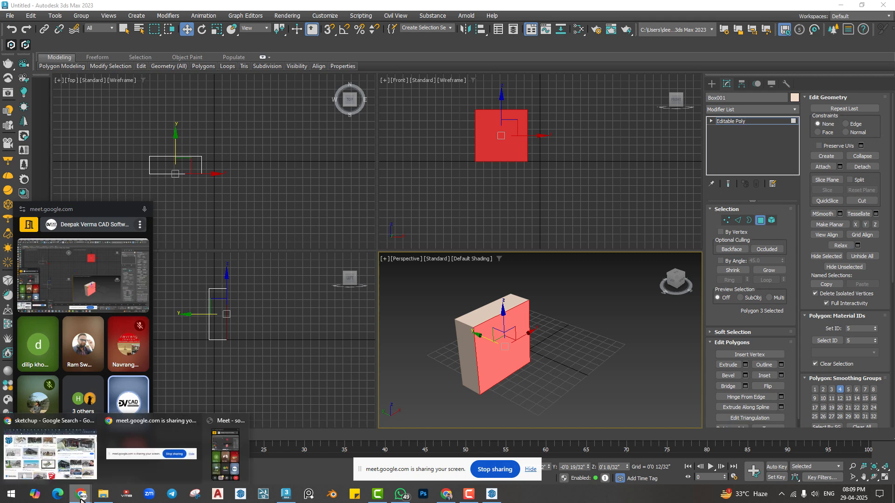
pyautogui.click(56, 468)
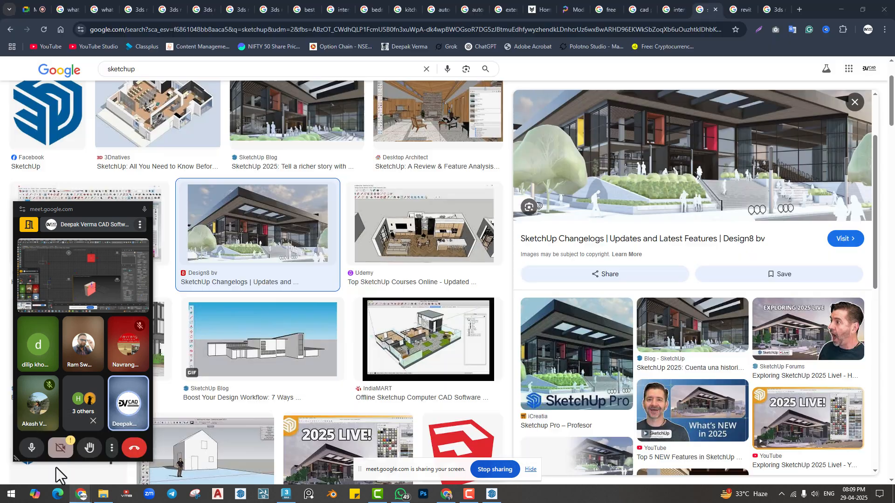
pyautogui.click(66, 10)
pyautogui.moveTo(83, 210); pyautogui.dragTo(76, 301)
pyautogui.moveTo(193, 179); pyautogui.dragTo(314, 195)
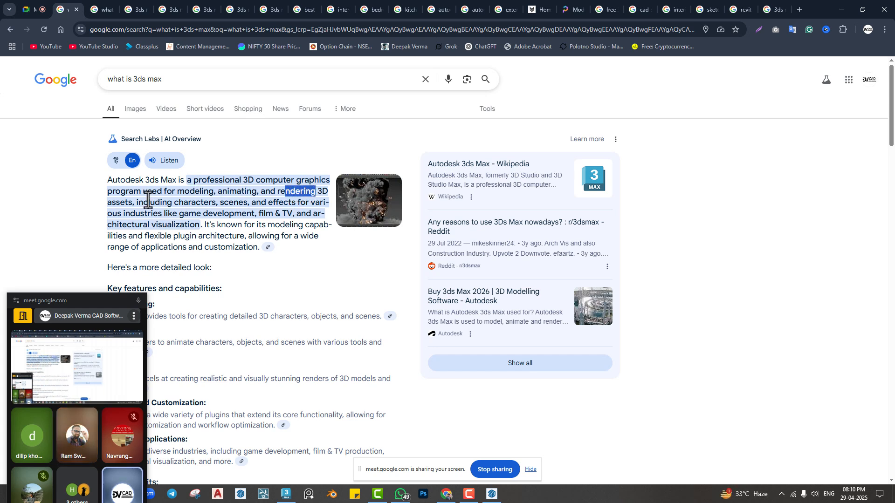
# Step: Highlight the overview phrases on characters, scenes, effects, game development, film and TV, moving the floating meeting window clear of the text
pyautogui.moveTo(143, 203); pyautogui.dragTo(237, 207)
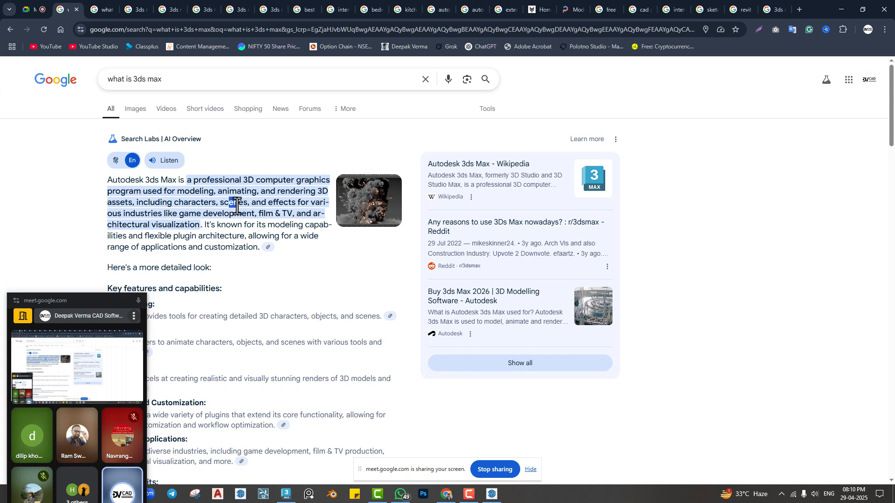
pyautogui.moveTo(275, 204); pyautogui.dragTo(315, 205)
pyautogui.moveTo(163, 204); pyautogui.dragTo(247, 216)
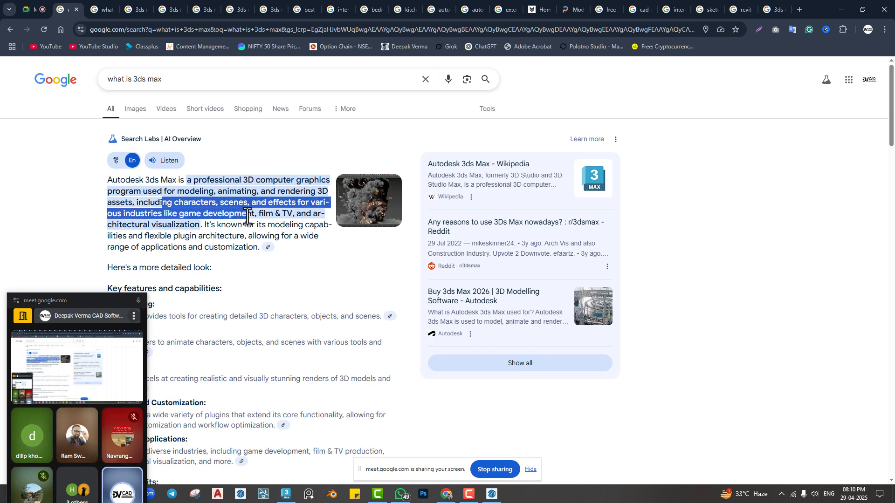
pyautogui.scroll(-2, 240, 238)
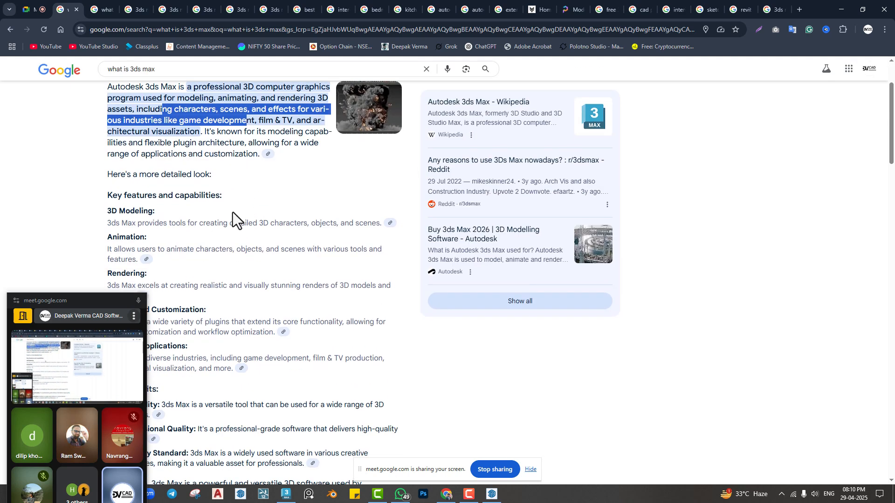
pyautogui.scroll(2, 233, 212)
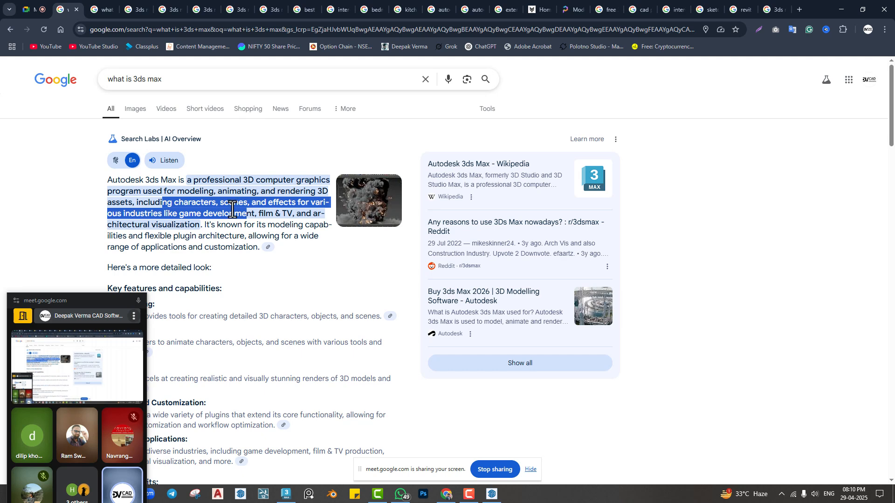
pyautogui.scroll(-4, 249, 196)
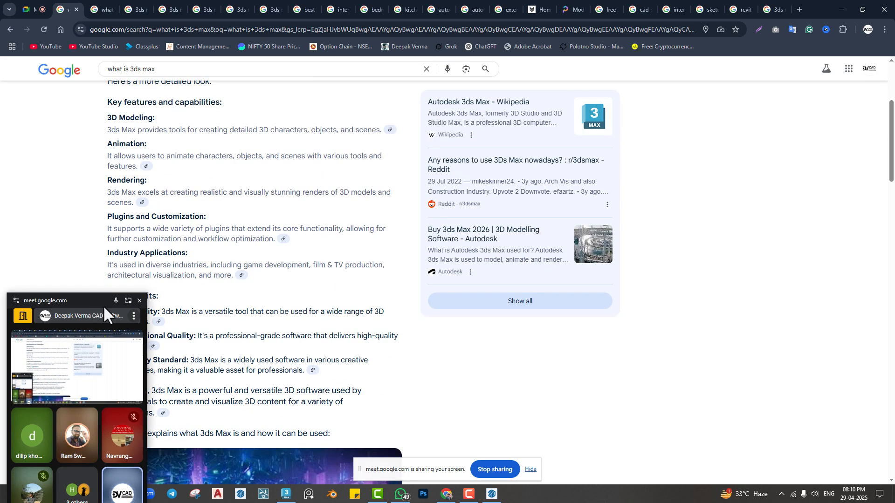
pyautogui.moveTo(102, 305); pyautogui.dragTo(821, 227)
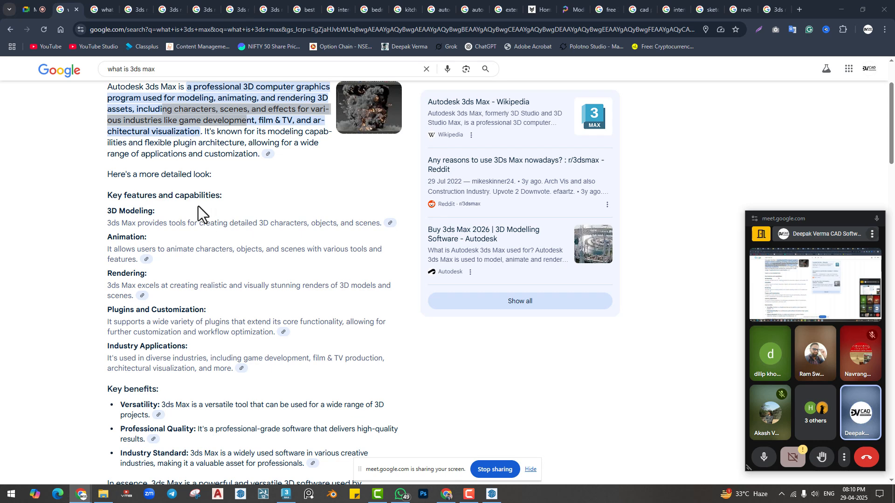
pyautogui.moveTo(252, 120); pyautogui.dragTo(305, 120)
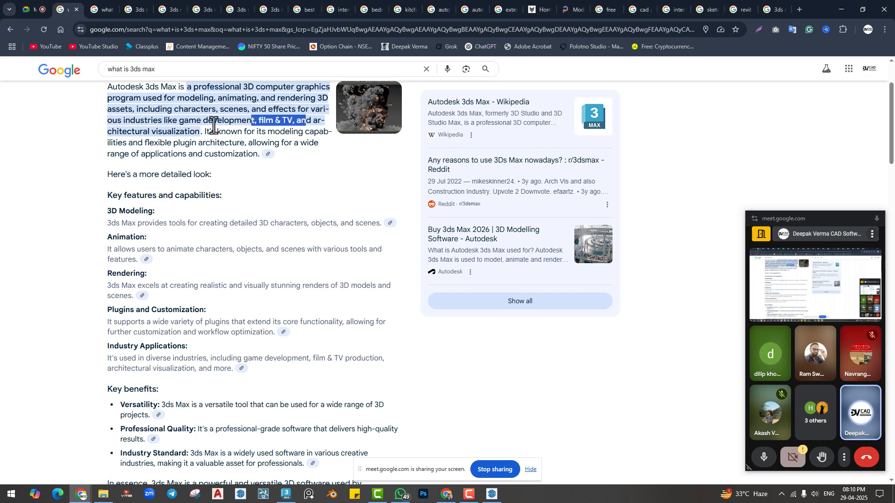
# Step: Highlight the key feature headings in turn: 3D Modeling, Animation, Rendering, Plugins and Customization, and Industry Applications
pyautogui.moveTo(107, 211); pyautogui.dragTo(158, 213)
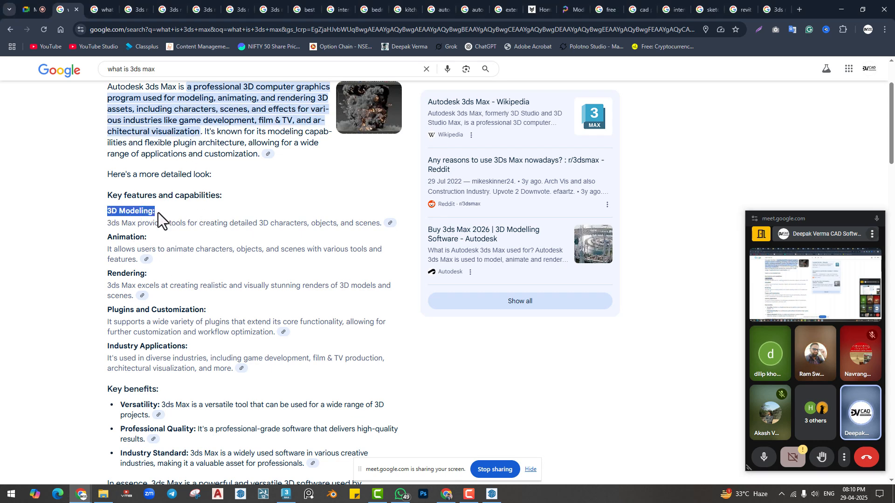
pyautogui.moveTo(107, 237); pyautogui.dragTo(155, 239)
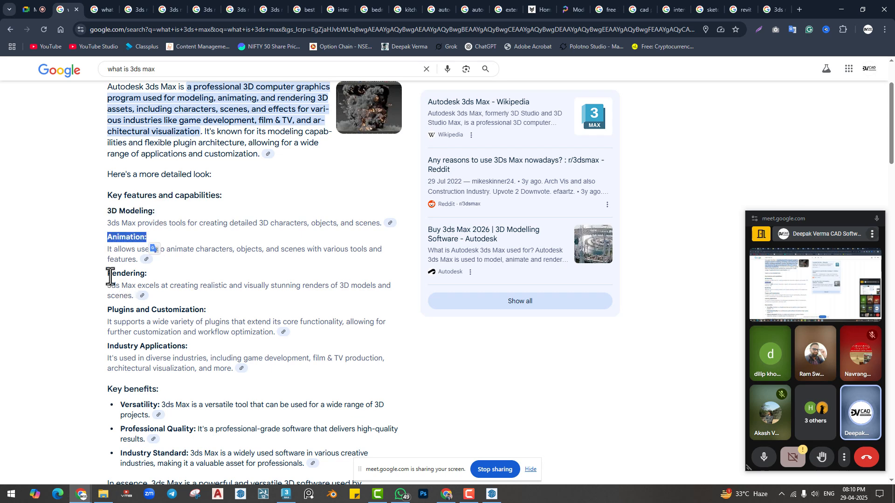
pyautogui.moveTo(111, 277); pyautogui.dragTo(138, 277)
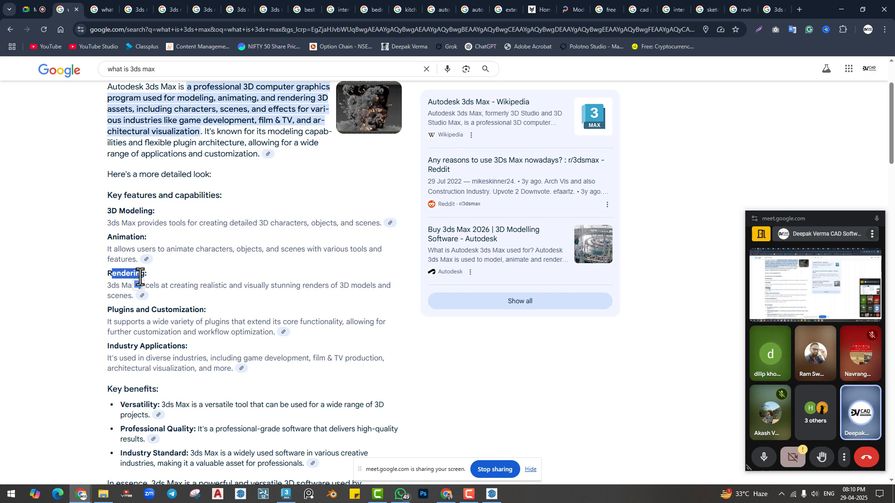
pyautogui.moveTo(111, 312); pyautogui.dragTo(185, 314)
pyautogui.click(185, 313)
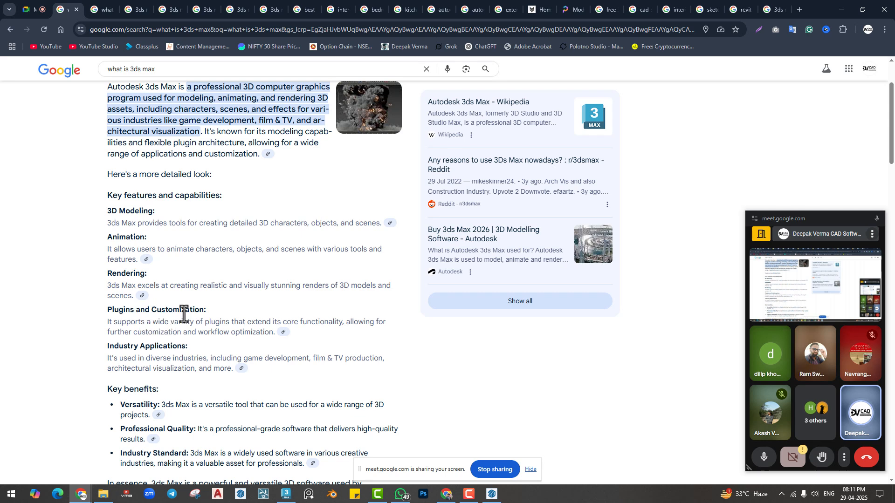
pyautogui.moveTo(131, 347); pyautogui.dragTo(171, 347)
pyautogui.scroll(-2, 261, 331)
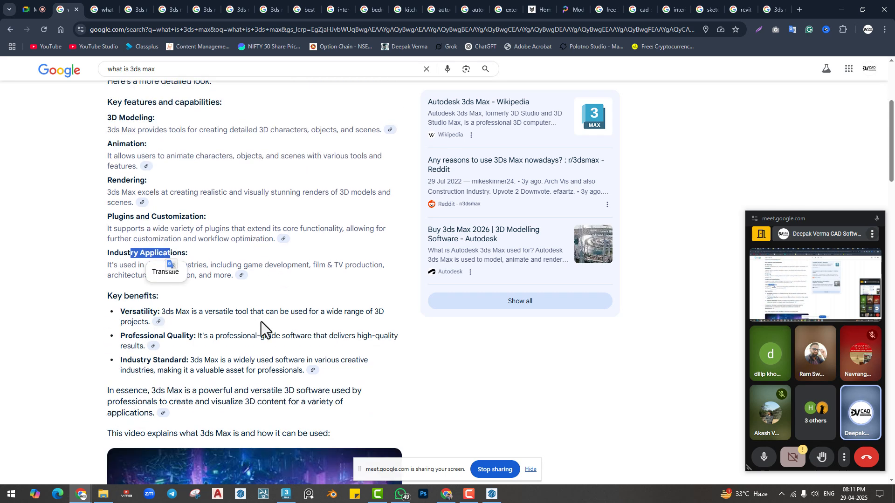
# Step: Review the key benefits of 3ds Max, highlighting the Professional Quality and Industry Standard points, and return to the start of the results
pyautogui.click(263, 316)
pyautogui.scroll(-2, 147, 240)
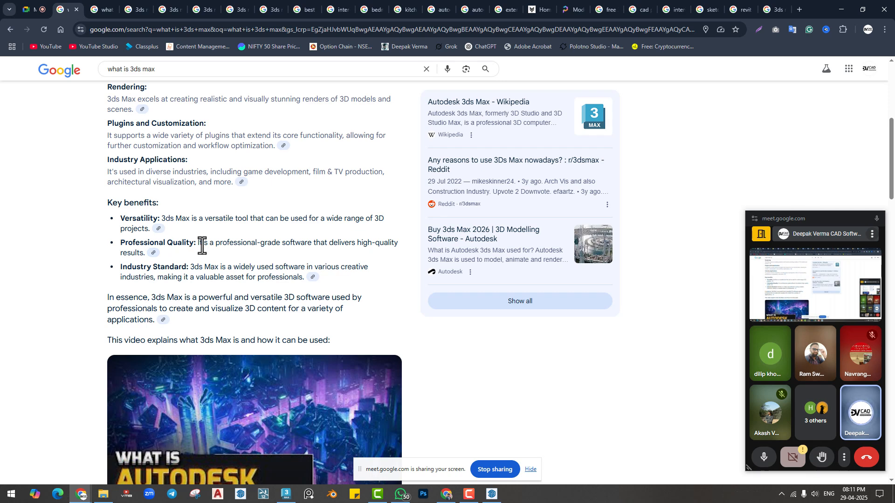
pyautogui.moveTo(128, 243); pyautogui.dragTo(182, 243)
pyautogui.click(228, 245)
pyautogui.moveTo(325, 243); pyautogui.dragTo(394, 243)
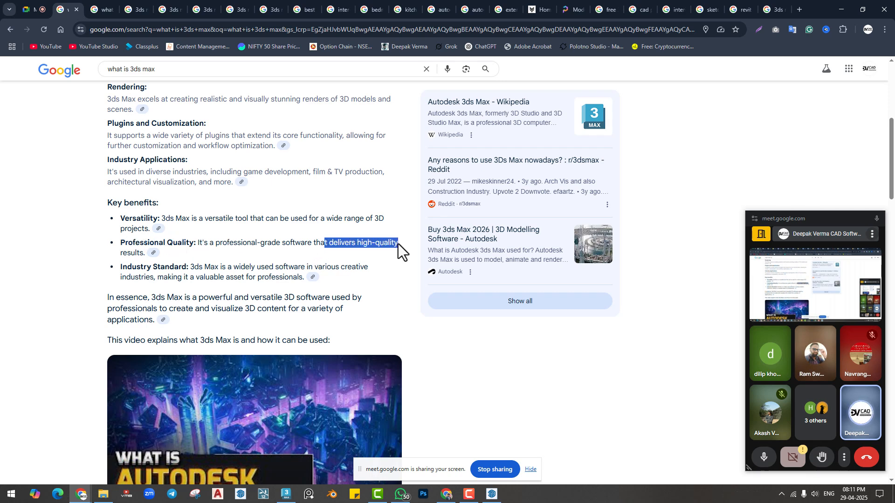
pyautogui.moveTo(211, 268); pyautogui.dragTo(273, 277)
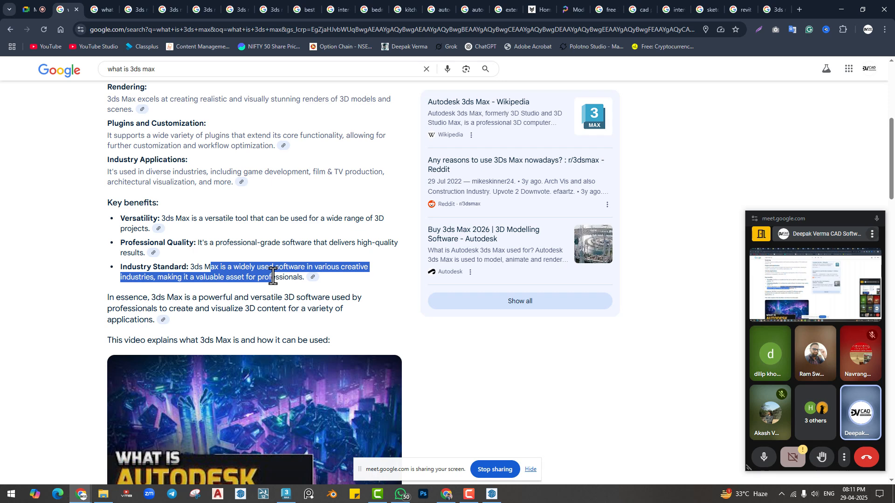
pyautogui.click(238, 261)
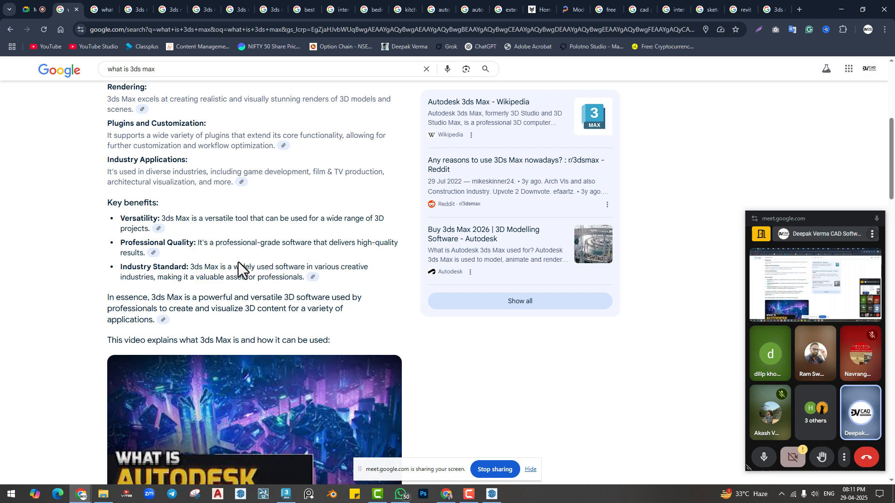
pyautogui.scroll(4, 214, 169)
pyautogui.scroll(2, 213, 261)
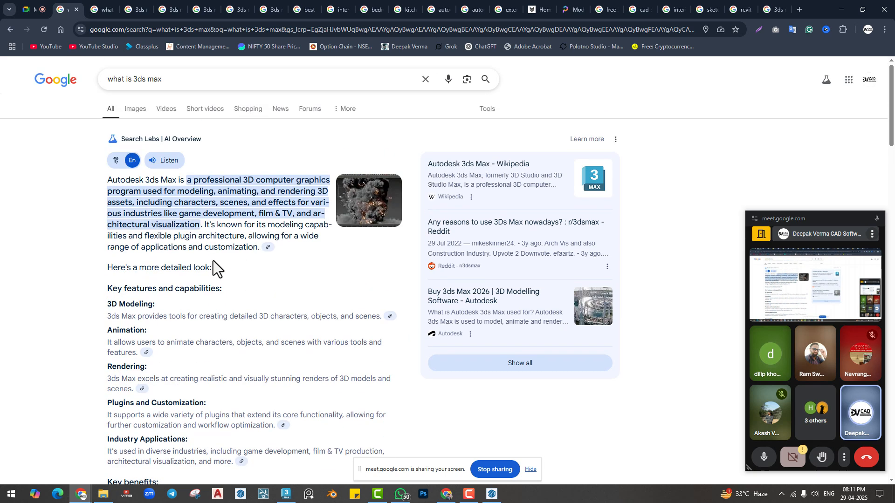
# Step: Show the "what is vray for 3ds max" results and highlight the description of V-Ray as a powerful rendering plugin
pyautogui.click(105, 7)
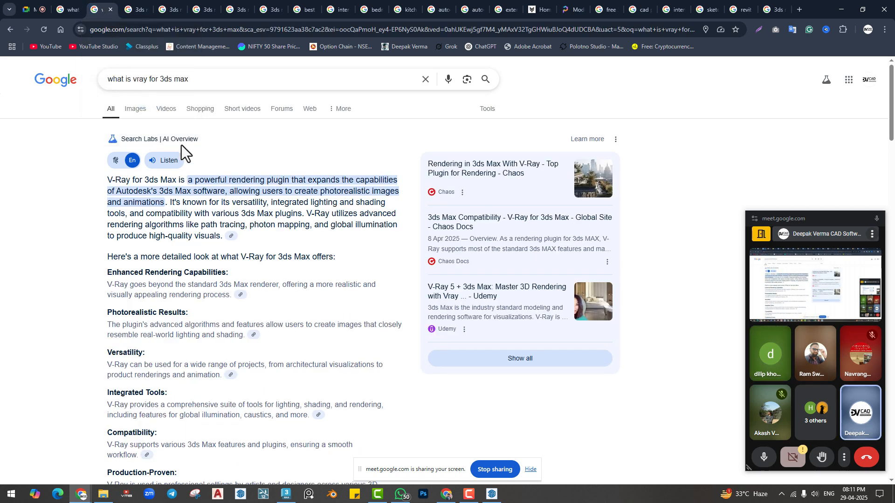
pyautogui.moveTo(188, 180); pyautogui.dragTo(362, 191)
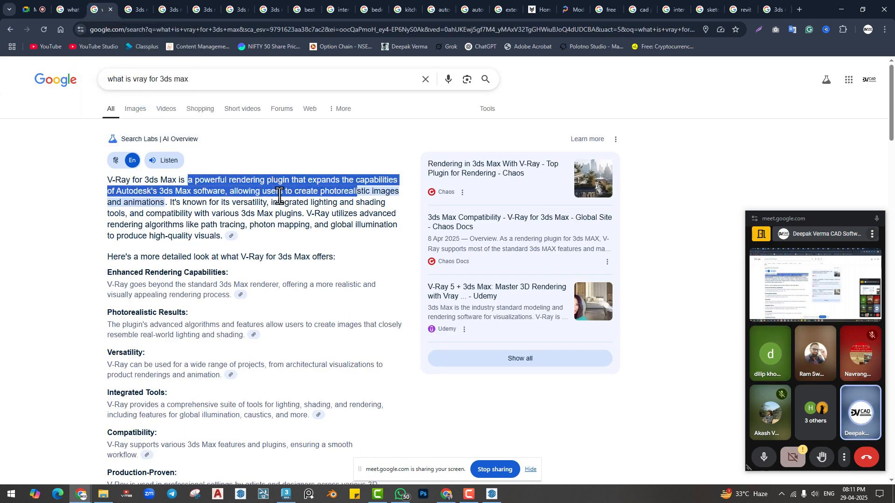
pyautogui.click(211, 195)
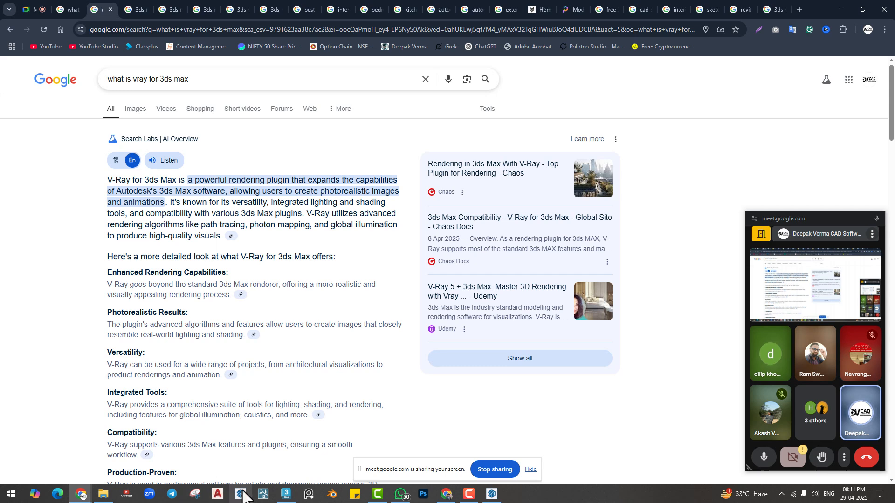
pyautogui.moveTo(287, 498)
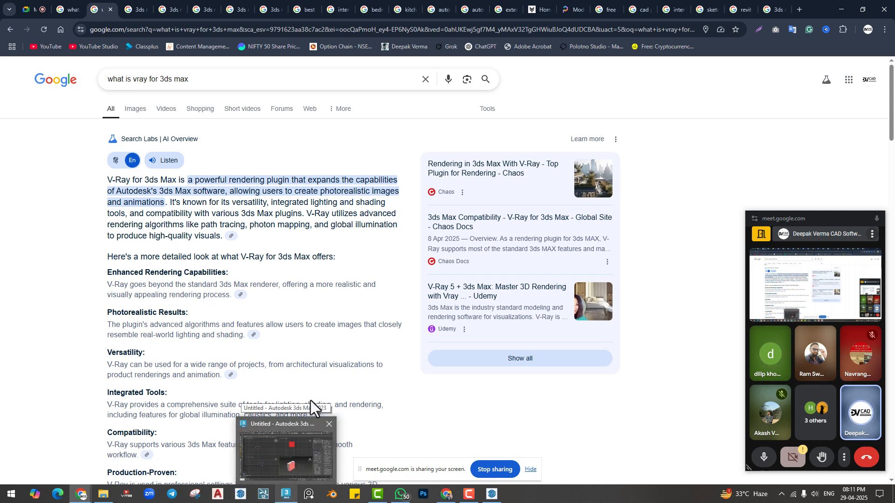
# Step: Show the "3ds max" and "3ds max for interior design" image results, preview the 3dbrute living room and close the floating meeting window
pyautogui.click(131, 8)
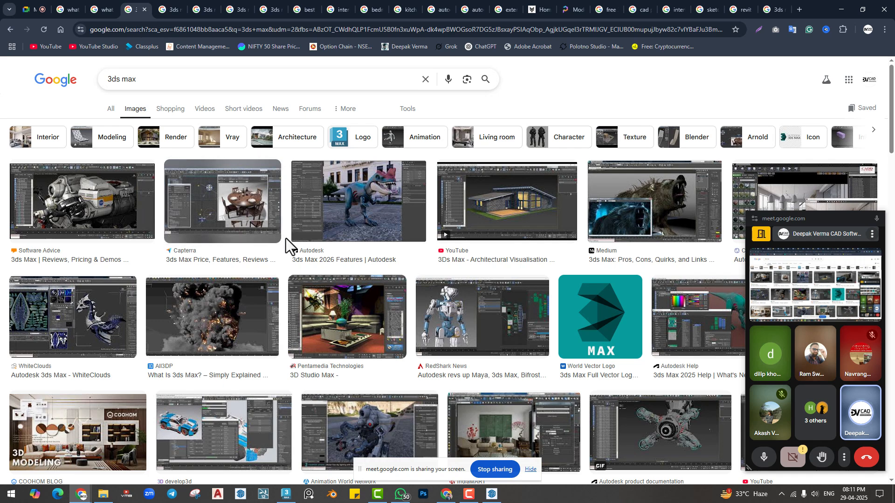
pyautogui.click(176, 8)
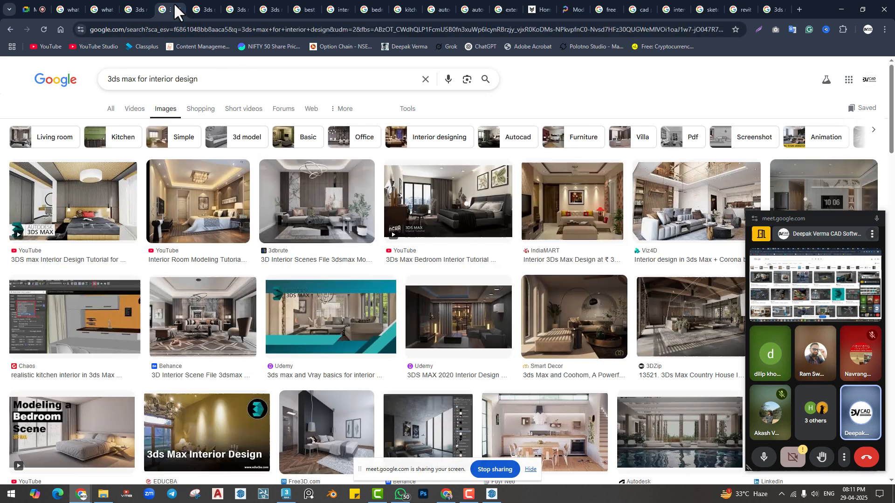
pyautogui.click(300, 219)
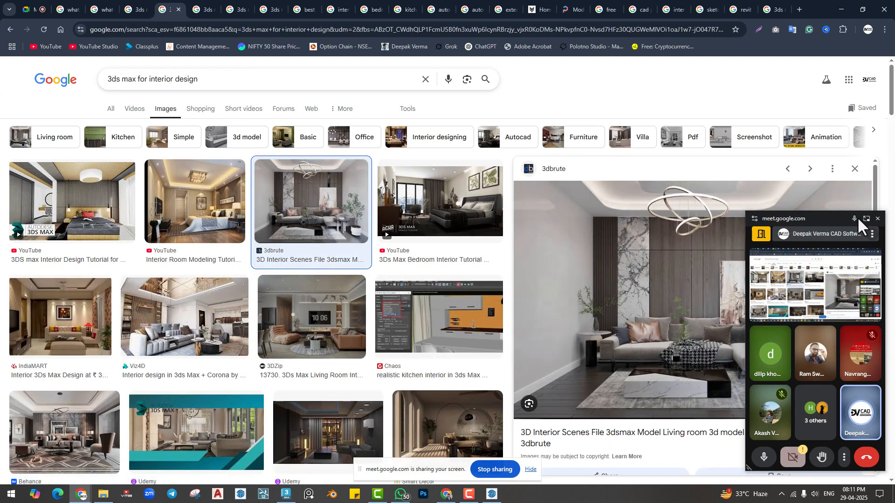
pyautogui.click(876, 218)
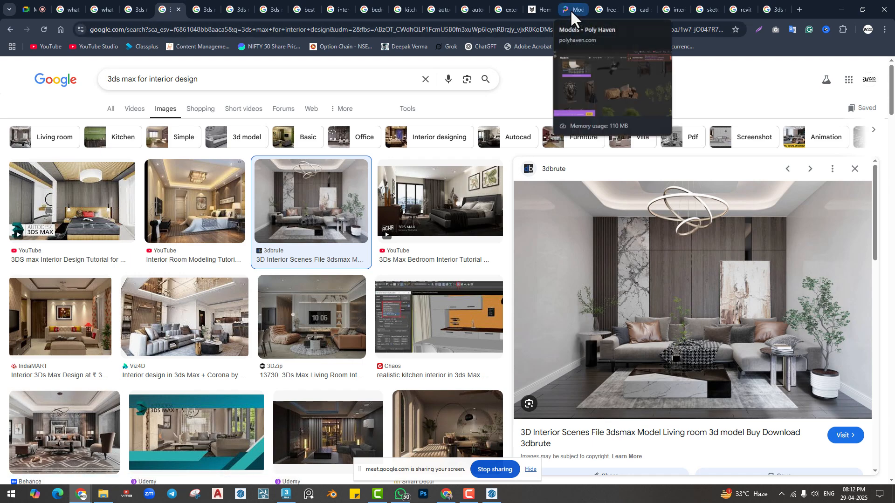
# Step: Show the Archive 3D free models website and dismiss the advertisement covering its home page
pyautogui.click(535, 10)
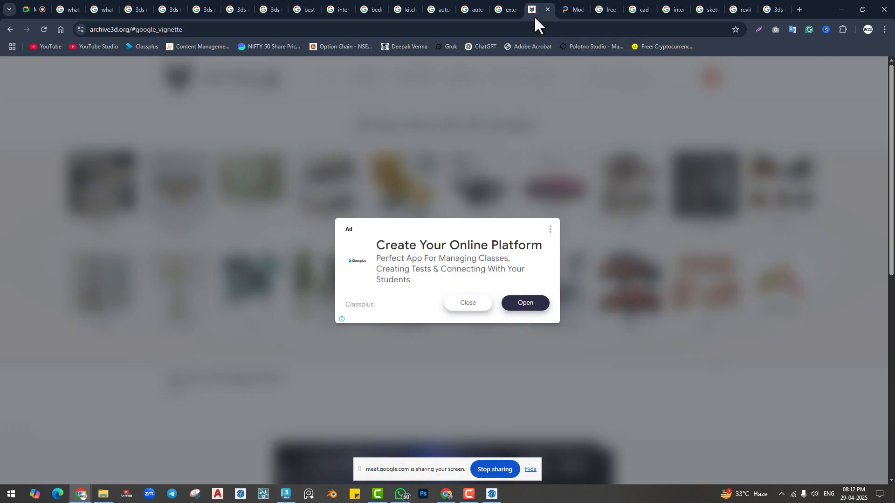
pyautogui.click(479, 307)
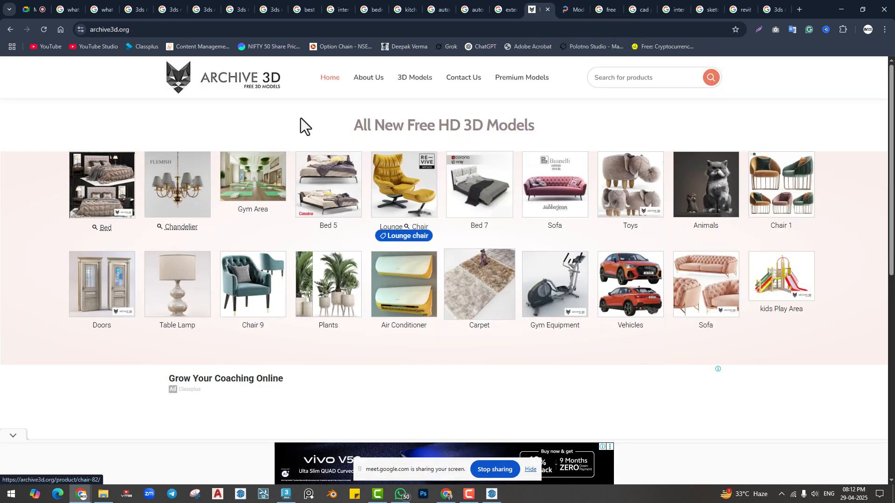
pyautogui.moveTo(192, 92); pyautogui.dragTo(265, 90)
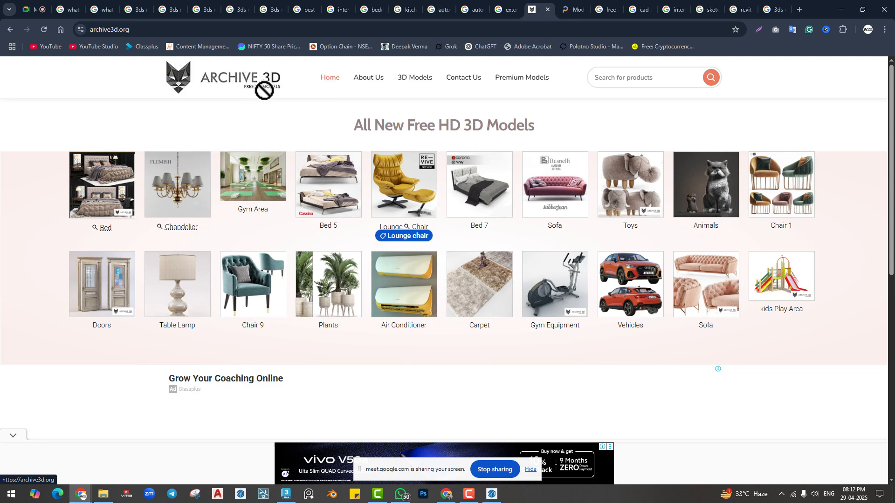
# Step: Browse the Poly Haven model library and its Textures collection
pyautogui.click(572, 9)
pyautogui.scroll(-2, 355, 264)
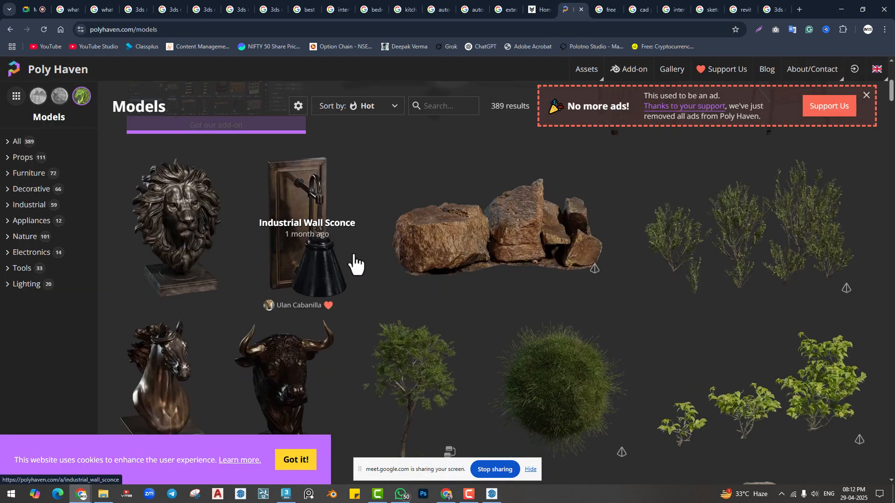
pyautogui.scroll(-2, 775, 310)
pyautogui.scroll(9, 686, 304)
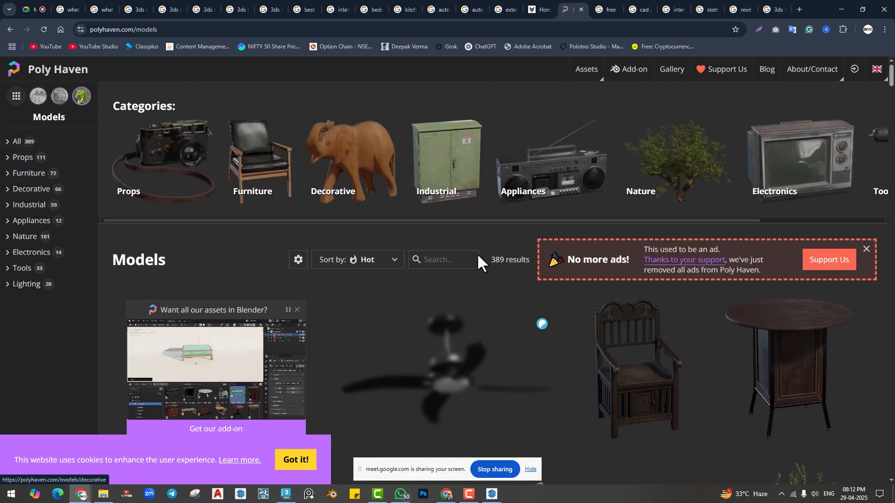
pyautogui.scroll(-3, 513, 303)
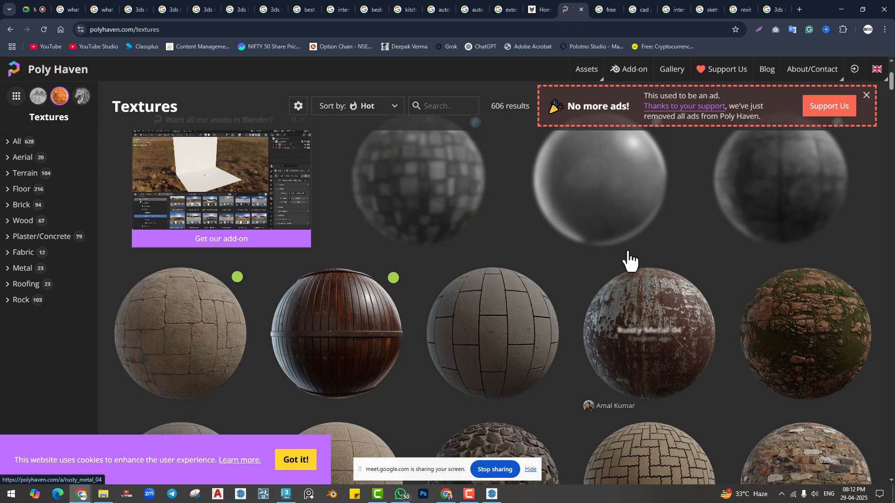
pyautogui.scroll(3, 630, 261)
# Step: Switch the "free 3ds max models" search from images to all results and look through the listed download sites
pyautogui.click(603, 9)
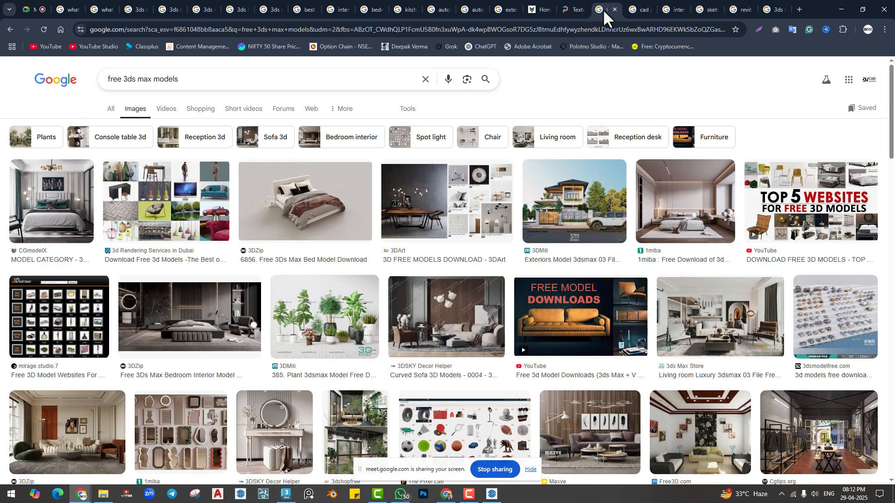
pyautogui.click(111, 109)
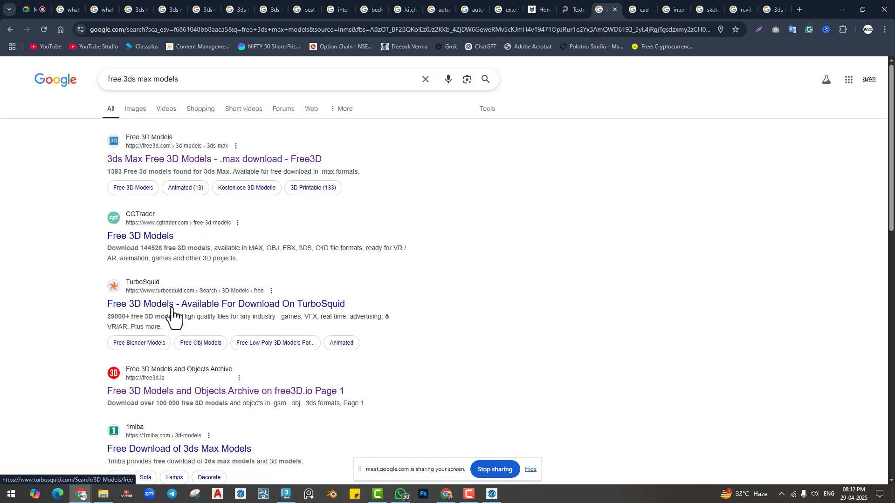
pyautogui.scroll(-2, 140, 303)
pyautogui.scroll(-2, 146, 438)
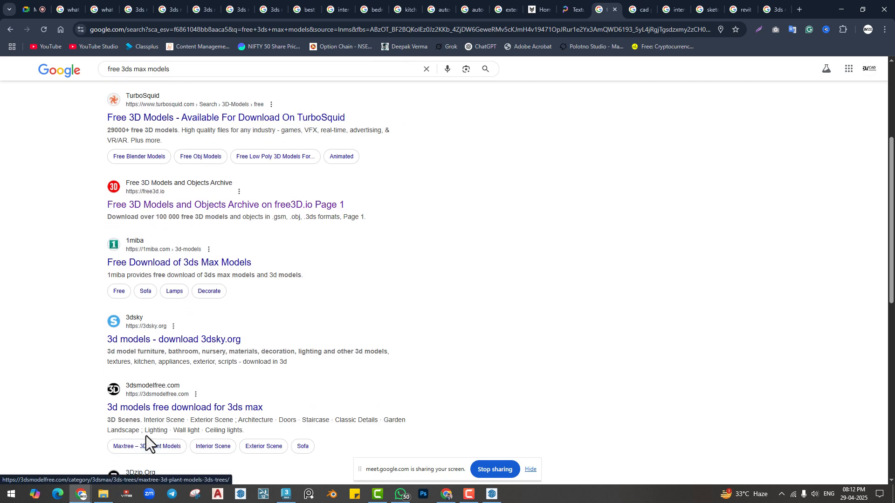
pyautogui.scroll(4, 146, 440)
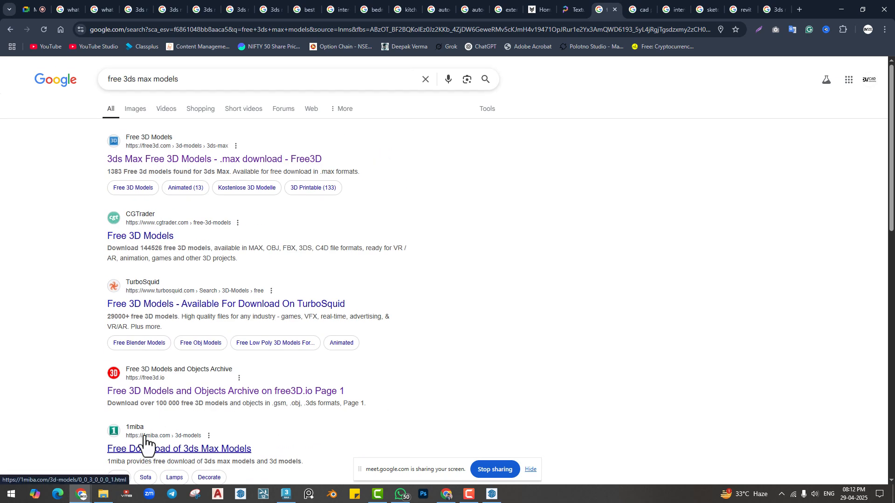
# Step: Switch to 3ds Max, leave polygon editing of the box and deselect it
pyautogui.click(837, 10)
pyautogui.click(546, 334)
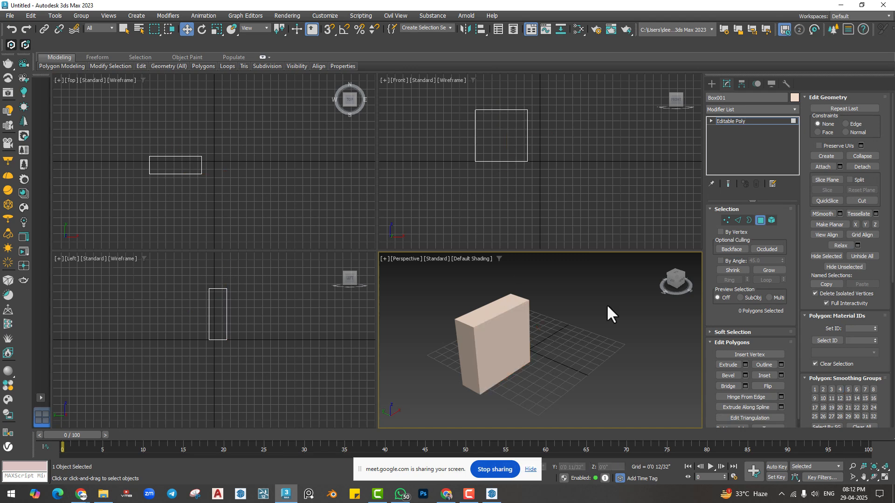
pyautogui.click(760, 220)
pyautogui.click(418, 334)
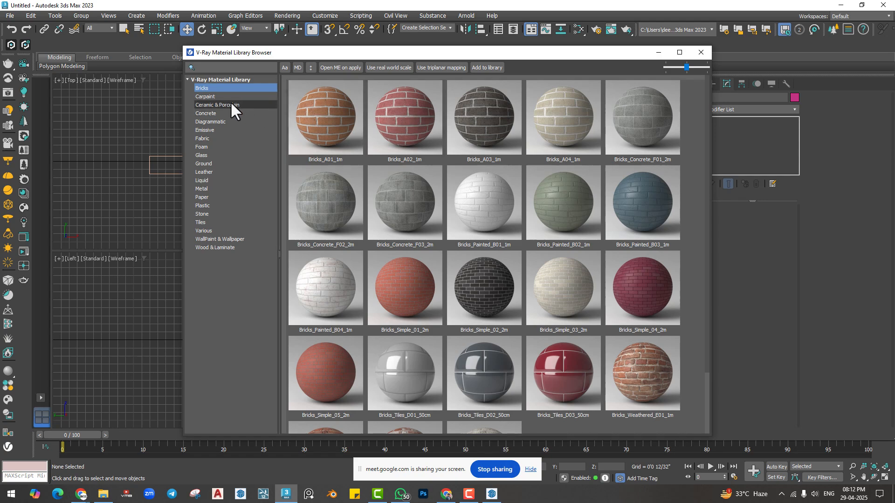
# Step: Browse the Carpaint, Ceramic & Porcelain and Emissive categories of the V-Ray Material Library and close the library
pyautogui.click(216, 97)
pyautogui.click(217, 104)
pyautogui.click(214, 130)
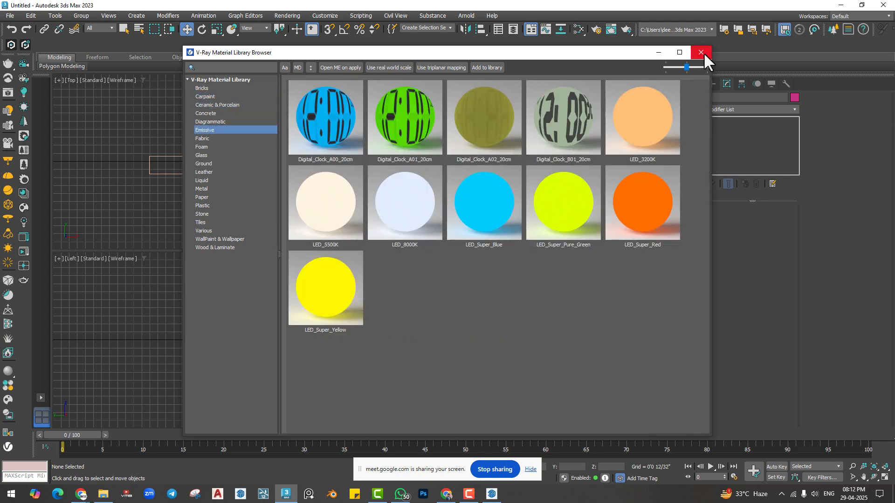
pyautogui.click(701, 53)
# Step: Show the home page of the Chaos Cosmos asset browser, close the browser and minimise 3ds Max
pyautogui.click(8, 401)
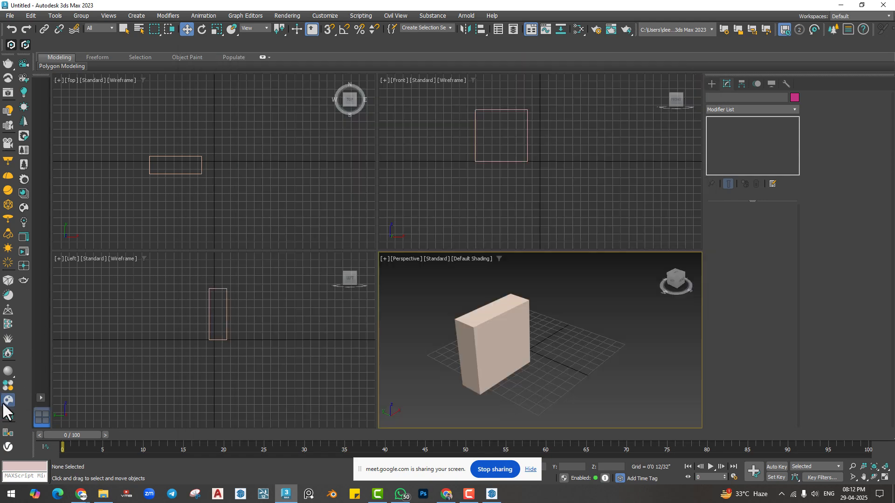
pyautogui.moveTo(155, 40); pyautogui.dragTo(229, 35)
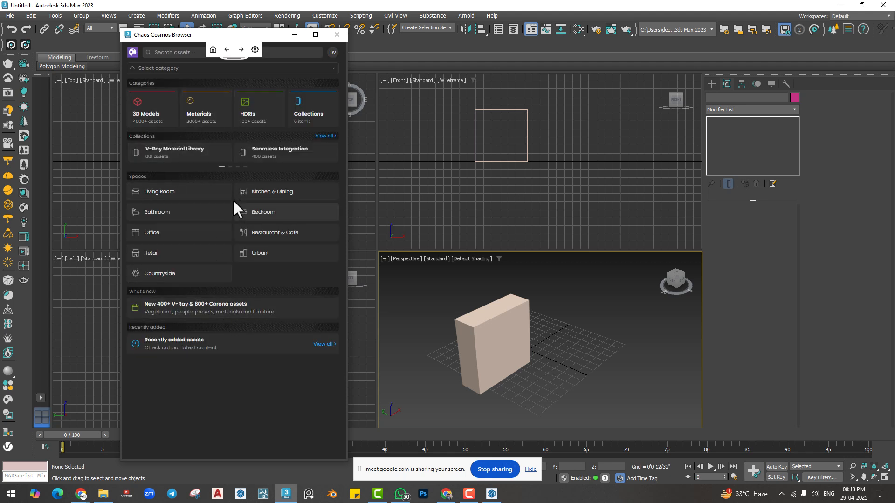
pyautogui.click(337, 34)
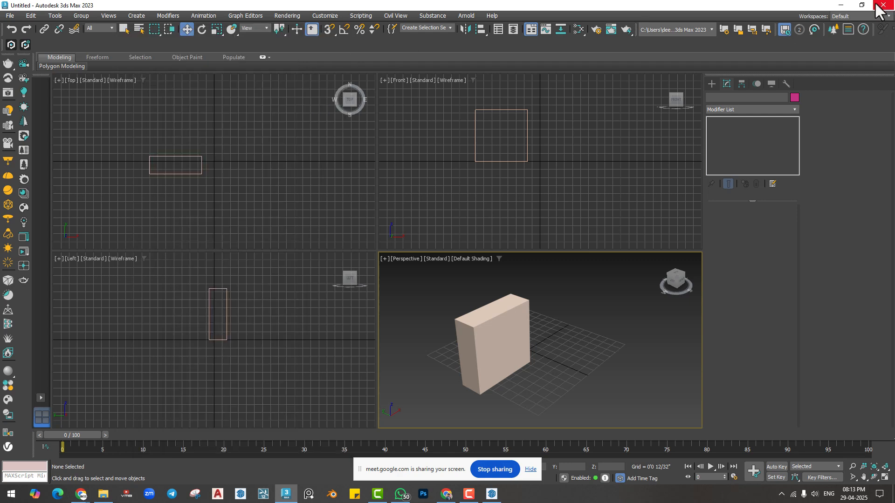
pyautogui.click(841, 4)
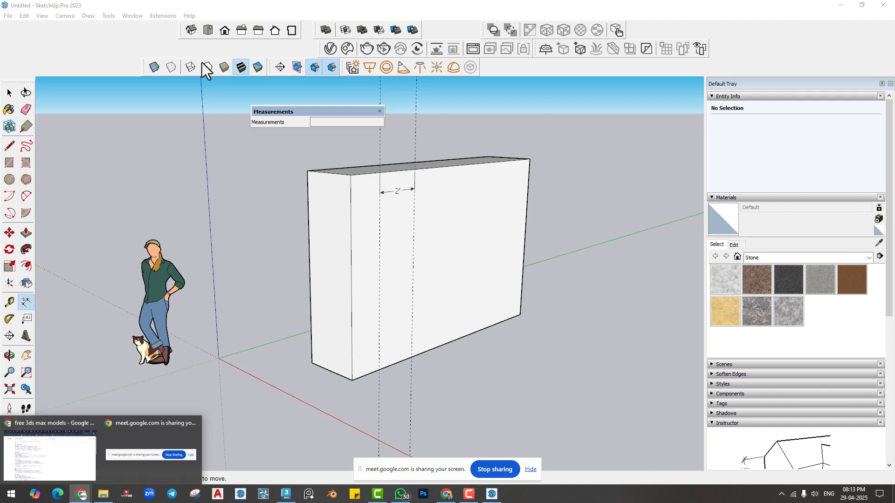
# Step: Return to Chrome and look through the "3ds max" image results
pyautogui.click(62, 453)
pyautogui.click(139, 9)
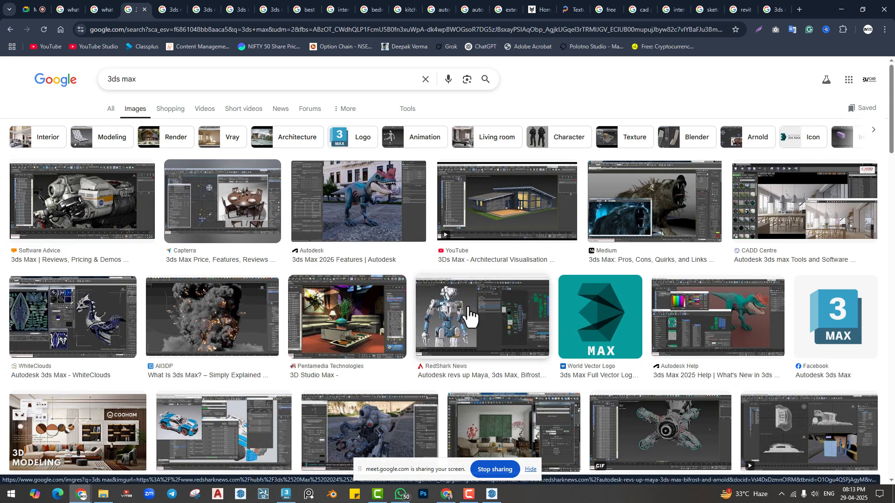
pyautogui.scroll(-4, 378, 321)
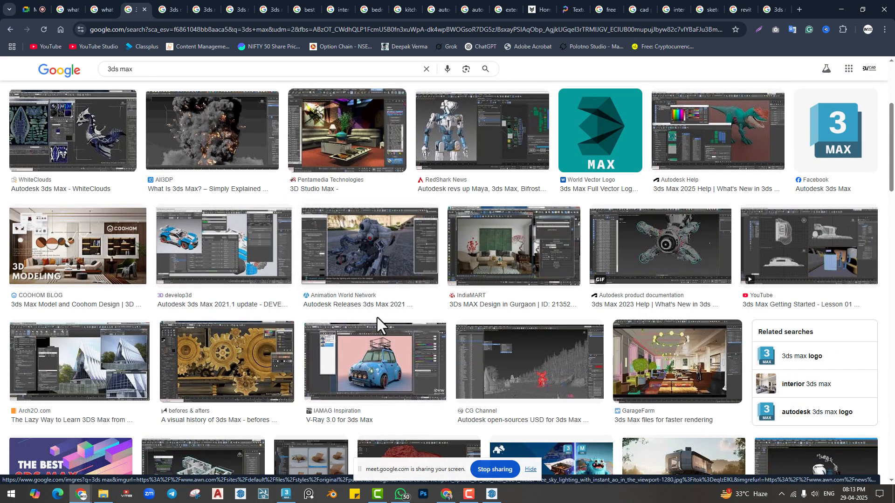
# Step: Show the "3ds max for interior design" image results and preview the YouTube bedroom interior tutorial and the IndiaMART interior
pyautogui.click(165, 8)
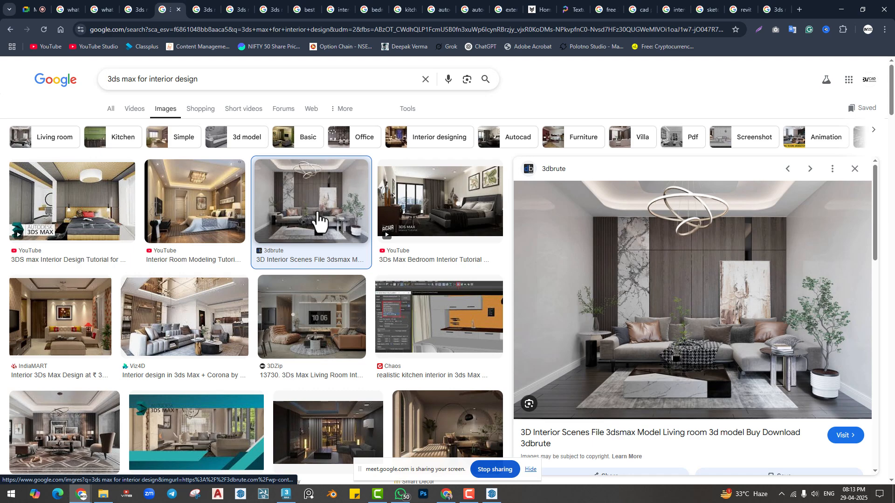
pyautogui.click(424, 210)
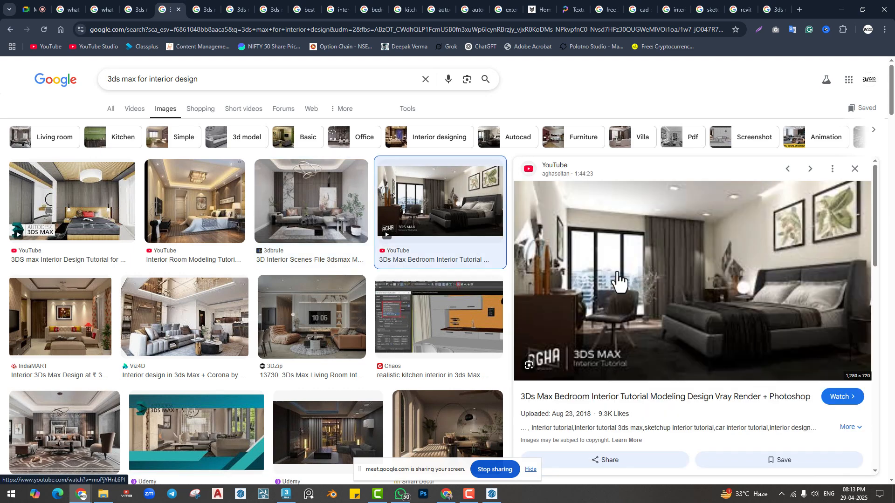
pyautogui.click(71, 326)
pyautogui.scroll(-2, 80, 379)
# Step: Show the "3ds max vs sketchup" overview and images, followed by the "3ds max vs revit" comparison
pyautogui.click(205, 9)
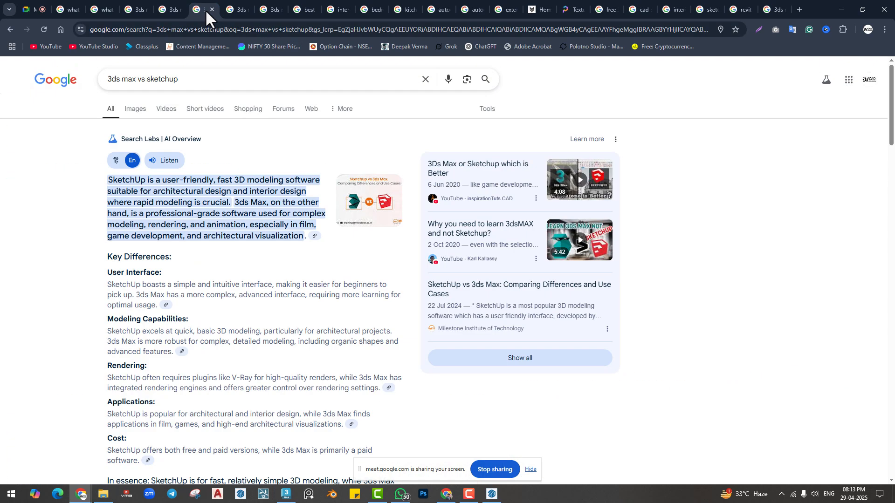
pyautogui.click(239, 9)
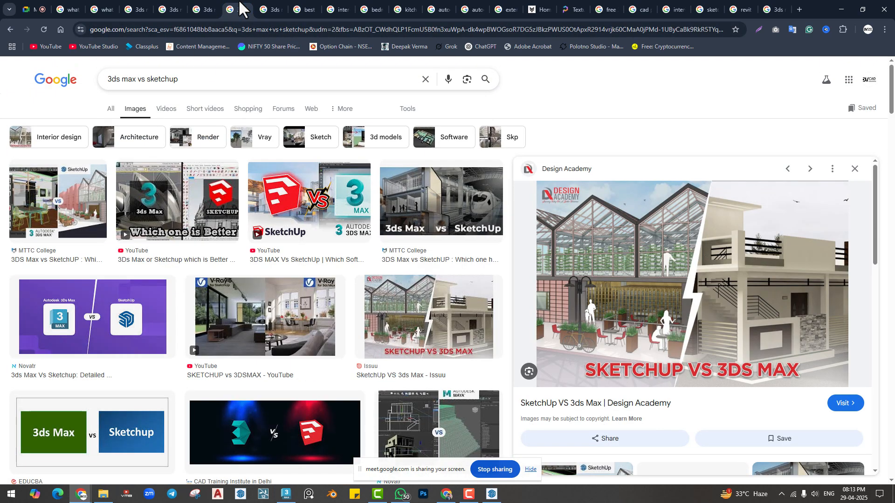
pyautogui.click(272, 10)
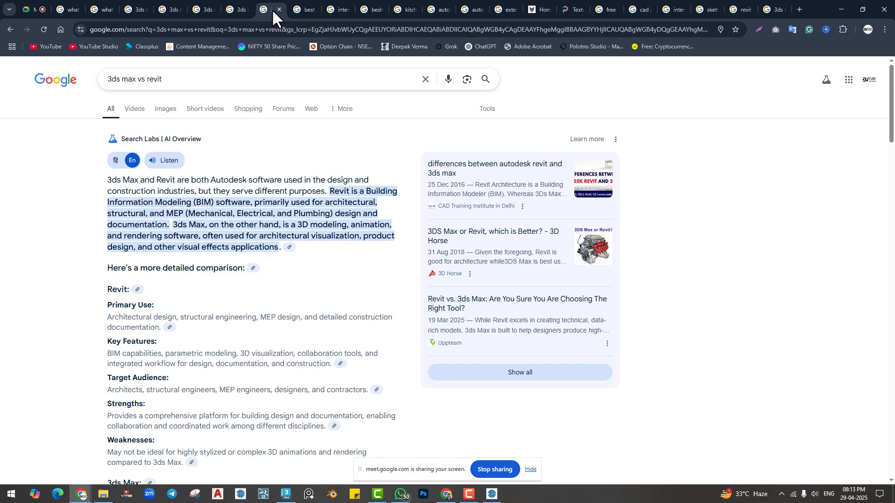
pyautogui.click(298, 5)
# Step: Show the interior design, bedroom and kitchen image results, previewing several luxury bedrooms and the white and brown modular kitchen
pyautogui.click(338, 5)
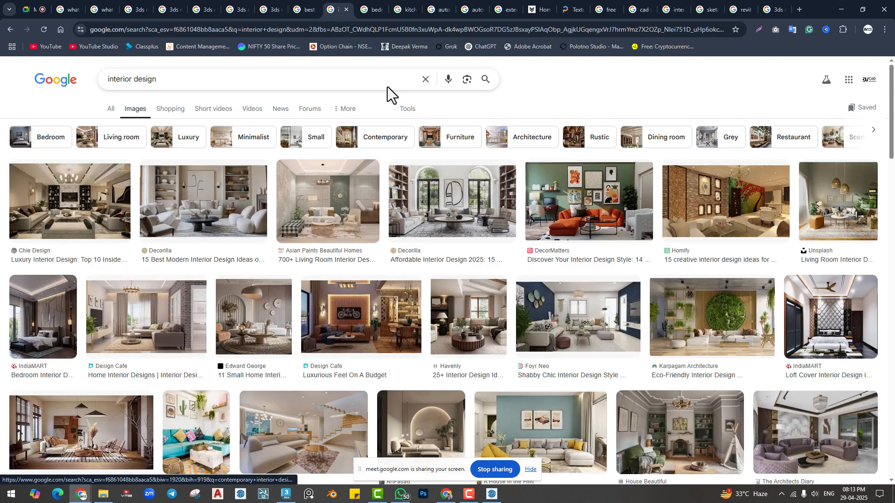
pyautogui.click(372, 11)
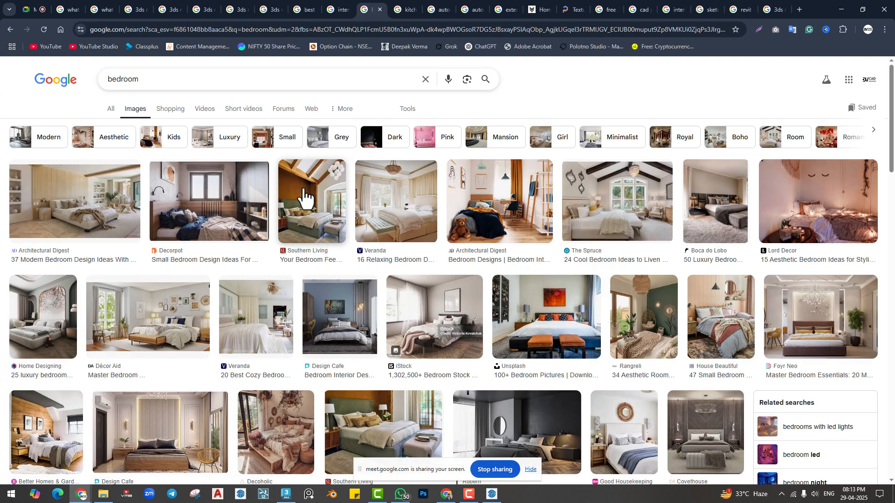
pyautogui.click(601, 205)
pyautogui.click(483, 331)
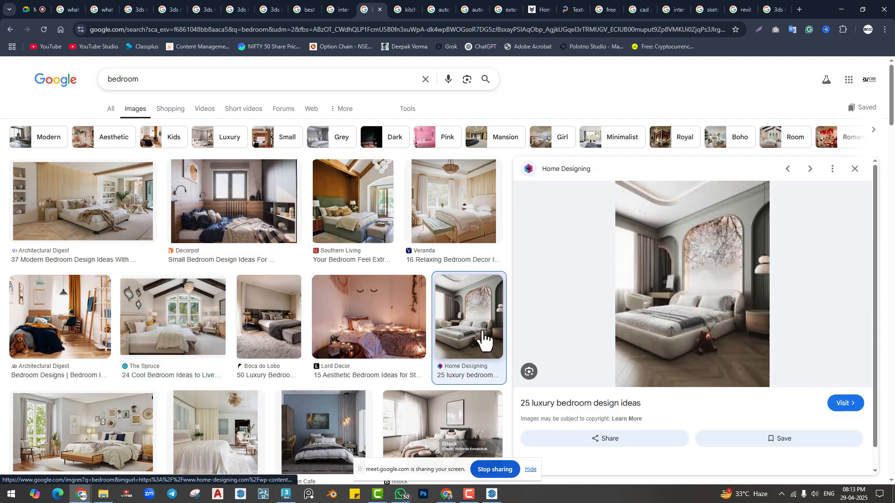
pyautogui.click(386, 331)
pyautogui.click(261, 312)
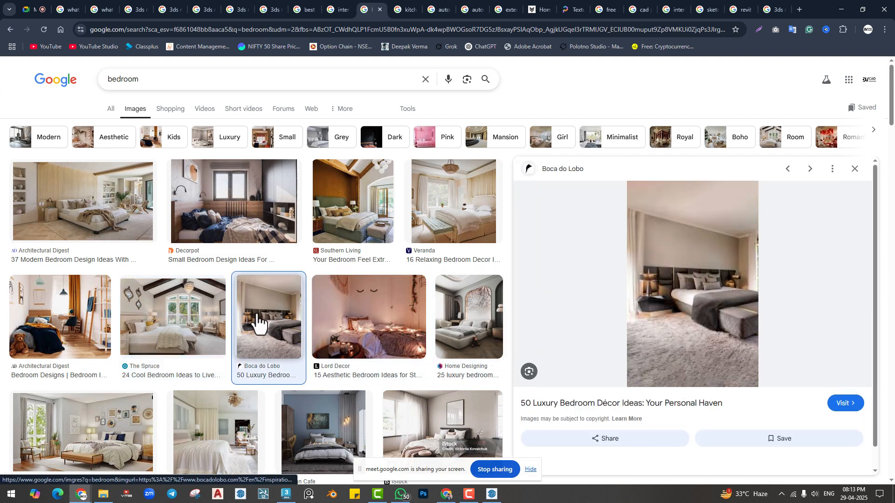
pyautogui.click(198, 321)
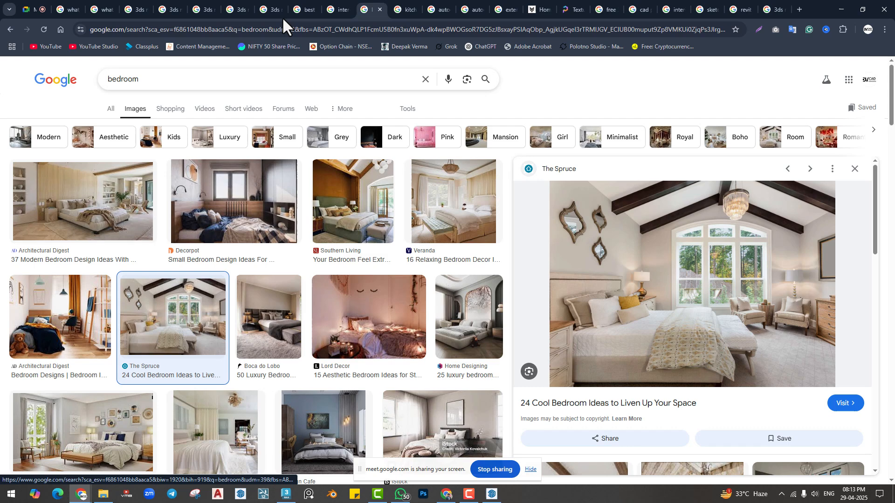
pyautogui.click(398, 13)
pyautogui.click(490, 219)
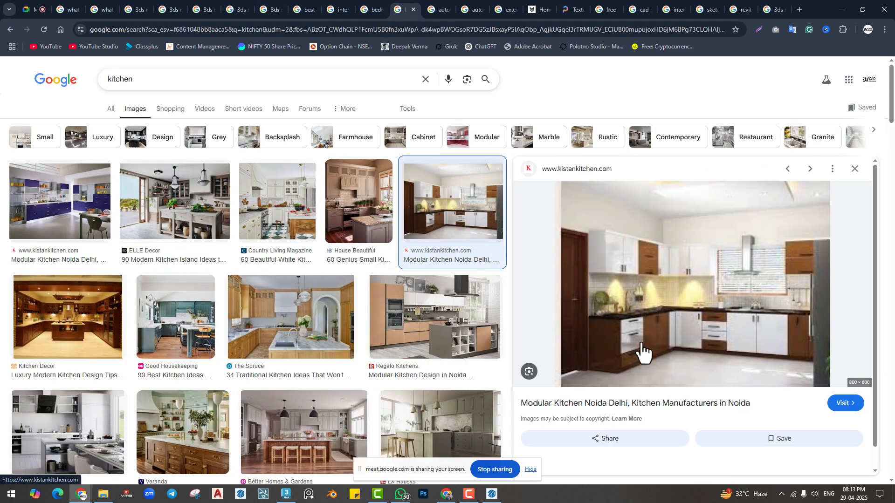
# Step: Look through the "autocad + 3ds max" image results and preview the Ufo 3d dining table model
pyautogui.click(435, 10)
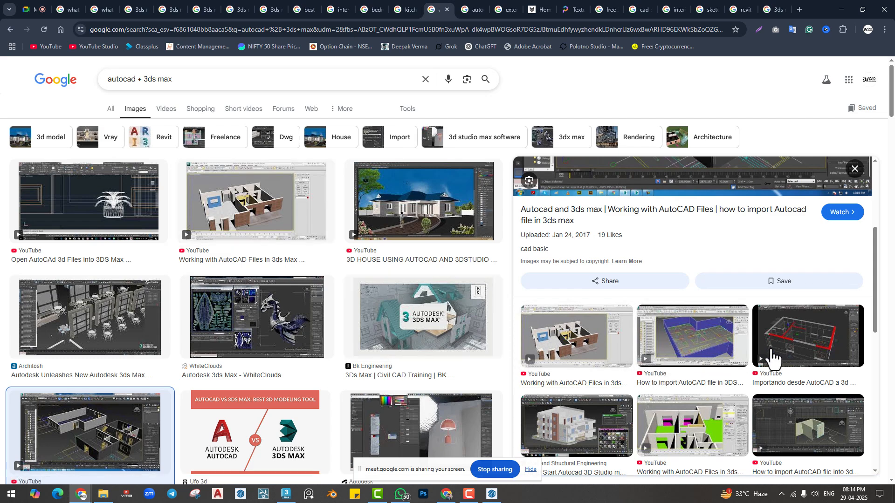
pyautogui.scroll(-2, 778, 291)
pyautogui.scroll(-5, 415, 274)
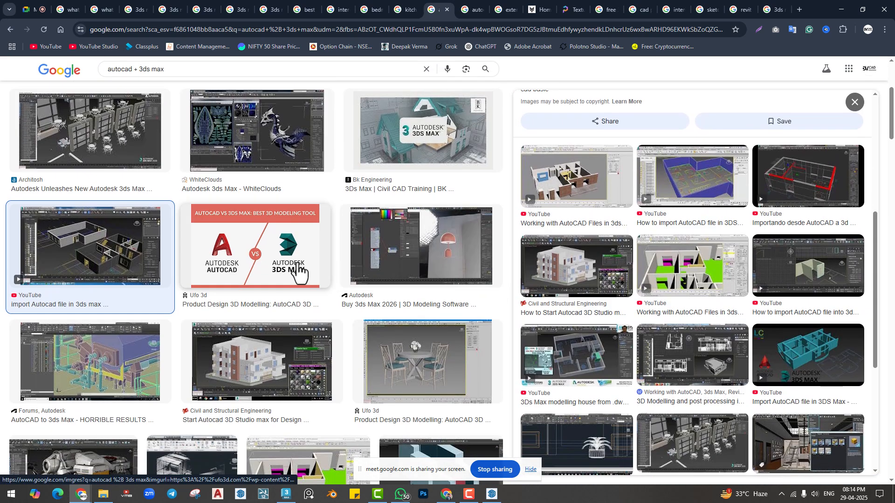
pyautogui.scroll(-2, 412, 270)
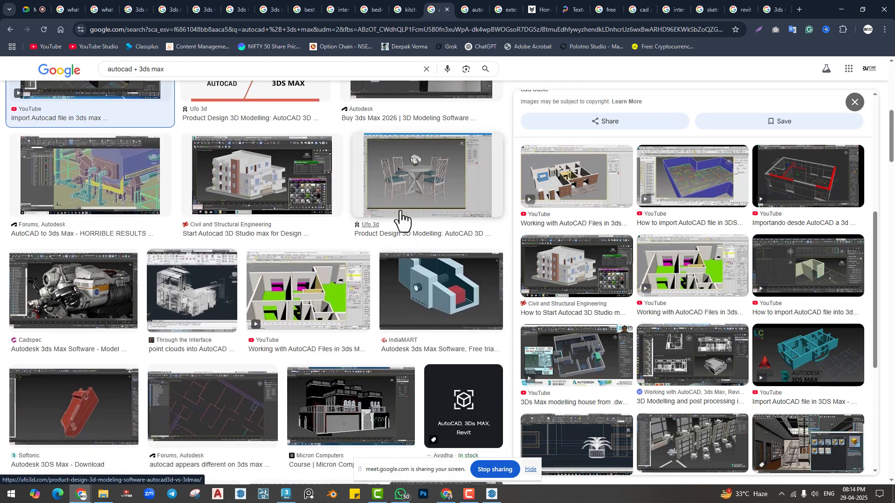
pyautogui.click(399, 205)
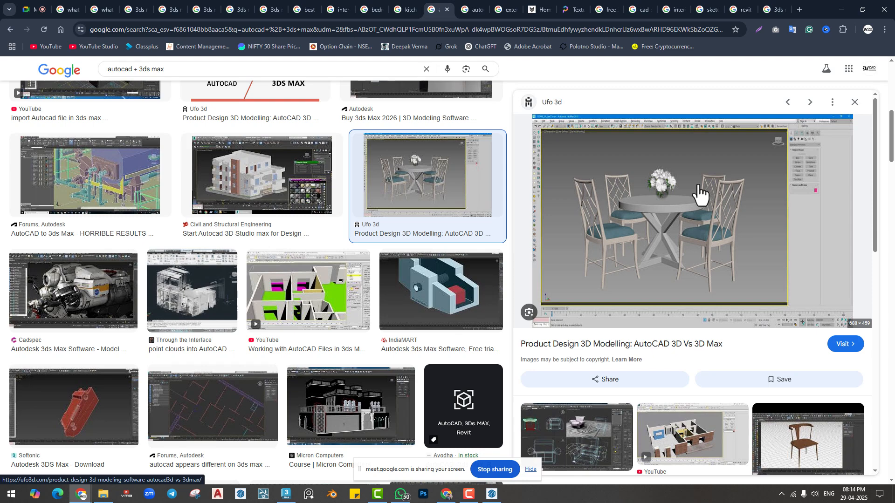
# Step: Preview the imported DWG floor plan, the Pinterest wall built from AutoCAD shapes and the furnished 3D floor plan
pyautogui.scroll(-2, 466, 235)
pyautogui.click(216, 333)
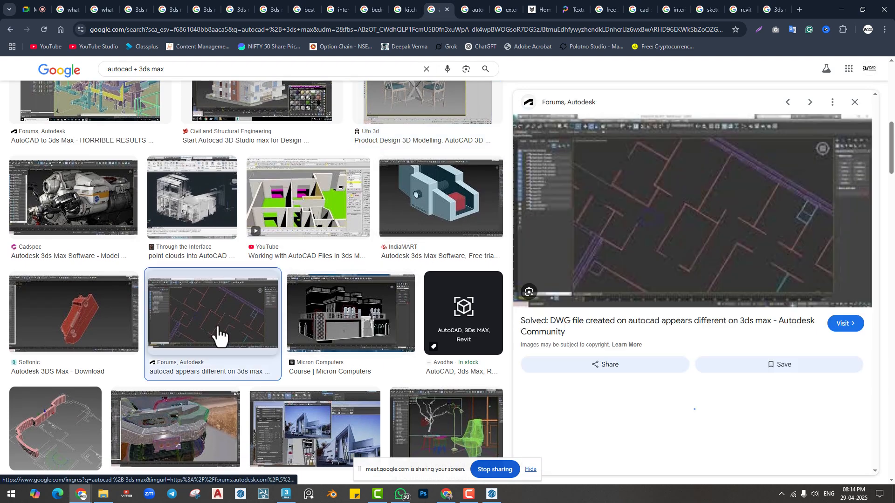
pyautogui.scroll(-2, 175, 398)
pyautogui.click(66, 368)
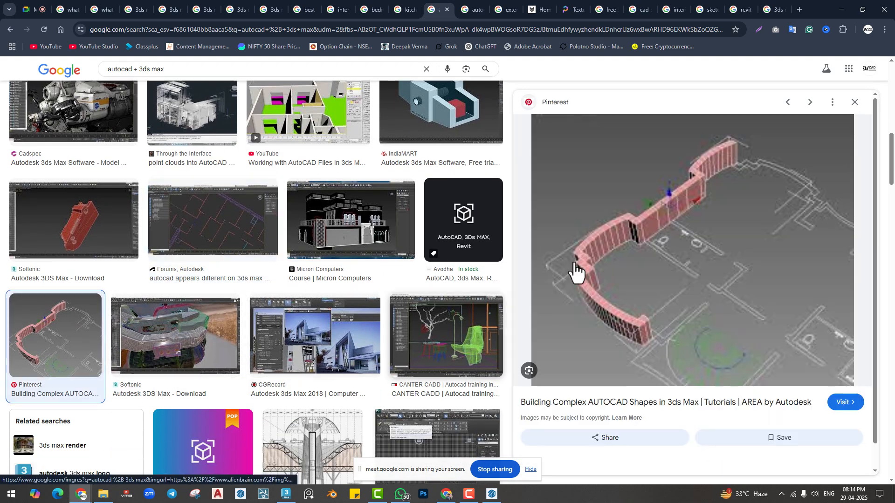
pyautogui.scroll(-2, 315, 289)
pyautogui.scroll(-1, 315, 289)
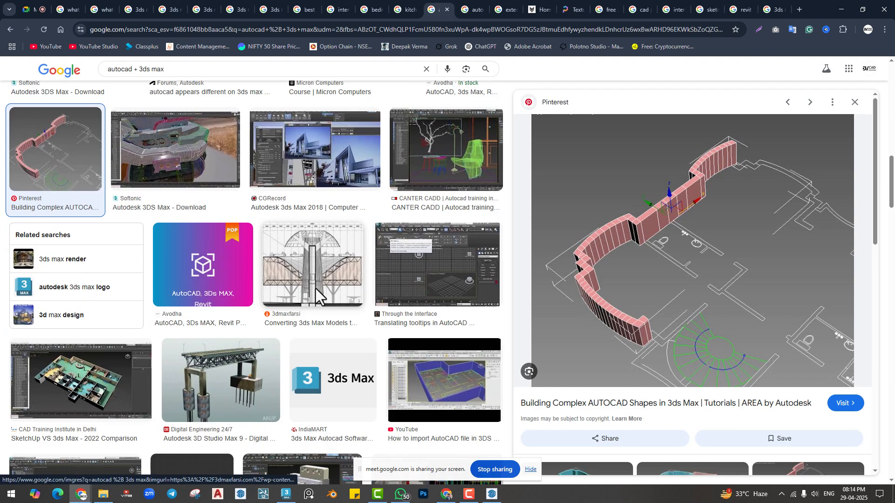
pyautogui.scroll(-4, 315, 298)
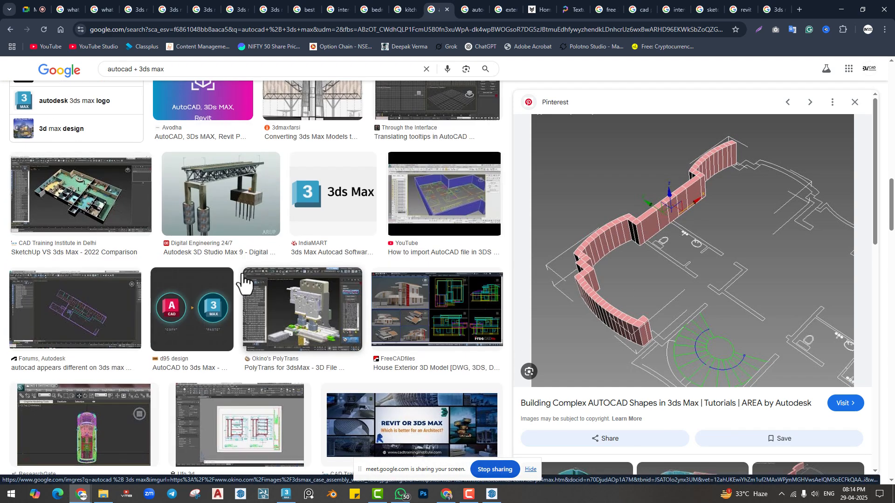
pyautogui.click(88, 201)
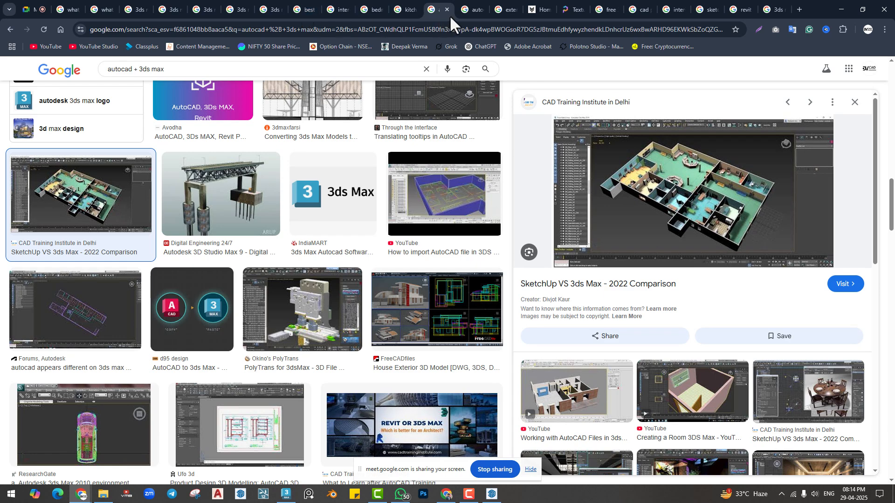
# Step: Show the "autocad with 3ds max" images and preview the FreeCADfiles house model in the "exterior in 3ds max with autocad" results
pyautogui.click(471, 11)
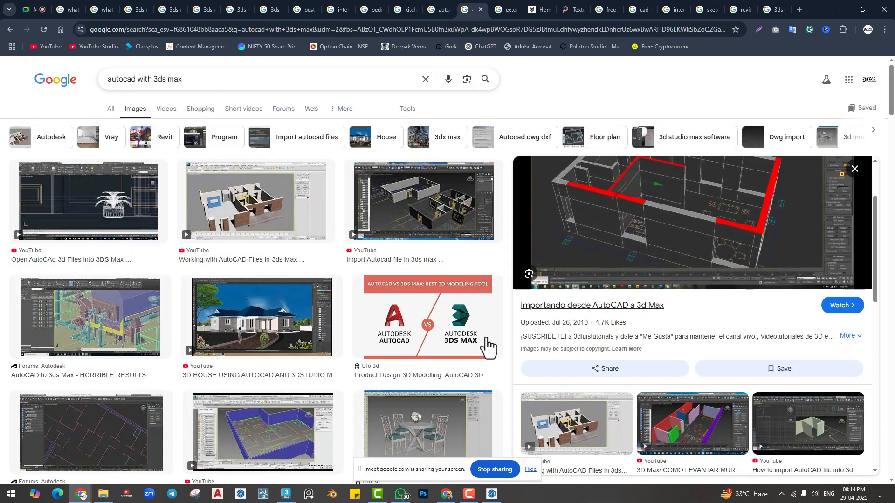
pyautogui.scroll(-5, 252, 280)
pyautogui.click(496, 10)
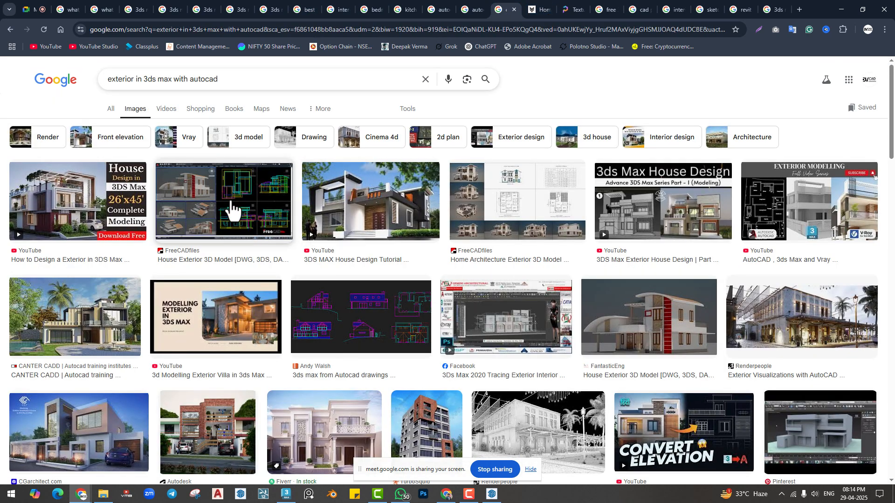
pyautogui.click(275, 231)
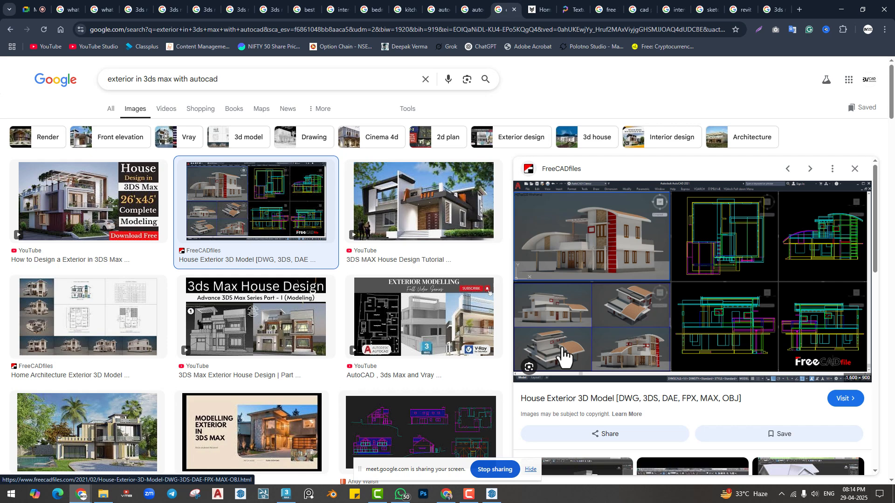
# Step: Preview the exterior villa modelling video, the Renderpeople building visualization and the Facebook video on tracing exteriors with AutoCAD
pyautogui.scroll(-4, 368, 319)
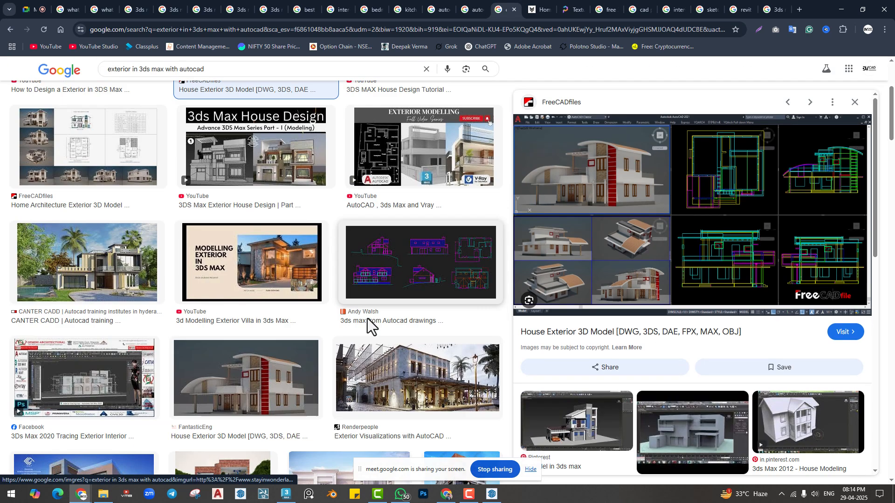
pyautogui.click(260, 270)
pyautogui.click(424, 393)
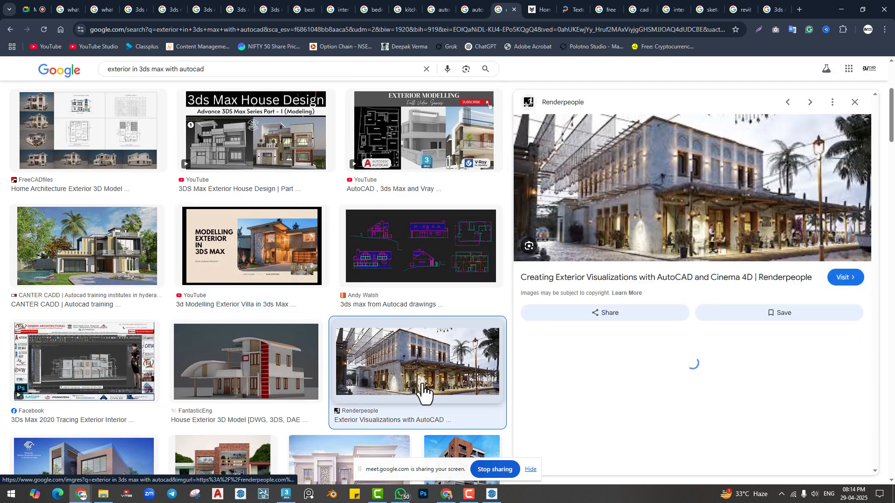
pyautogui.scroll(-2, 422, 392)
pyautogui.click(95, 275)
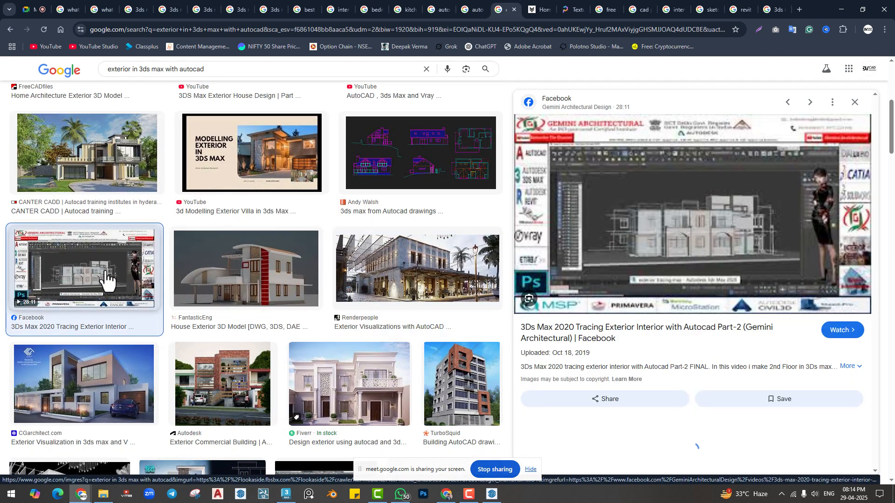
# Step: Revisit the Archive 3D model library, the Poly Haven textures and the "free 3ds max models" search results
pyautogui.click(538, 5)
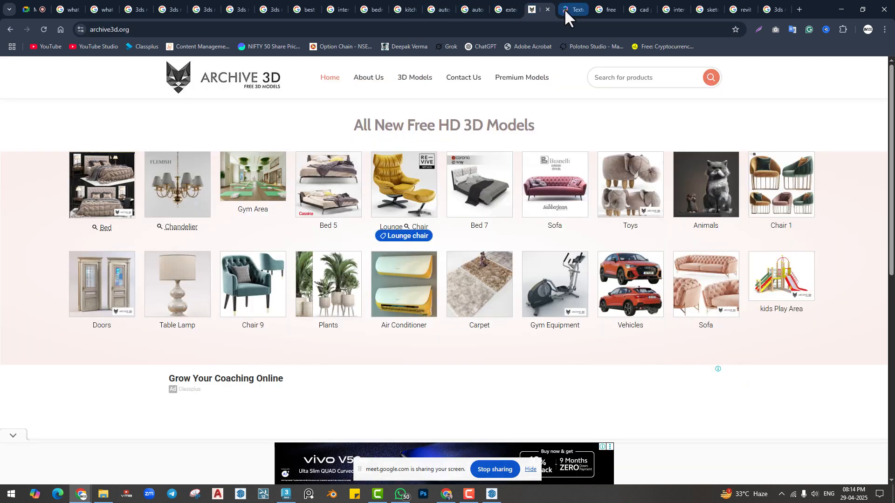
pyautogui.click(564, 8)
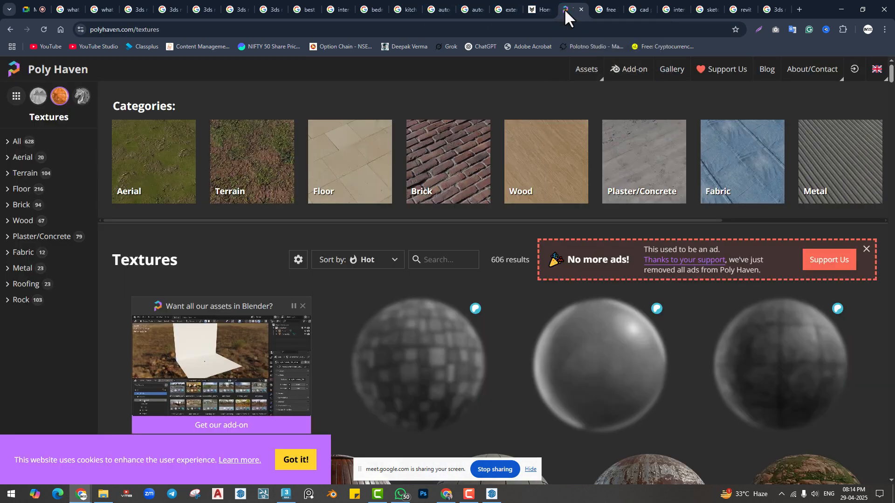
pyautogui.click(601, 9)
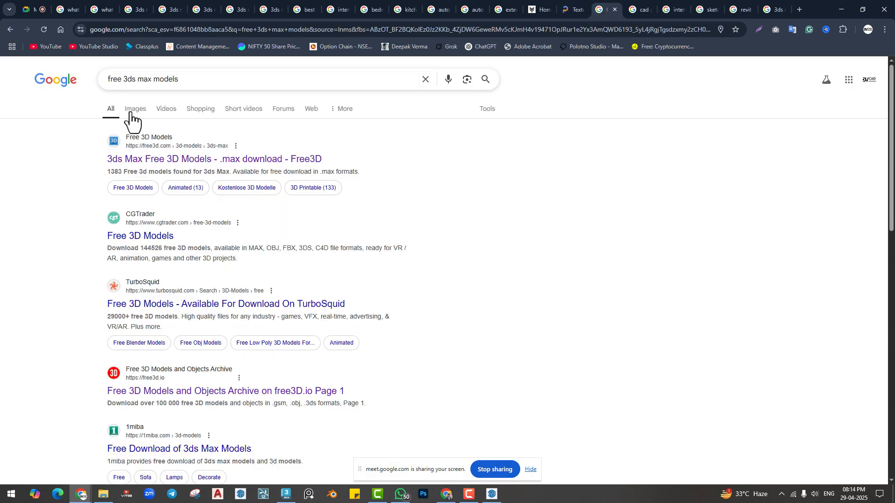
pyautogui.scroll(-4, 544, 119)
# Step: Revisit the "cad plan" images, the CAD interior drawings, and the SketchUp, Revit and "3ds max vs sketchup" image results
pyautogui.click(639, 13)
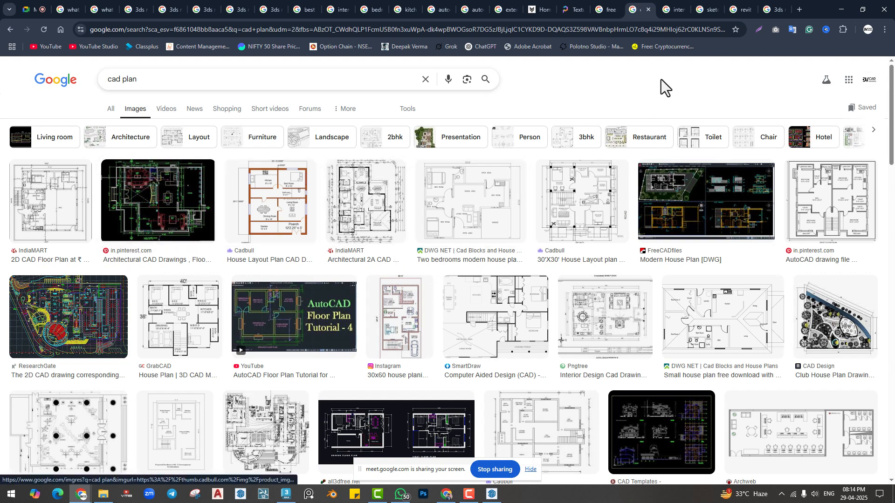
pyautogui.click(676, 12)
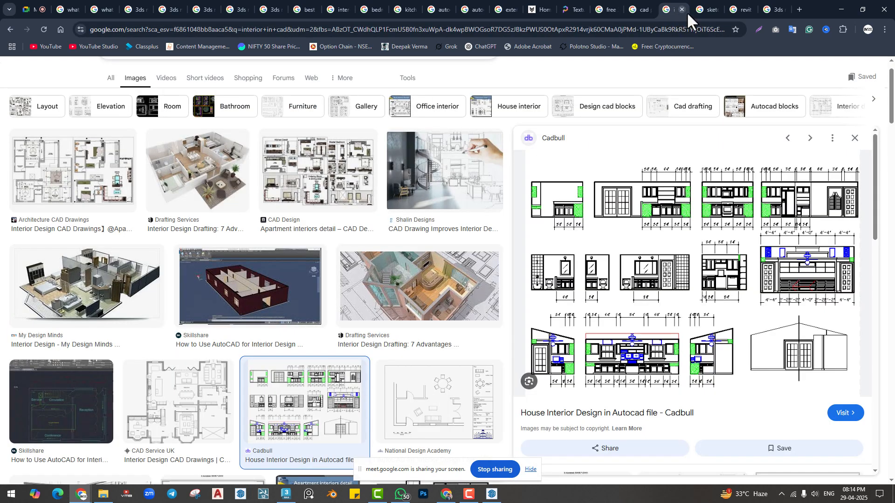
pyautogui.click(706, 10)
pyautogui.click(741, 11)
pyautogui.click(776, 11)
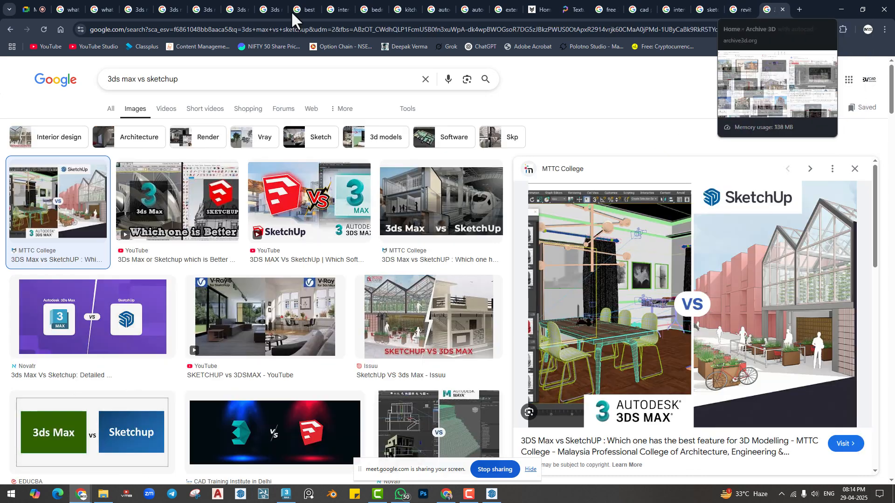
# Step: Show the "3ds max vs sketchup" AI overview and the Design Academy comparison image
pyautogui.click(198, 9)
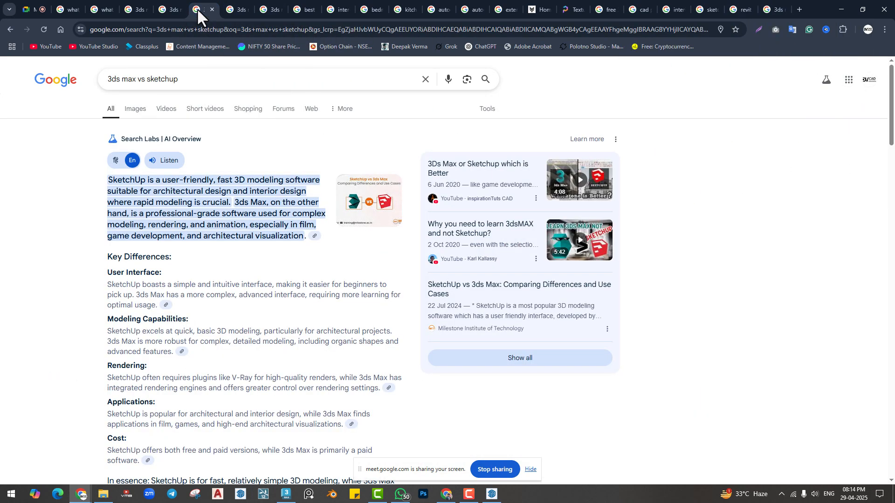
pyautogui.click(194, 79)
pyautogui.click(737, 175)
pyautogui.click(229, 10)
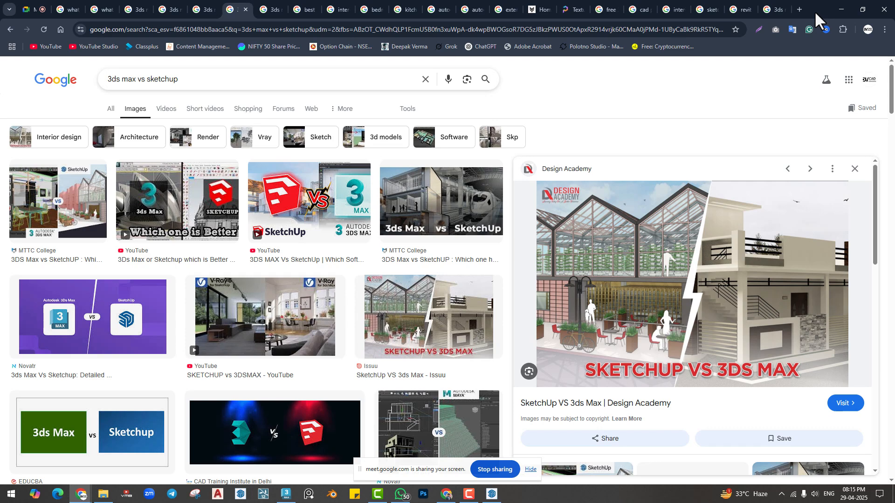
# Step: Minimize the browser, SketchUp and Downloads windows, refresh the desktop and switch to 3ds Max
pyautogui.click(841, 9)
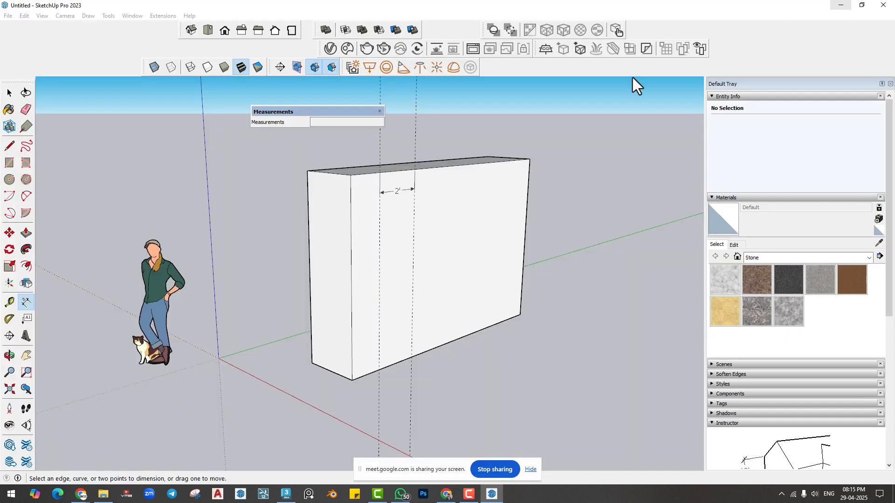
pyautogui.moveTo(459, 206)
pyautogui.mouseDown(button='middle')
pyautogui.moveTo(439, 265)
pyautogui.moveTo(376, 310)
pyautogui.moveTo(363, 313)
pyautogui.moveTo(322, 287)
pyautogui.mouseUp(button='middle')
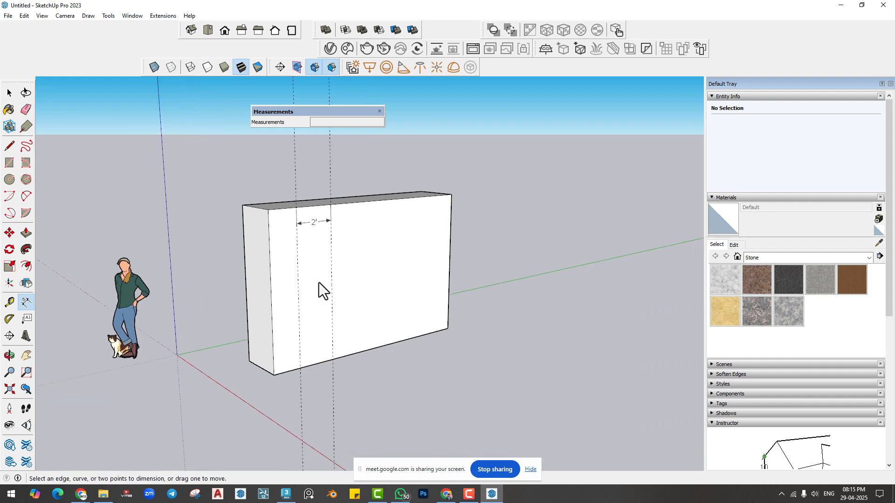
pyautogui.click(841, 6)
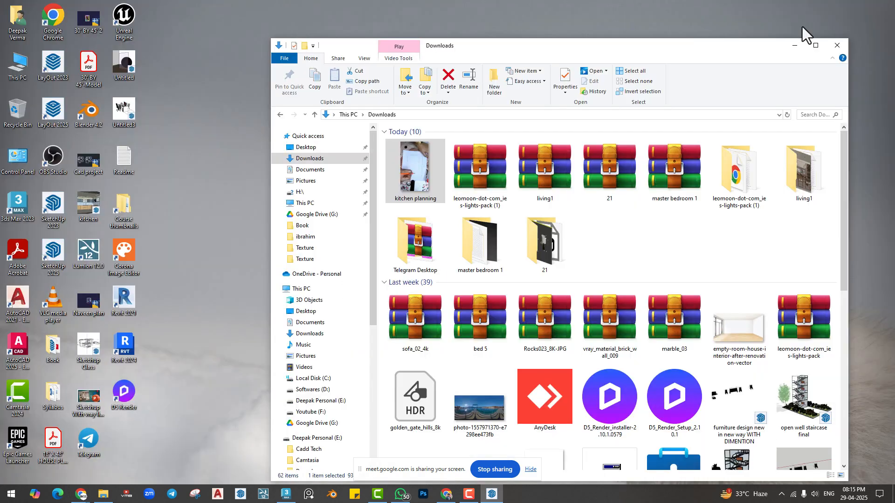
pyautogui.click(794, 45)
pyautogui.rightClick(518, 114)
pyautogui.click(536, 140)
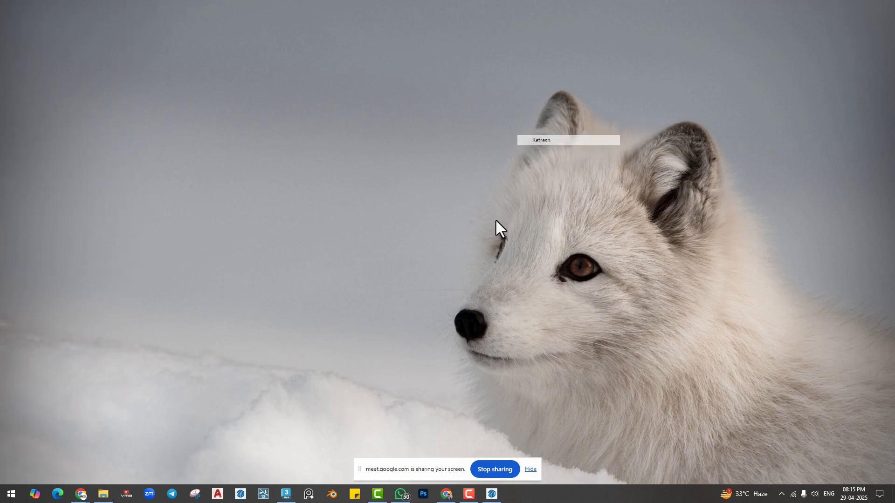
pyautogui.click(285, 494)
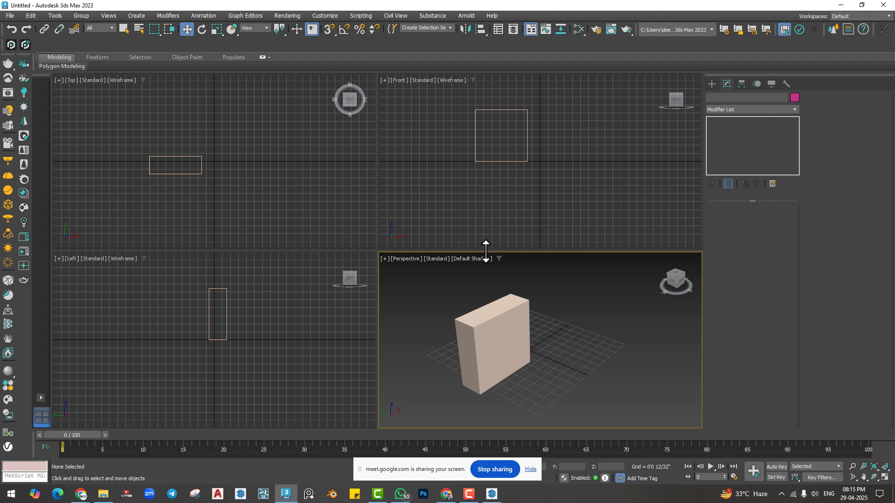
# Step: Delete the box from the perspective view and reset the 3ds Max scene
pyautogui.click(504, 307)
pyautogui.press('Delete')
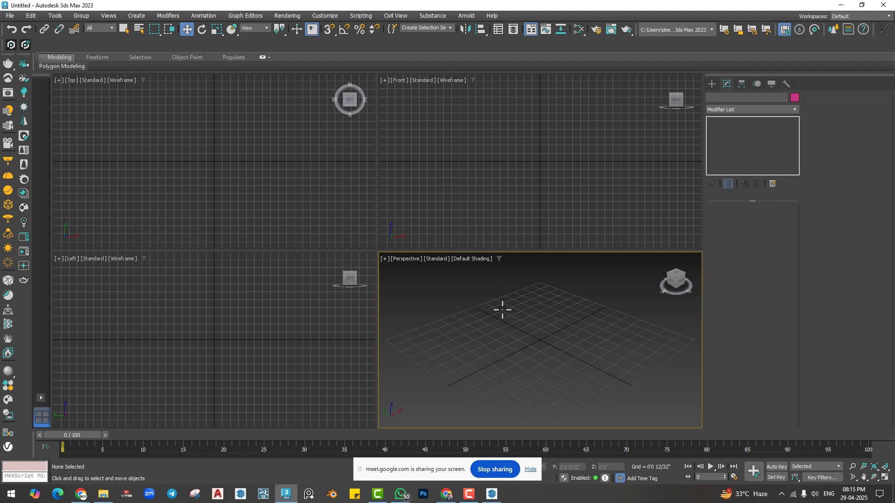
pyautogui.click(9, 15)
pyautogui.click(29, 37)
pyautogui.click(440, 263)
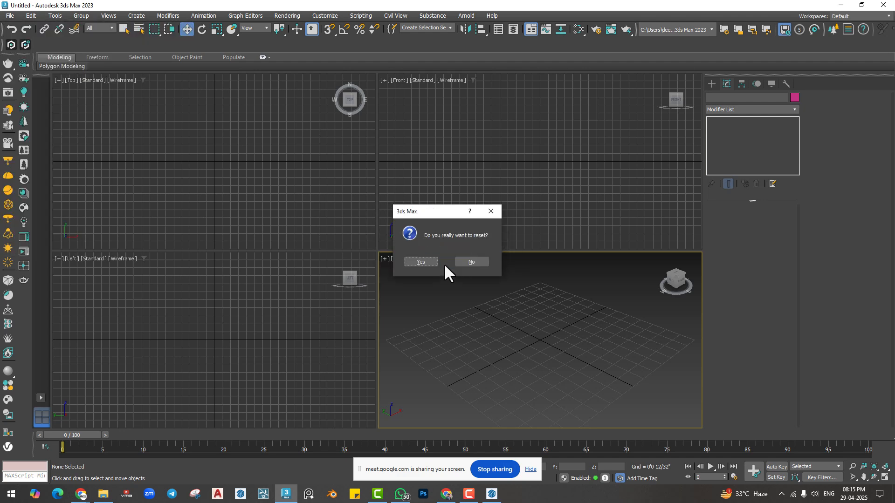
pyautogui.click(423, 265)
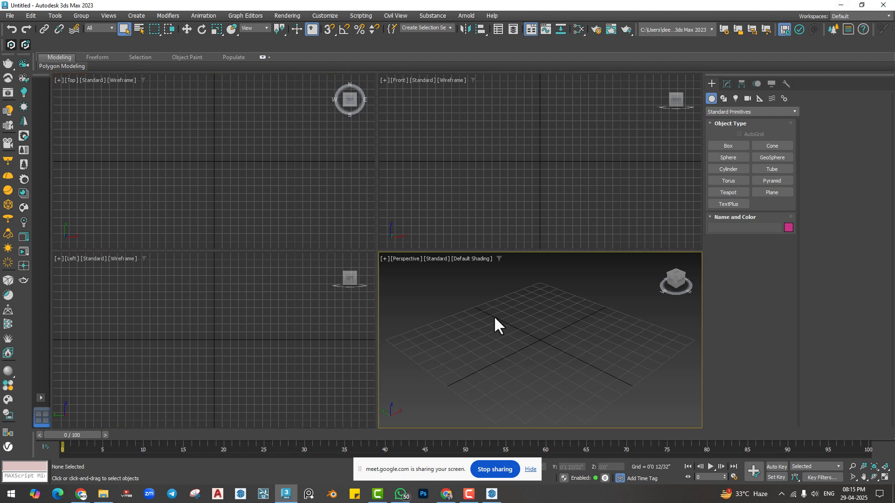
# Step: Save the empty scene to the Desktop as "3ds max 1st class" and hide the screen-sharing notice
pyautogui.click(9, 15)
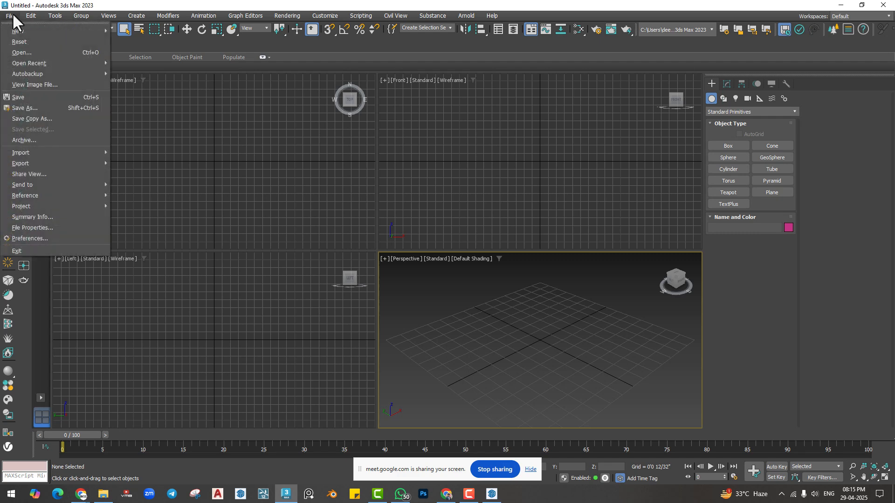
pyautogui.click(24, 108)
pyautogui.click(27, 98)
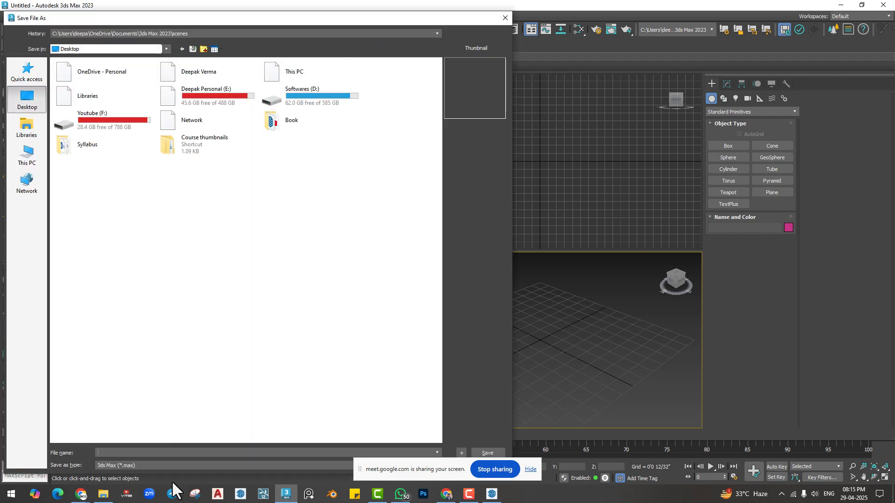
pyautogui.click(141, 451)
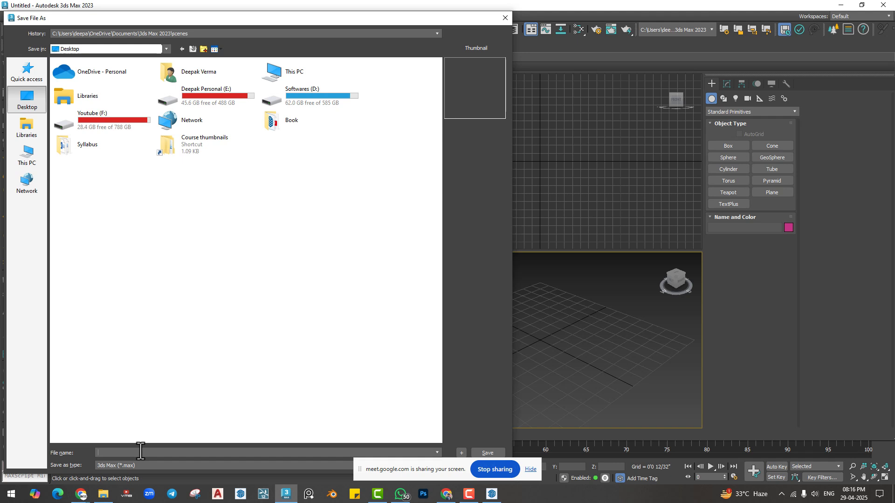
pyautogui.write('3ds max ')
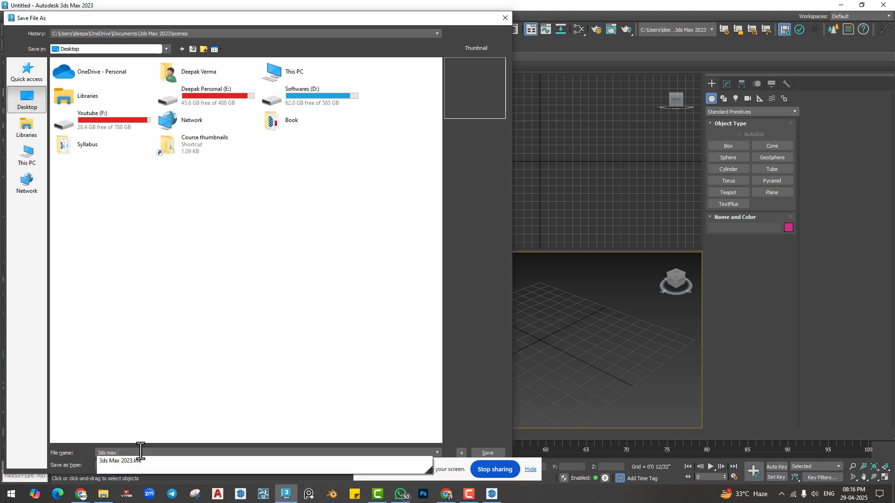
pyautogui.write('1st class')
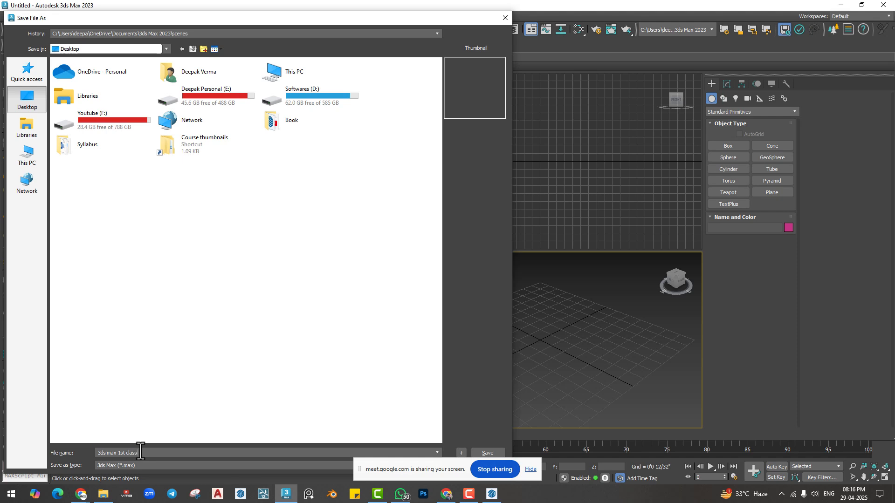
pyautogui.click(532, 471)
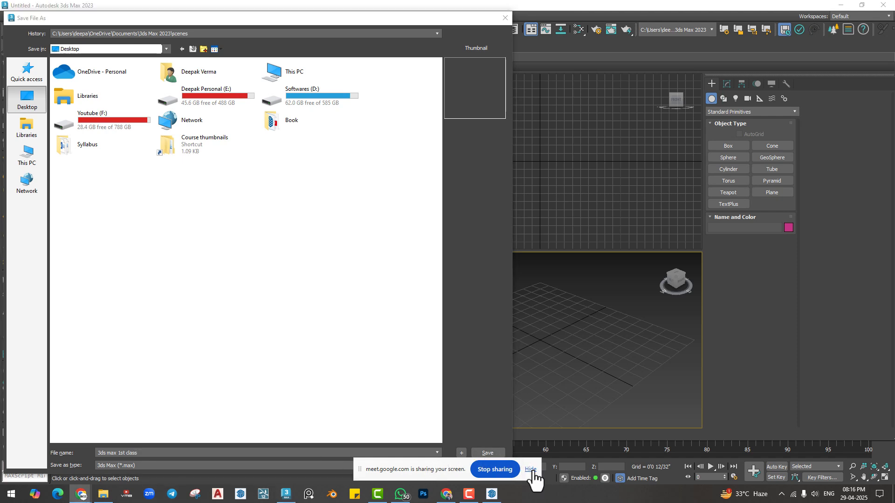
pyautogui.click(487, 454)
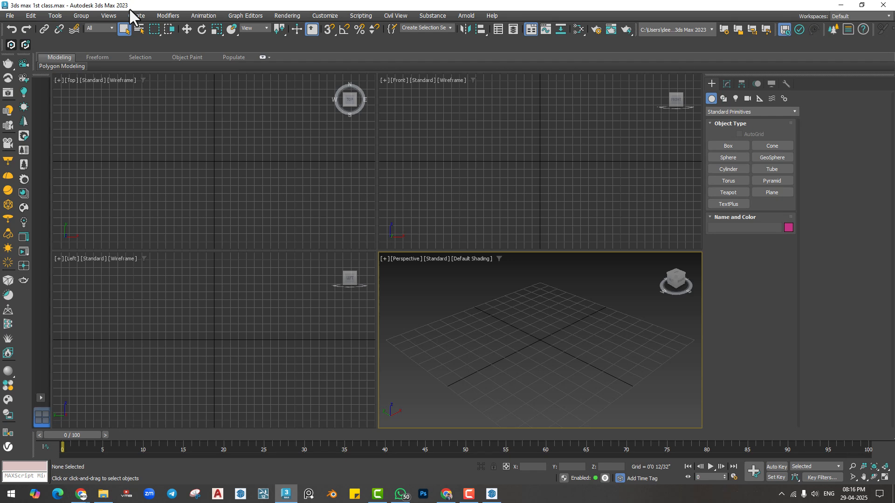
# Step: Activate the Top, Front, Left and Perspective viewports one after another to present the four-view layout
pyautogui.click(80, 13)
pyautogui.click(232, 107)
pyautogui.click(231, 105)
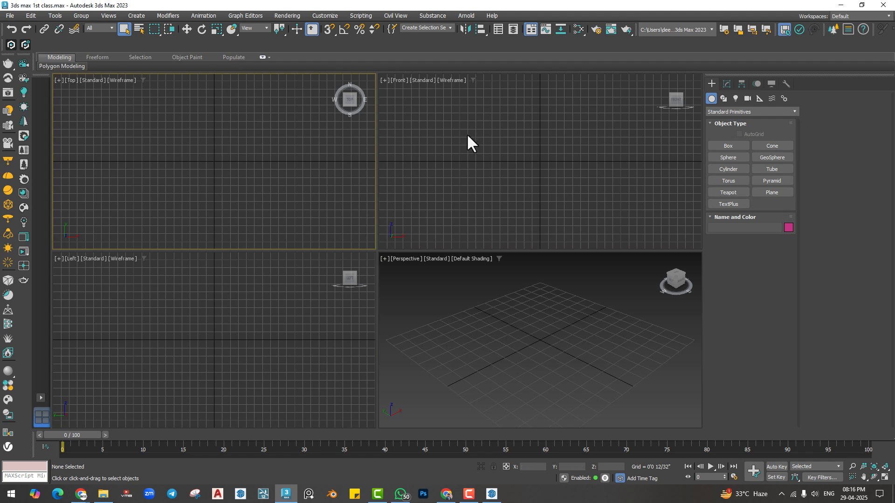
pyautogui.click(467, 136)
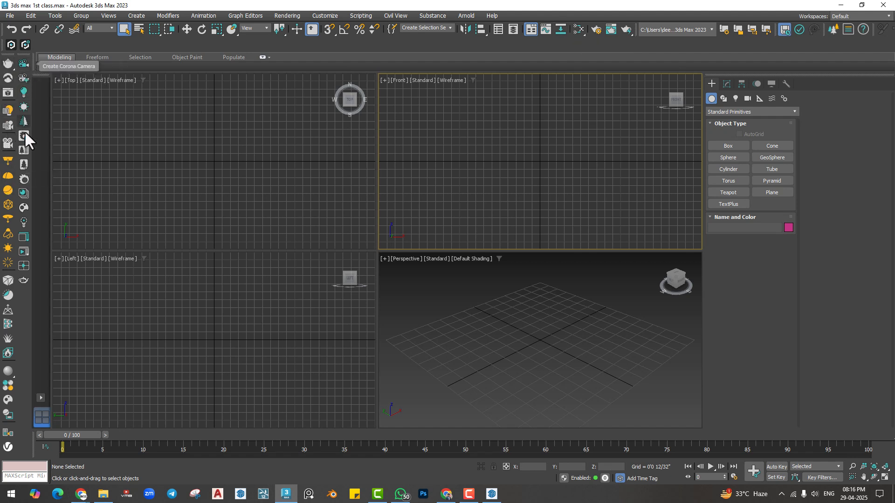
pyautogui.click(476, 320)
pyautogui.click(298, 343)
pyautogui.click(336, 195)
pyautogui.click(436, 173)
pyautogui.click(440, 313)
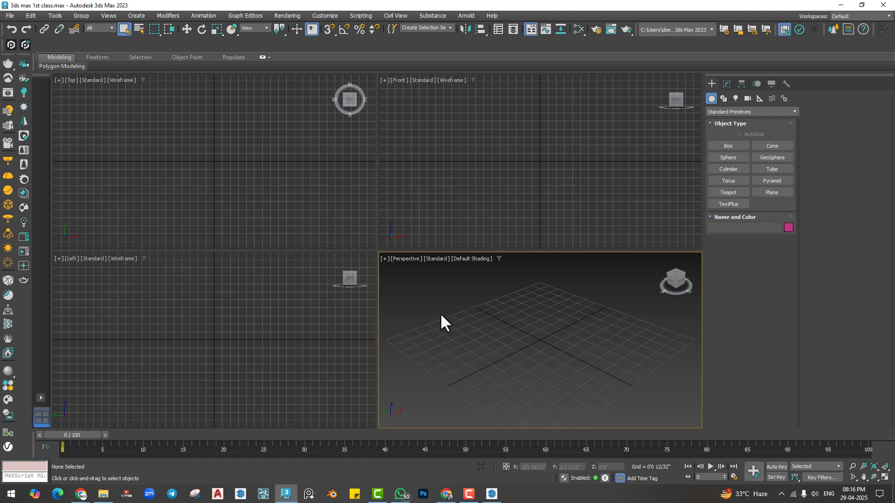
# Step: Go through the shape, light, camera, helper, space warp and system creation categories and return to geometry
pyautogui.click(723, 99)
pyautogui.click(735, 99)
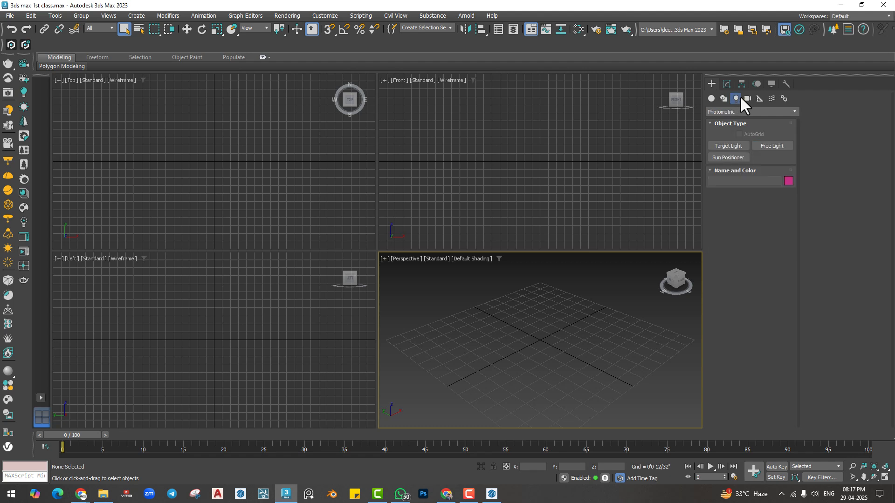
pyautogui.click(747, 97)
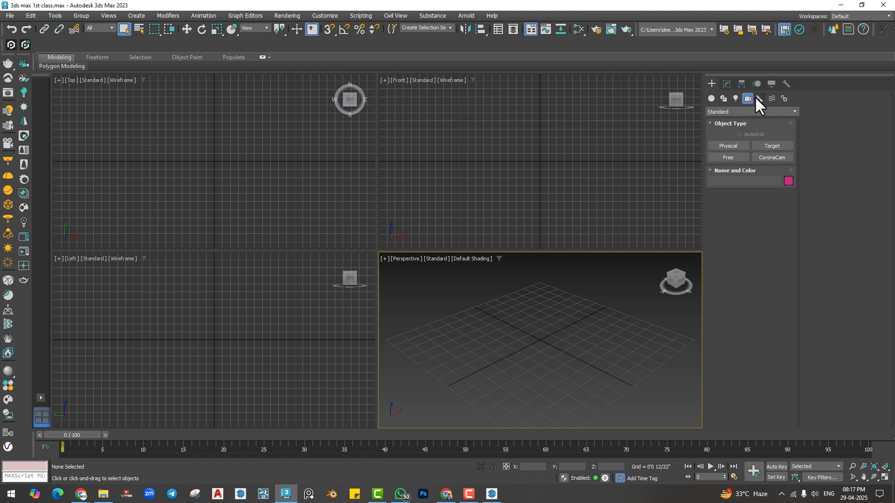
pyautogui.click(759, 98)
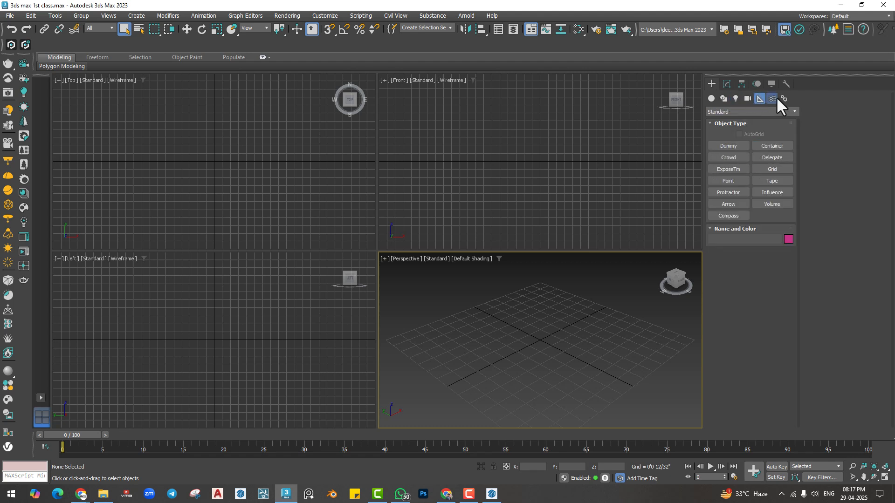
pyautogui.click(772, 98)
pyautogui.click(784, 98)
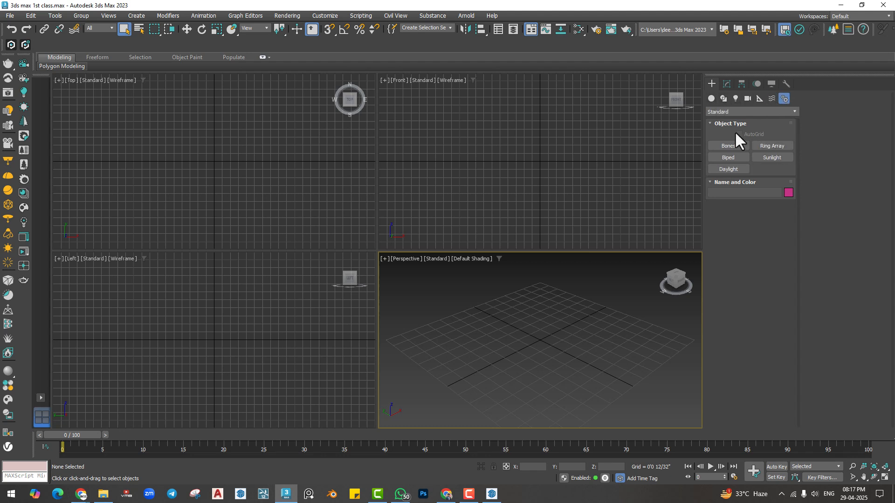
pyautogui.click(710, 99)
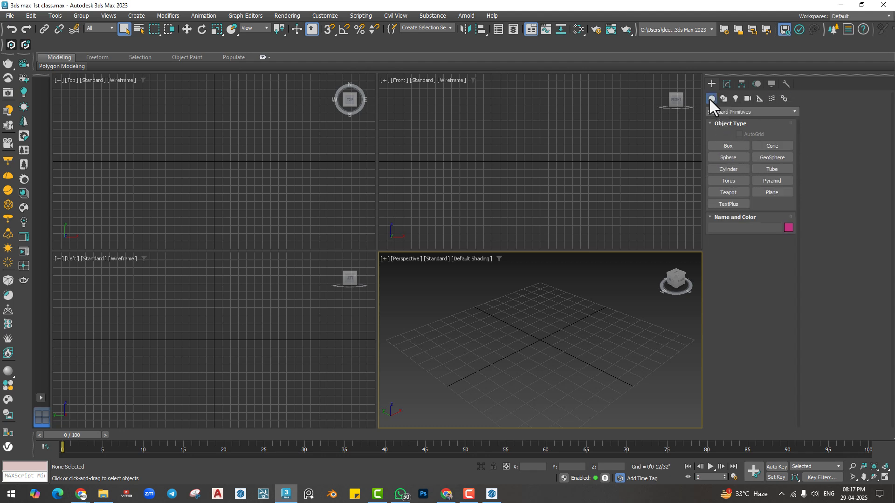
# Step: Show the Extended Primitives object types and return to Standard Primitives
pyautogui.click(722, 112)
pyautogui.click(723, 121)
pyautogui.click(730, 113)
pyautogui.click(725, 128)
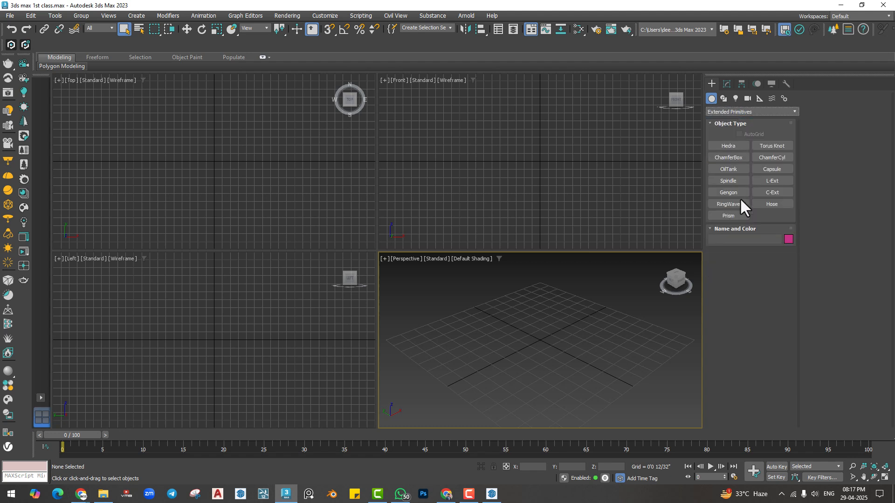
pyautogui.click(731, 111)
pyautogui.click(721, 120)
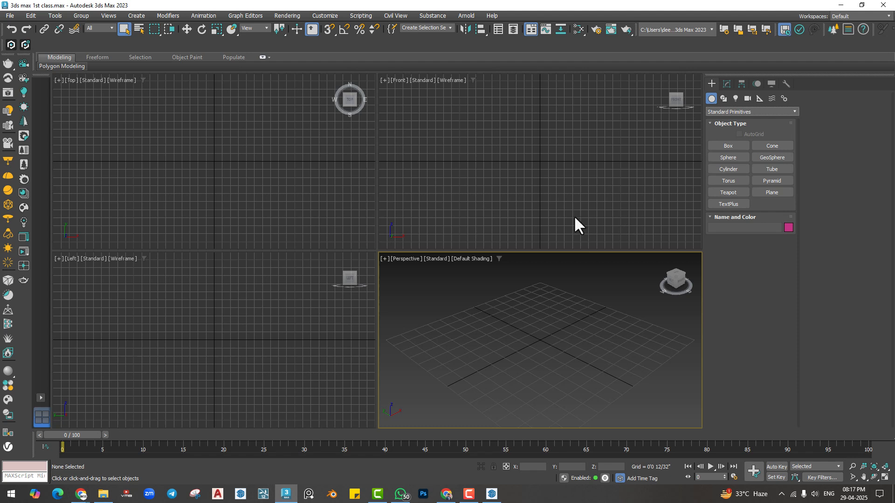
pyautogui.moveTo(52, 437); pyautogui.dragTo(2, 428)
pyautogui.moveTo(64, 435); pyautogui.dragTo(56, 410)
# Step: Create a teapot near the centre of the grid in the perspective view and leave the Teapot tool
pyautogui.click(725, 193)
pyautogui.click(536, 340)
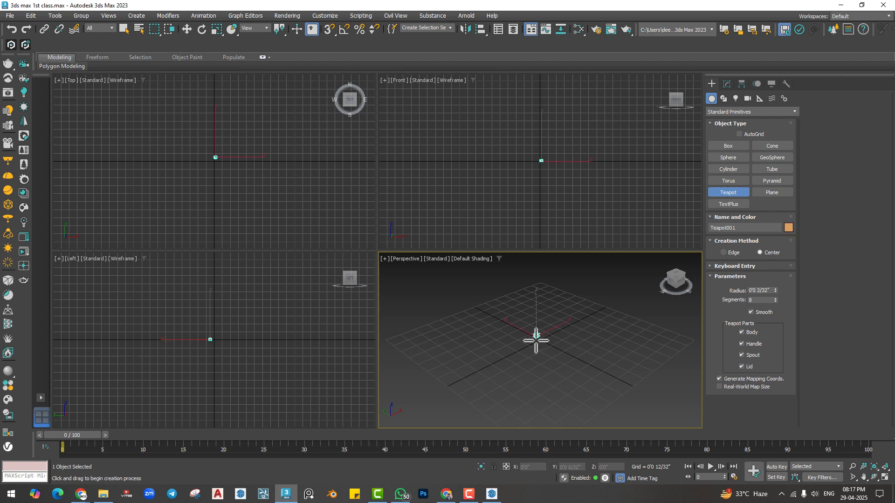
pyautogui.moveTo(536, 339); pyautogui.dragTo(538, 356)
pyautogui.moveTo(552, 320); pyautogui.dragTo(553, 327, button='middle')
pyautogui.rightClick(553, 327)
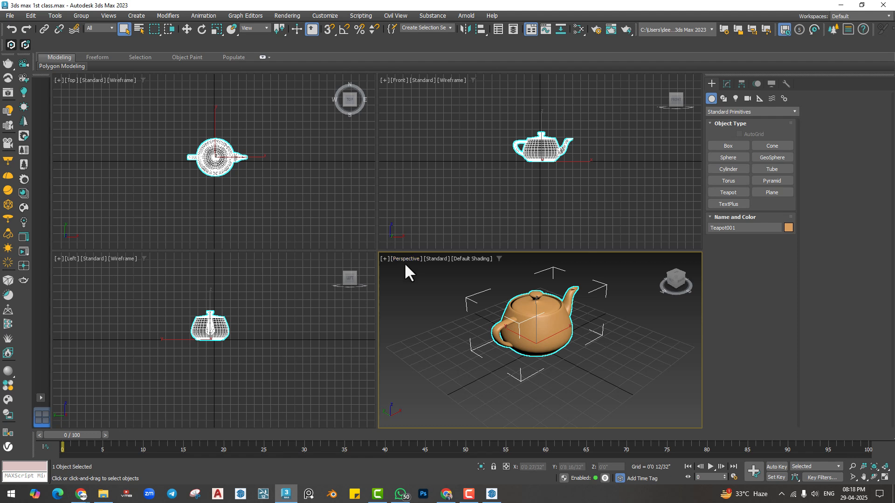
# Step: Switch to the Google Meet call, mute the participant who is speaking for everyone, and return to 3ds Max
pyautogui.moveTo(82, 494)
pyautogui.click(47, 445)
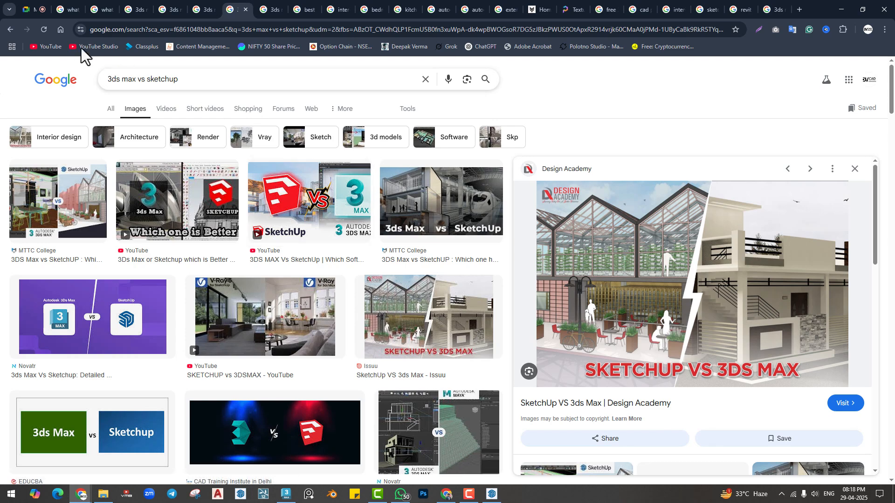
pyautogui.click(27, 9)
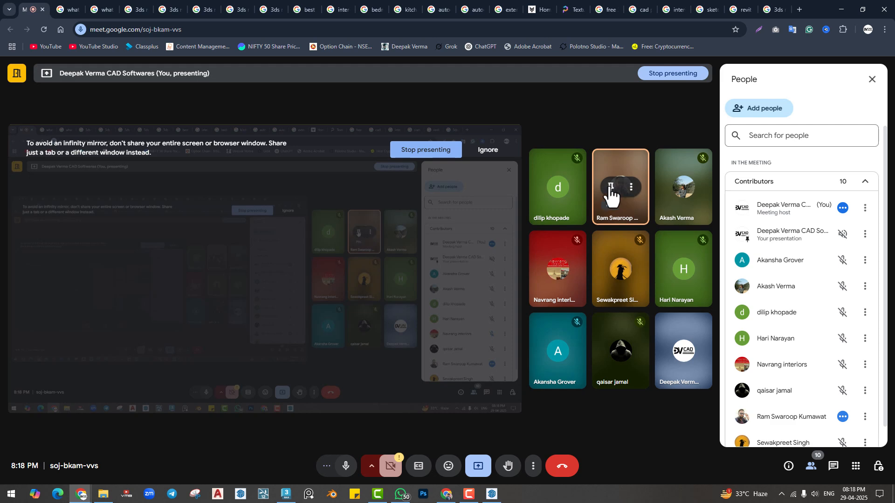
pyautogui.click(630, 188)
pyautogui.click(643, 208)
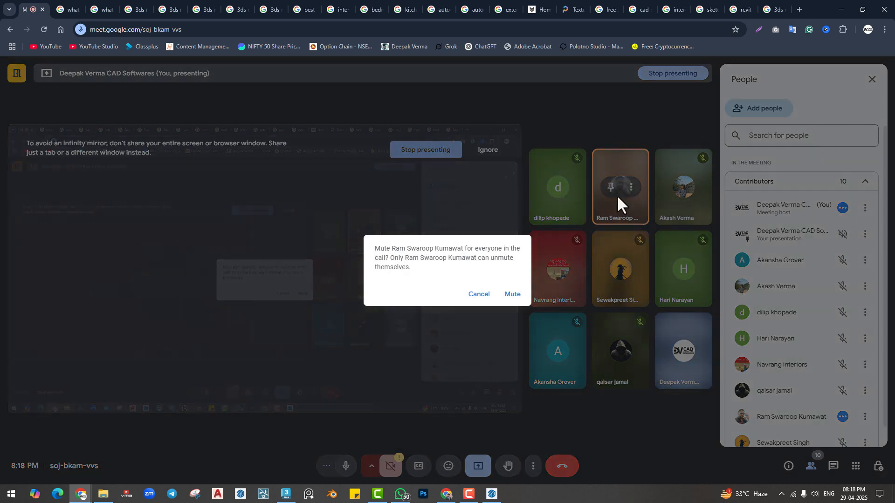
pyautogui.click(512, 294)
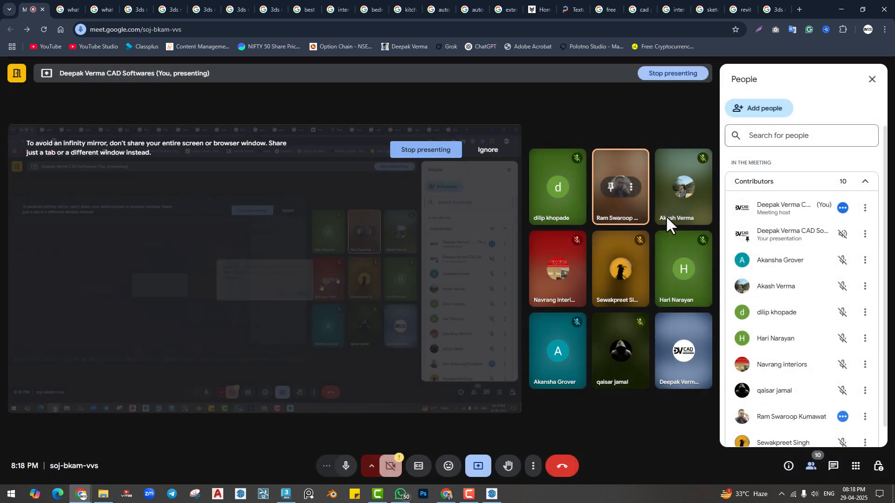
pyautogui.click(841, 14)
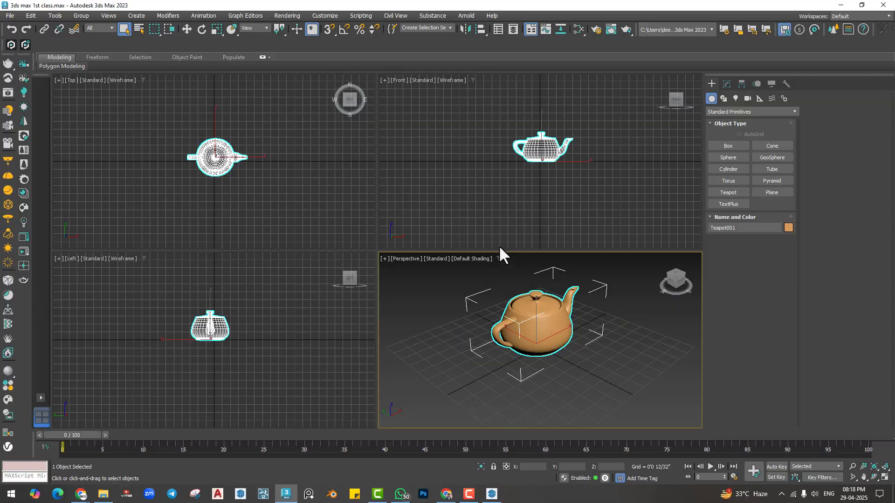
# Step: Select and deselect the teapot in the perspective view and activate the Front viewport
pyautogui.click(623, 349)
pyautogui.moveTo(565, 332); pyautogui.dragTo(535, 325, button='middle')
pyautogui.click(530, 328)
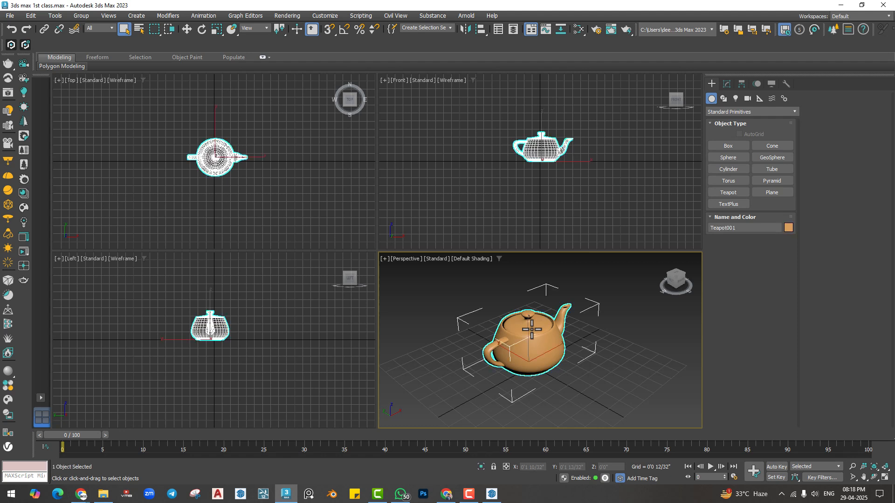
pyautogui.click(431, 342)
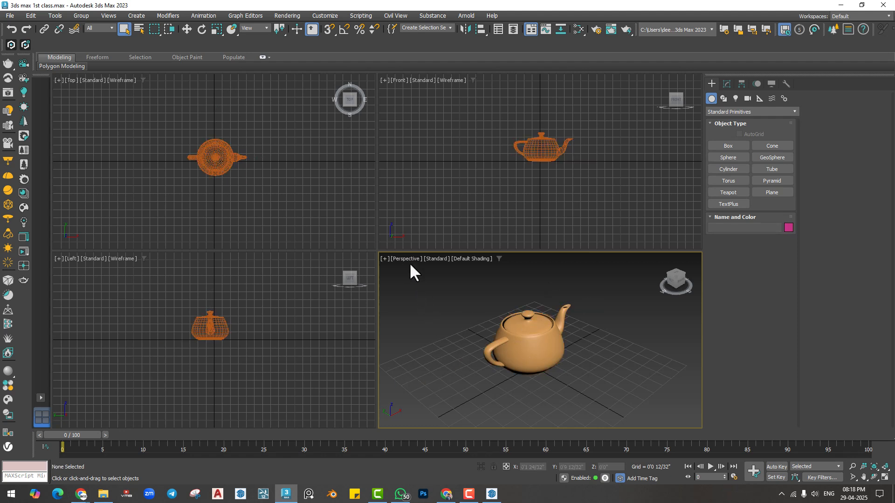
pyautogui.click(461, 159)
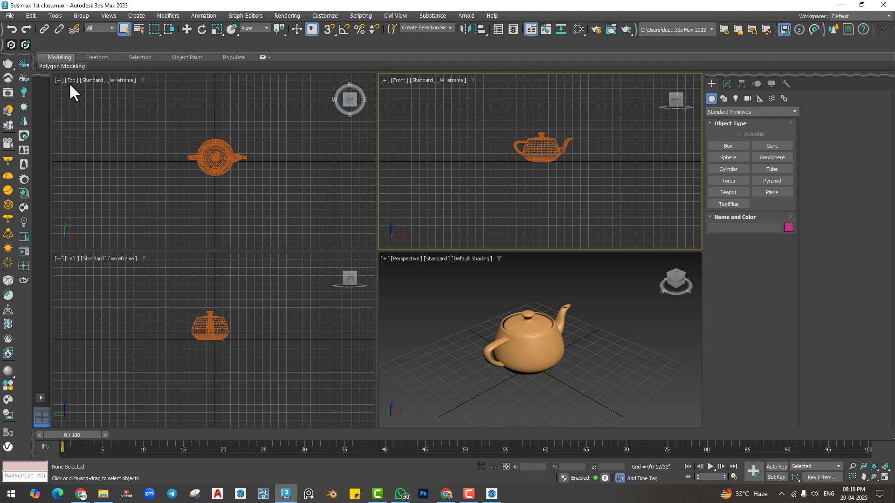
# Step: Zoom and pan around the teapot in the perspective view, leaving it deselected and near the middle of the viewport
pyautogui.click(540, 343)
pyautogui.scroll(4, 531, 344)
pyautogui.scroll(-4, 523, 344)
pyautogui.scroll(4, 522, 345)
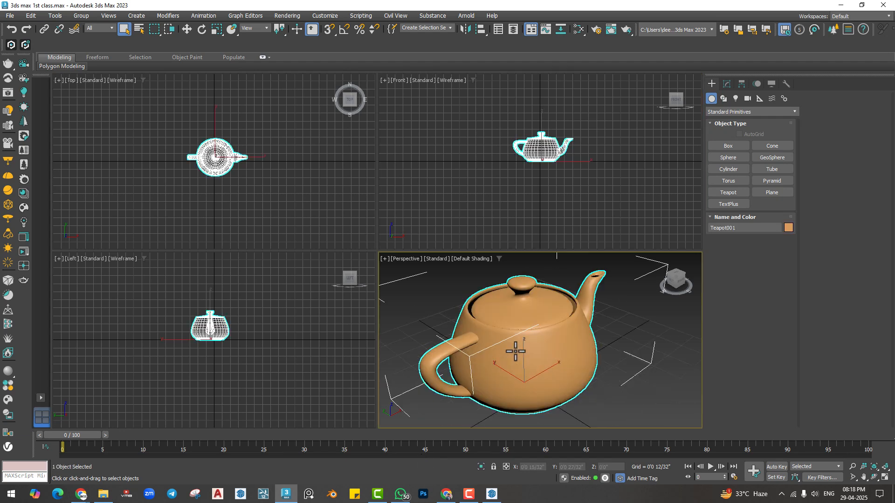
pyautogui.scroll(-4, 522, 345)
pyautogui.scroll(1, 596, 339)
pyautogui.moveTo(597, 338); pyautogui.dragTo(560, 352, button='middle')
pyautogui.click(625, 345)
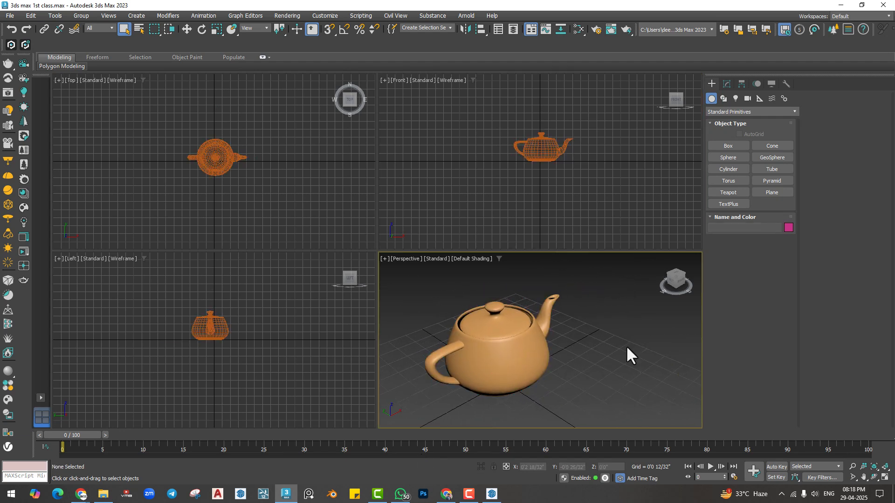
pyautogui.moveTo(511, 335); pyautogui.dragTo(539, 326, button='middle')
# Step: Enlarge and centre the teapot in the Front, Top and Left viewports
pyautogui.scroll(5, 557, 147)
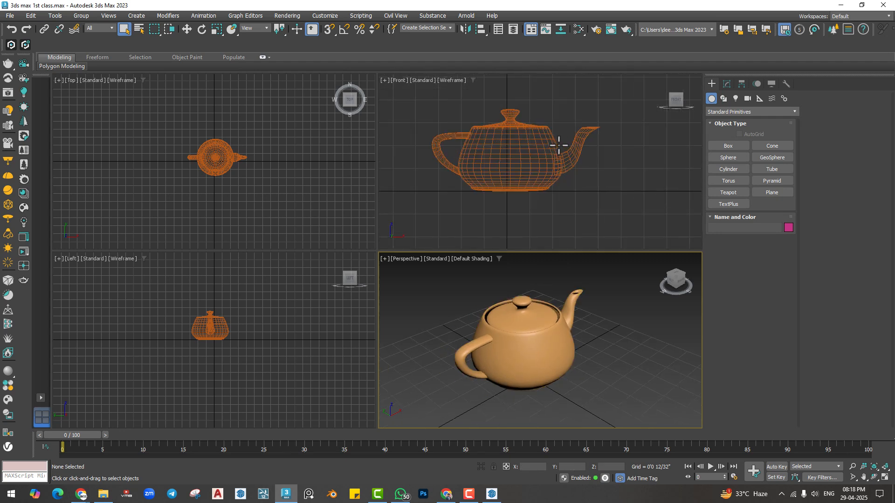
pyautogui.moveTo(485, 142); pyautogui.dragTo(520, 141, button='middle')
pyautogui.scroll(5, 198, 151)
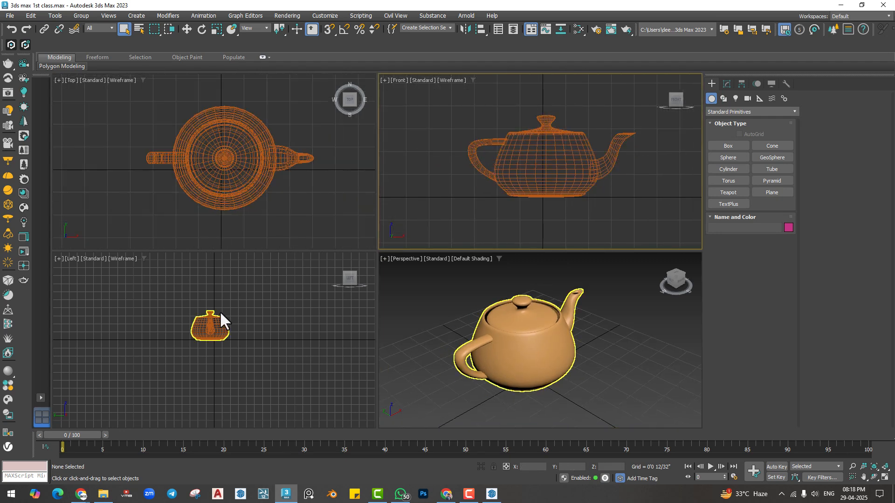
pyautogui.scroll(5, 221, 321)
pyautogui.moveTo(201, 332); pyautogui.dragTo(211, 344, button='middle')
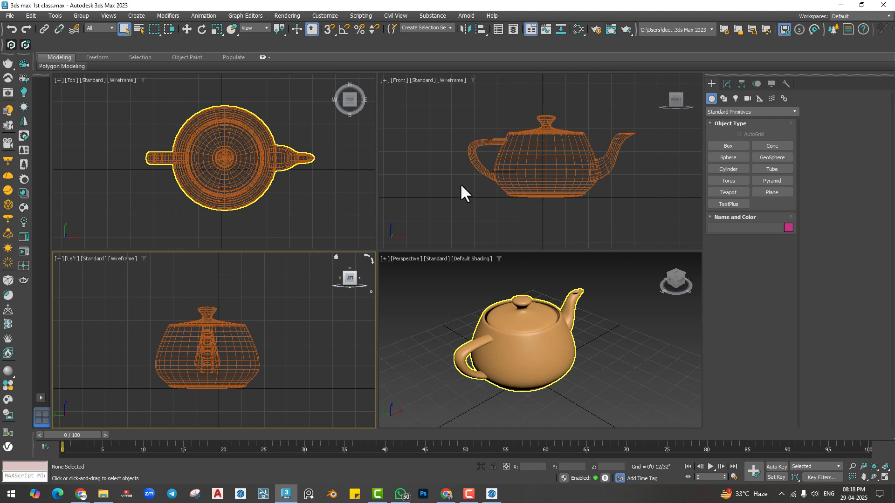
# Step: Cycle the Front viewport through the Back, Left, Perspective, Orthographic and Top views and return it to Front
pyautogui.click(397, 80)
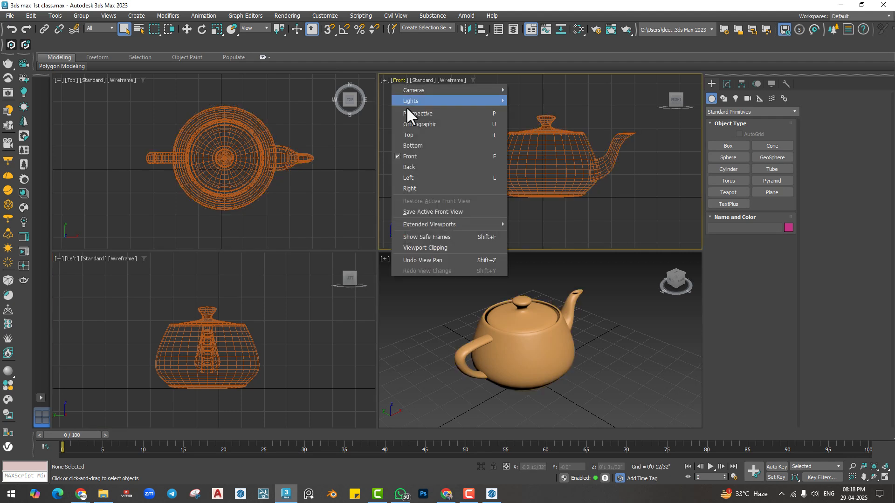
pyautogui.click(409, 165)
pyautogui.click(401, 80)
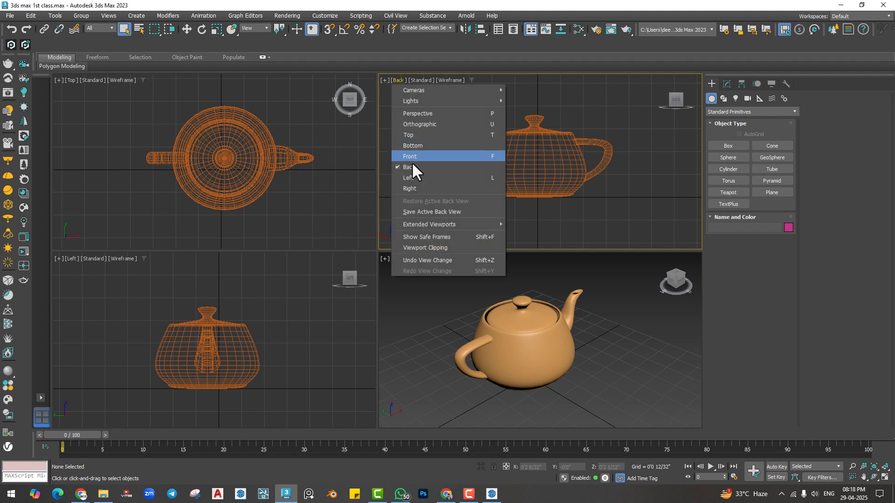
pyautogui.click(411, 180)
pyautogui.click(398, 80)
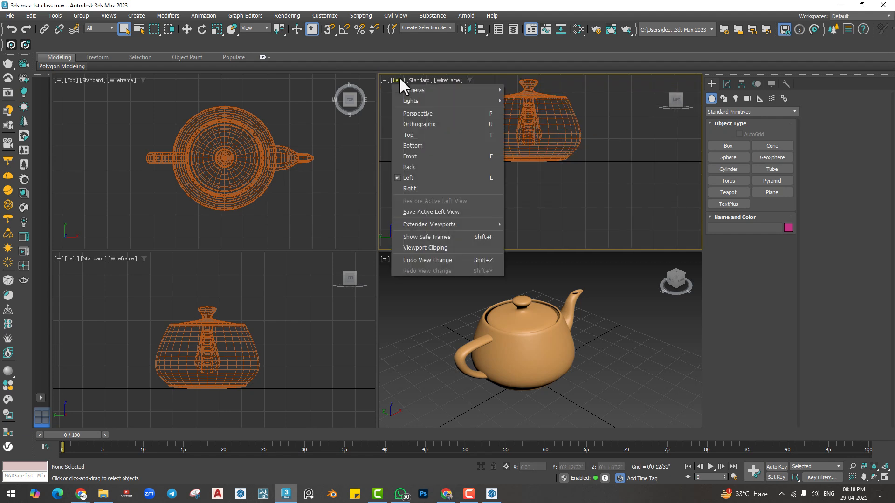
pyautogui.click(414, 115)
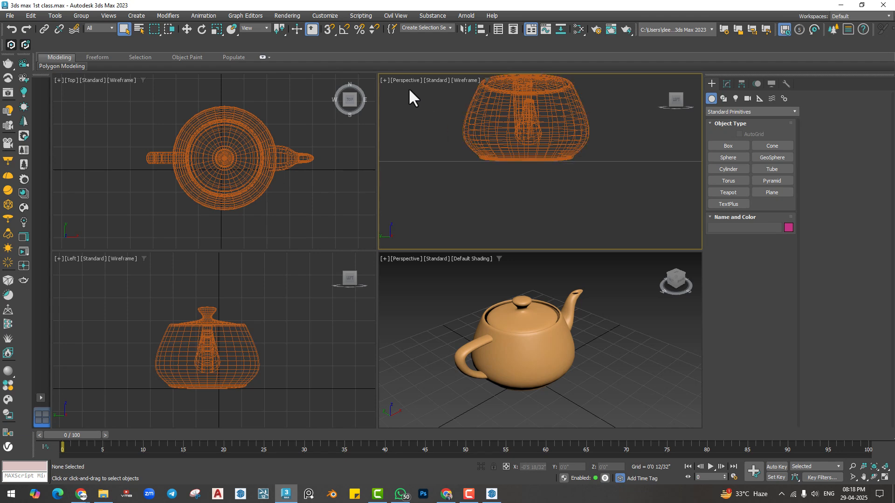
pyautogui.click(401, 80)
pyautogui.click(412, 123)
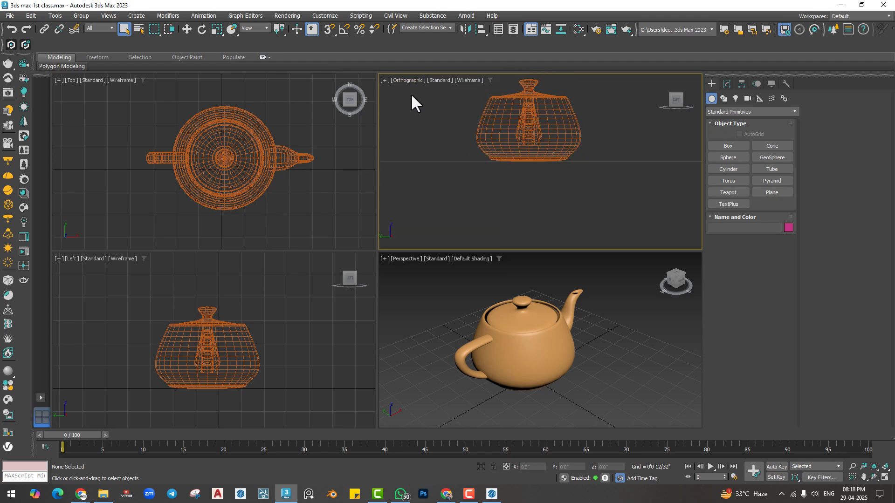
pyautogui.click(406, 79)
pyautogui.click(409, 134)
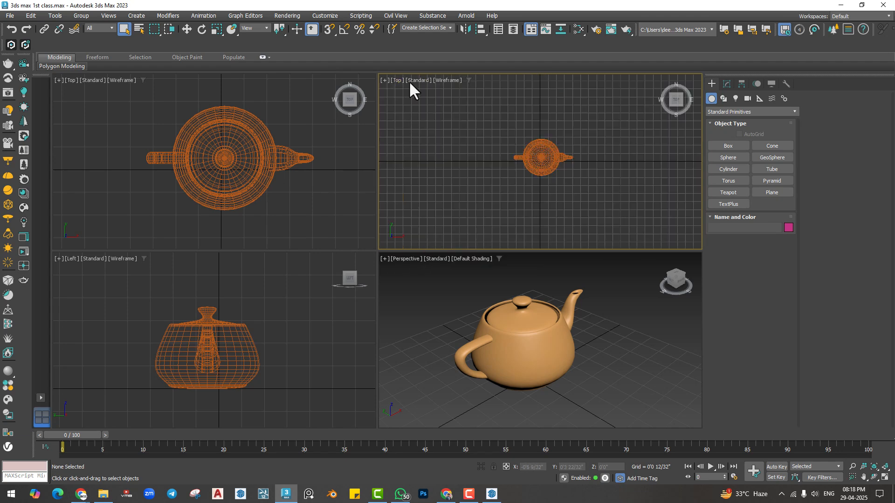
pyautogui.click(396, 79)
pyautogui.click(413, 155)
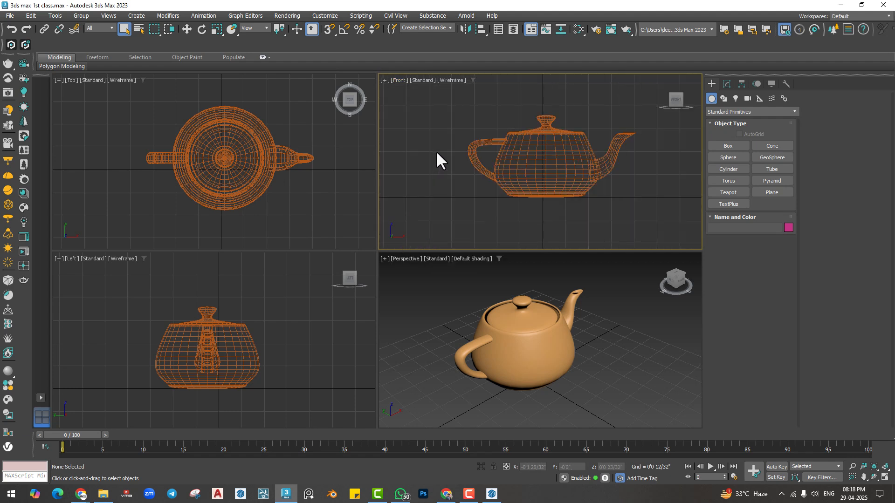
# Step: Maximize the Perspective viewport and restore the four-view layout
pyautogui.moveTo(525, 356); pyautogui.dragTo(463, 305, button='middle')
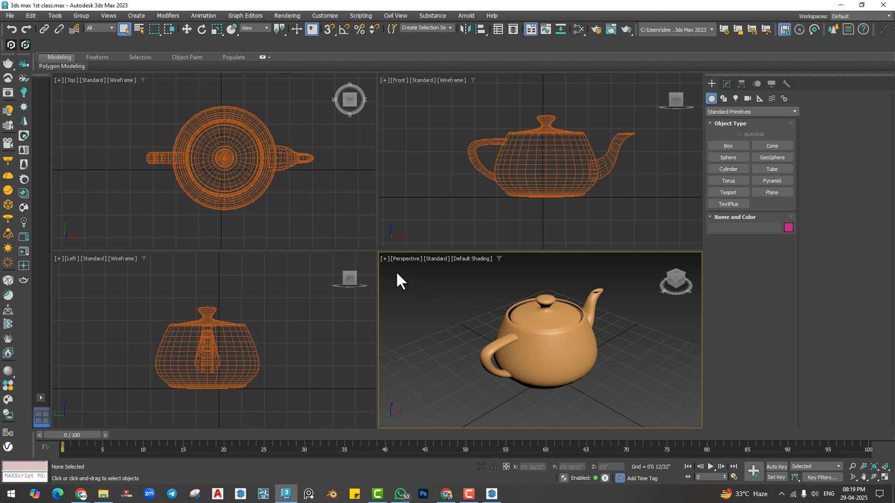
pyautogui.click(385, 259)
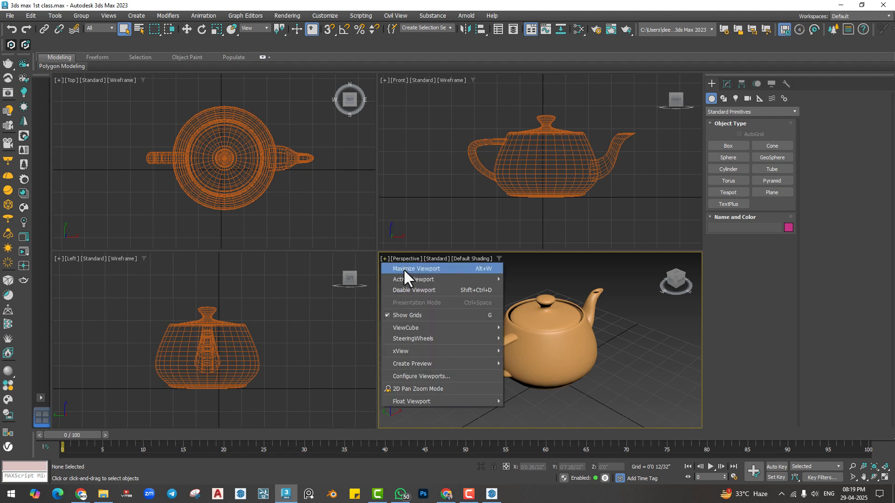
pyautogui.click(404, 268)
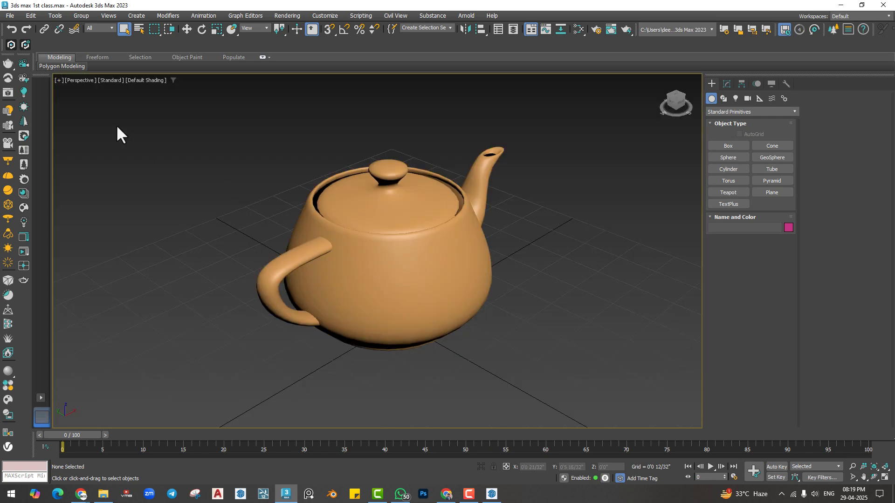
pyautogui.click(59, 80)
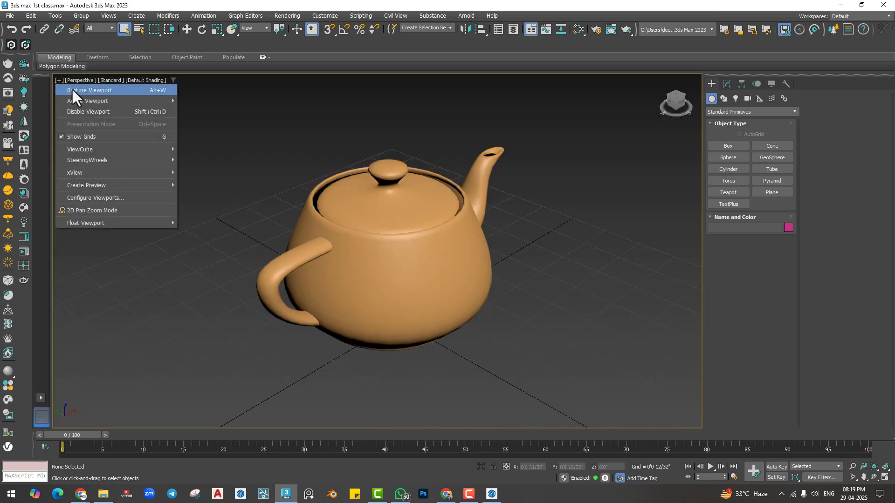
pyautogui.click(71, 88)
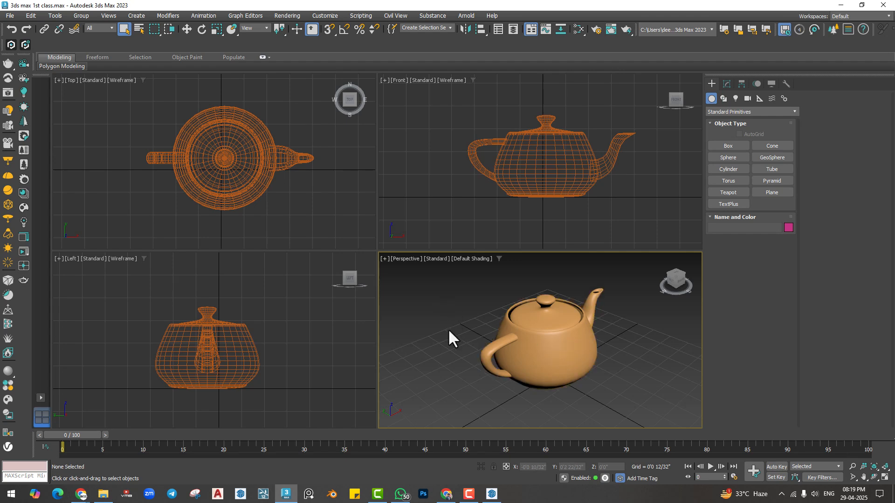
# Step: Toggle the Perspective viewport repeatedly between full size and the four-view layout, ending with all four views shown
pyautogui.hotkey('alt', 'w')
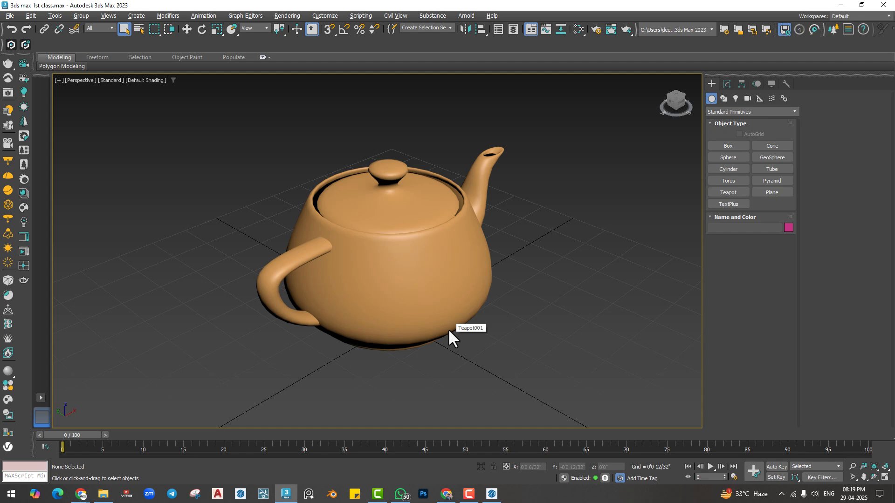
pyautogui.hotkey('alt', 'w')
pyautogui.hotkey('alt', 'w')
pyautogui.hotkey('alt', 'w')
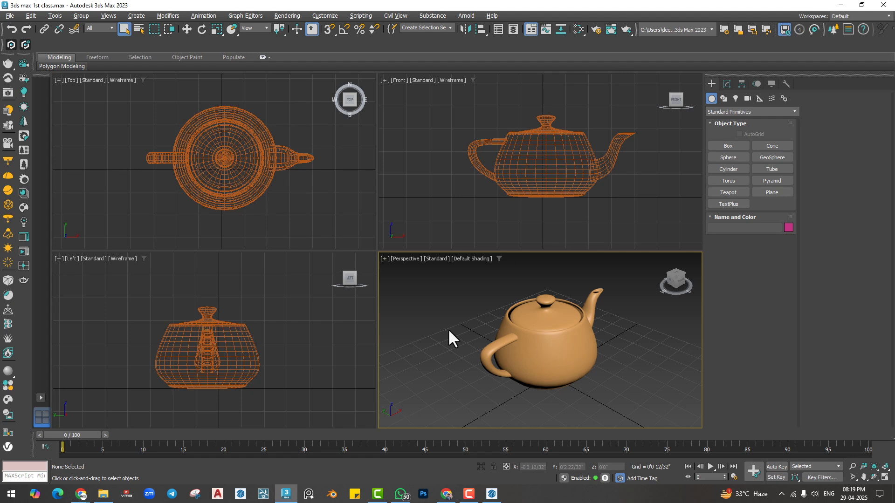
pyautogui.click(884, 477)
pyautogui.click(884, 477)
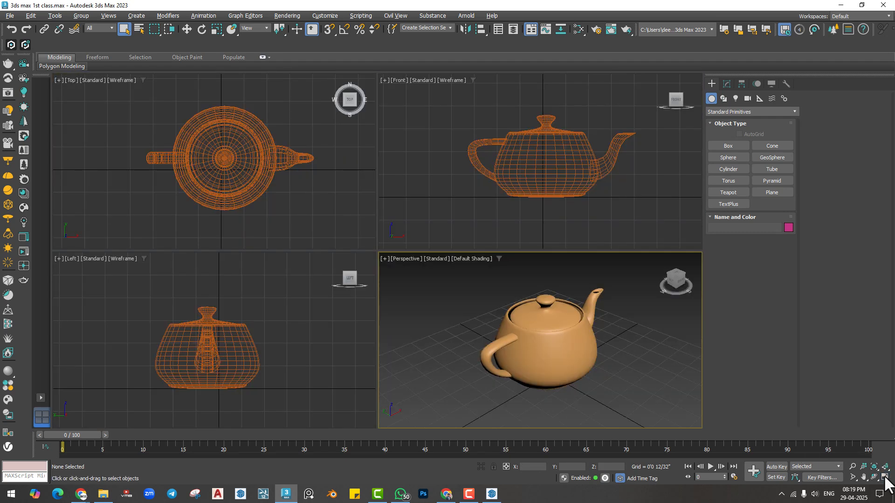
pyautogui.click(884, 478)
pyautogui.click(884, 477)
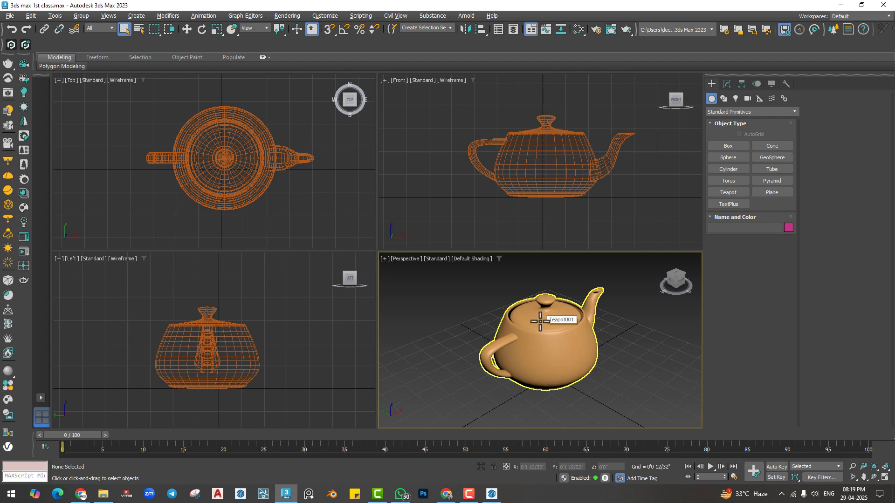
# Step: Show zooming in and out on the teapot in the perspective view, freely and with the Zoom tool
pyautogui.scroll(5, 540, 350)
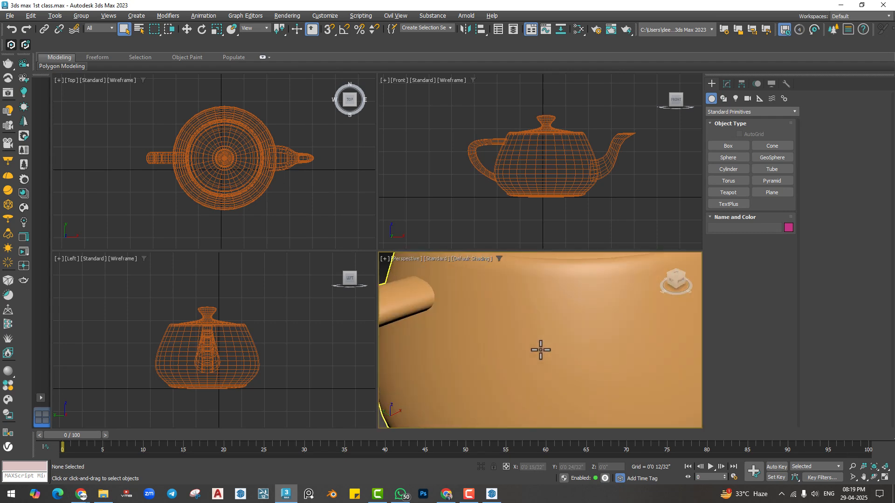
pyautogui.scroll(-5, 540, 350)
pyautogui.scroll(5, 541, 349)
pyautogui.scroll(-4, 535, 346)
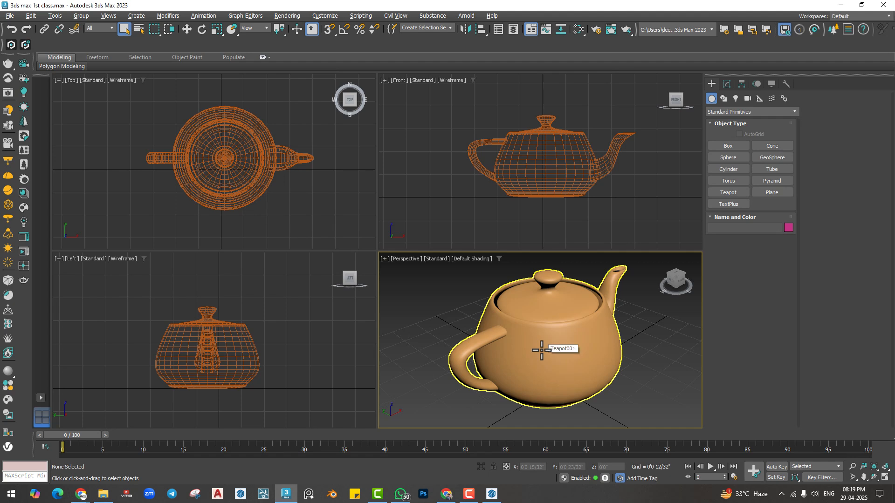
pyautogui.click(852, 465)
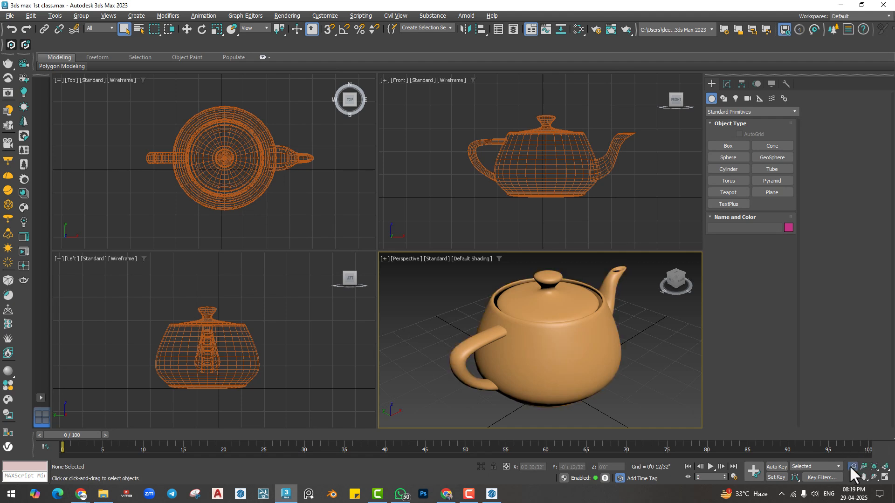
pyautogui.moveTo(565, 359)
pyautogui.mouseDown()
pyautogui.moveTo(556, 312)
pyautogui.moveTo(554, 369)
pyautogui.mouseUp()
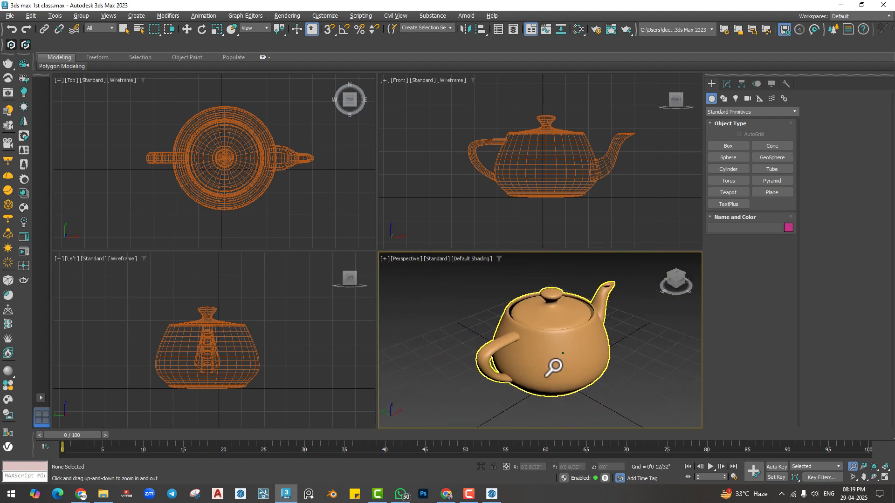
pyautogui.moveTo(552, 339); pyautogui.dragTo(553, 346, button='middle')
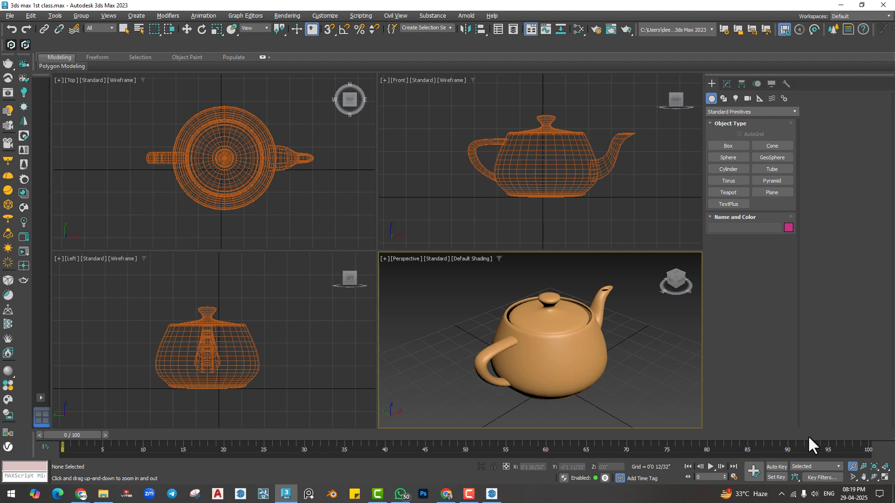
# Step: Show zooming all four viewports together on the teapot with the Zoom All tool and try Zoom Extents in the perspective view
pyautogui.click(862, 467)
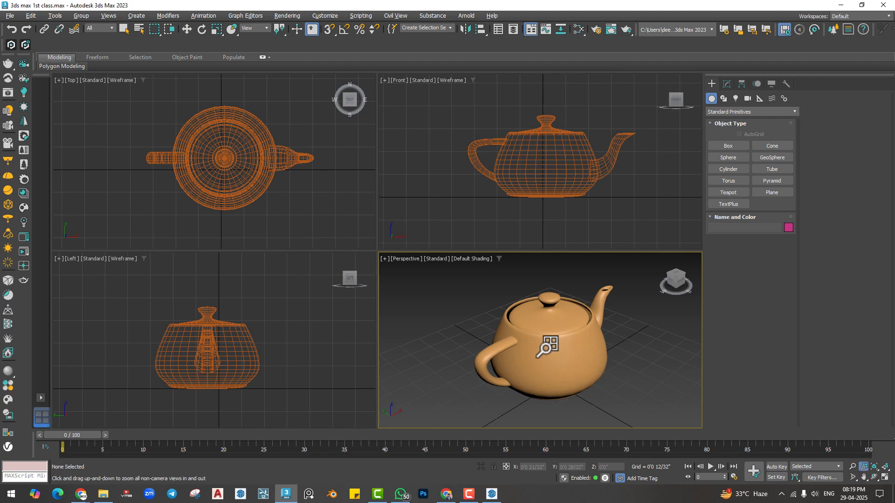
pyautogui.moveTo(547, 348)
pyautogui.mouseDown()
pyautogui.moveTo(543, 321)
pyautogui.moveTo(554, 400)
pyautogui.moveTo(541, 320)
pyautogui.moveTo(553, 366)
pyautogui.moveTo(555, 320)
pyautogui.moveTo(563, 358)
pyautogui.moveTo(556, 345)
pyautogui.mouseUp()
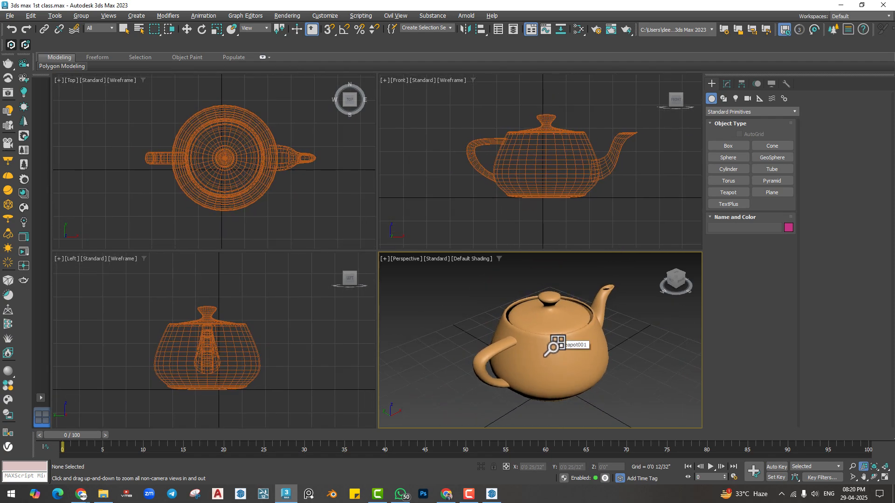
pyautogui.moveTo(553, 344)
pyautogui.mouseDown()
pyautogui.moveTo(549, 322)
pyautogui.moveTo(551, 338)
pyautogui.mouseUp()
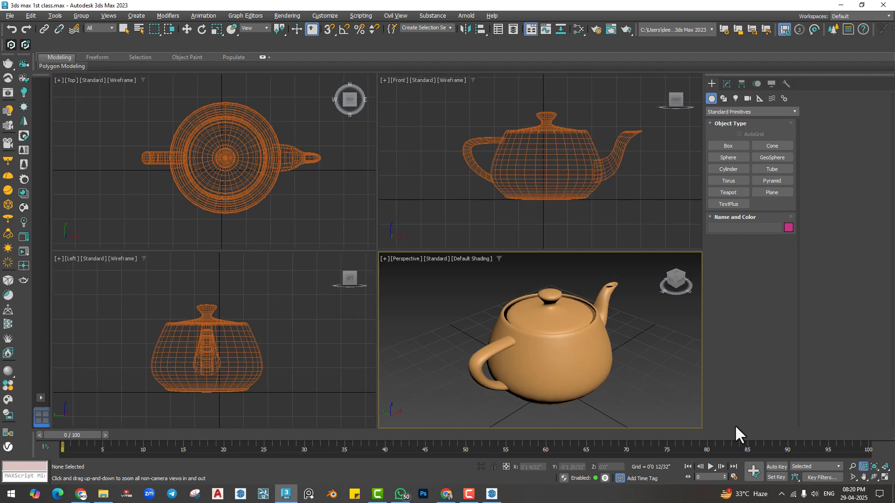
pyautogui.click(872, 467)
pyautogui.click(536, 323)
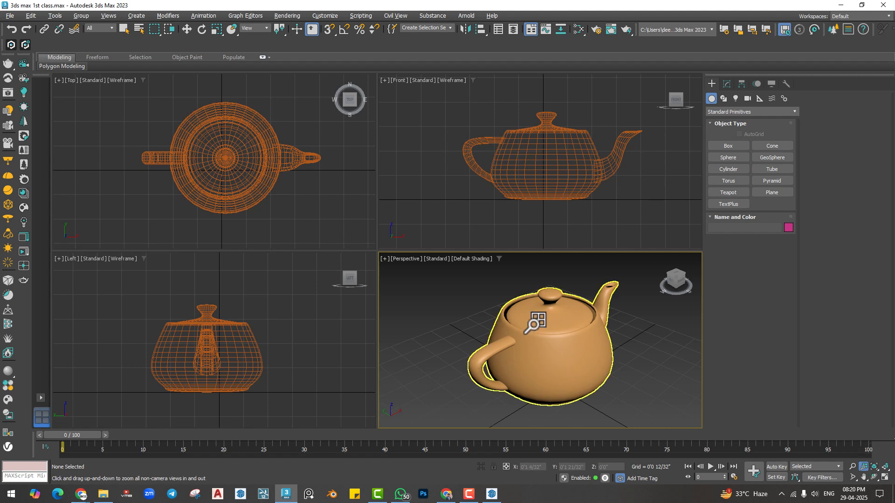
# Step: Create a cylinder about 0'2 15/32" in radius and 0'6 29/32" high beside the teapot in the perspective view
pyautogui.scroll(-3, 579, 340)
pyautogui.moveTo(579, 340); pyautogui.dragTo(443, 331, button='middle')
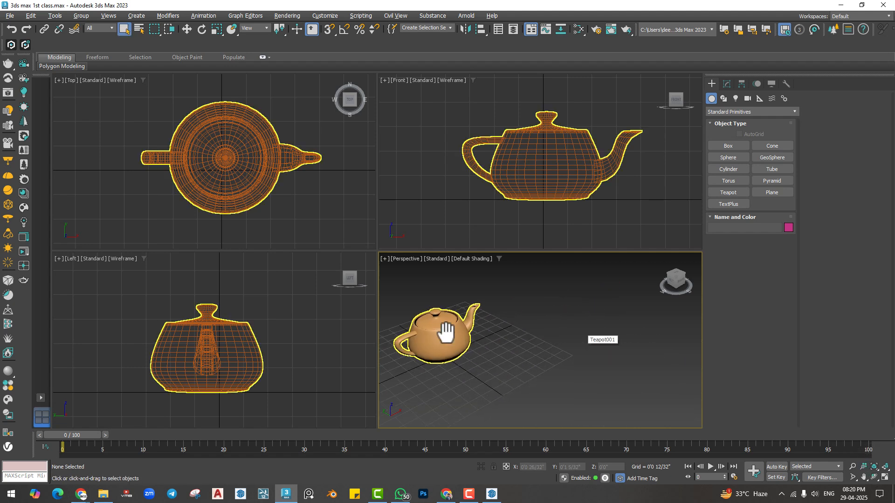
pyautogui.scroll(-2, 446, 333)
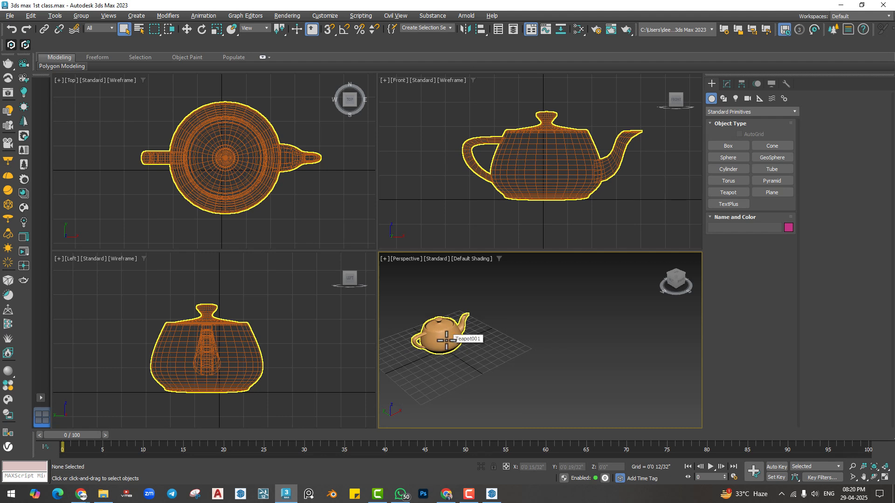
pyautogui.scroll(-2, 462, 340)
pyautogui.scroll(-1, 461, 341)
pyautogui.click(728, 169)
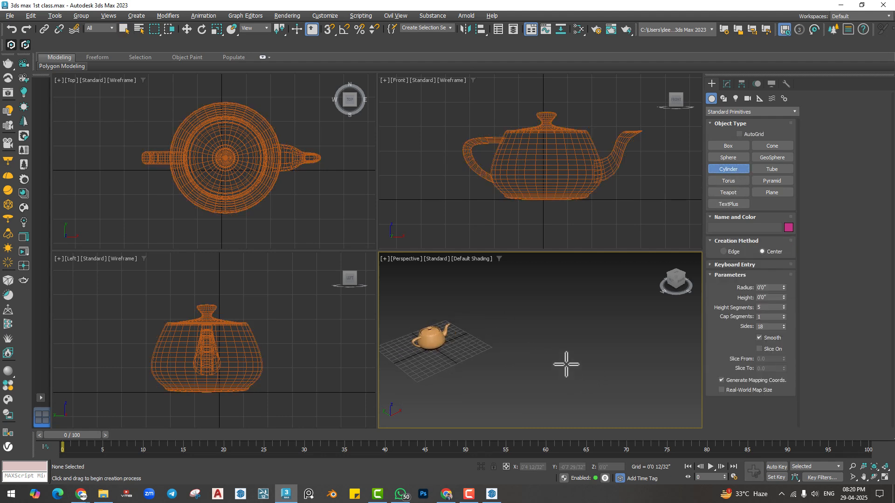
pyautogui.moveTo(580, 355); pyautogui.dragTo(624, 368)
pyautogui.click(586, 259)
pyautogui.scroll(-4, 574, 336)
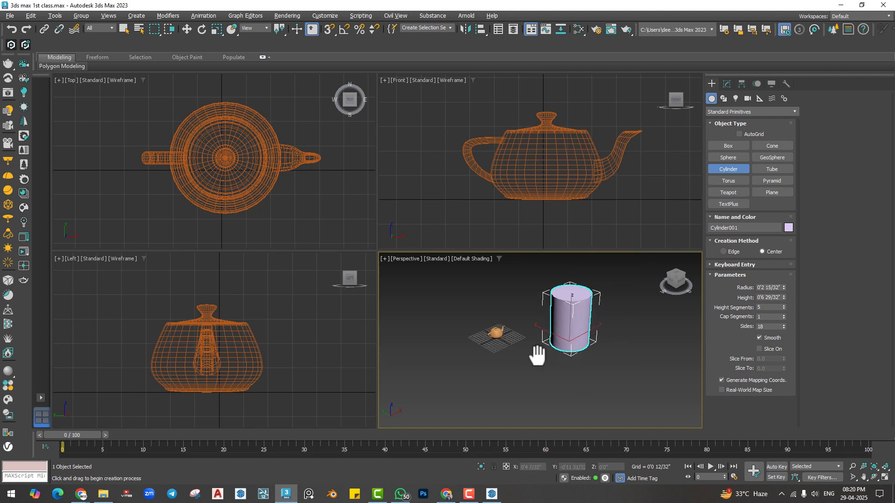
# Step: Create a torus beyond the cylinder with radii of about 0'5" and 0'0 30/32", and leave it deselected
pyautogui.moveTo(536, 353); pyautogui.dragTo(456, 353, button='middle')
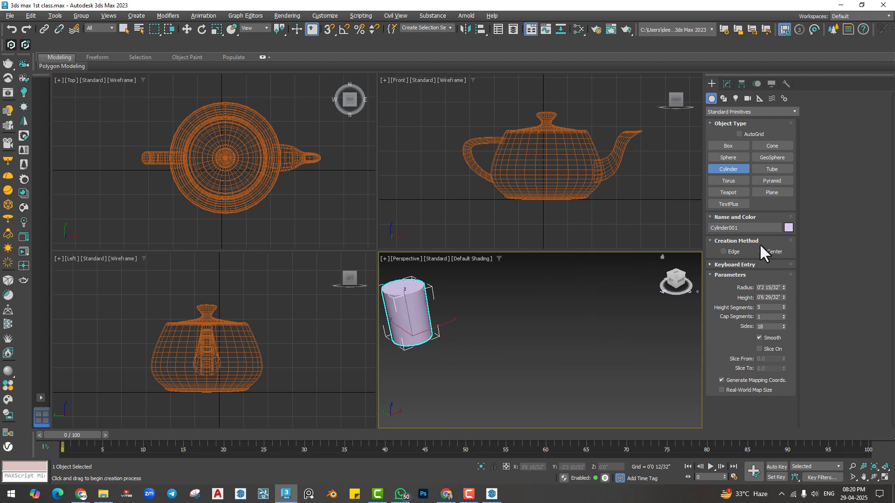
pyautogui.click(728, 181)
pyautogui.moveTo(669, 349); pyautogui.dragTo(675, 372)
pyautogui.click(674, 369)
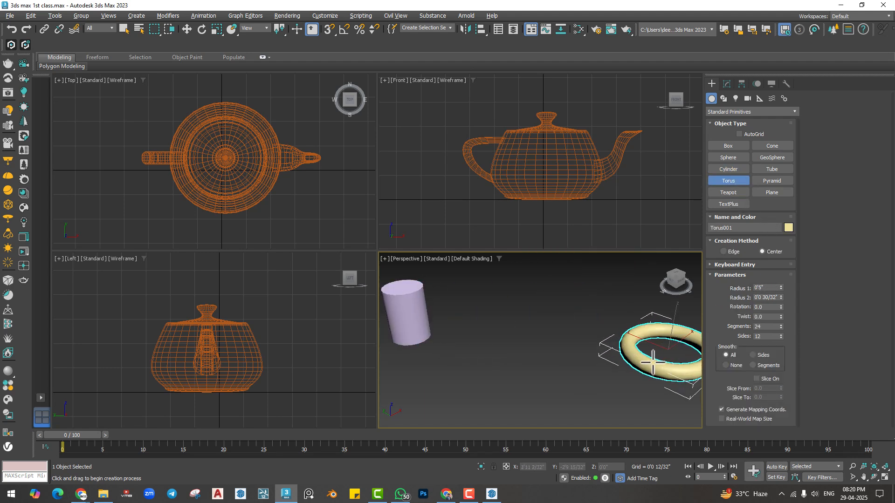
pyautogui.rightClick(609, 355)
pyautogui.click(572, 356)
# Step: Zoom in close on the teapot, and fit the whole scene in the perspective view with Zoom Extents
pyautogui.scroll(-4, 572, 356)
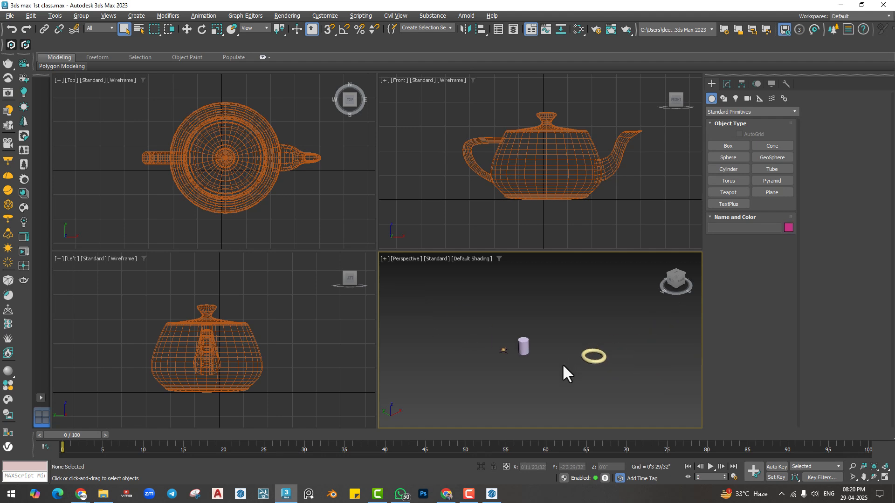
pyautogui.scroll(6, 497, 370)
pyautogui.moveTo(531, 275); pyautogui.dragTo(518, 350, button='middle')
pyautogui.scroll(2, 463, 353)
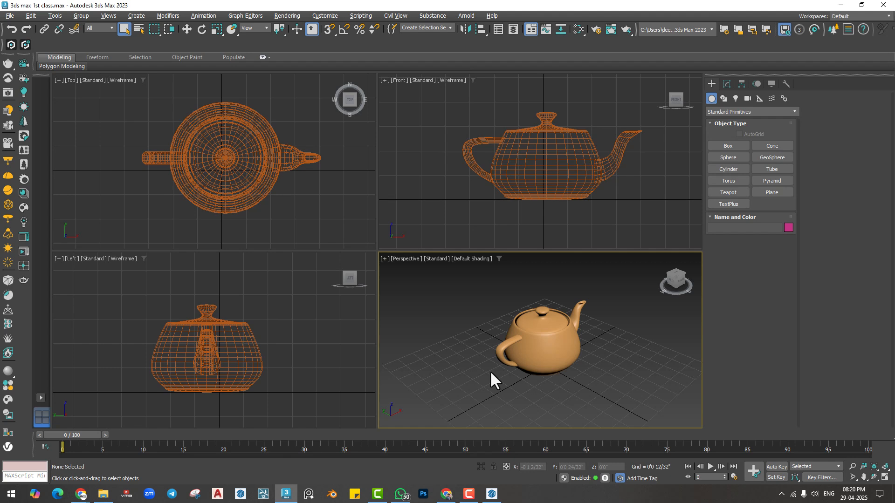
pyautogui.moveTo(614, 338); pyautogui.dragTo(612, 339, button='middle')
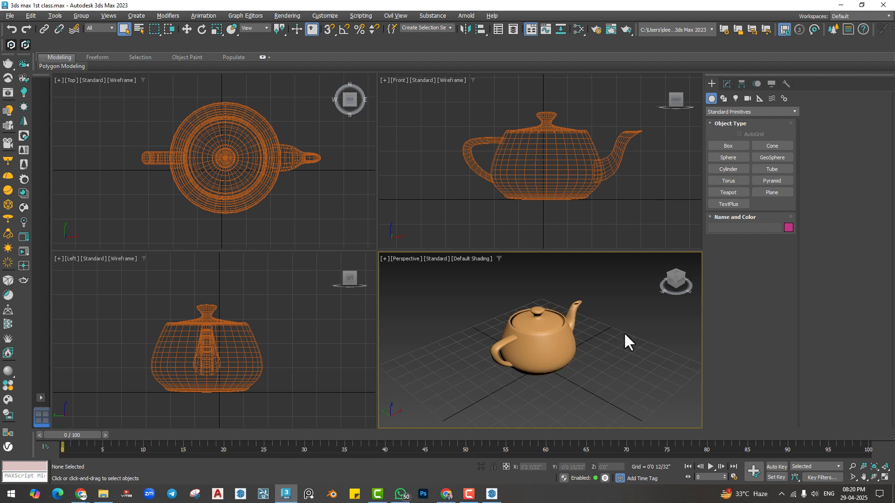
pyautogui.click(874, 467)
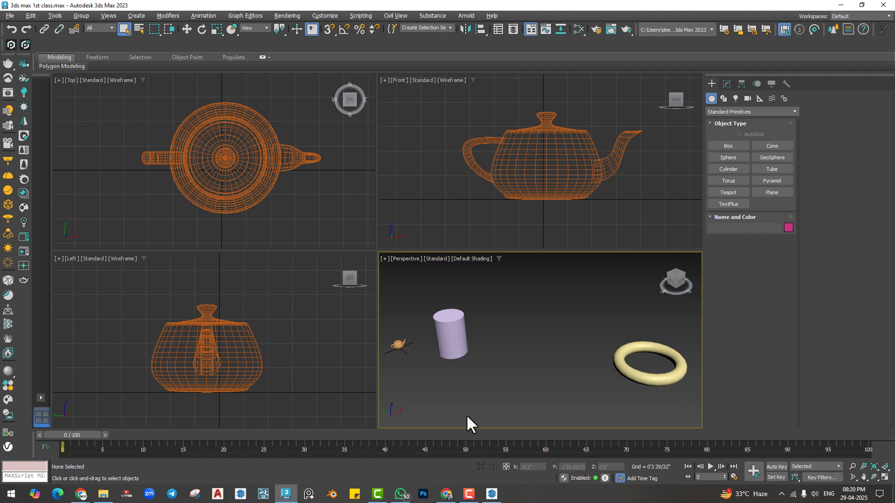
# Step: Frame only the teapot in the perspective view by selecting it and zooming to its extents, and deselect it
pyautogui.moveTo(431, 389); pyautogui.dragTo(504, 374, button='middle')
pyautogui.scroll(5, 504, 373)
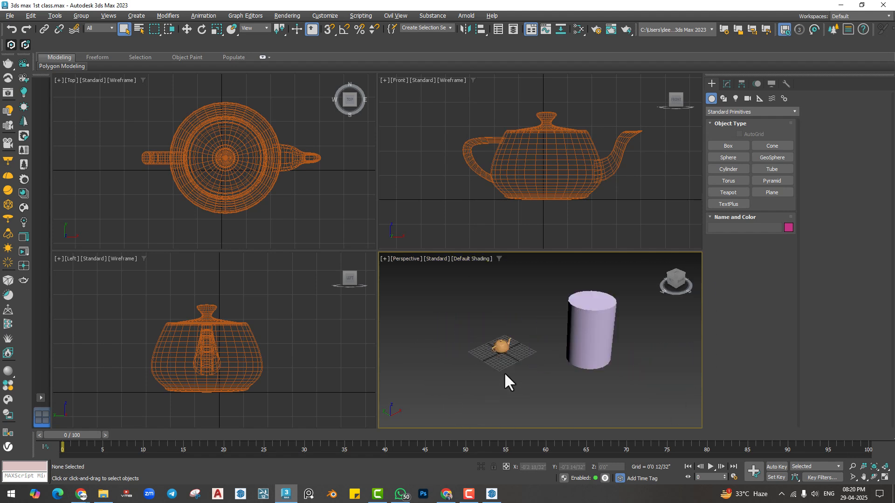
pyautogui.click(501, 346)
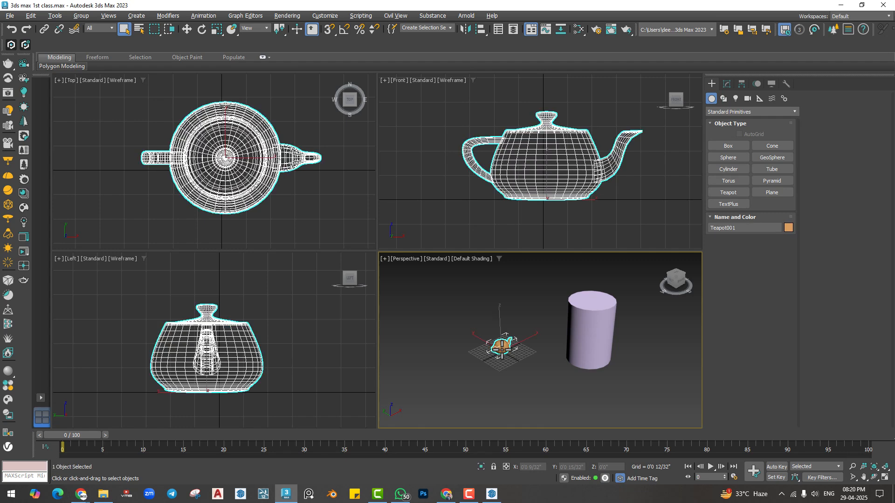
pyautogui.click(872, 468)
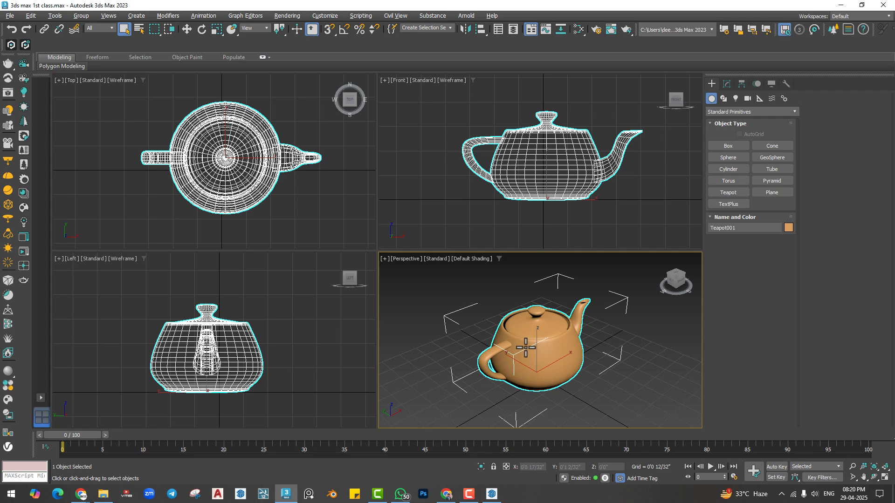
pyautogui.click(664, 350)
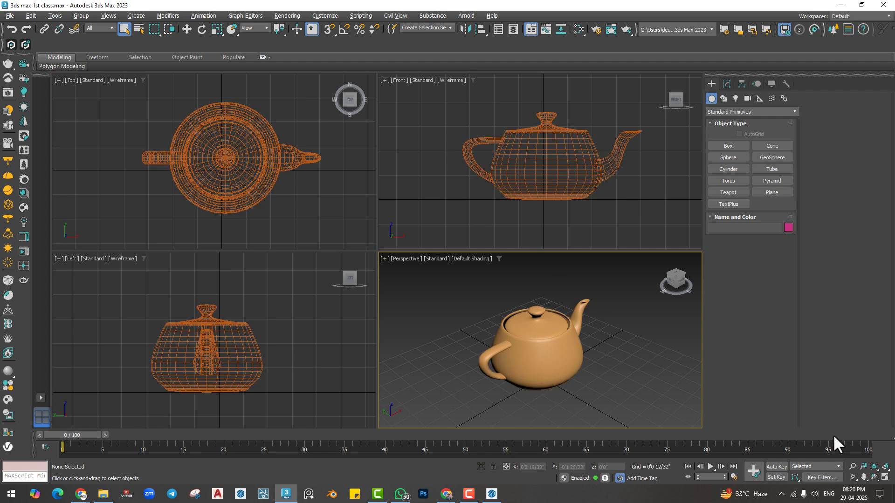
# Step: Fit all objects in the perspective view, frame only the cylinder with Zoom Extents, and clear the selection
pyautogui.click(873, 468)
pyautogui.click(458, 339)
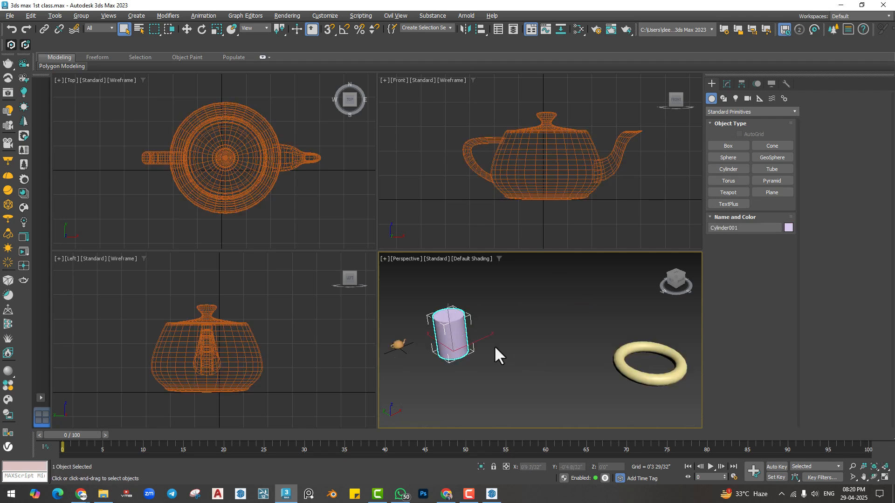
pyautogui.click(873, 467)
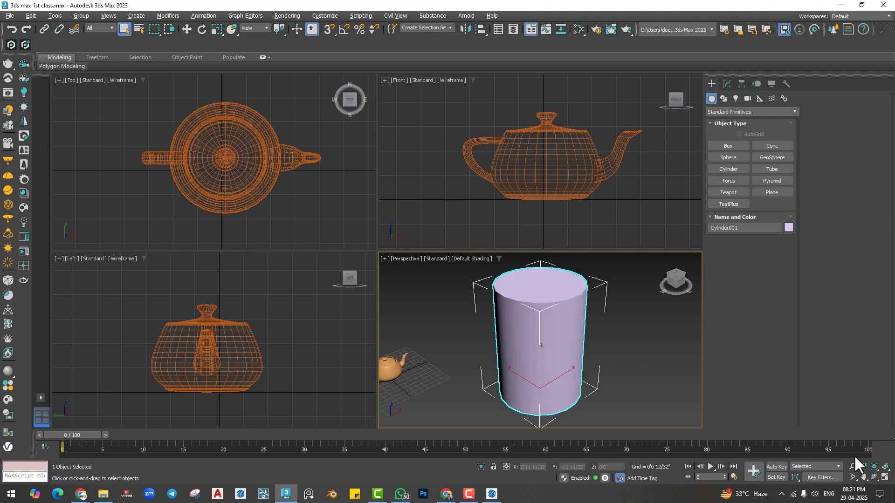
pyautogui.click(614, 372)
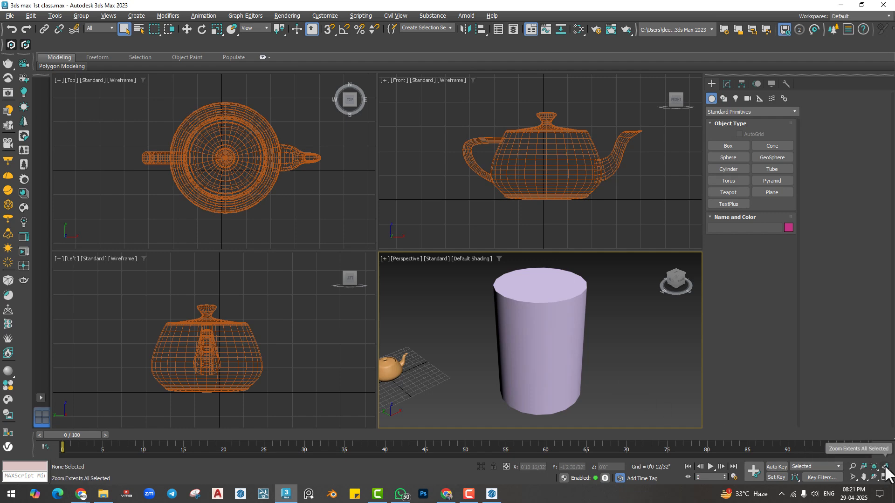
# Step: Fit the whole scene in all four viewports, frame the selected teapot in all of them, and deselect it
pyautogui.click(886, 468)
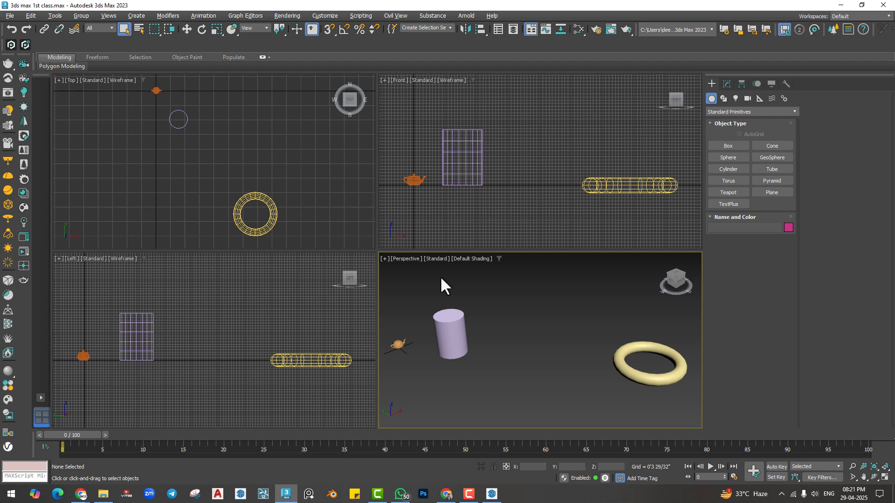
pyautogui.moveTo(449, 337); pyautogui.dragTo(498, 334, button='middle')
pyautogui.click(452, 348)
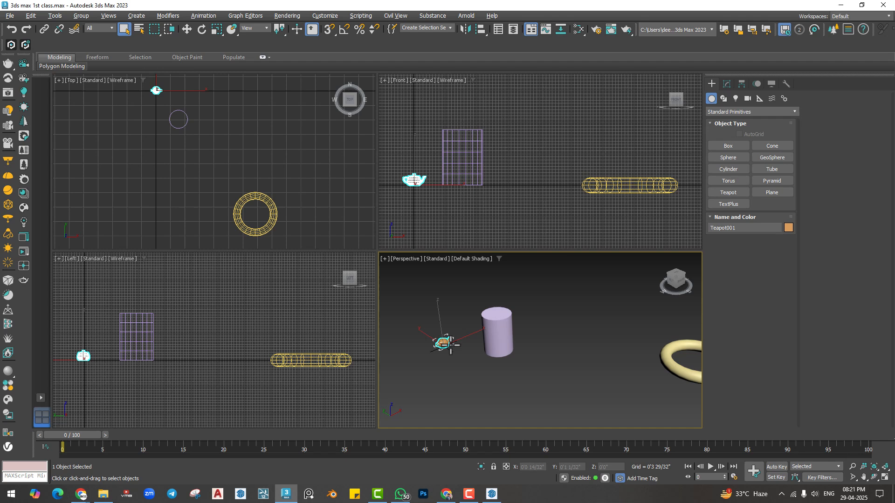
pyautogui.click(885, 468)
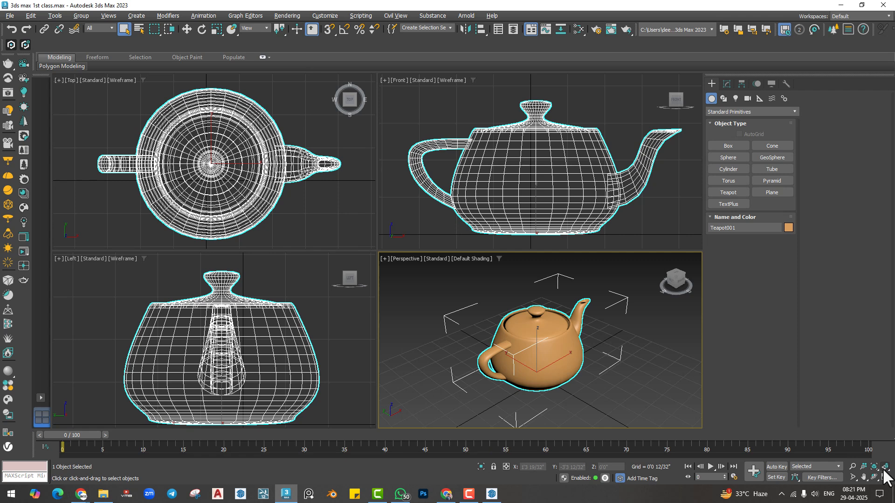
pyautogui.click(605, 356)
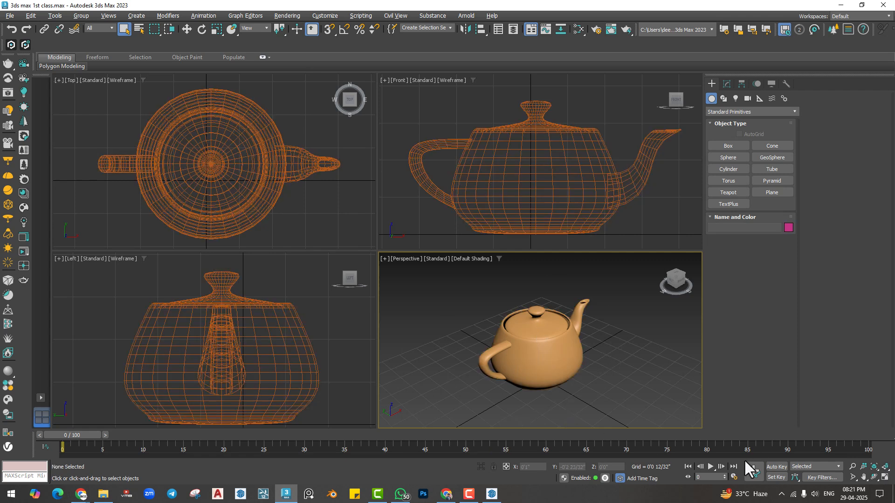
# Step: Adjust the perspective view's field of view on the teapot, and show panning both with the Pan tool and freely
pyautogui.click(852, 477)
pyautogui.moveTo(533, 357)
pyautogui.mouseDown()
pyautogui.moveTo(529, 336)
pyautogui.moveTo(531, 348)
pyautogui.mouseUp()
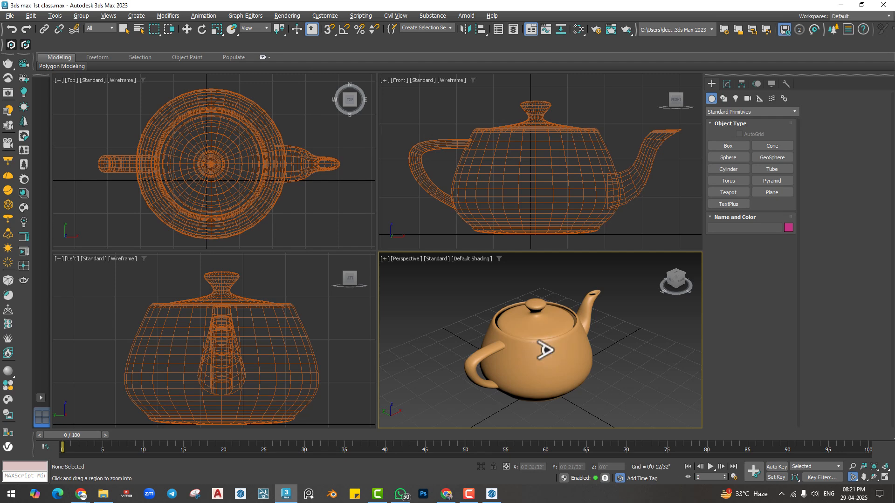
pyautogui.click(861, 482)
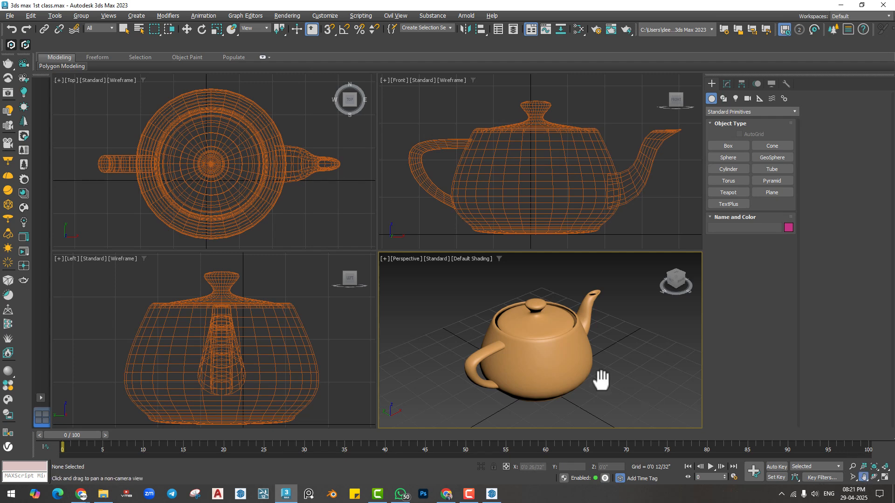
pyautogui.moveTo(526, 353)
pyautogui.mouseDown()
pyautogui.moveTo(615, 359)
pyautogui.moveTo(451, 362)
pyautogui.moveTo(453, 274)
pyautogui.moveTo(535, 304)
pyautogui.moveTo(523, 371)
pyautogui.moveTo(516, 343)
pyautogui.mouseUp()
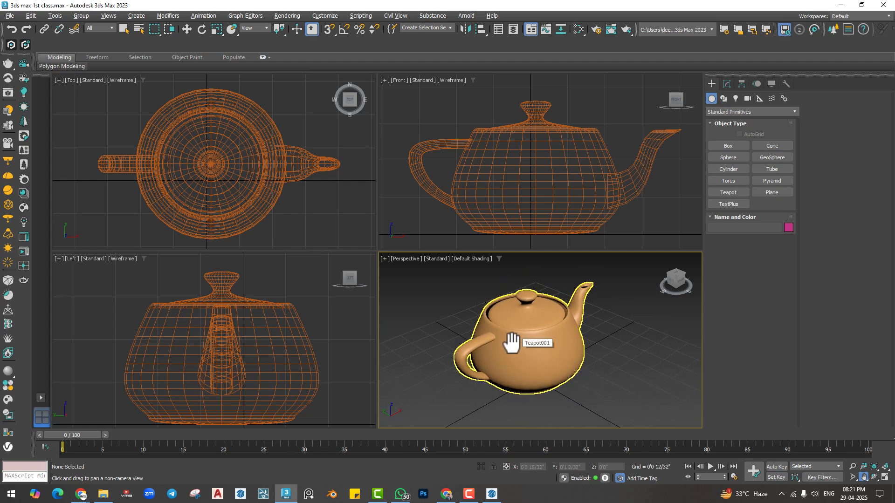
pyautogui.rightClick(611, 347)
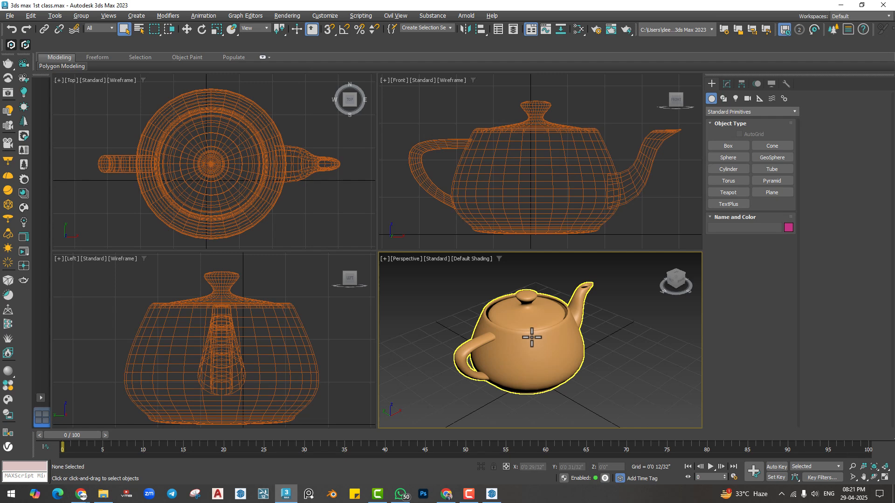
pyautogui.moveTo(528, 343); pyautogui.dragTo(538, 328, button='middle')
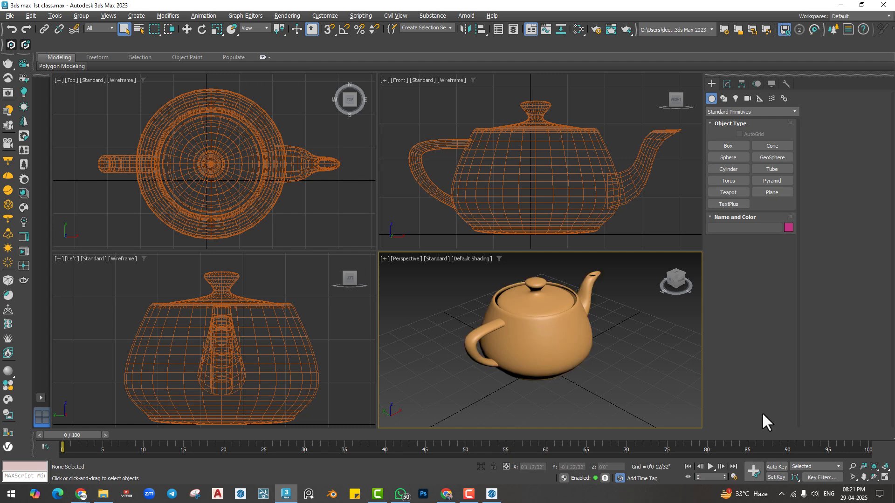
# Step: Show orbiting around the teapot in the perspective view with the Orbit tool, freely, and with the ViewCube
pyautogui.click(874, 477)
pyautogui.moveTo(548, 333); pyautogui.dragTo(537, 317)
pyautogui.rightClick(561, 320)
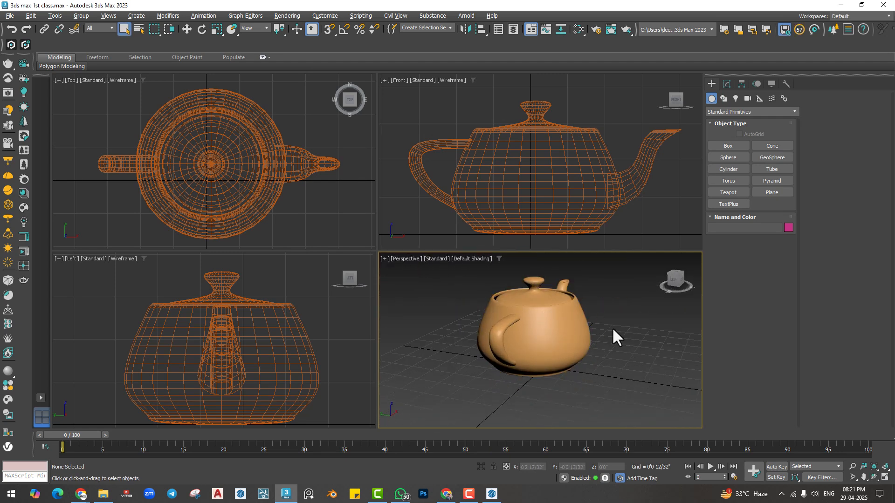
pyautogui.moveTo(579, 325); pyautogui.dragTo(579, 333, button='middle')
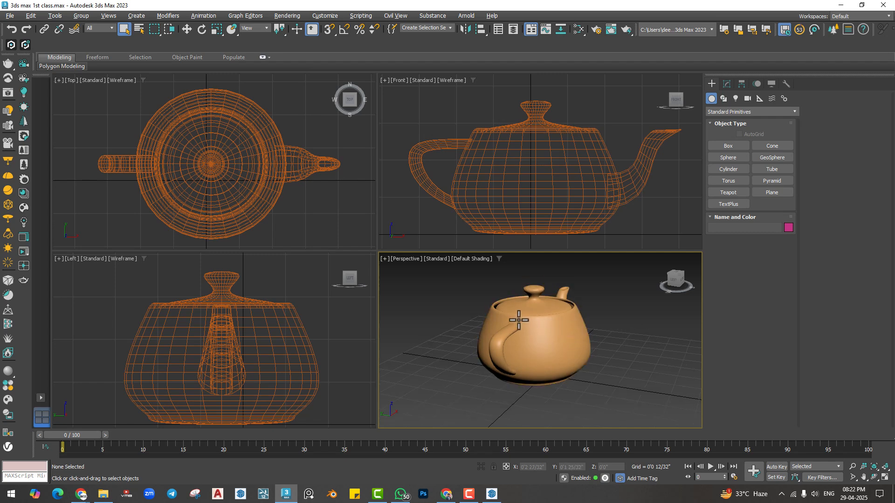
pyautogui.moveTo(518, 320)
pyautogui.keyDown('alt'); pyautogui.mouseDown(button='middle')
pyautogui.moveTo(533, 325)
pyautogui.moveTo(605, 272)
pyautogui.moveTo(509, 268)
pyautogui.moveTo(463, 301)
pyautogui.moveTo(472, 322)
pyautogui.moveTo(452, 320)
pyautogui.moveTo(486, 322)
pyautogui.moveTo(515, 295)
pyautogui.moveTo(545, 309)
pyautogui.moveTo(491, 317)
pyautogui.moveTo(512, 326)
pyautogui.mouseUp(button='middle'); pyautogui.keyUp('alt')
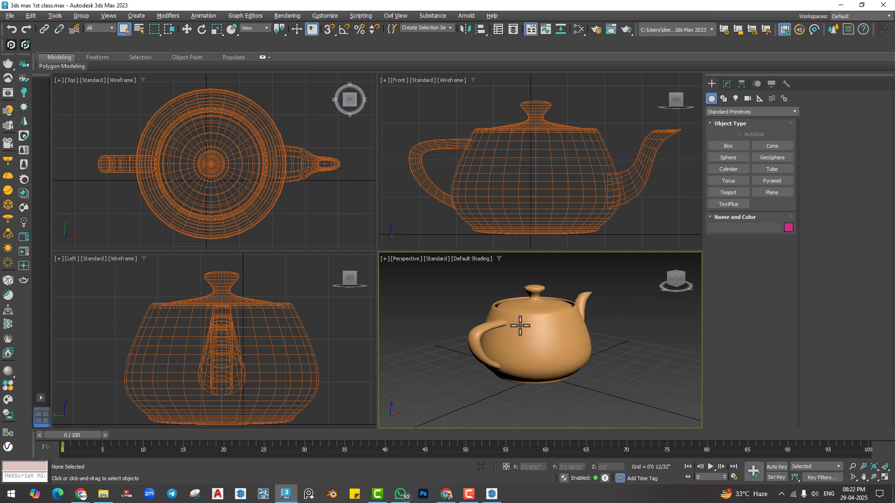
pyautogui.click(673, 279)
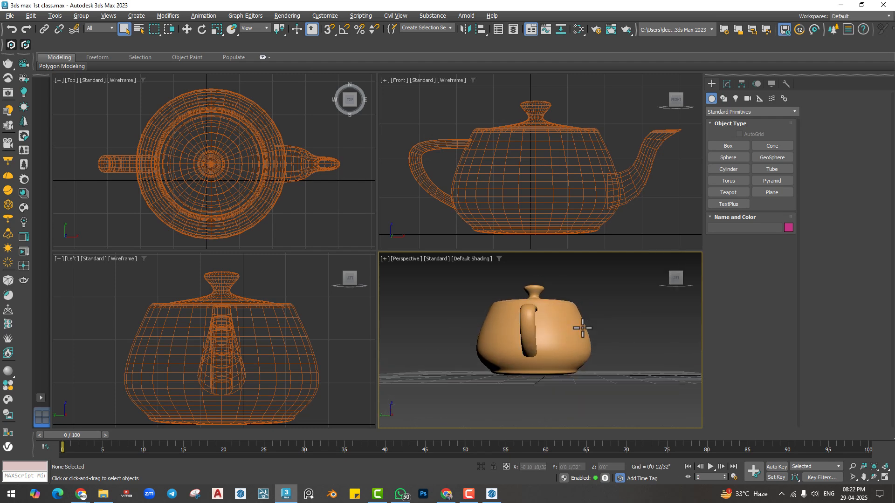
pyautogui.click(672, 281)
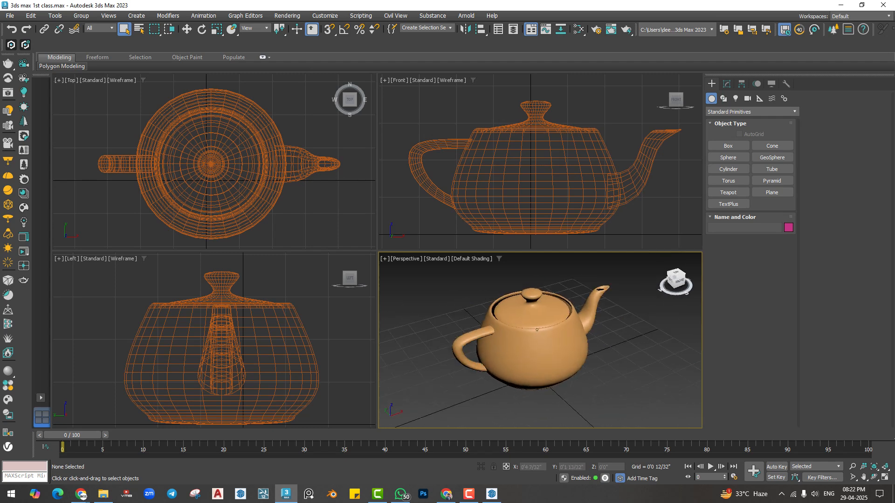
# Step: Orbit around the teapot, align the perspective view to the front with the ViewCube, and return it to the home view
pyautogui.keyDown('alt'); pyautogui.moveTo(537, 330); pyautogui.dragTo(563, 329, button='middle'); pyautogui.keyUp('alt')
pyautogui.click(674, 284)
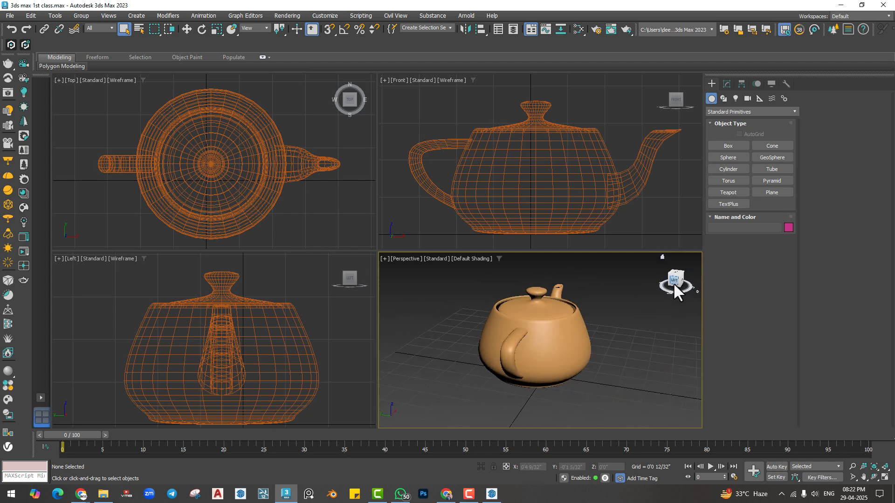
pyautogui.click(683, 278)
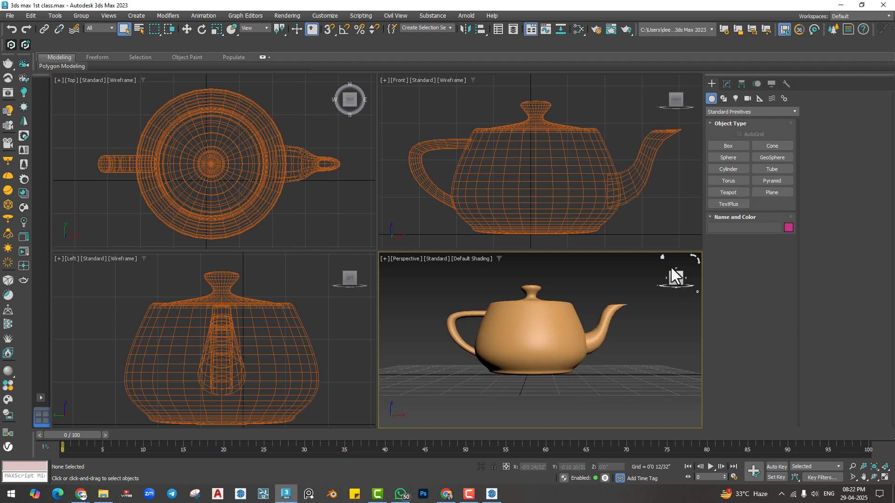
pyautogui.click(661, 257)
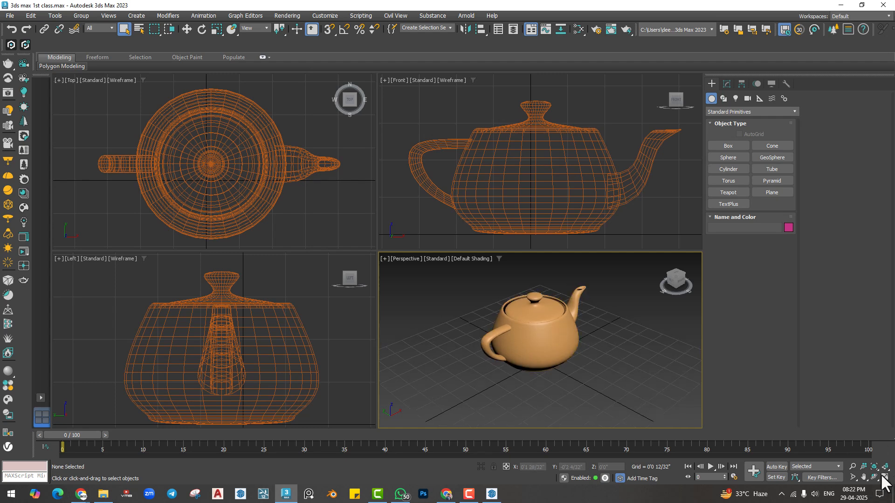
pyautogui.moveTo(505, 351); pyautogui.dragTo(505, 360, button='middle')
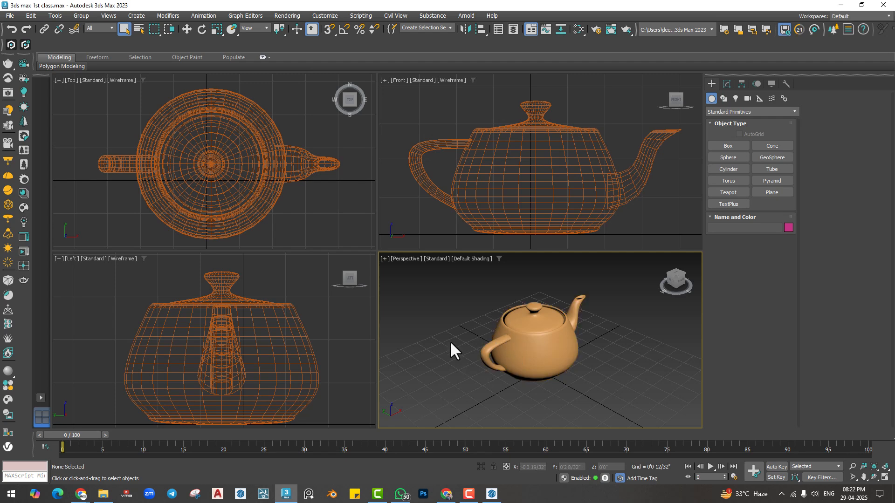
# Step: Delete the teapot in the maximized perspective view, and undo the deletion in the four-viewport layout
pyautogui.hotkey('alt', 'w')
pyautogui.click(380, 260)
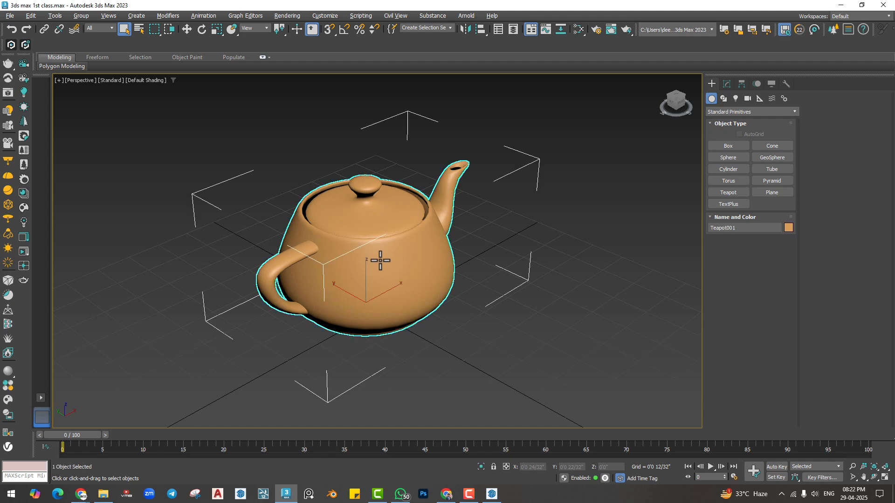
pyautogui.press('Delete')
pyautogui.scroll(-3, 368, 273)
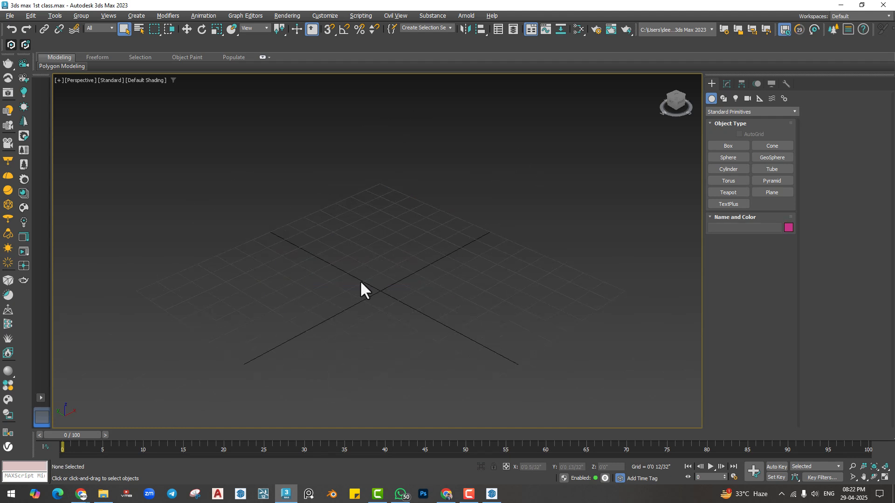
pyautogui.moveTo(360, 280)
pyautogui.mouseDown(button='middle')
pyautogui.moveTo(363, 300)
pyautogui.moveTo(371, 286)
pyautogui.mouseUp(button='middle')
pyautogui.hotkey('alt', 'w')
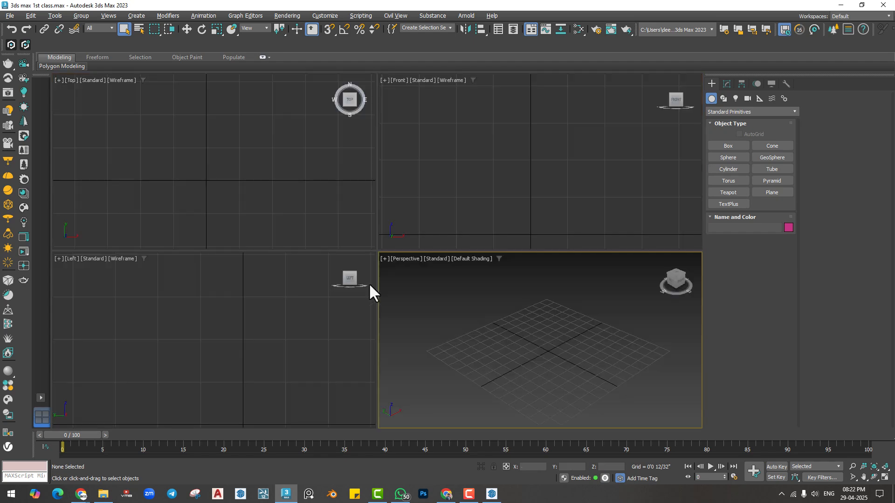
pyautogui.hotkey('ctrl', 'z')
pyautogui.click(500, 370)
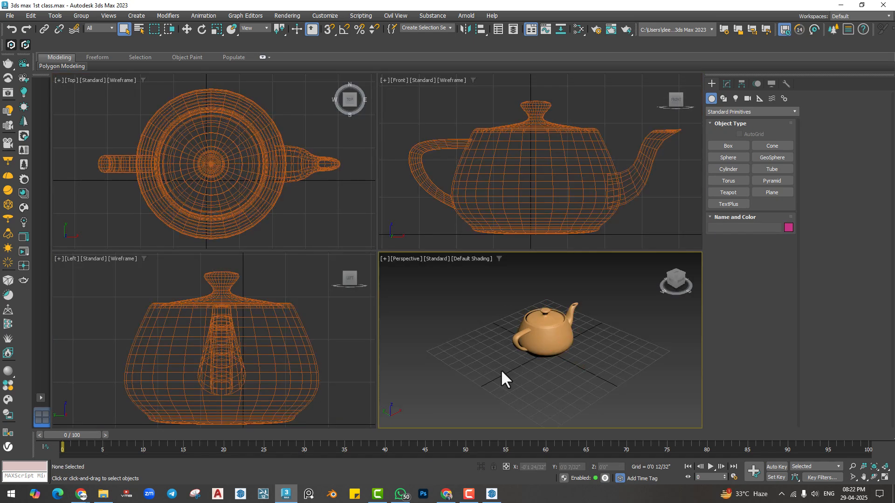
# Step: Maximize the perspective viewport around the teapot and show the available view directions for it
pyautogui.hotkey('alt', 'w')
pyautogui.scroll(3, 410, 275)
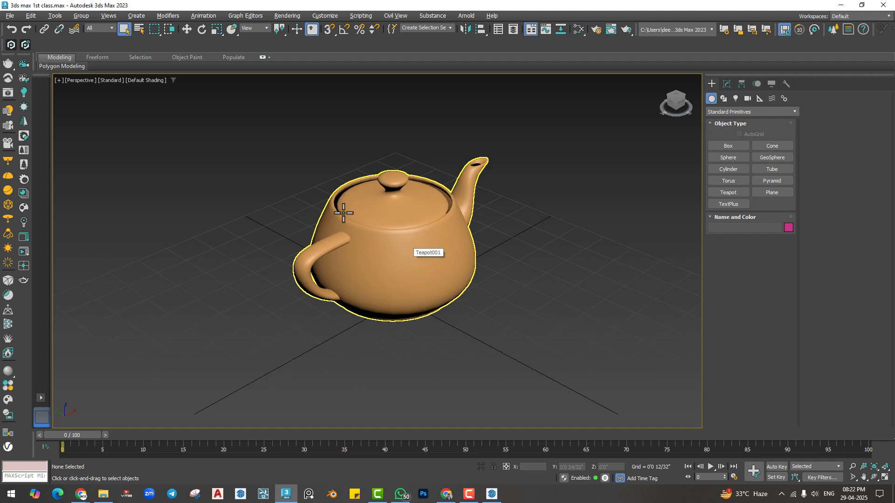
pyautogui.click(78, 80)
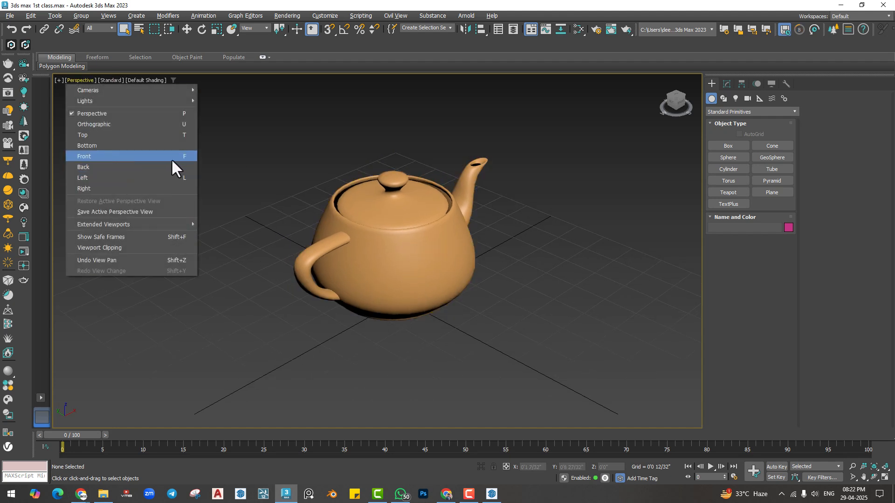
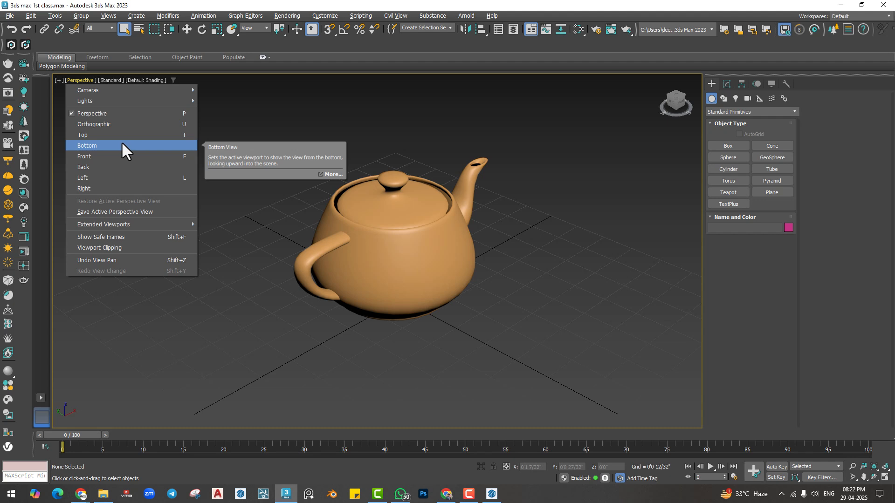
# Step: Cycle the maximized viewport through the Front, Top and Left views, and return it to Perspective
pyautogui.click(512, 322)
pyautogui.moveTo(379, 273); pyautogui.dragTo(381, 281, button='middle')
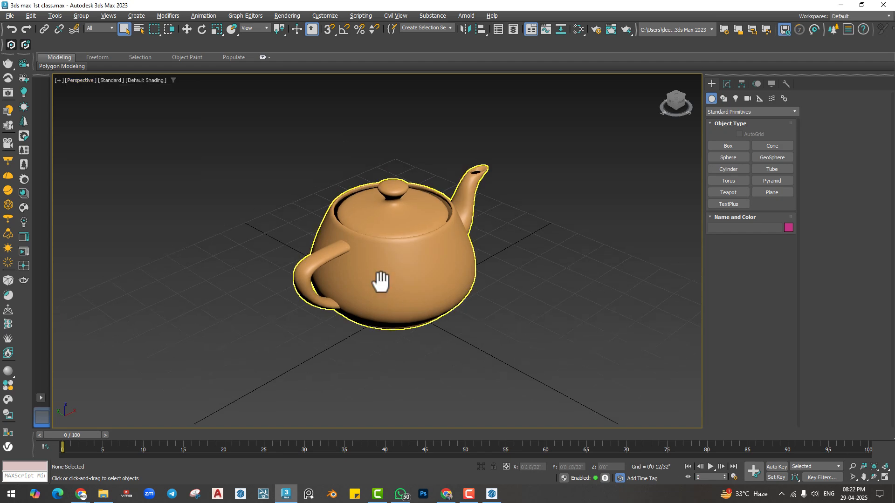
pyautogui.press('f')
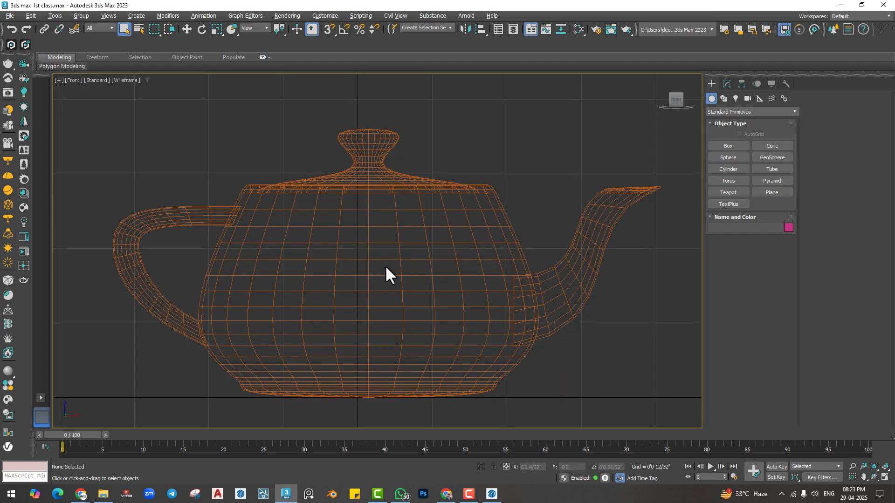
pyautogui.press('t')
pyautogui.press('l')
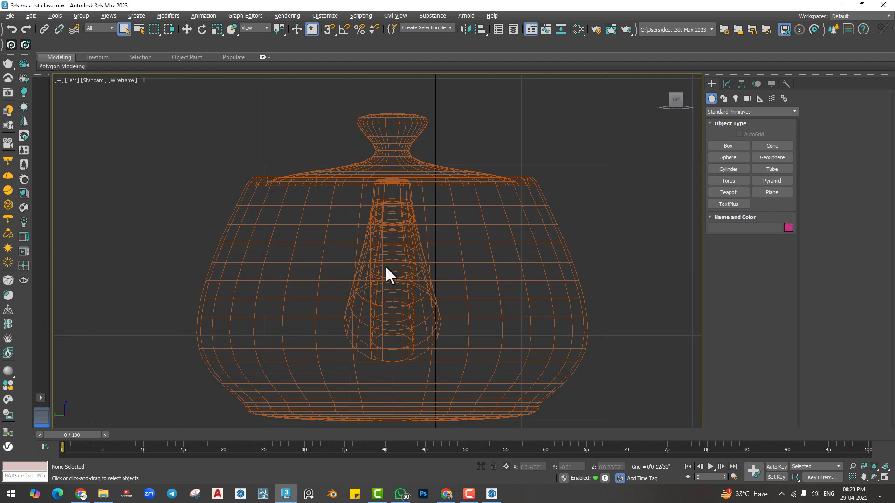
pyautogui.press('p')
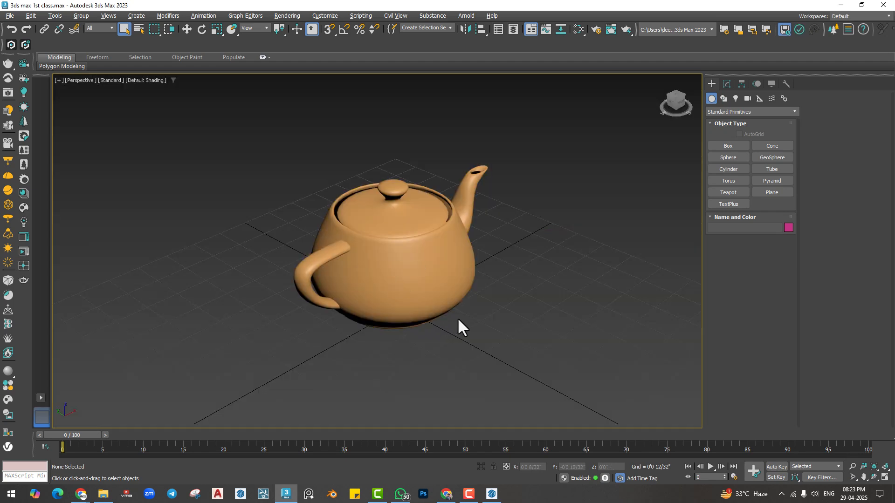
# Step: Switch to the four-viewport layout and make the Front viewport active
pyautogui.hotkey('alt', 'w')
pyautogui.scroll(2, 461, 307)
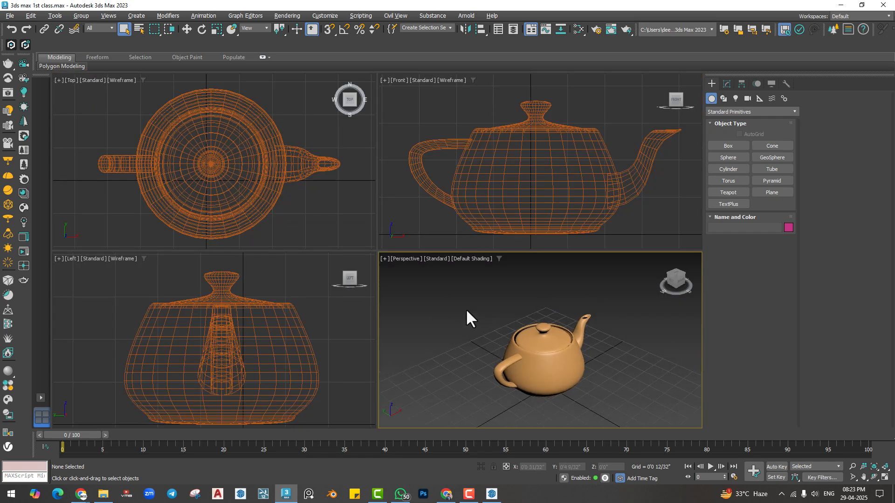
pyautogui.click(546, 360)
pyautogui.click(624, 350)
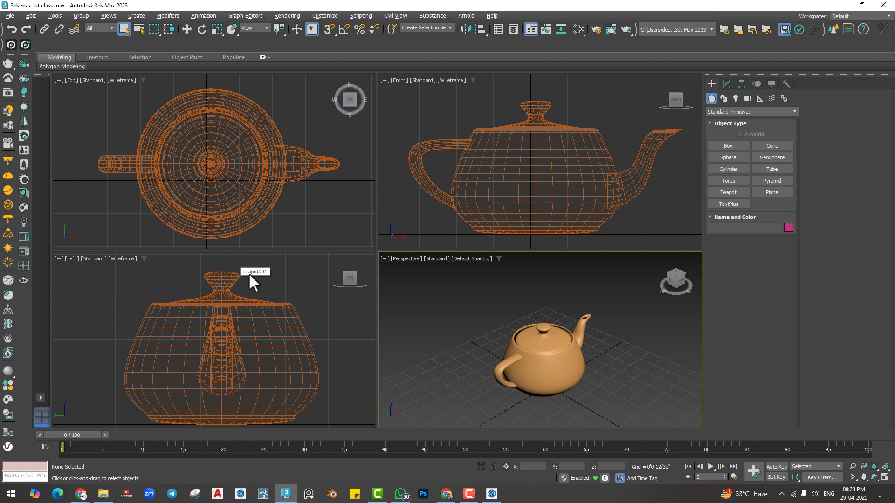
pyautogui.click(448, 128)
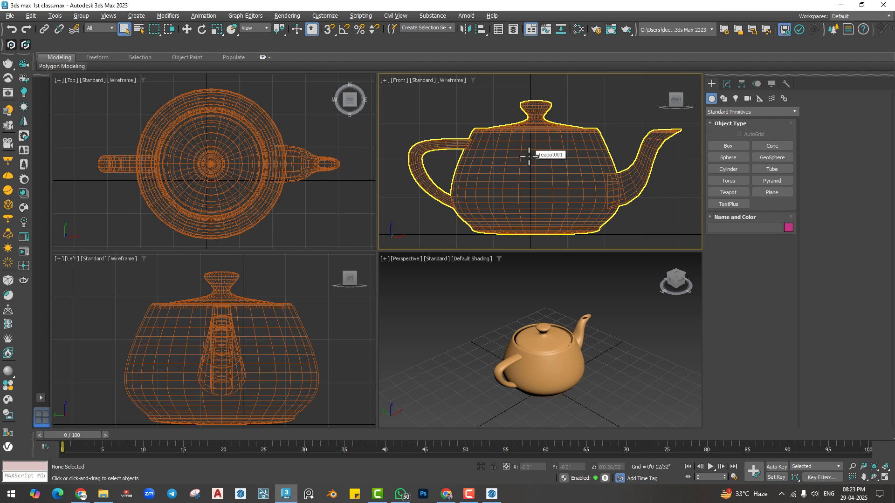
# Step: Try Default Shading in the Front viewport, and set it to Facets with Edged Faces
pyautogui.click(450, 81)
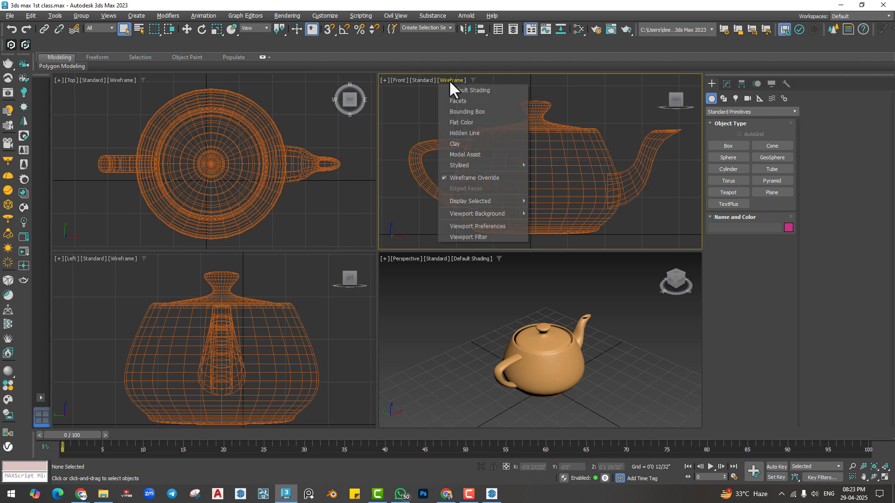
pyautogui.click(457, 91)
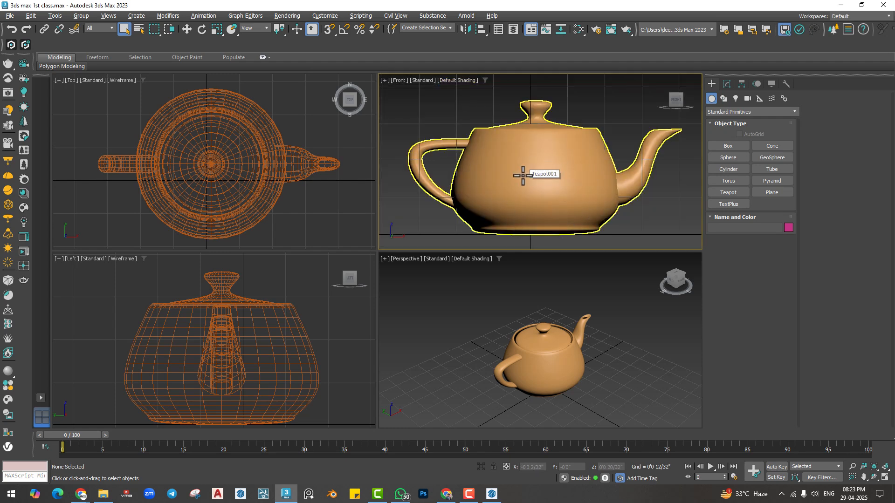
pyautogui.click(465, 80)
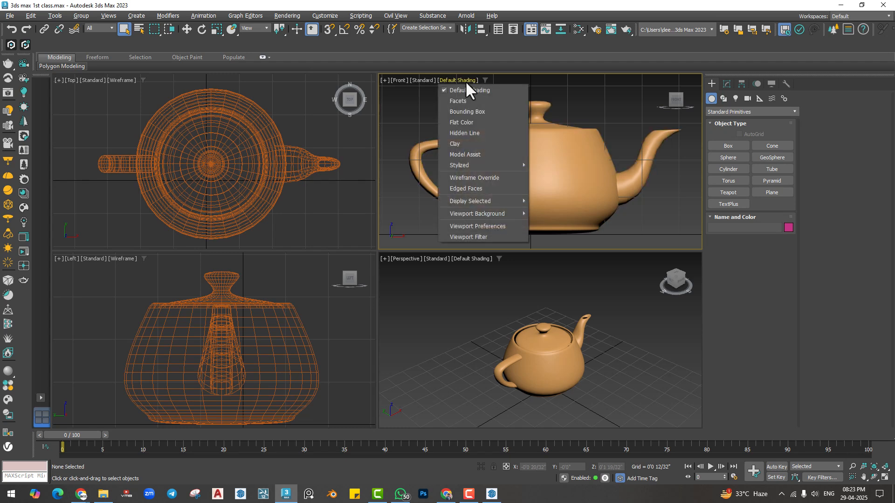
pyautogui.click(464, 100)
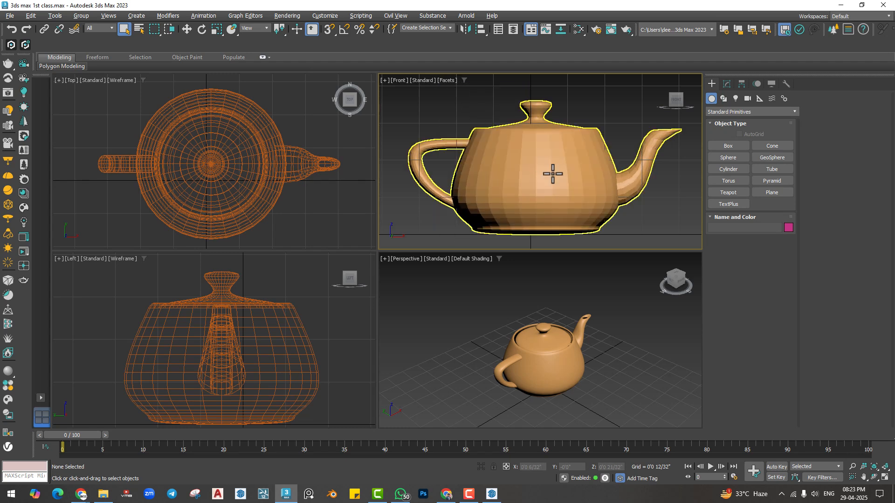
pyautogui.click(442, 80)
pyautogui.click(465, 187)
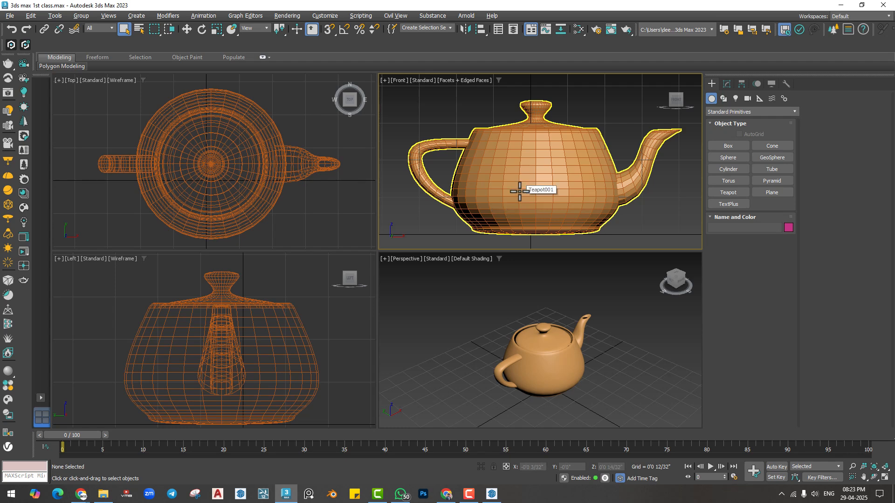
# Step: Toggle the Front viewport's wireframe display on and off, and set it to Default Shading with Edged Faces
pyautogui.press('F3')
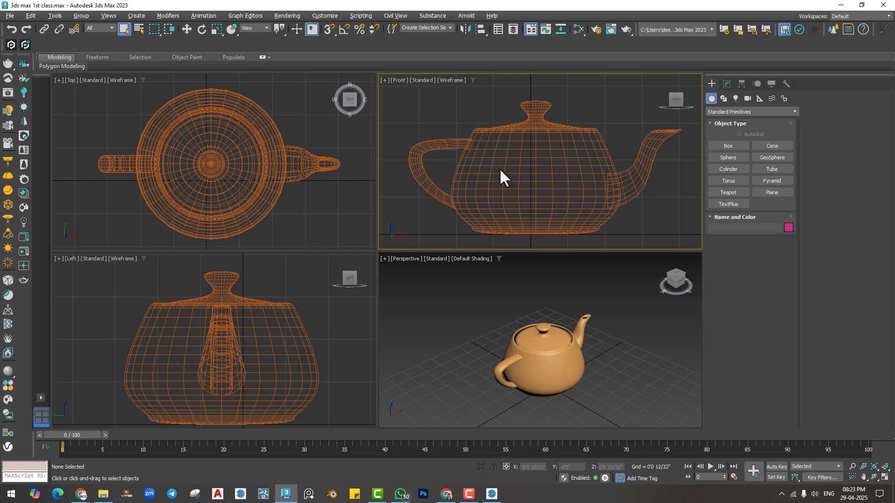
pyautogui.press('F3')
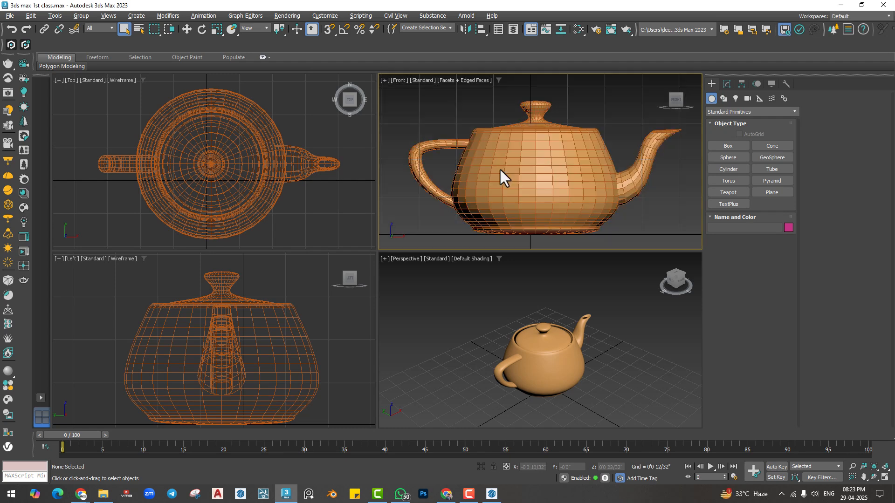
pyautogui.click(478, 80)
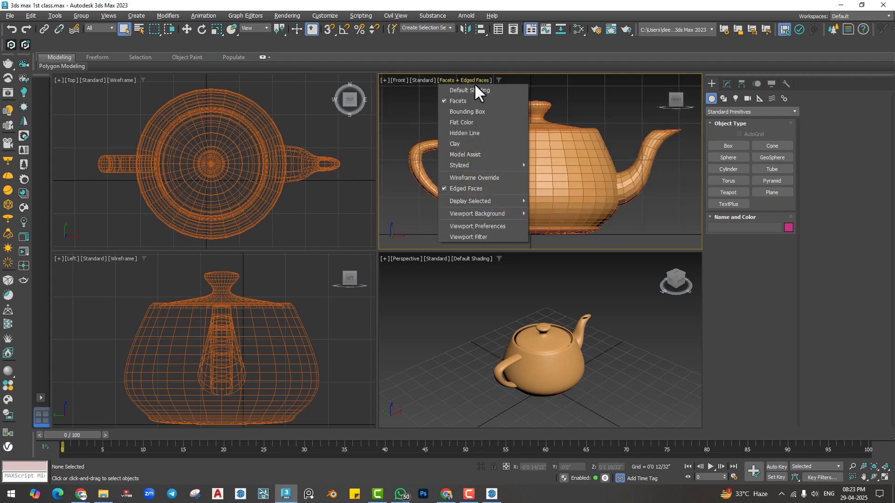
pyautogui.click(477, 88)
pyautogui.press('F4')
pyautogui.press('F4')
pyautogui.press('F4')
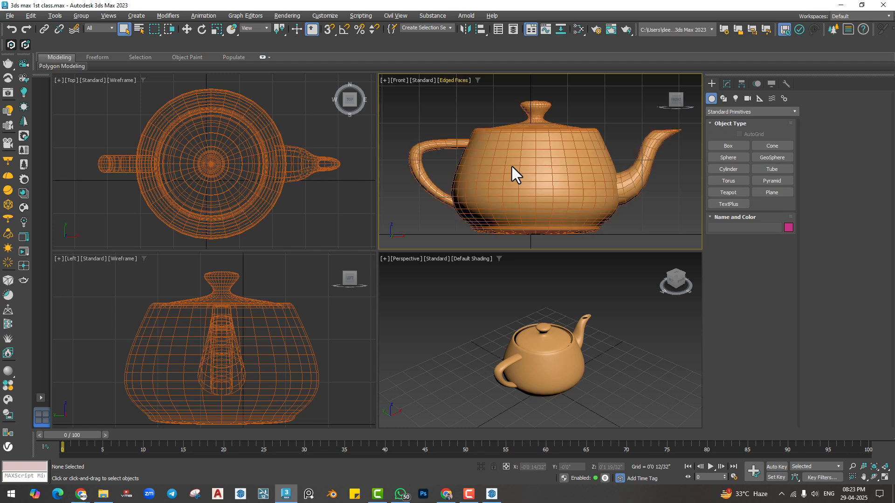
# Step: Toggle the edged faces display on and off for the teapot in the Perspective viewport
pyautogui.click(488, 356)
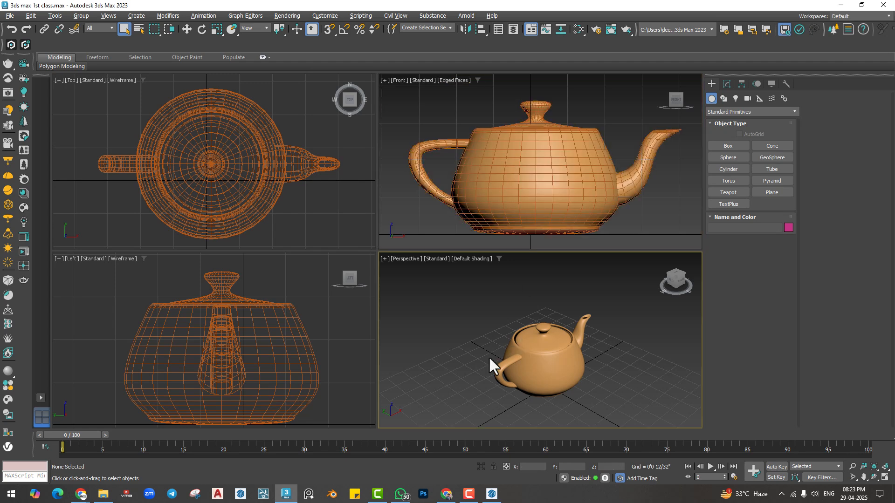
pyautogui.press('F4')
pyautogui.press('z')
pyautogui.moveTo(577, 361)
pyautogui.mouseDown(button='middle')
pyautogui.moveTo(525, 375)
pyautogui.moveTo(532, 352)
pyautogui.mouseUp(button='middle')
pyautogui.press('F4')
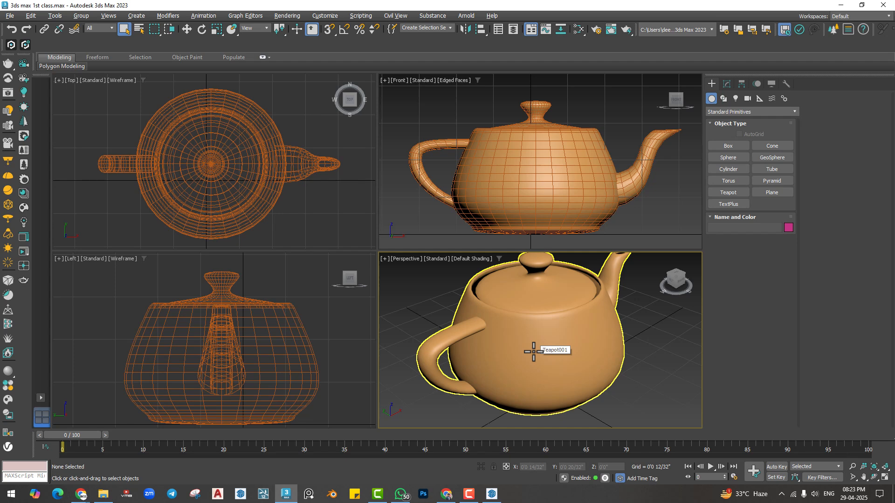
pyautogui.press('F4')
pyautogui.press('F4')
pyautogui.scroll(-3, 533, 352)
pyautogui.scroll(1, 533, 352)
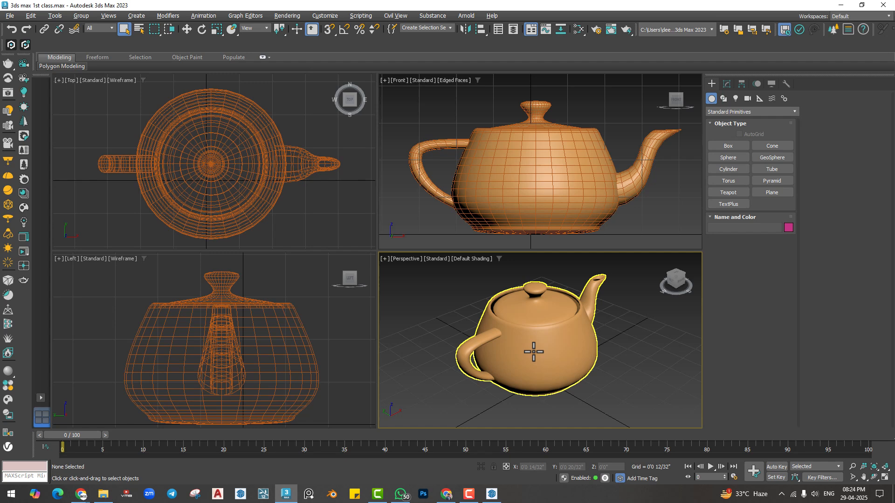
# Step: Maximize the Perspective viewport, and hide and show its home grid
pyautogui.hotkey('alt', 'w')
pyautogui.scroll(-5, 472, 331)
pyautogui.moveTo(473, 332); pyautogui.dragTo(422, 273, button='middle')
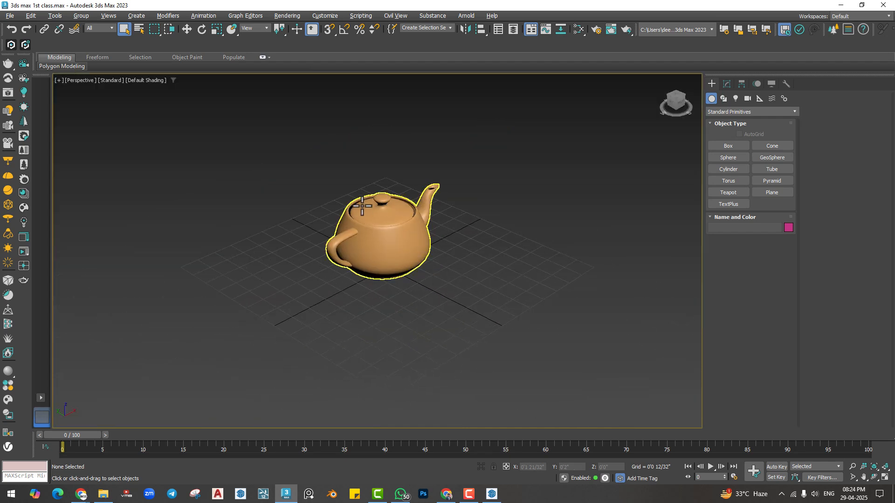
pyautogui.press('g')
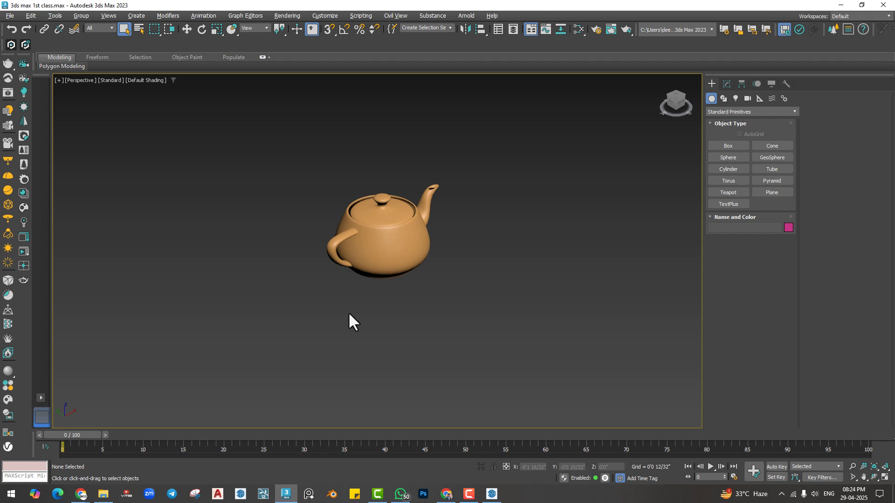
pyautogui.press('g')
# Step: Delete the yellow torus and the purple cylinder from the scene
pyautogui.keyDown('alt'); pyautogui.moveTo(356, 286); pyautogui.dragTo(311, 293, button='middle'); pyautogui.keyUp('alt')
pyautogui.scroll(-10, 326, 299)
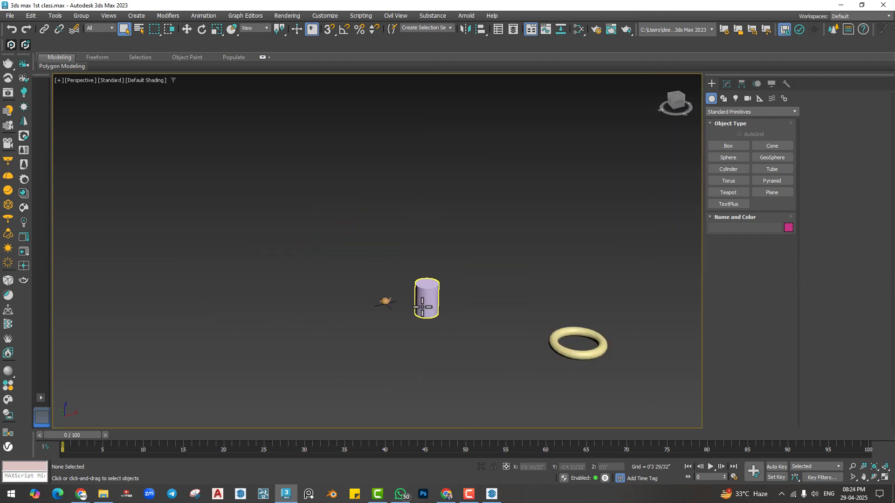
pyautogui.moveTo(647, 221); pyautogui.dragTo(403, 374)
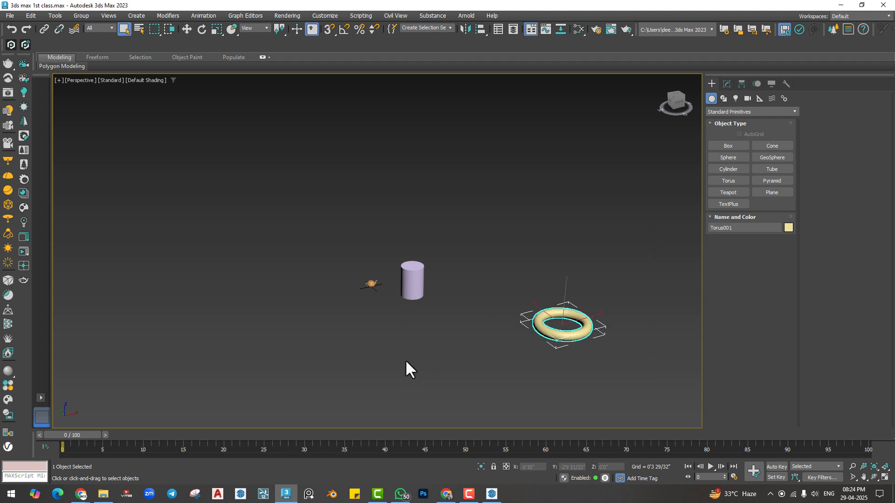
pyautogui.press('Delete')
pyautogui.click(417, 287)
pyautogui.press('Delete')
pyautogui.scroll(3, 348, 289)
pyautogui.scroll(3, 432, 269)
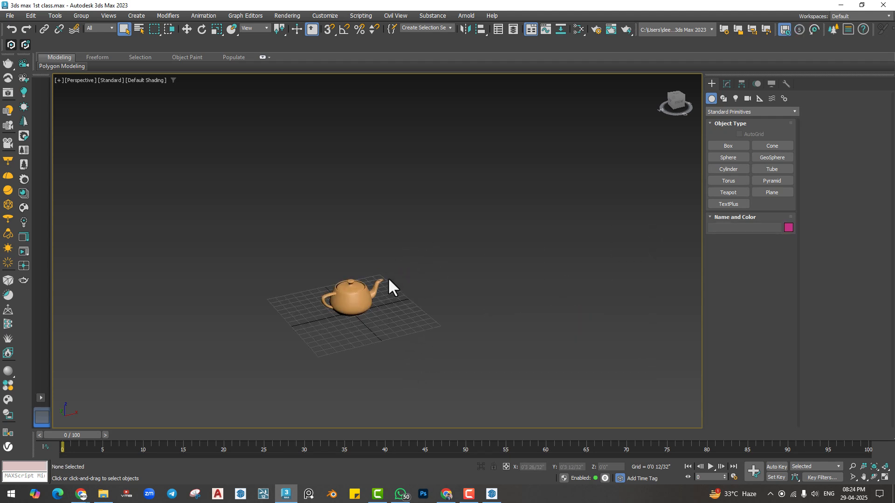
# Step: Delete the orange teapot from the scene
pyautogui.scroll(5, 388, 278)
pyautogui.click(403, 265)
pyautogui.moveTo(315, 321); pyautogui.dragTo(410, 243, button='middle')
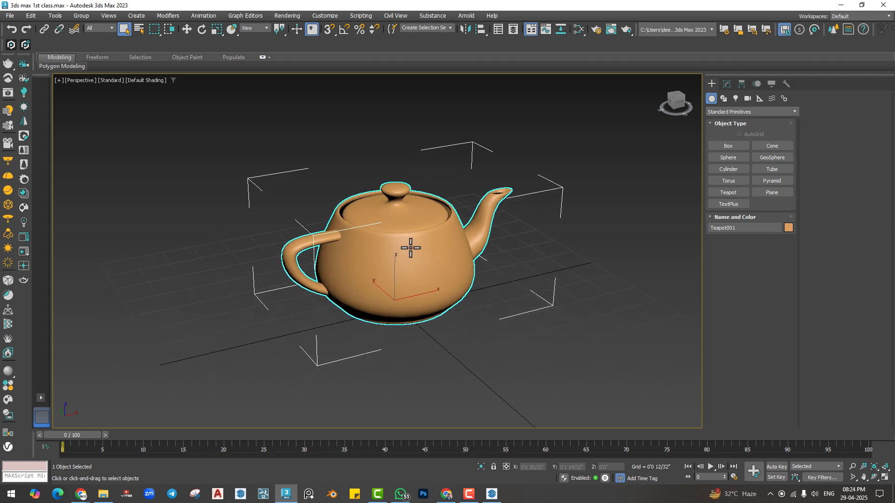
pyautogui.press('Delete')
pyautogui.scroll(-3, 391, 239)
pyautogui.keyDown('alt'); pyautogui.moveTo(351, 265); pyautogui.dragTo(341, 244, button='middle'); pyautogui.keyUp('alt')
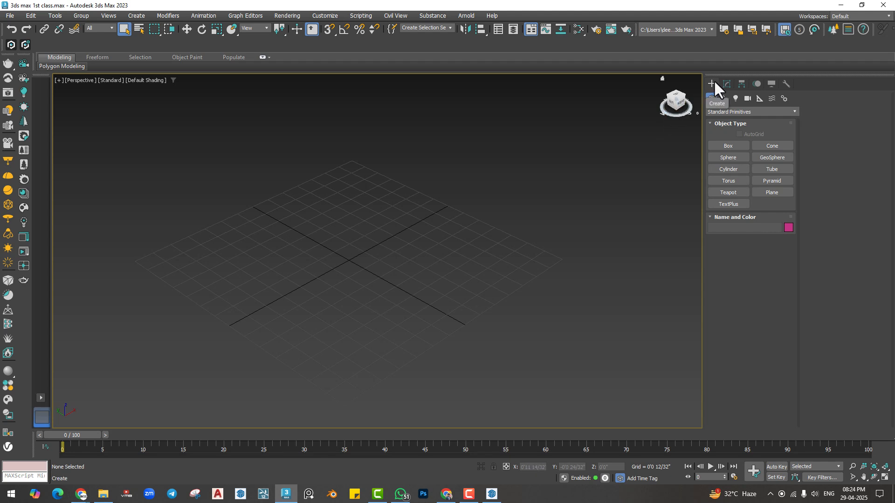
# Step: Create a Standard Primitives box on the grid, about 1 27/32 in long, 1 10/32 in wide and 2 16/32 in high
pyautogui.click(717, 111)
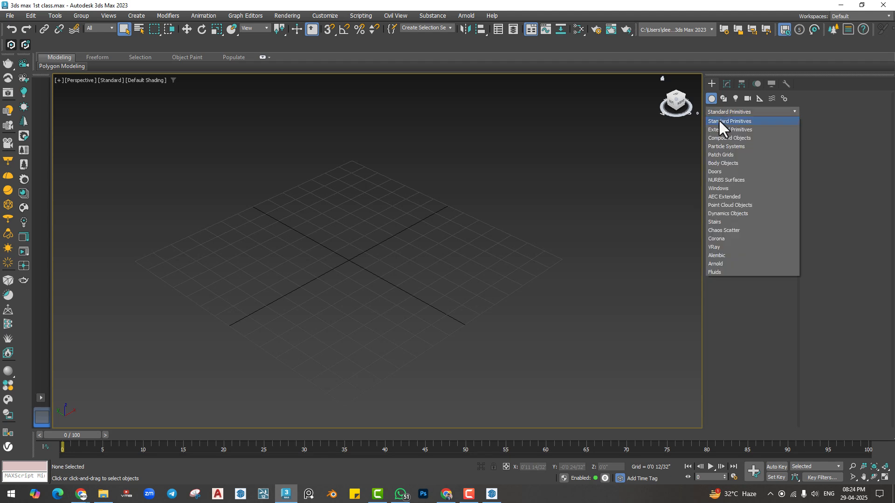
pyautogui.click(719, 121)
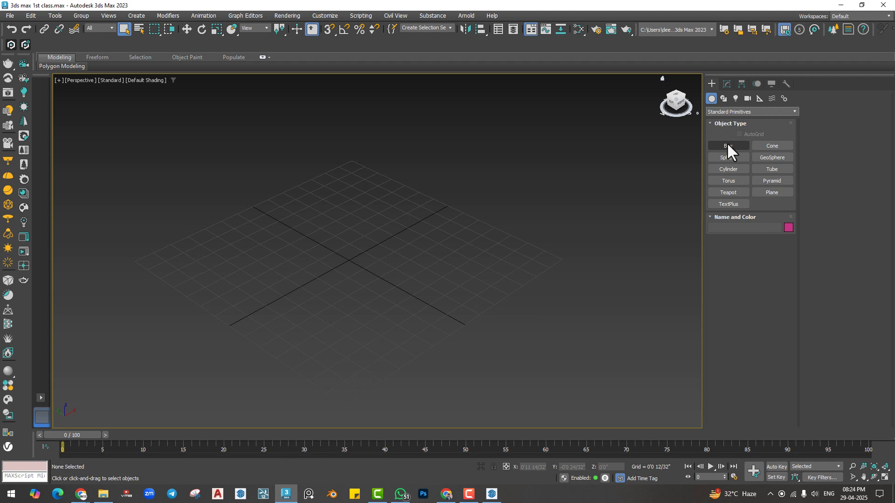
pyautogui.click(727, 143)
pyautogui.moveTo(419, 257); pyautogui.dragTo(465, 250, button='middle')
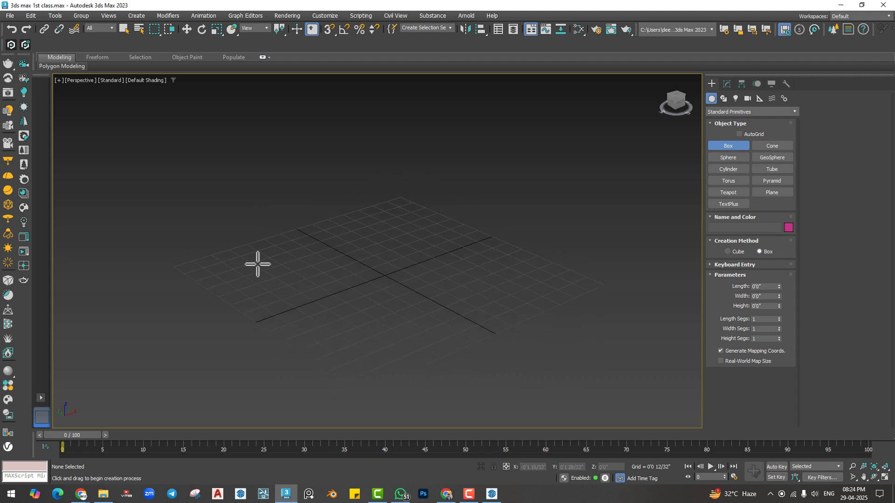
pyautogui.moveTo(254, 262); pyautogui.dragTo(374, 277)
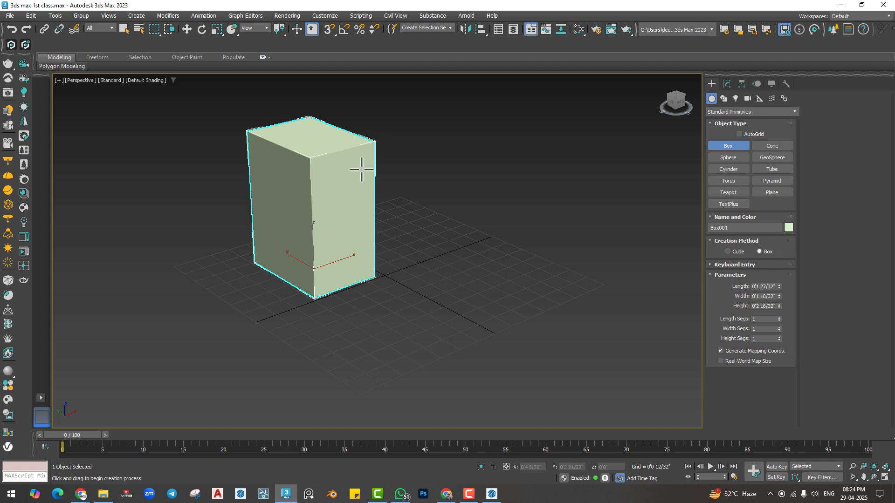
pyautogui.keyDown('alt'); pyautogui.moveTo(344, 216); pyautogui.dragTo(423, 216, button='middle'); pyautogui.keyUp('alt')
pyautogui.keyDown('alt'); pyautogui.moveTo(408, 264); pyautogui.dragTo(377, 233, button='middle'); pyautogui.keyUp('alt')
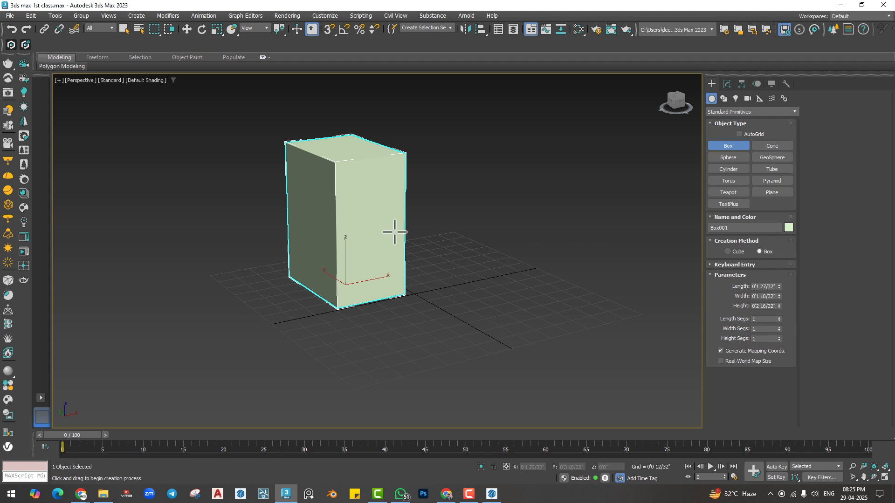
pyautogui.rightClick(512, 191)
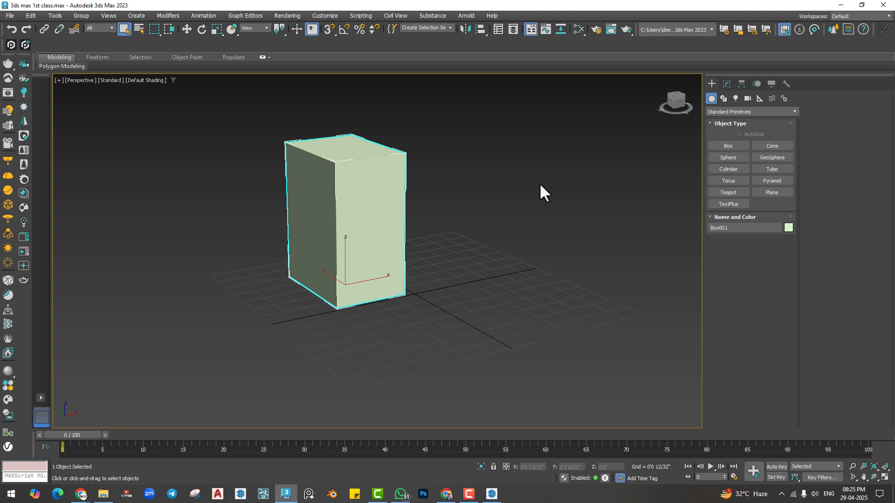
# Step: View the box's editable parameters and return to the object creation options
pyautogui.click(726, 84)
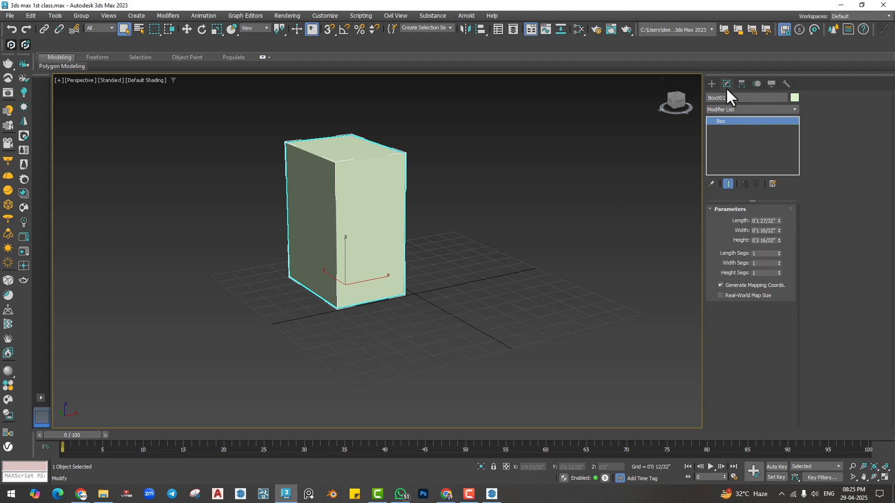
pyautogui.click(711, 83)
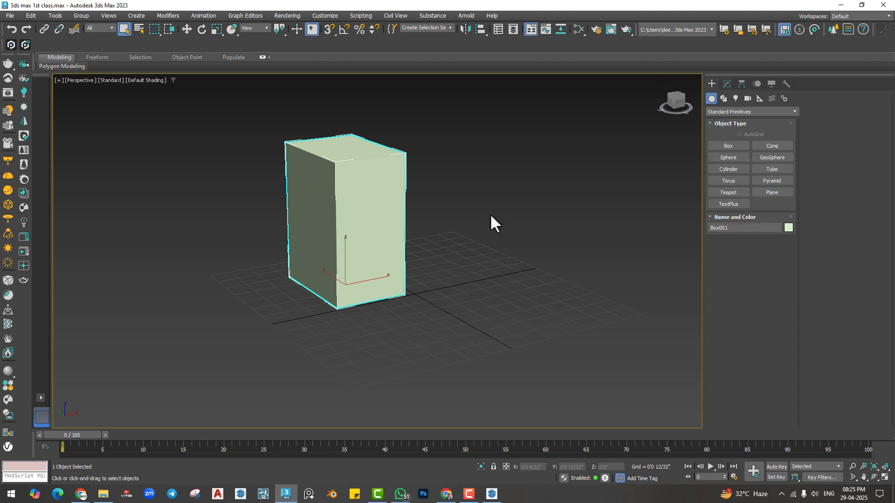
# Step: Show the selected box's modifiable parameters and rename the box b1
pyautogui.press('1')
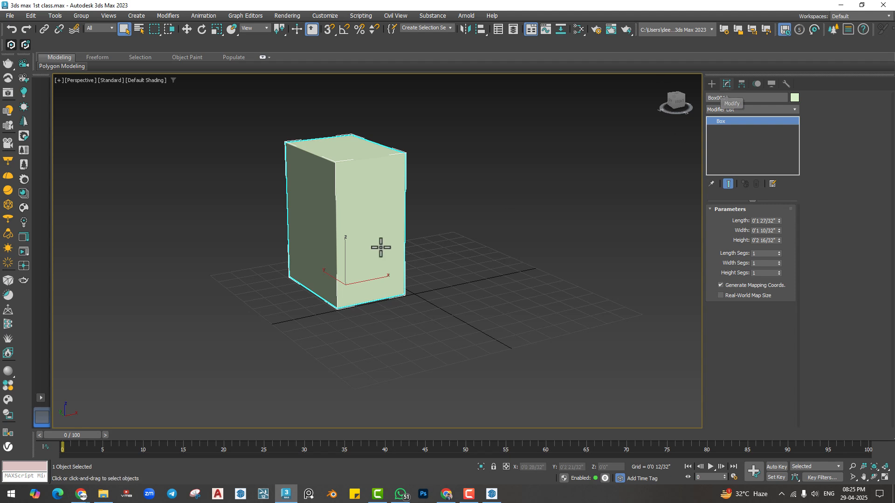
pyautogui.moveTo(379, 247); pyautogui.dragTo(435, 267, button='middle')
pyautogui.scroll(2, 435, 266)
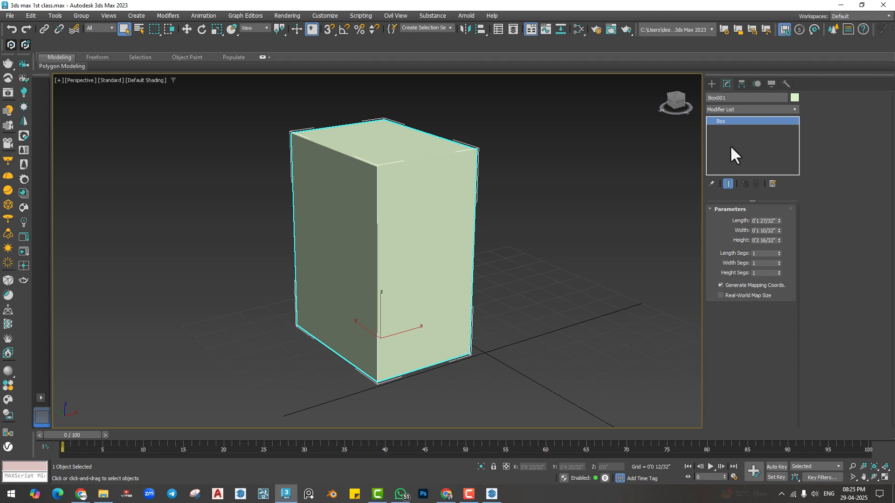
pyautogui.click(729, 98)
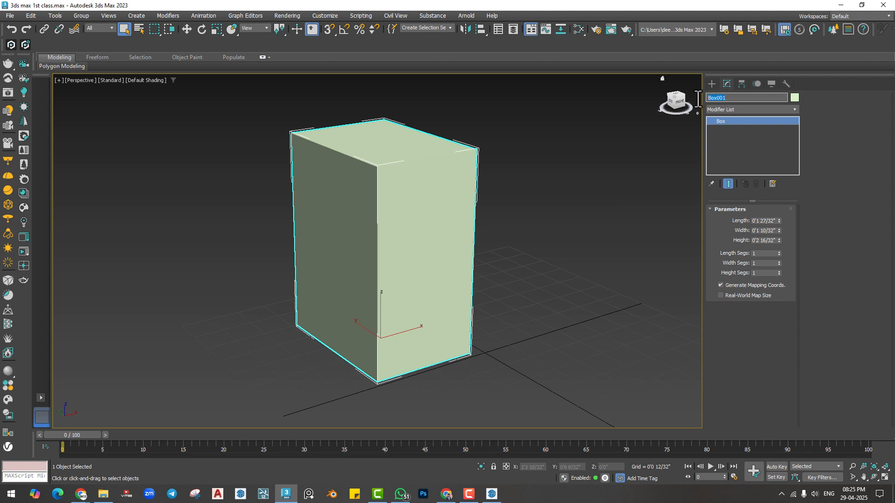
pyautogui.click(729, 98)
pyautogui.moveTo(732, 101); pyautogui.dragTo(687, 99)
pyautogui.write('b1')
# Step: Change the box's object color to medium green from the 3ds Max palette
pyautogui.click(798, 100)
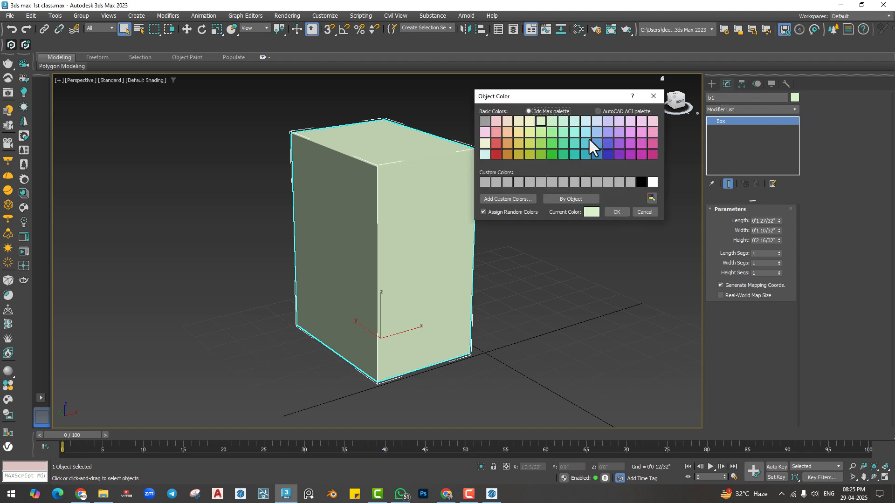
pyautogui.click(565, 142)
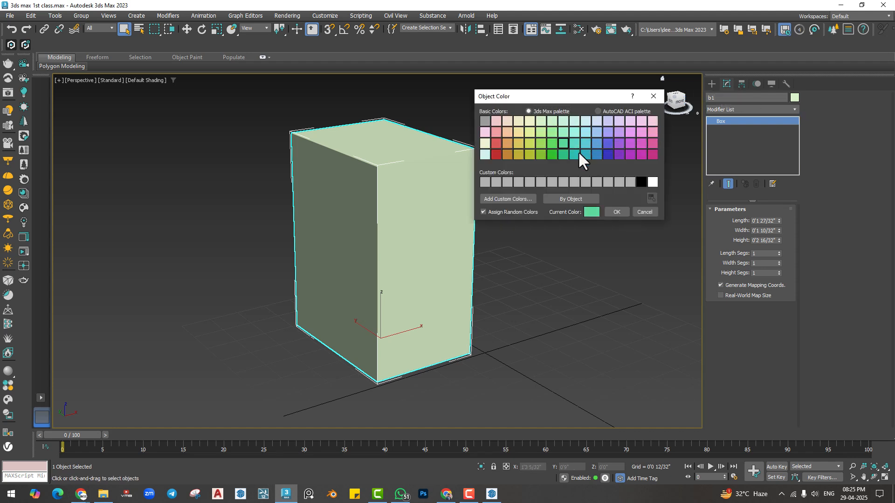
pyautogui.click(617, 214)
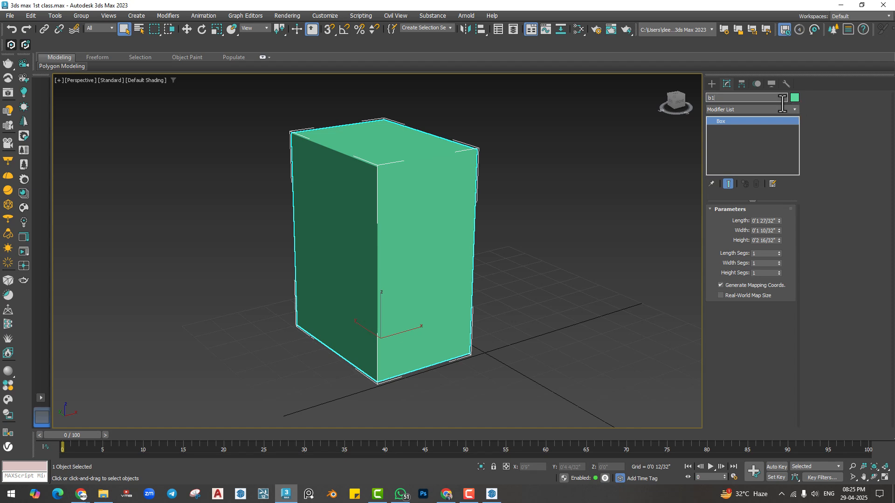
# Step: Add a Bend modifier from the object-space modifiers to the box
pyautogui.click(739, 108)
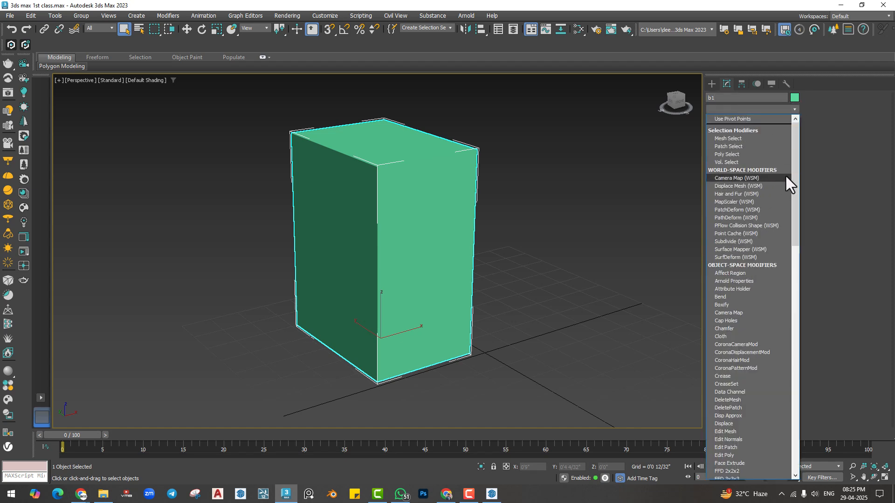
pyautogui.moveTo(791, 178)
pyautogui.mouseDown()
pyautogui.moveTo(793, 346)
pyautogui.moveTo(804, 406)
pyautogui.moveTo(804, 168)
pyautogui.mouseUp()
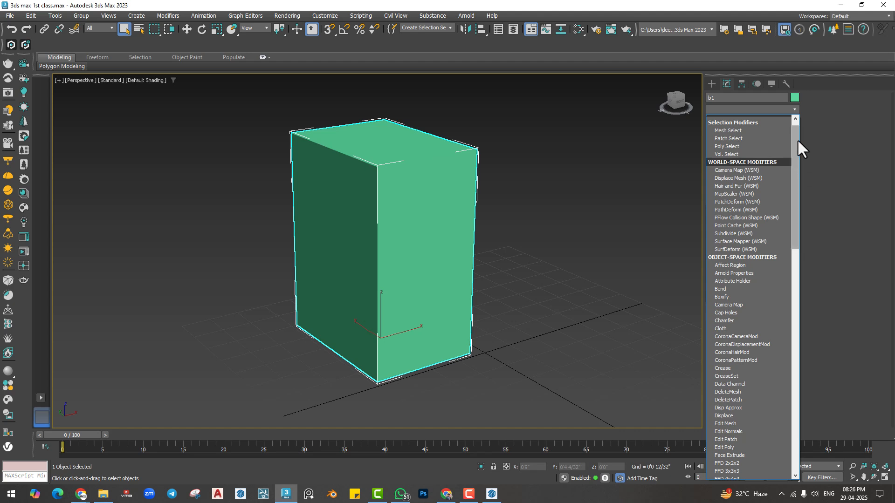
pyautogui.scroll(-2, 742, 264)
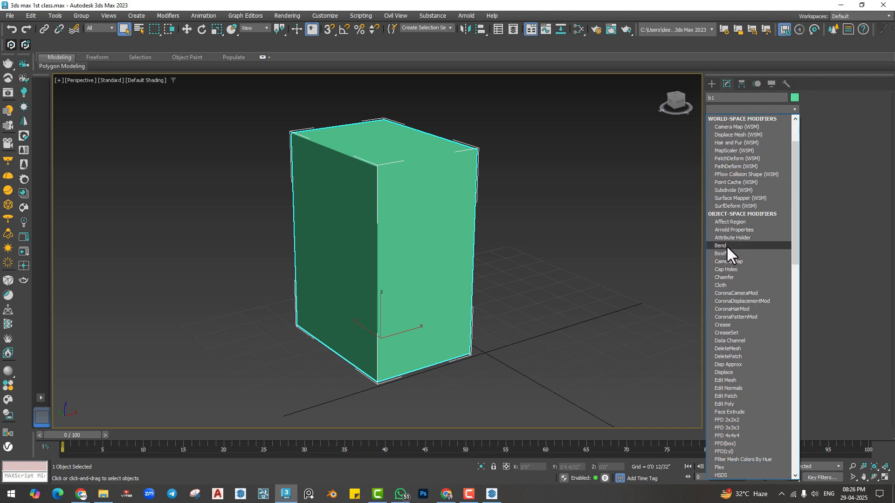
pyautogui.click(727, 246)
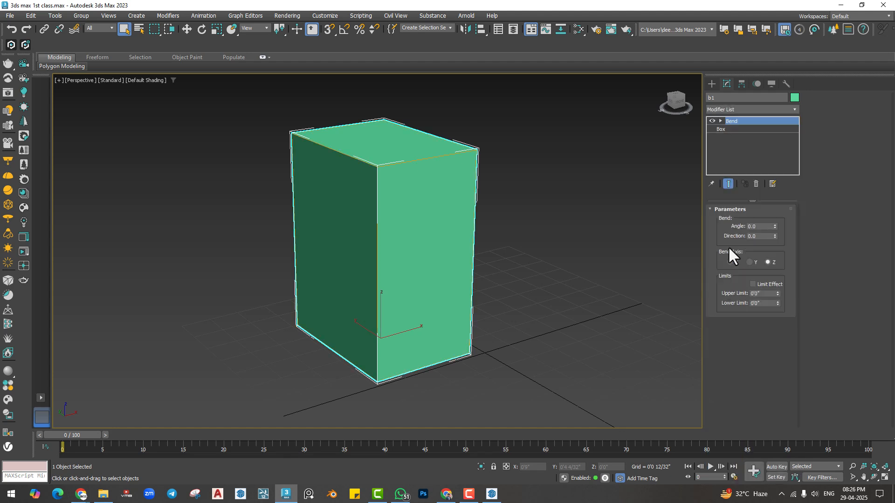
# Step: Expand the Bend modifier in the box's modifier stack, select it and remove it from the stack
pyautogui.rightClick(730, 119)
pyautogui.click(725, 153)
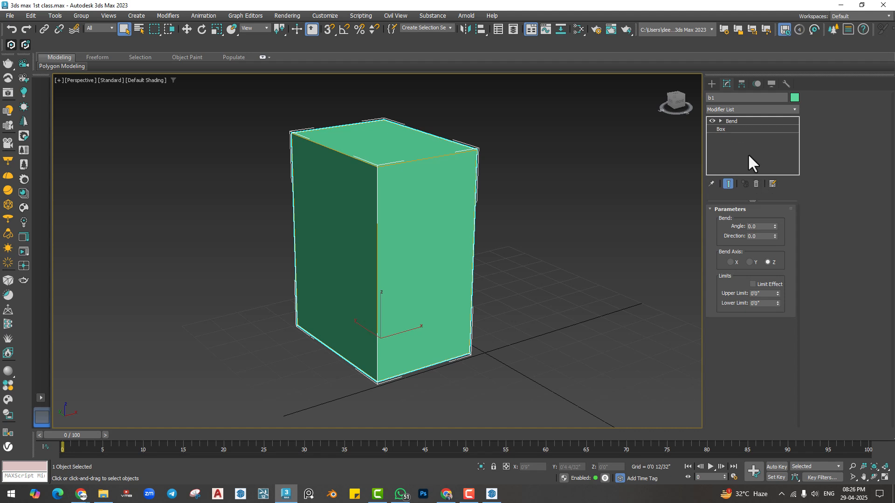
pyautogui.click(728, 122)
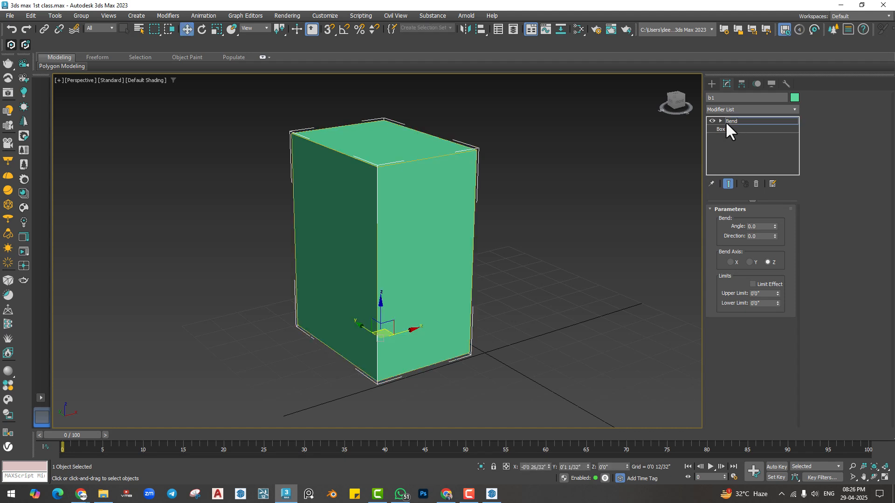
pyautogui.click(722, 121)
pyautogui.click(731, 121)
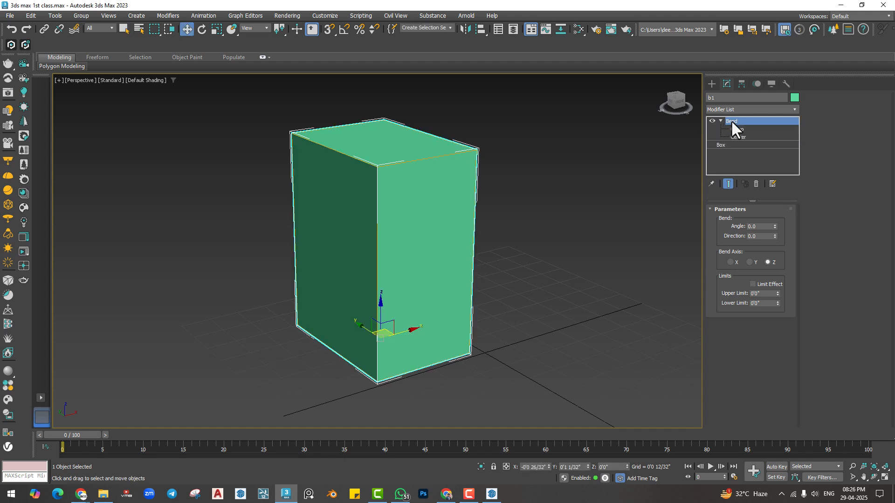
pyautogui.click(756, 184)
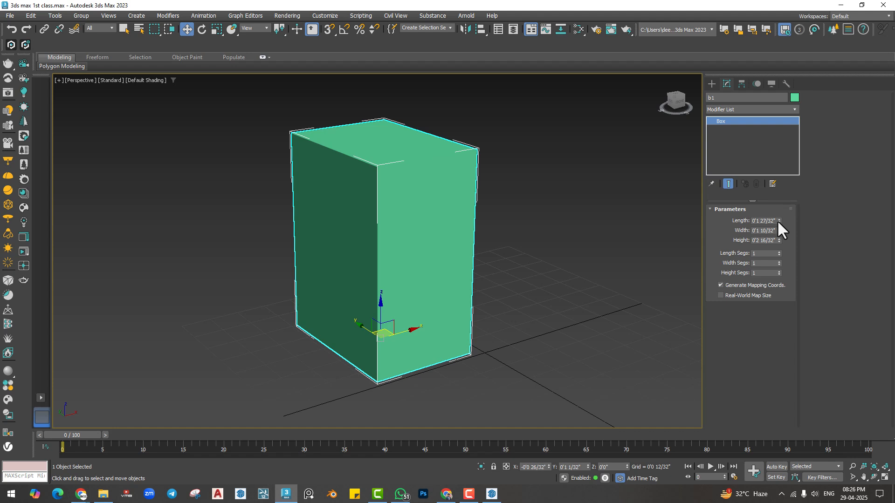
# Step: Reduce the box's length to about 0'1 9/32"
pyautogui.moveTo(778, 221); pyautogui.dragTo(740, 228)
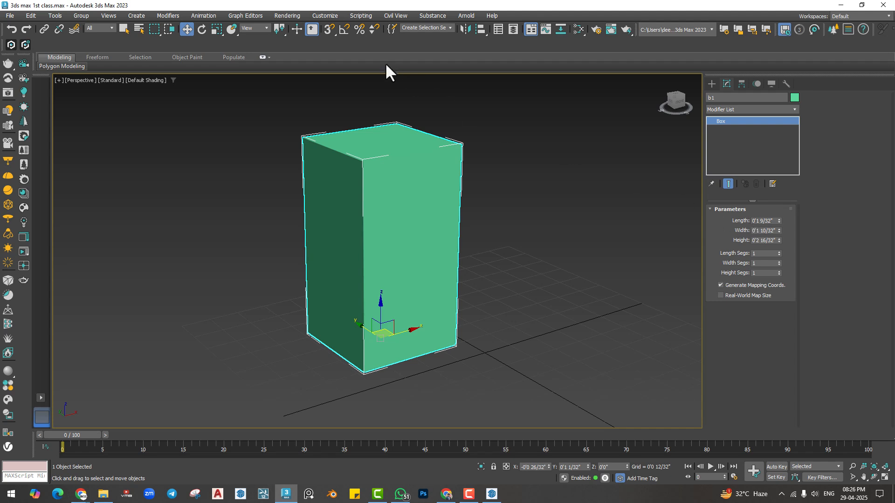
# Step: Set the scene's display unit scale to Metric with Millimeters
pyautogui.click(324, 17)
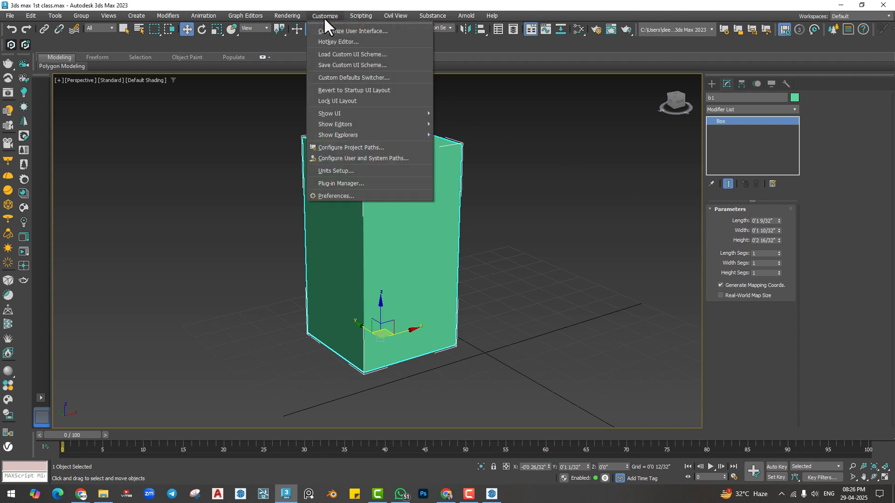
pyautogui.click(339, 171)
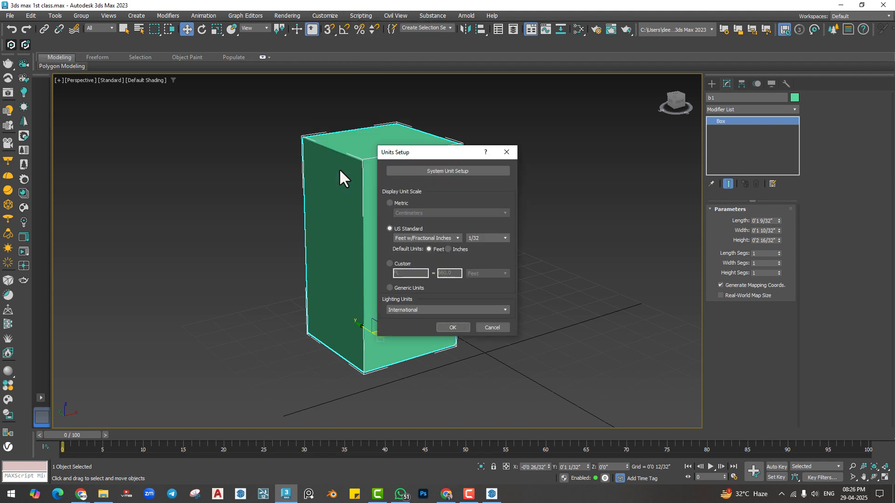
pyautogui.moveTo(427, 153); pyautogui.dragTo(548, 154)
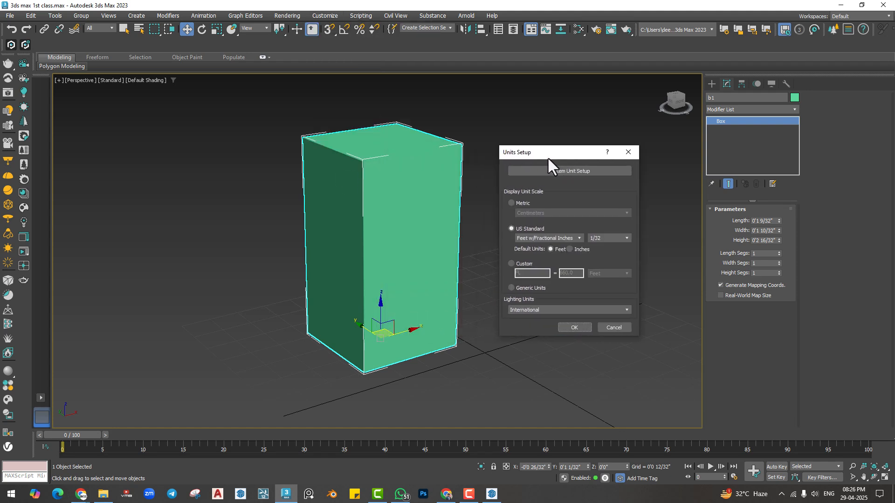
pyautogui.click(511, 203)
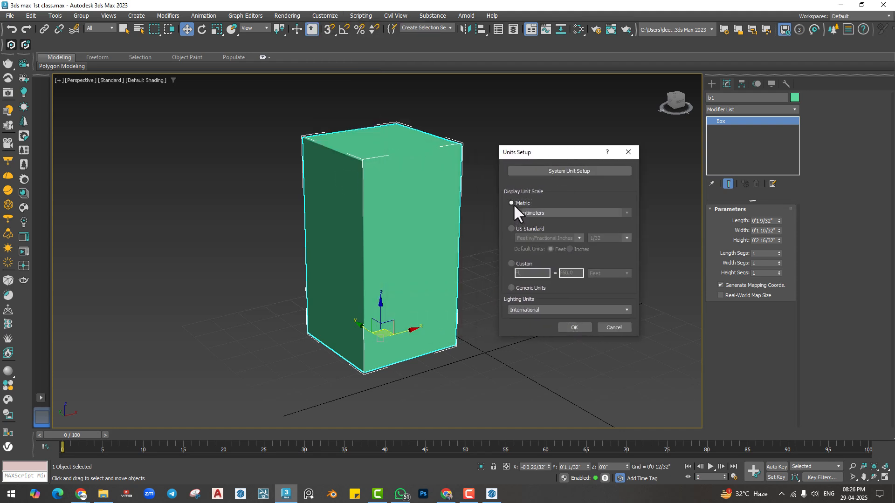
pyautogui.click(522, 212)
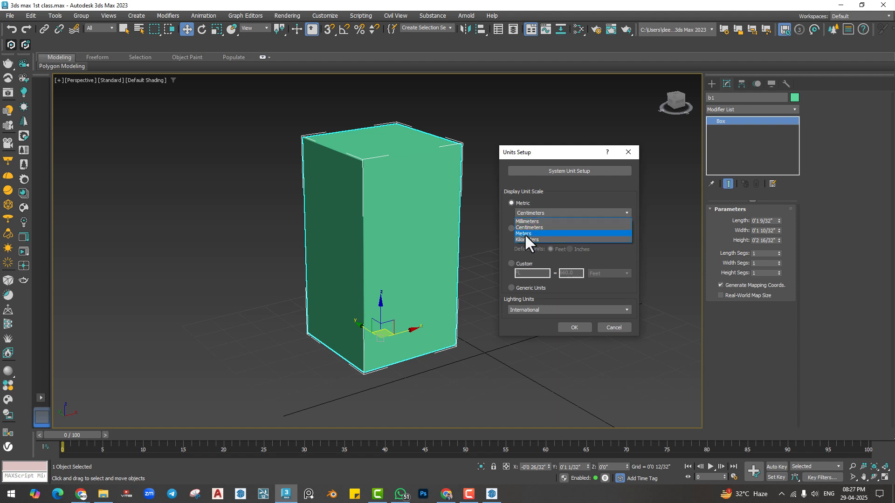
pyautogui.click(527, 220)
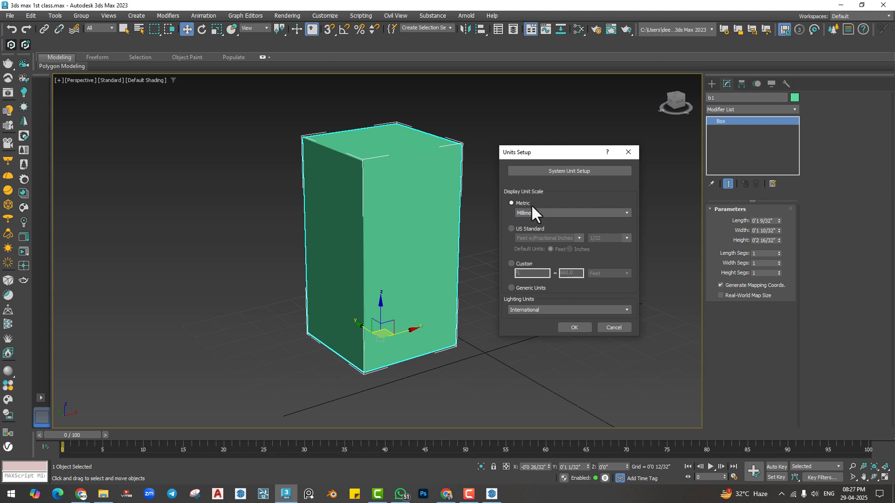
pyautogui.click(575, 326)
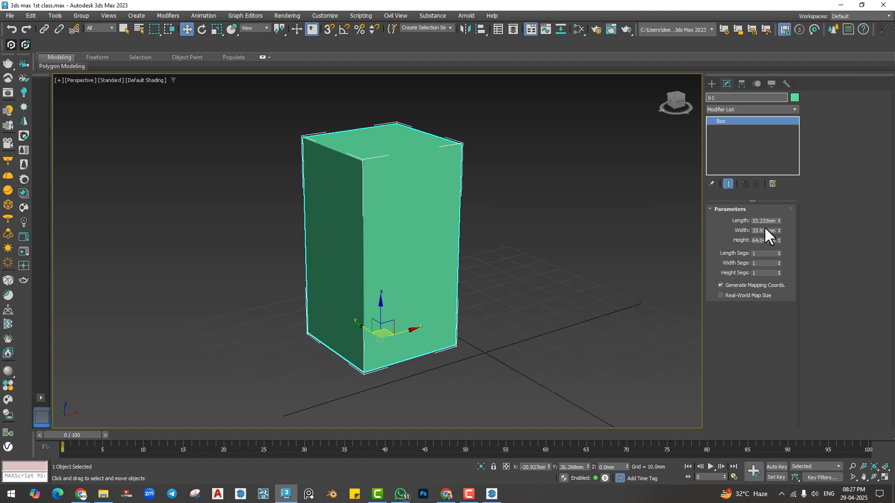
# Step: Set the display unit scale to US Standard with Feet w/Fractional Inches
pyautogui.click(326, 15)
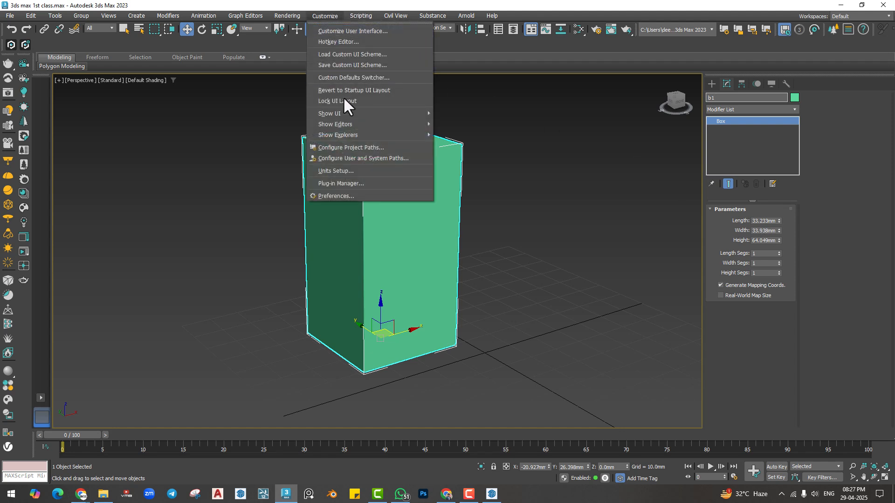
pyautogui.click(337, 171)
pyautogui.click(409, 214)
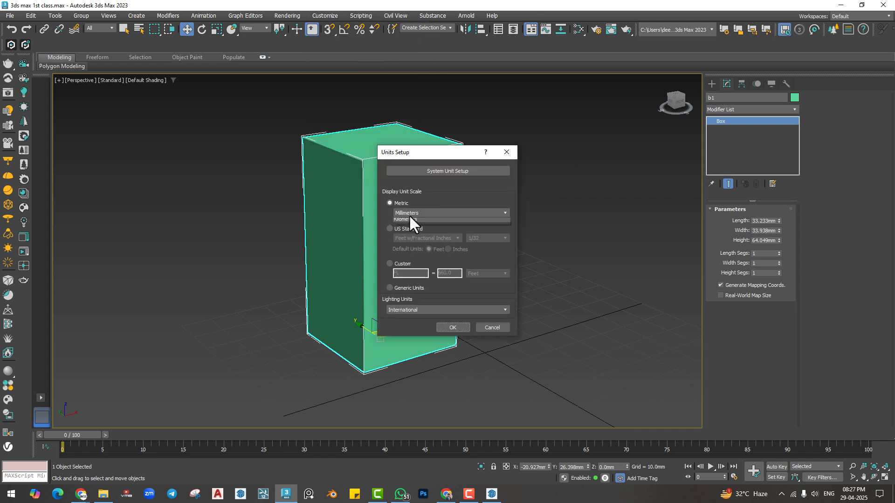
pyautogui.click(425, 153)
pyautogui.moveTo(426, 156); pyautogui.dragTo(539, 138)
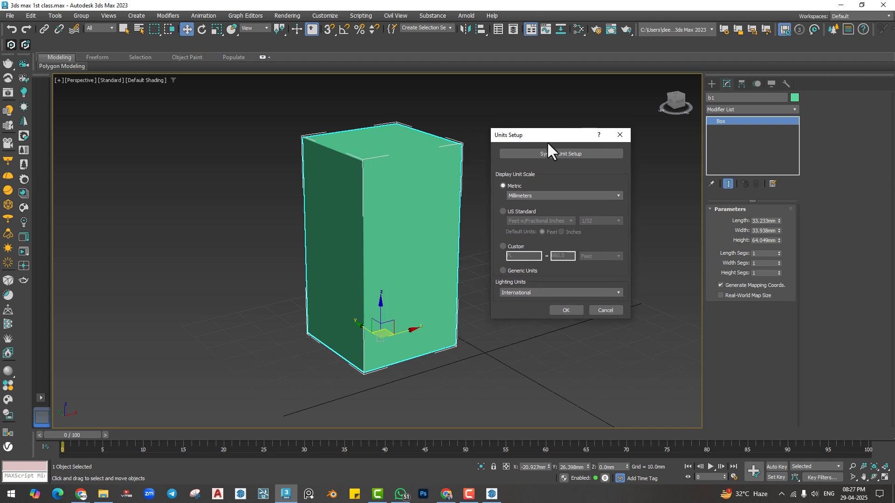
pyautogui.click(511, 212)
pyautogui.click(527, 220)
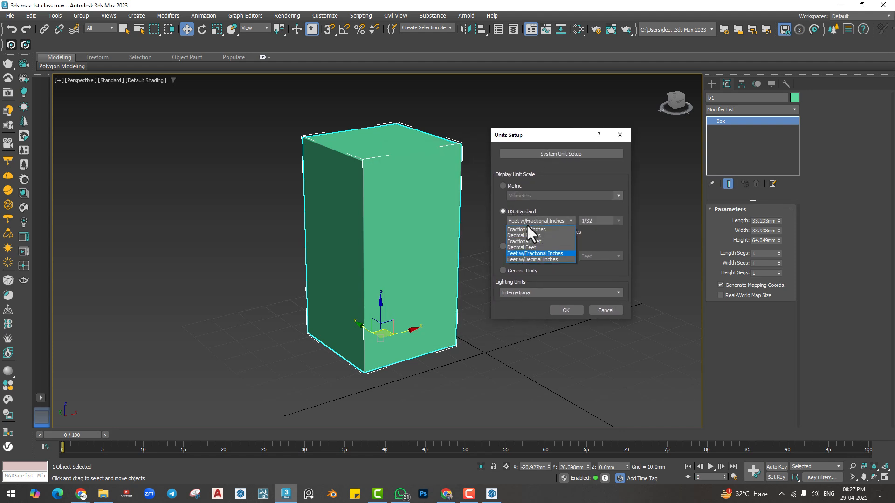
pyautogui.click(526, 253)
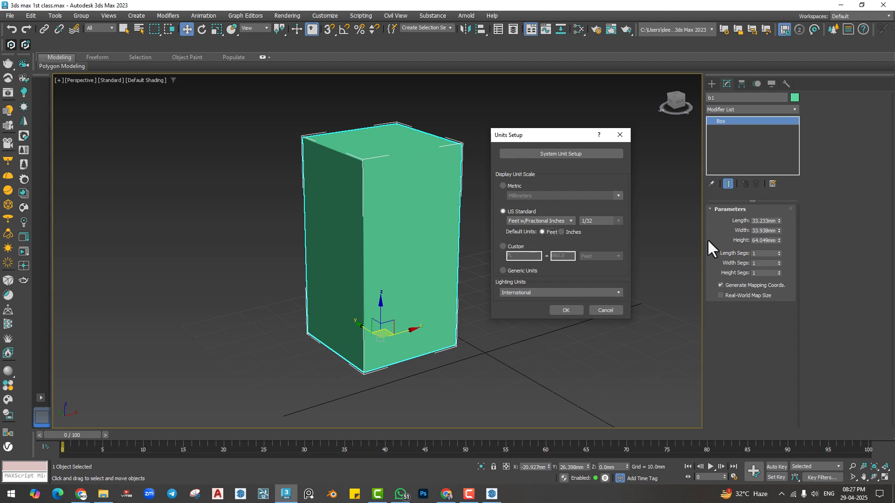
pyautogui.click(570, 309)
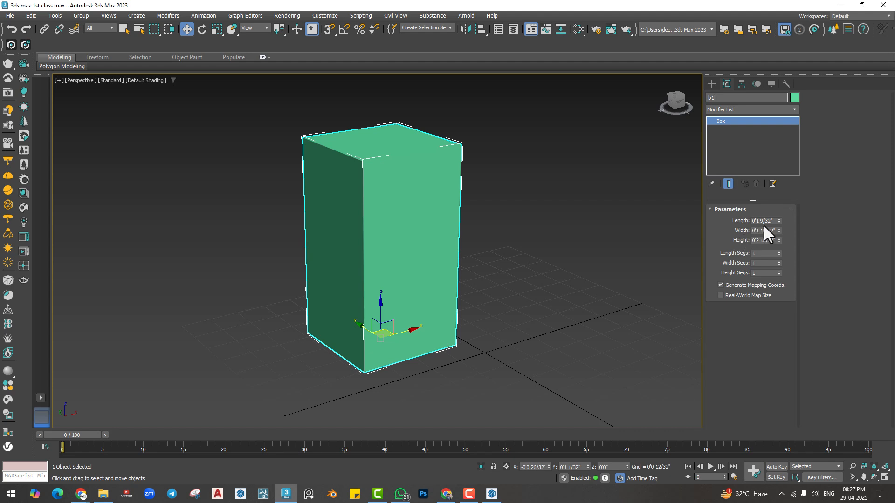
# Step: Set the system unit scale so that 1 unit equals 1.0 Feet and apply the units setup
pyautogui.scroll(-3, 476, 315)
pyautogui.keyDown('alt'); pyautogui.moveTo(462, 321); pyautogui.dragTo(489, 333, button='middle'); pyautogui.keyUp('alt')
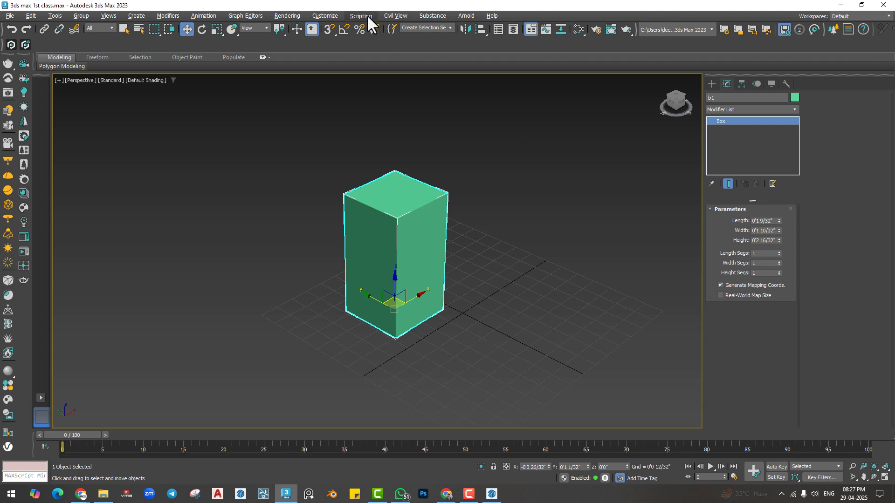
pyautogui.click(326, 15)
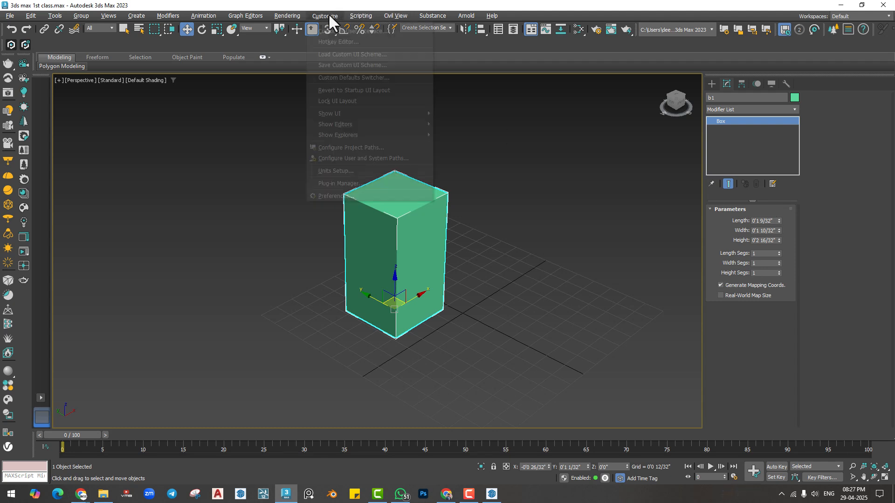
pyautogui.click(340, 171)
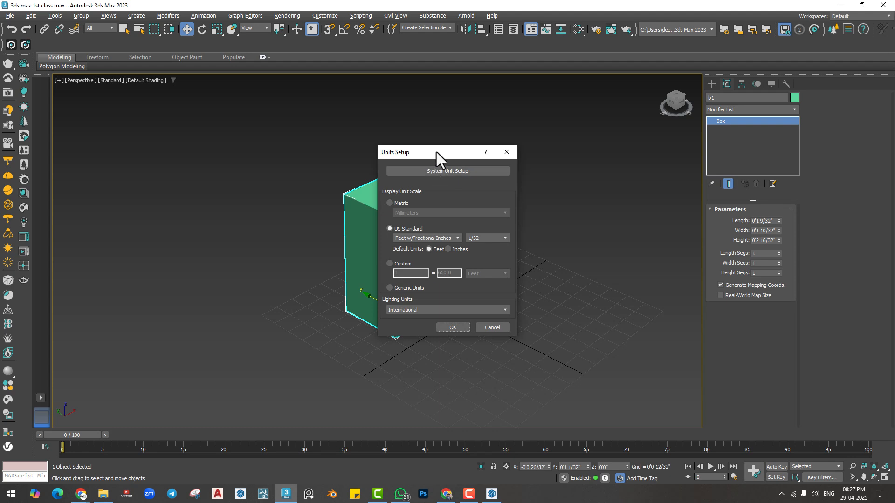
pyautogui.moveTo(437, 151); pyautogui.dragTo(503, 154)
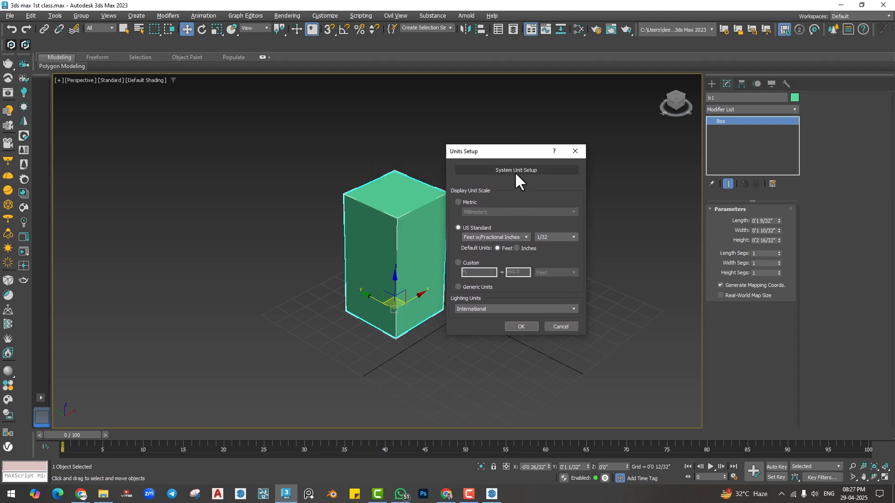
pyautogui.click(514, 172)
pyautogui.moveTo(509, 189); pyautogui.dragTo(525, 188)
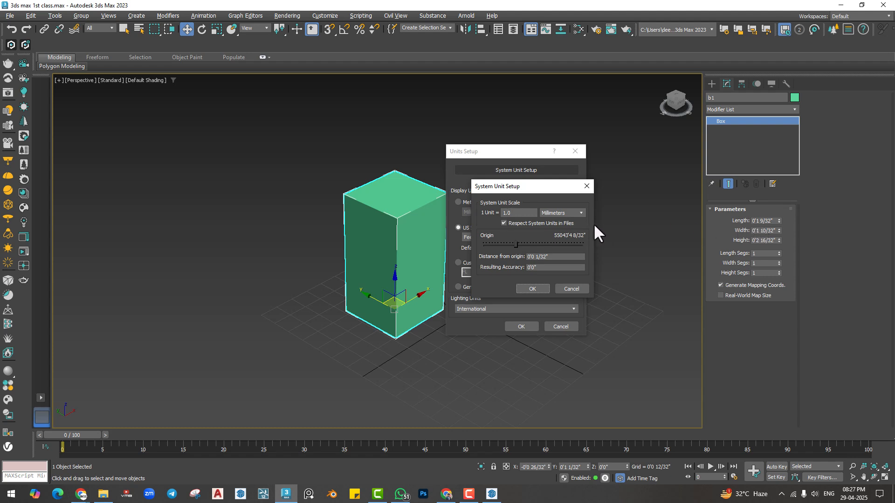
pyautogui.click(558, 212)
pyautogui.click(553, 231)
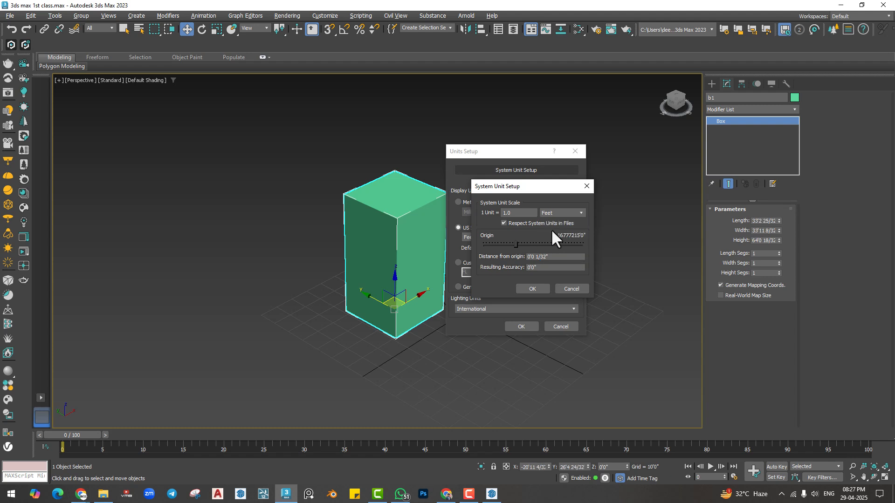
pyautogui.click(532, 289)
pyautogui.click(522, 325)
pyautogui.moveTo(419, 275); pyautogui.dragTo(431, 254, button='middle')
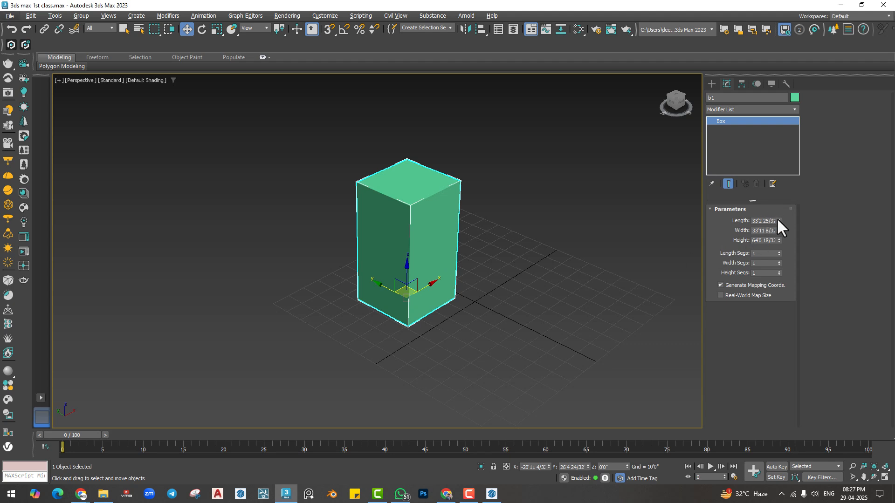
# Step: Reduce the box's length to about 7'11 22/32"
pyautogui.moveTo(777, 220); pyautogui.dragTo(777, 254)
pyautogui.scroll(3, 383, 298)
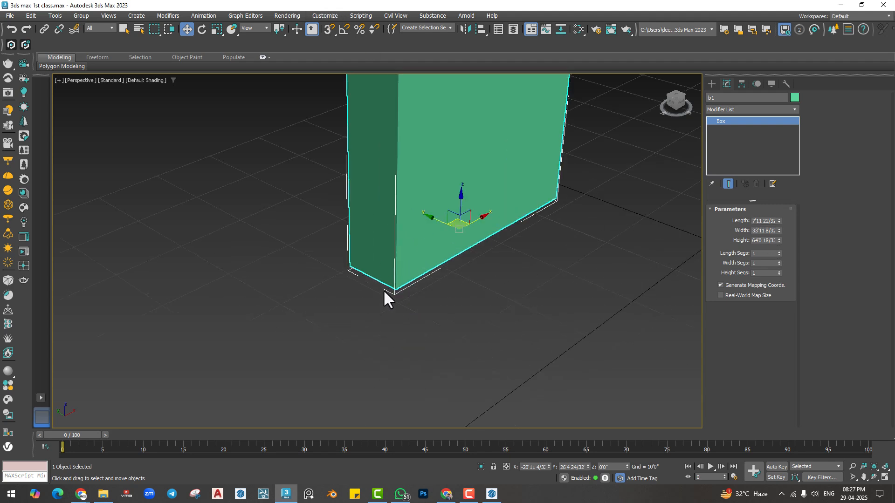
pyautogui.scroll(-1, 351, 280)
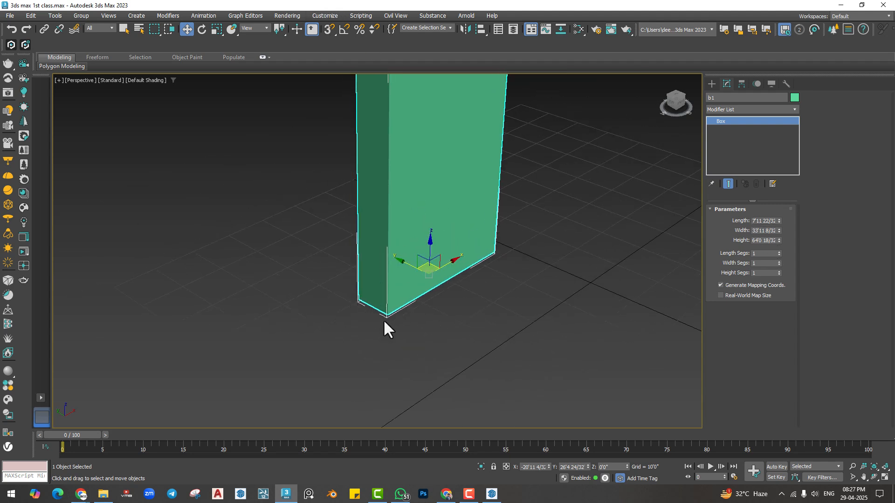
pyautogui.scroll(-3, 384, 321)
pyautogui.moveTo(373, 325); pyautogui.dragTo(361, 314, button='middle')
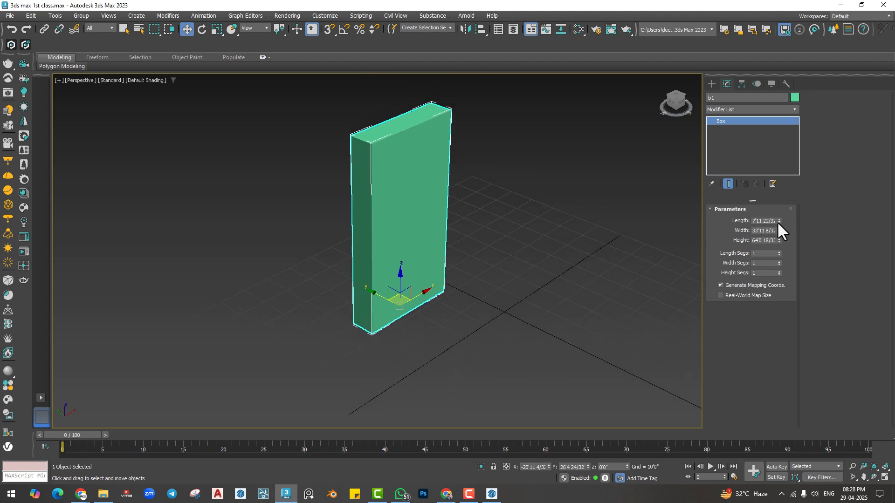
# Step: Set the system unit scale so that 1 unit equals 1.0 Inches and apply the units setup
pyautogui.click(320, 16)
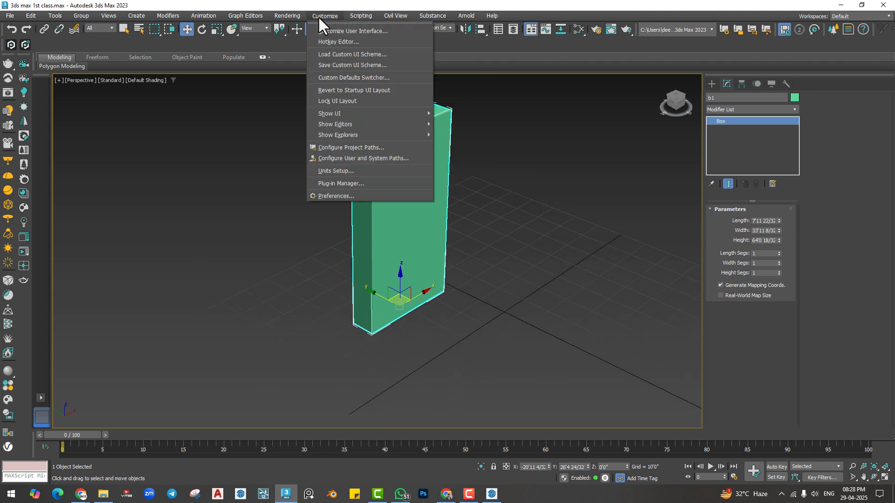
pyautogui.click(338, 168)
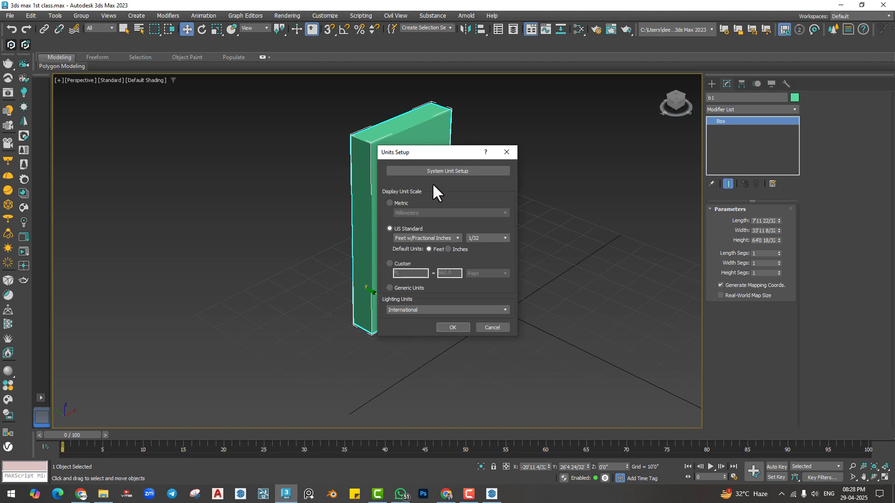
pyautogui.click(442, 170)
pyautogui.click(472, 215)
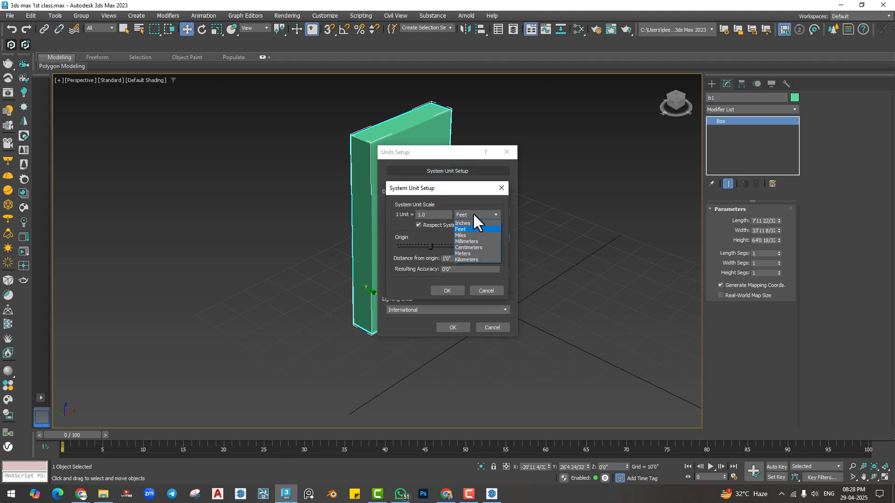
pyautogui.click(467, 222)
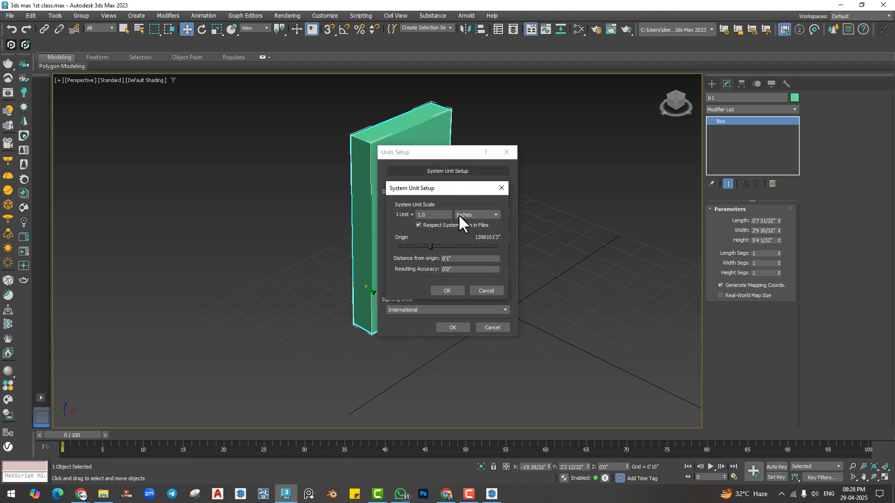
pyautogui.click(448, 289)
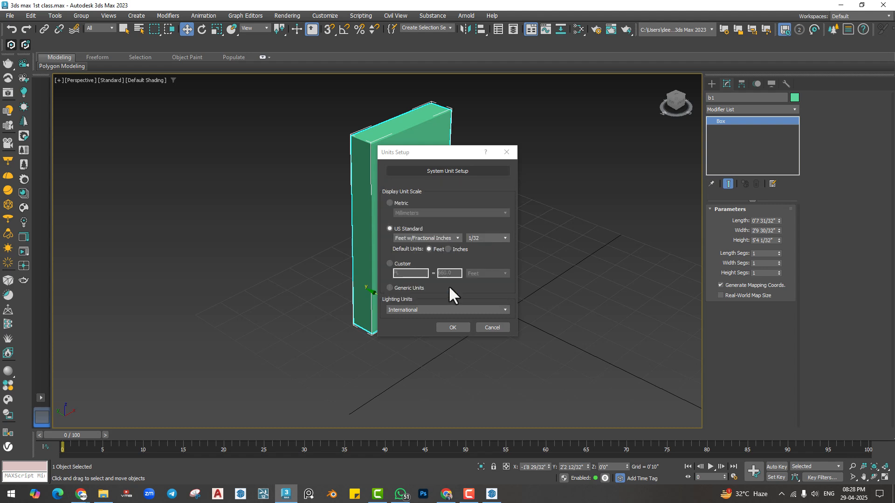
pyautogui.click(458, 327)
# Step: Lengthen the box to about 7'7 4/32" and move it toward the grid's center, to about X 0'8 3/32", Y 0'10 9/32"
pyautogui.moveTo(459, 321); pyautogui.dragTo(541, 316, button='middle')
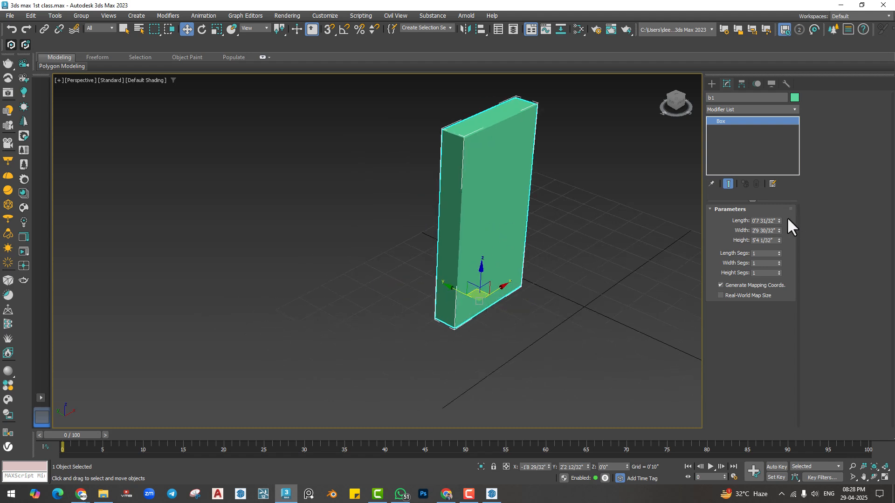
pyautogui.moveTo(778, 221); pyautogui.dragTo(749, 365)
pyautogui.moveTo(553, 306); pyautogui.dragTo(439, 305, button='middle')
pyautogui.scroll(-2, 438, 306)
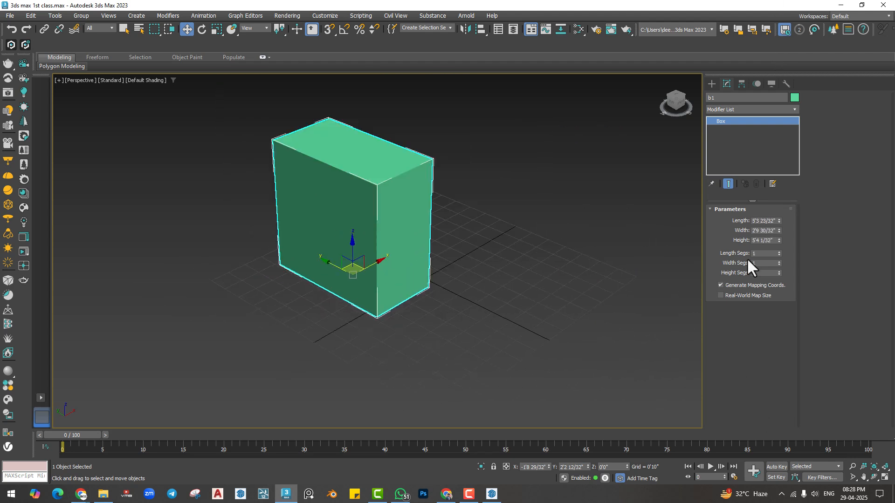
pyautogui.moveTo(779, 220); pyautogui.dragTo(780, 201)
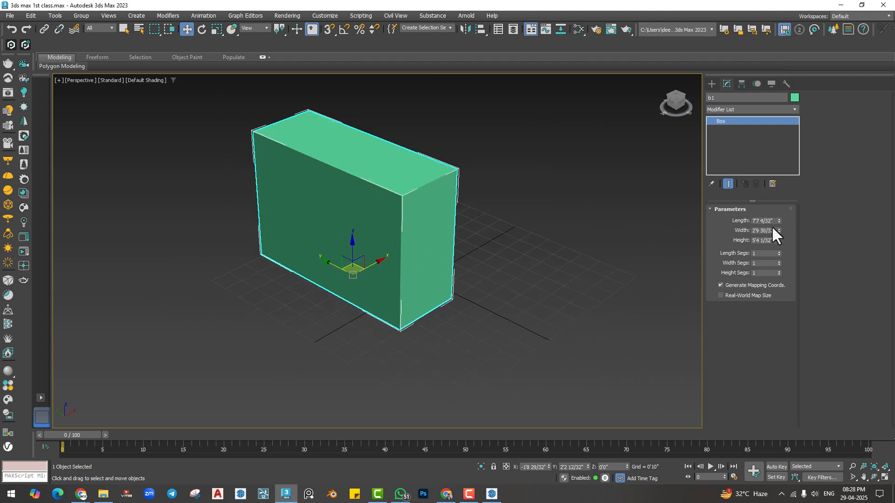
pyautogui.moveTo(343, 269); pyautogui.dragTo(445, 257)
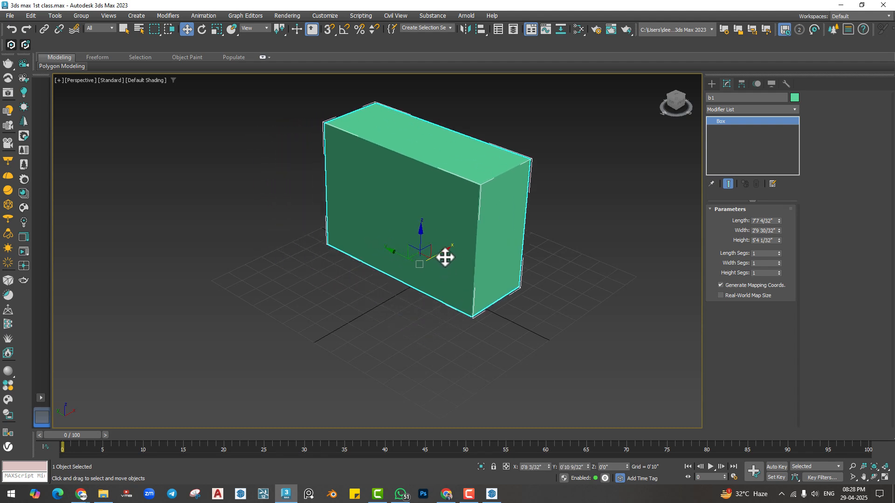
# Step: Check the home grid's spacing in the Grid and Snap Settings and minimize the dialog
pyautogui.rightClick(326, 30)
pyautogui.click(435, 196)
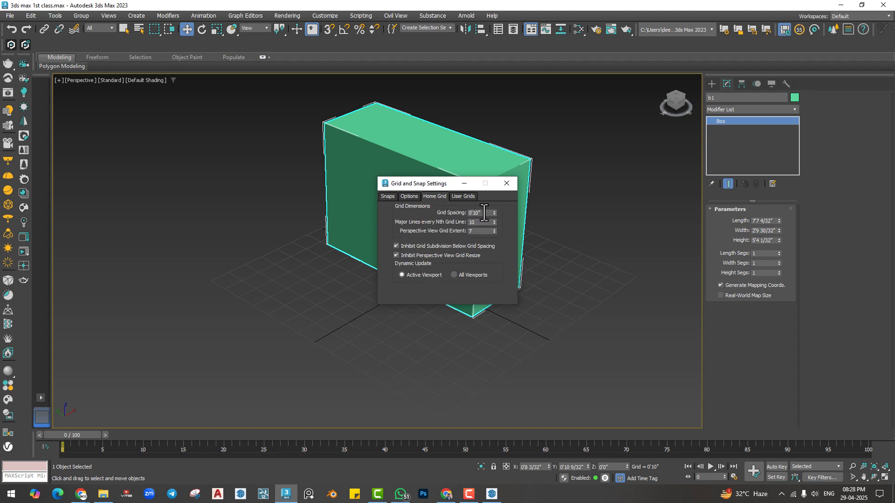
pyautogui.doubleClick(475, 212)
pyautogui.click(466, 183)
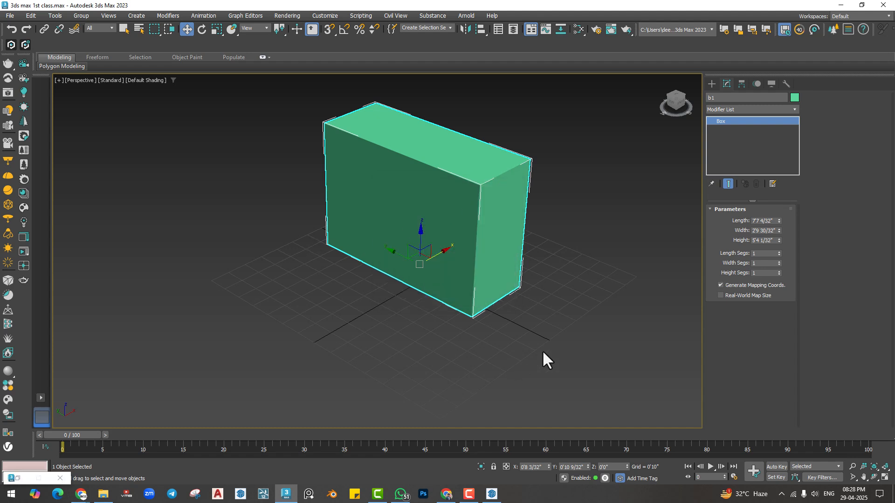
# Step: Move the box along Y to about 0'2 28/32" and adjust its length to about 3'5 20/32"
pyautogui.moveTo(779, 221); pyautogui.dragTo(776, 185)
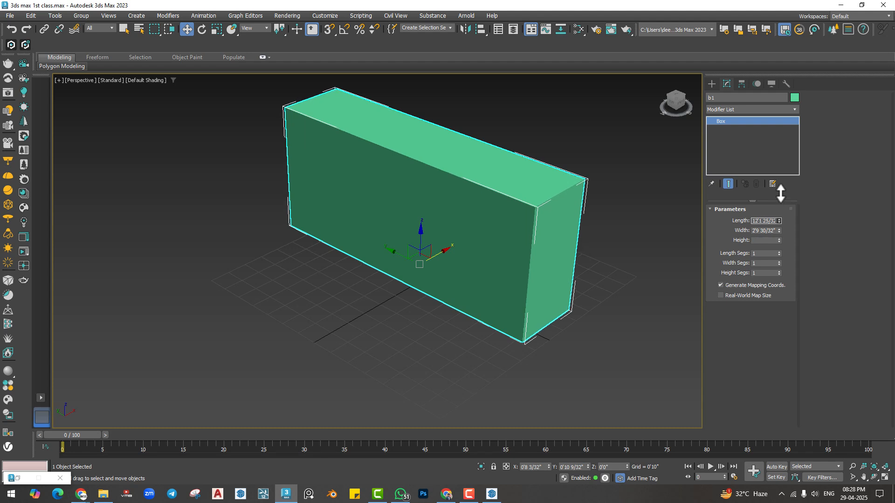
pyautogui.moveTo(407, 256); pyautogui.dragTo(412, 263)
pyautogui.moveTo(778, 221); pyautogui.dragTo(778, 247)
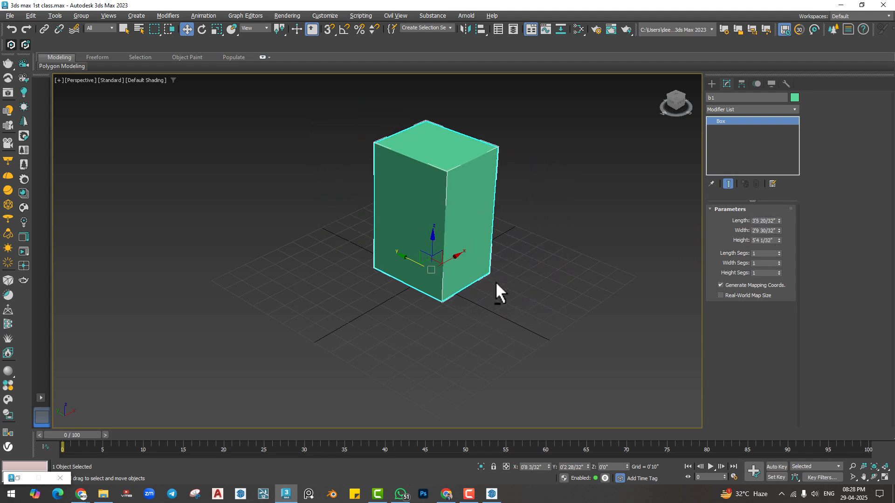
pyautogui.keyDown('alt'); pyautogui.moveTo(496, 285); pyautogui.dragTo(462, 298, button='middle'); pyautogui.keyUp('alt')
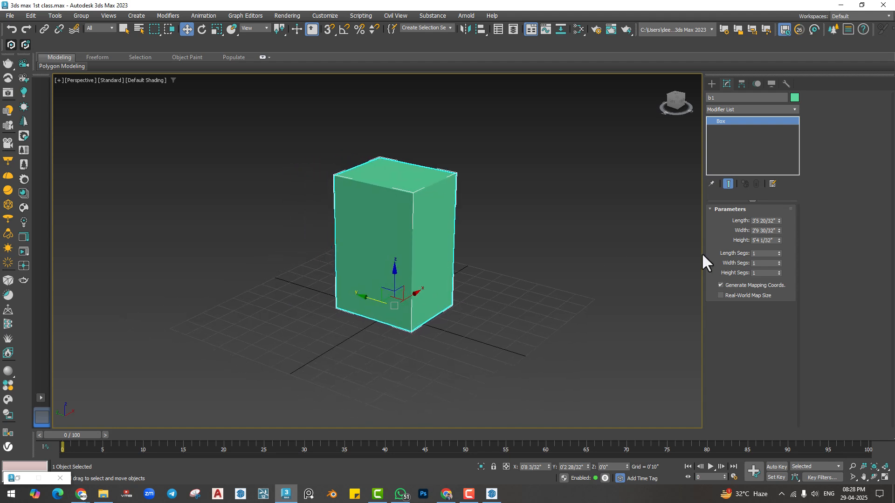
# Step: Set the box's length to 5'0" and its width to 3'0"
pyautogui.moveTo(779, 219); pyautogui.dragTo(779, 219)
pyautogui.click(764, 223)
pyautogui.doubleClick(764, 224)
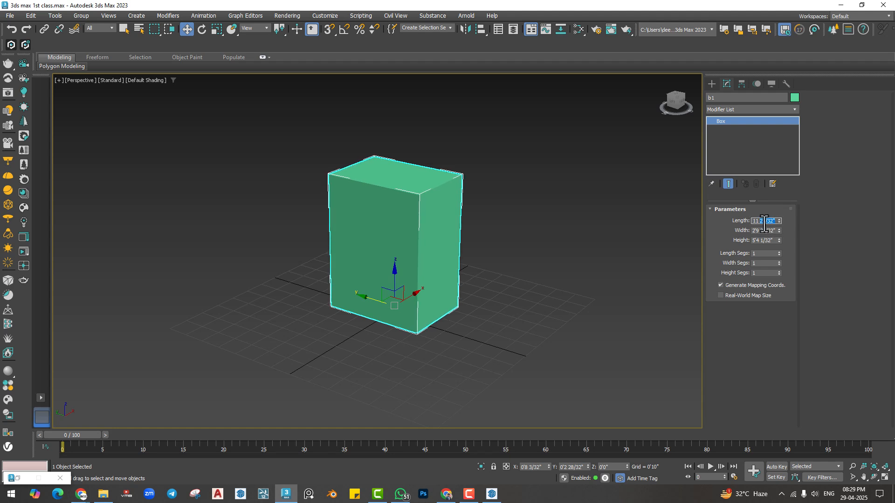
pyautogui.tripleClick(765, 223)
pyautogui.write("5'")
pyautogui.press('Return')
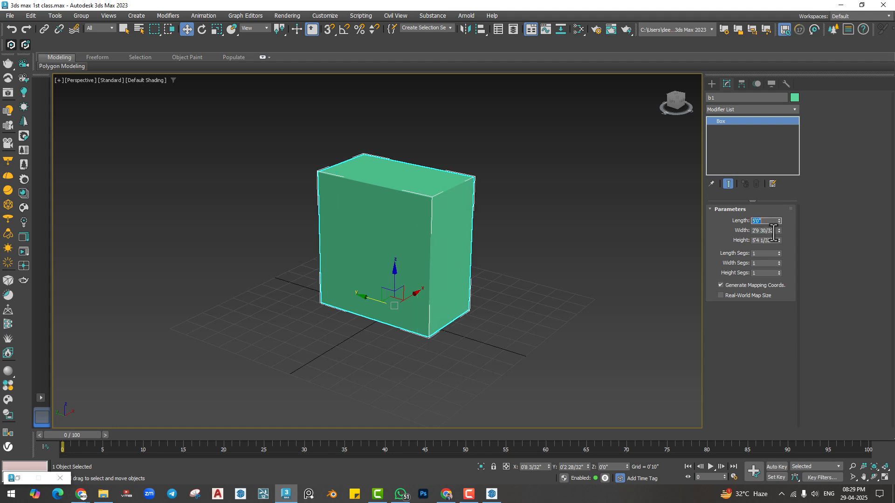
pyautogui.press('Tab')
pyautogui.write('3')
pyautogui.press('Return')
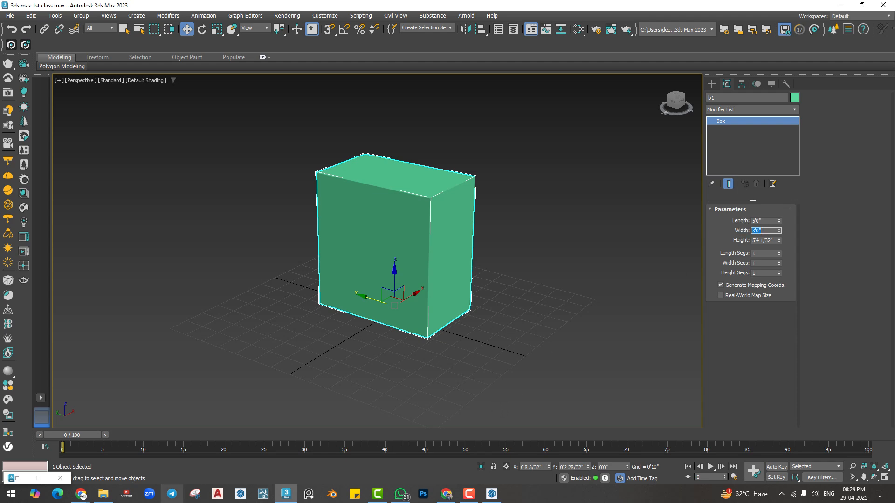
# Step: Switch to the Google Meet window to check the meeting participants, and return to 3ds Max
pyautogui.moveTo(80, 494)
pyautogui.click(67, 466)
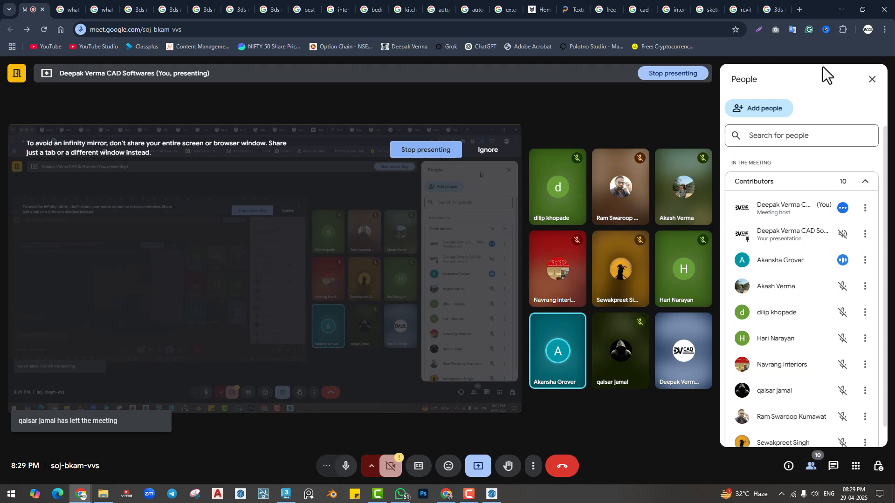
pyautogui.click(841, 9)
# Step: Set the system unit scale so that 1 unit equals 1.0 Millimeters and apply the units setup
pyautogui.moveTo(409, 271); pyautogui.dragTo(405, 250, button='middle')
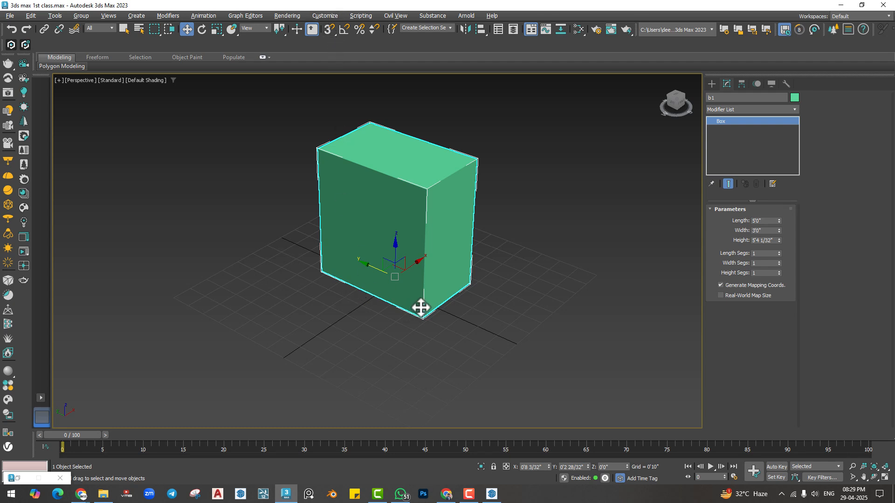
pyautogui.click(331, 16)
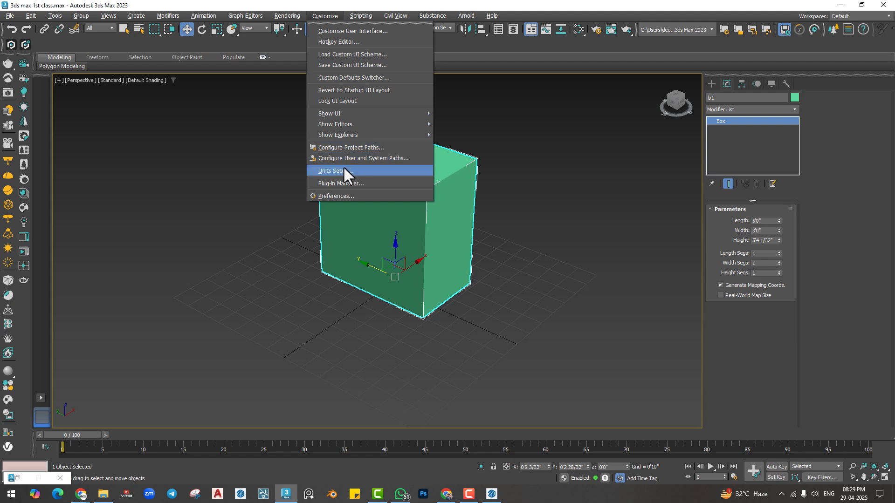
pyautogui.click(344, 169)
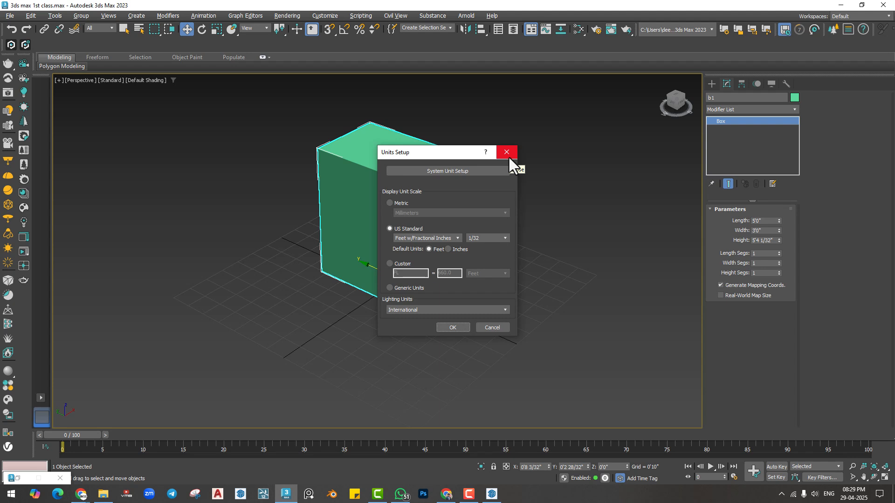
pyautogui.click(443, 171)
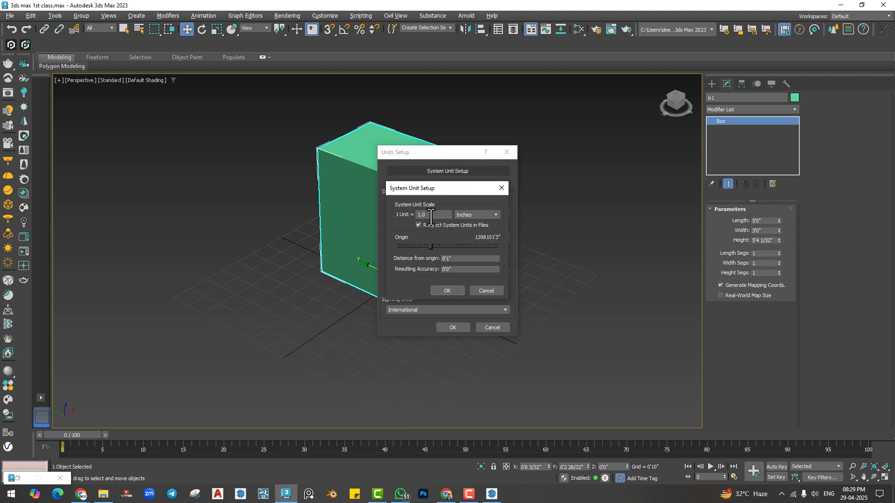
pyautogui.click(476, 215)
pyautogui.click(466, 242)
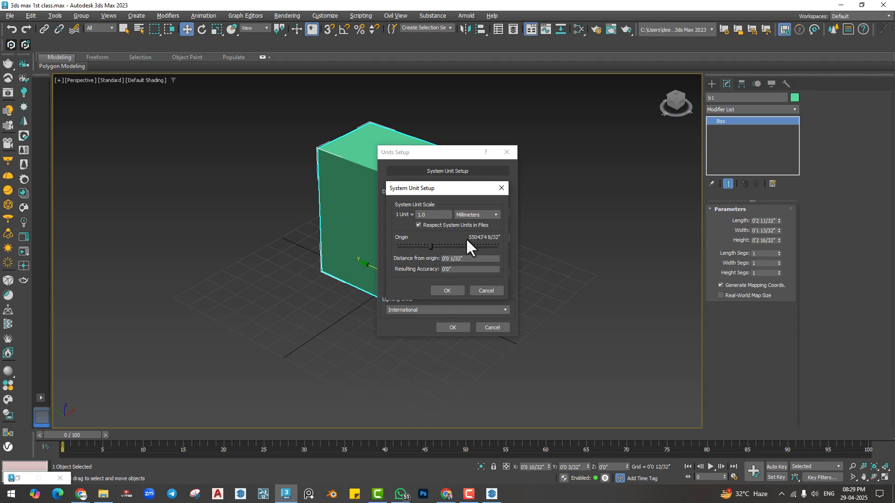
pyautogui.click(447, 290)
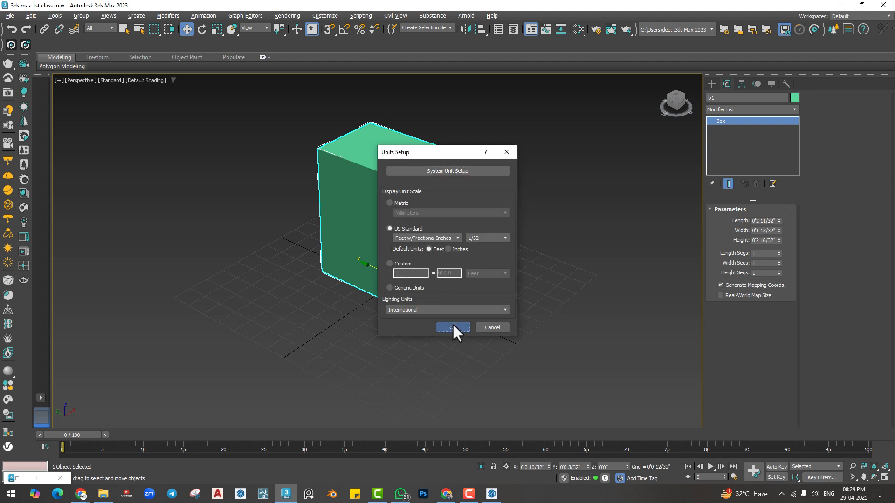
pyautogui.click(452, 328)
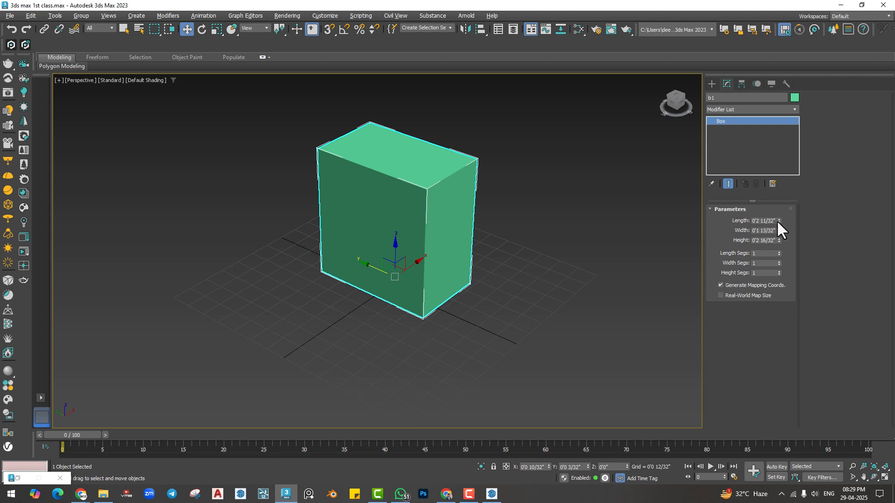
# Step: Increase the box's length to about 0'3 9/32"
pyautogui.moveTo(778, 221); pyautogui.dragTo(770, 201)
pyautogui.moveTo(343, 315); pyautogui.dragTo(349, 272, button='middle')
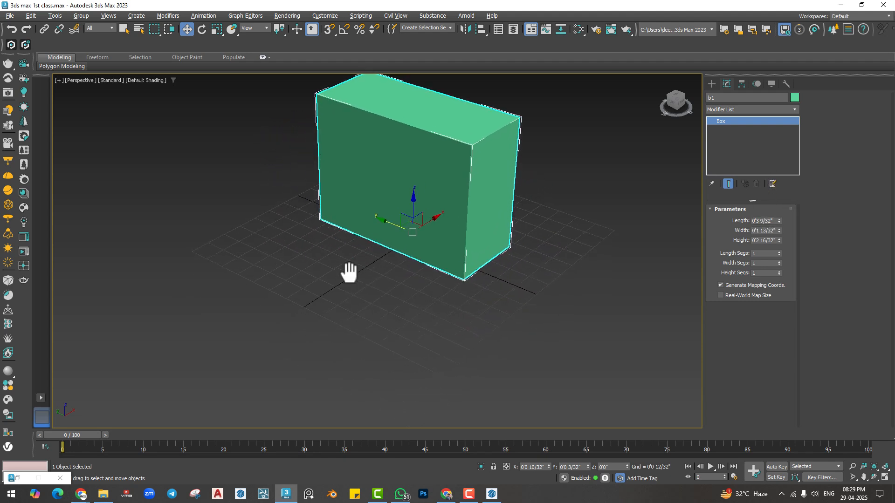
pyautogui.scroll(3, 349, 275)
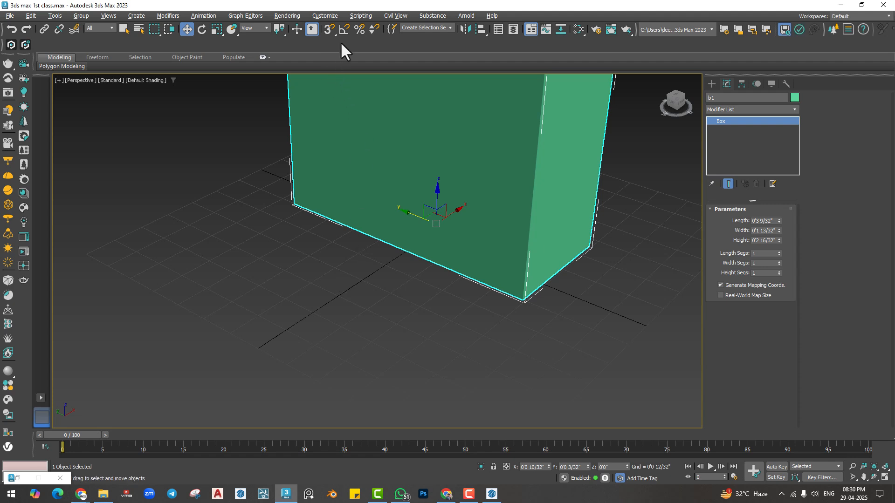
# Step: Check the home grid's spacing under the millimeter system units and close the Grid and Snap Settings
pyautogui.rightClick(327, 30)
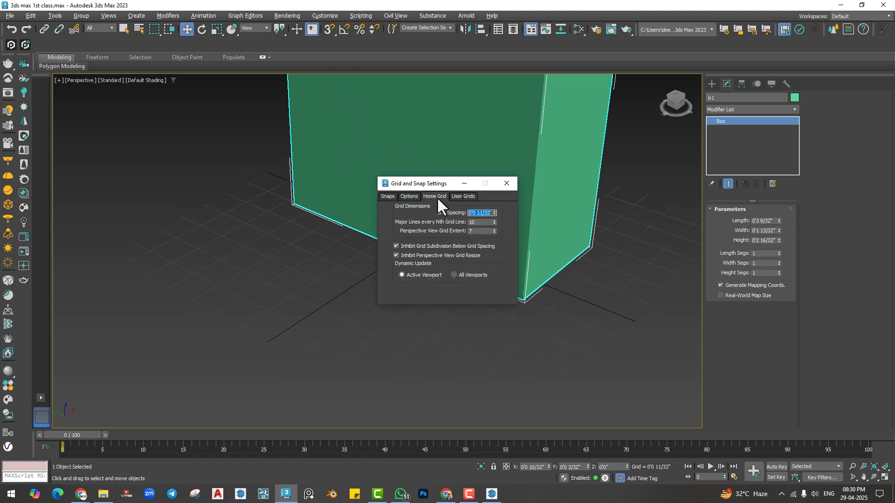
pyautogui.click(506, 184)
pyautogui.moveTo(504, 191); pyautogui.dragTo(432, 270, button='middle')
# Step: Set the system unit scale so that 1 unit equals 1.0 Inches and apply the units setup
pyautogui.click(318, 15)
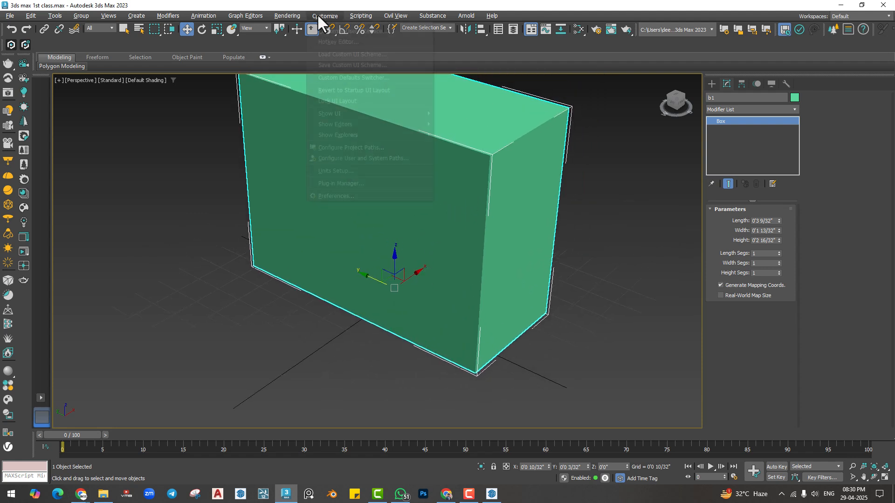
pyautogui.click(335, 171)
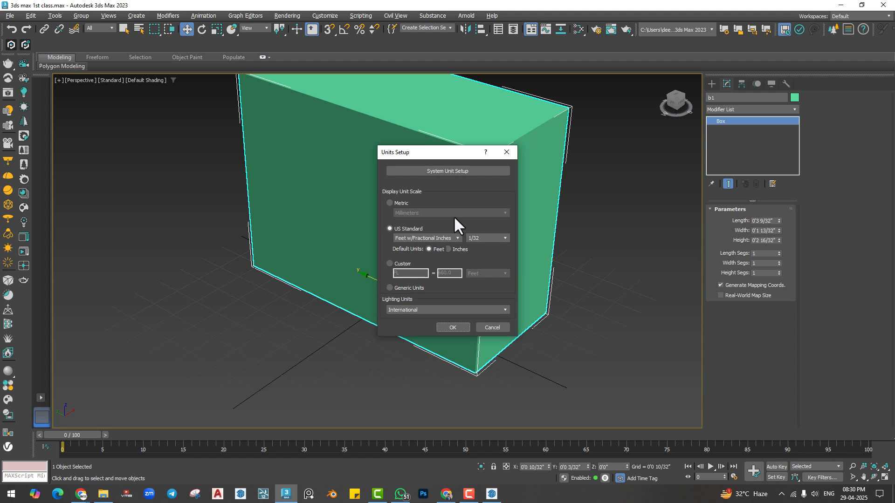
pyautogui.click(440, 172)
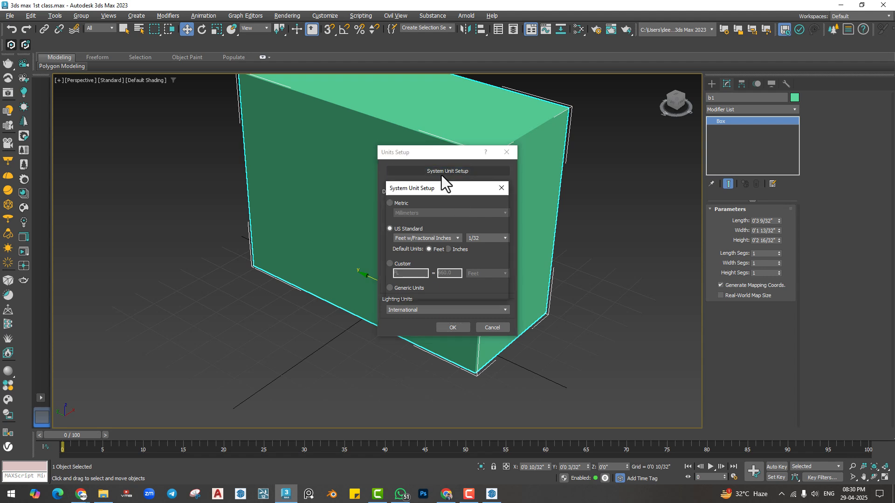
pyautogui.click(485, 214)
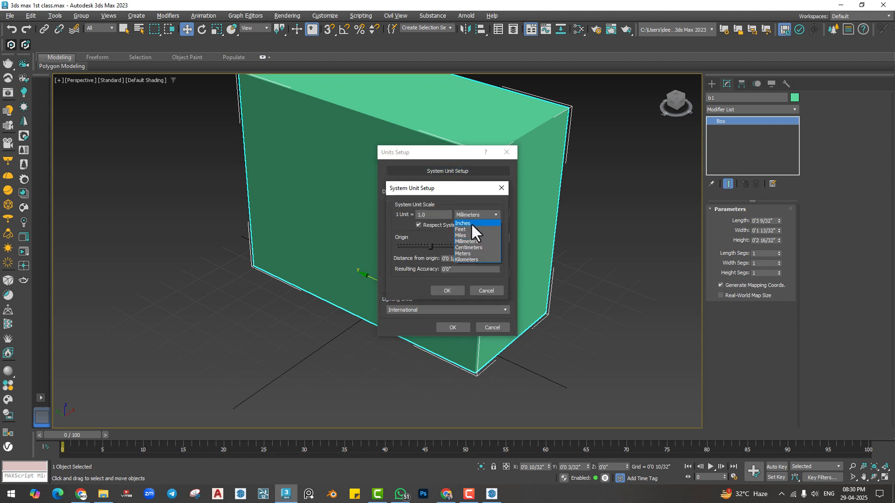
pyautogui.click(471, 223)
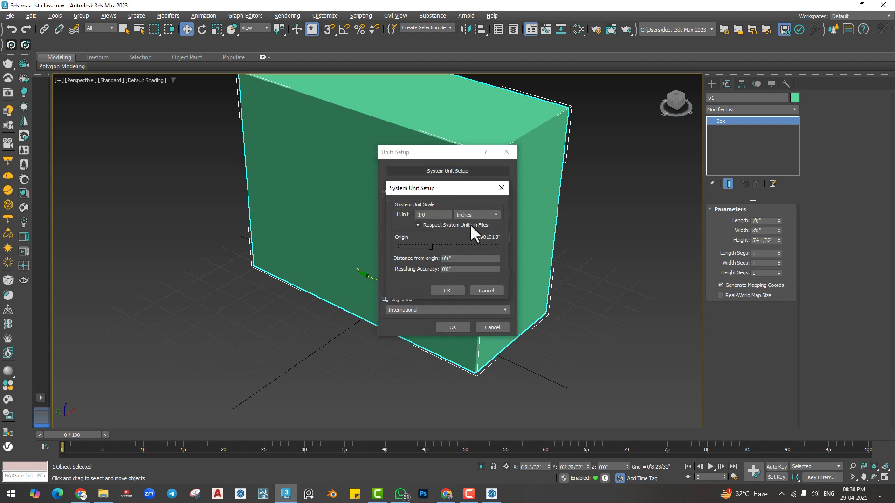
pyautogui.click(455, 290)
pyautogui.click(453, 327)
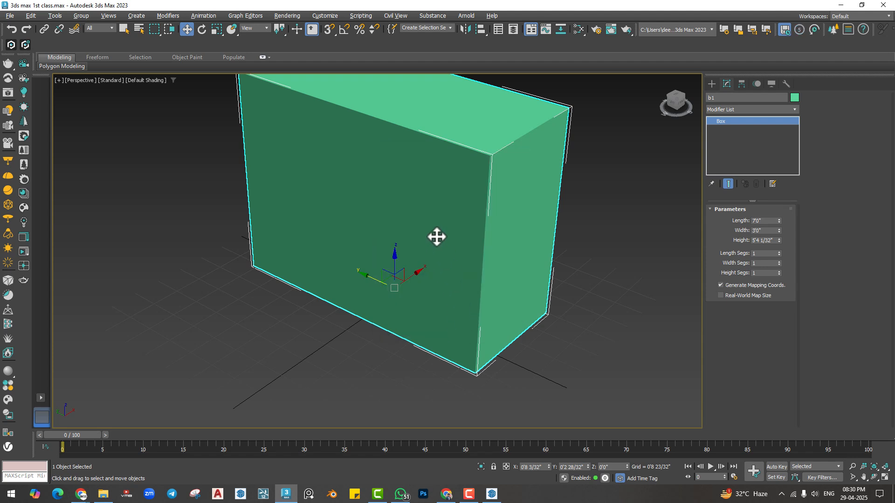
# Step: Set the home grid spacing to 0'10" and close the Grid and Snap Settings
pyautogui.scroll(-4, 427, 272)
pyautogui.scroll(5, 429, 272)
pyautogui.scroll(-2, 429, 271)
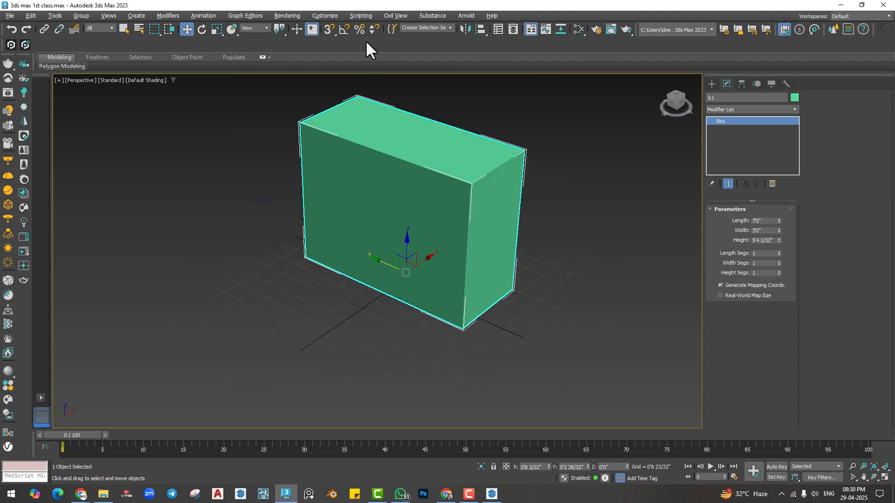
pyautogui.rightClick(336, 31)
pyautogui.click(432, 196)
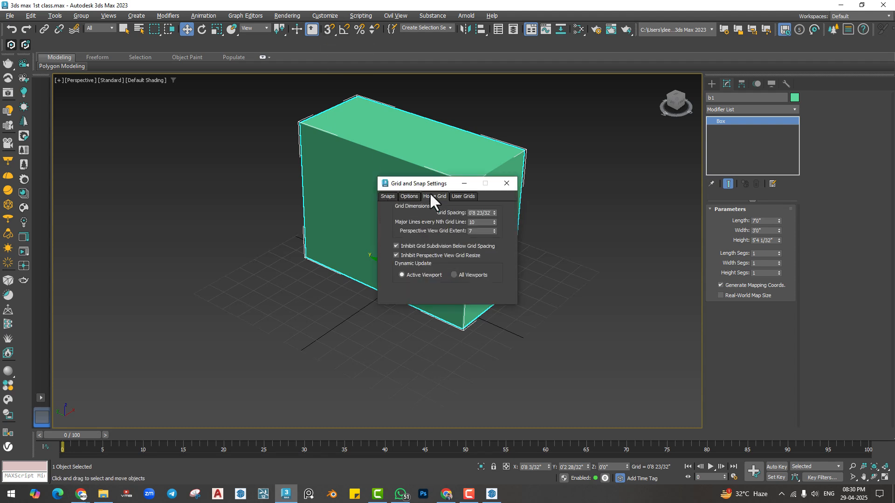
pyautogui.rightClick(494, 213)
pyautogui.moveTo(484, 213); pyautogui.dragTo(454, 217)
pyautogui.click(506, 184)
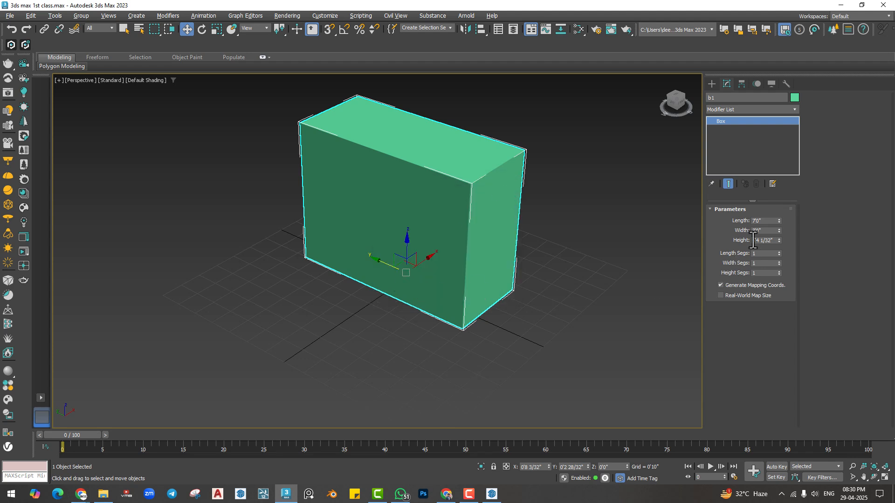
# Step: Stretch the box's length to about 11'7", and shorten it to about 5'9"
pyautogui.moveTo(779, 221); pyautogui.dragTo(774, 190)
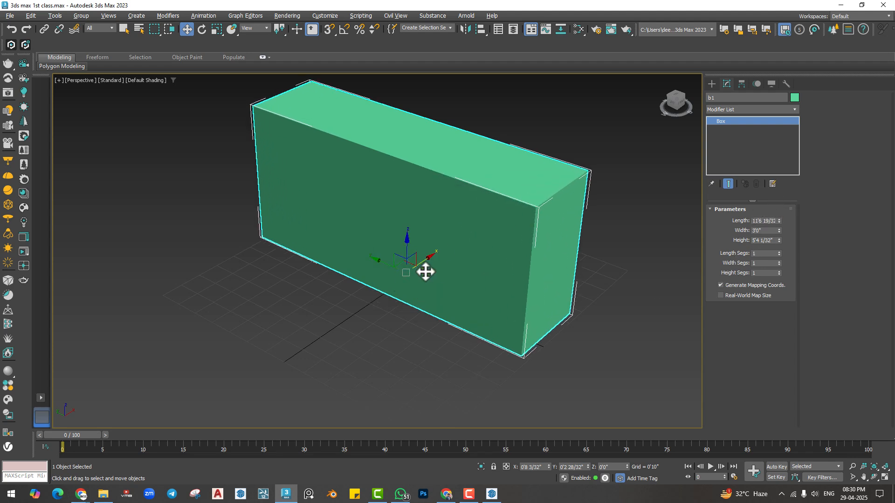
pyautogui.scroll(-3, 425, 267)
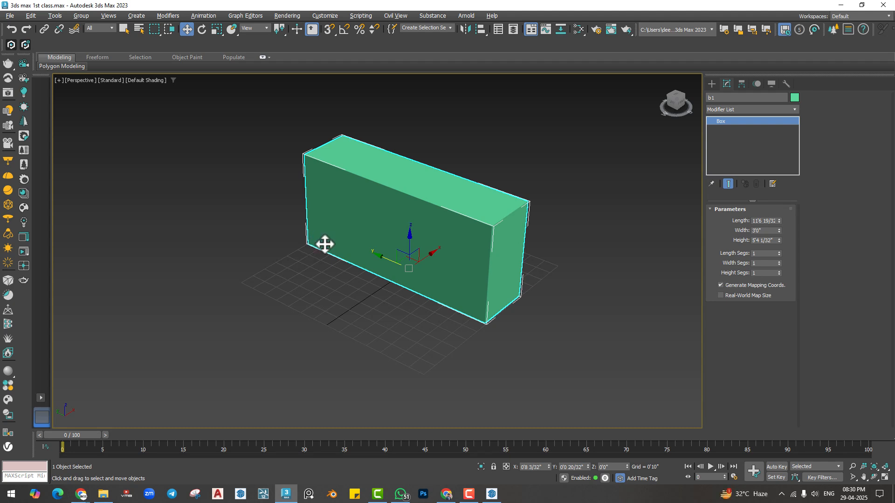
pyautogui.moveTo(778, 220); pyautogui.dragTo(778, 245)
pyautogui.scroll(3, 353, 248)
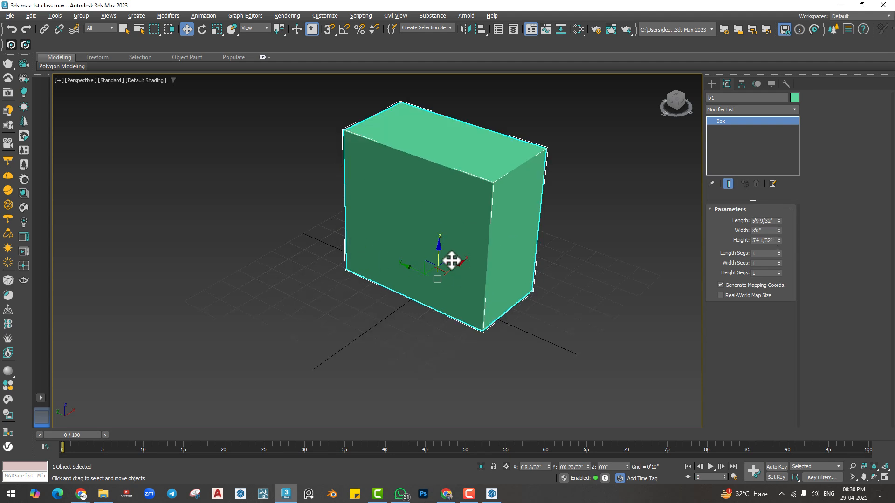
pyautogui.moveTo(453, 259); pyautogui.dragTo(430, 245, button='middle')
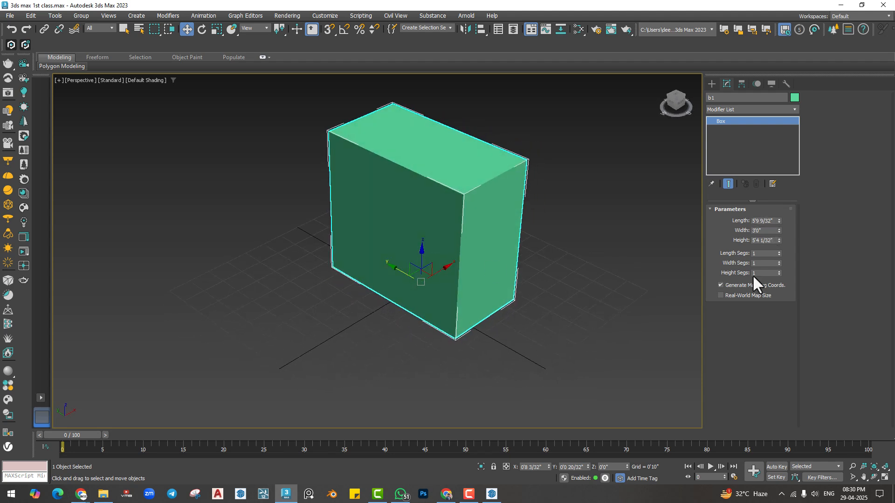
# Step: Set the box's length to 10'0", its width to 5'0" and its height to 6'0"
pyautogui.rightClick(778, 220)
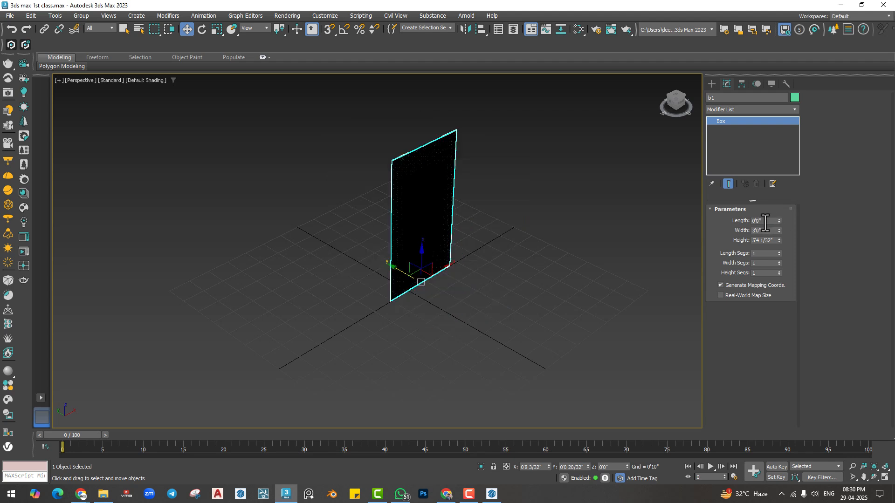
pyautogui.doubleClick(765, 220)
pyautogui.write('10')
pyautogui.press('Return')
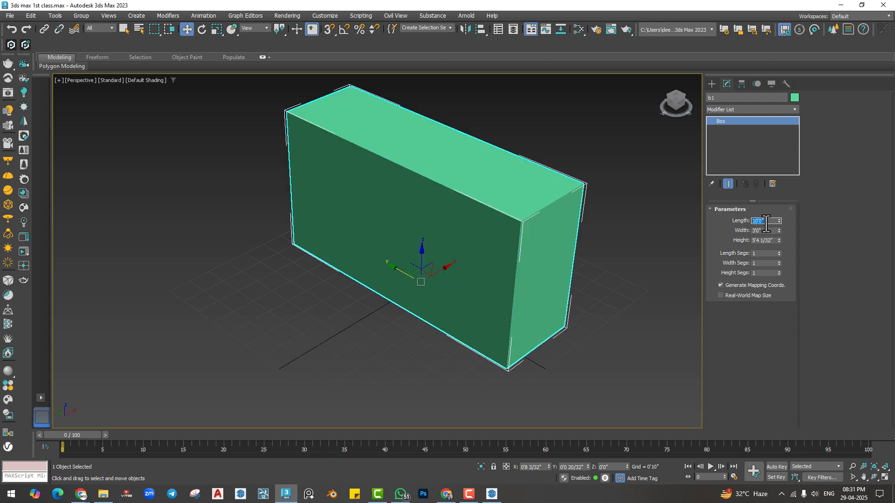
pyautogui.press('Tab')
pyautogui.write('5')
pyautogui.press('Return')
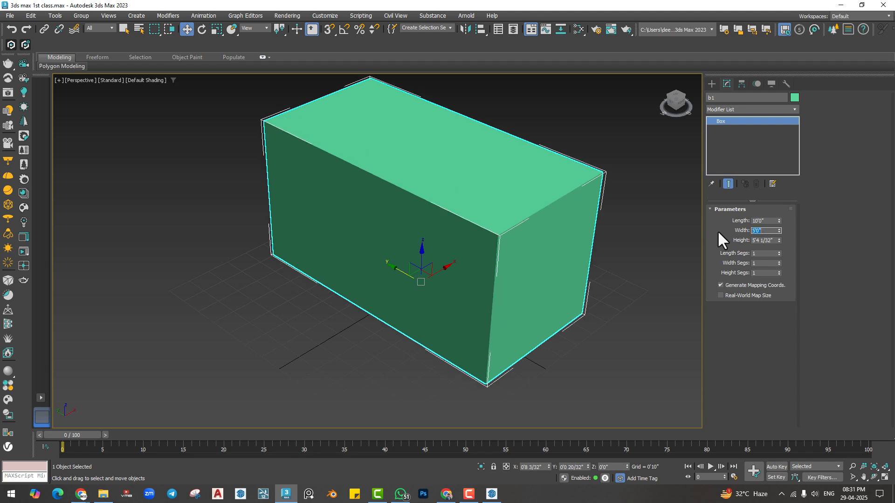
pyautogui.rightClick(778, 241)
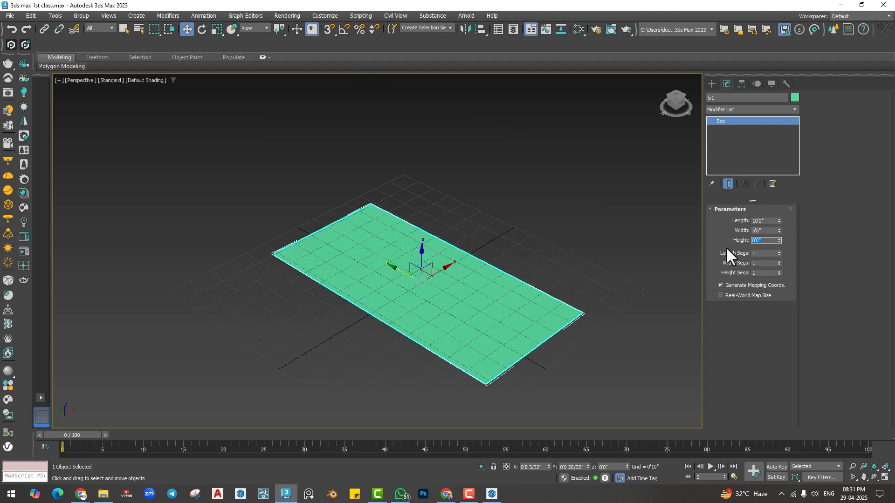
pyautogui.write('6')
pyautogui.press('Return')
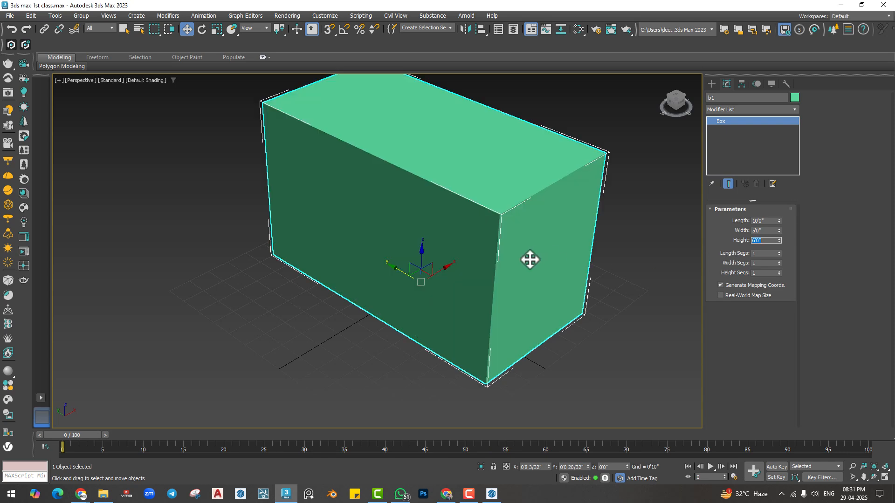
# Step: Turn on the Edged Faces display in the Perspective viewport to show the box's edges
pyautogui.keyDown('alt'); pyautogui.moveTo(530, 260); pyautogui.dragTo(472, 278, button='middle'); pyautogui.keyUp('alt')
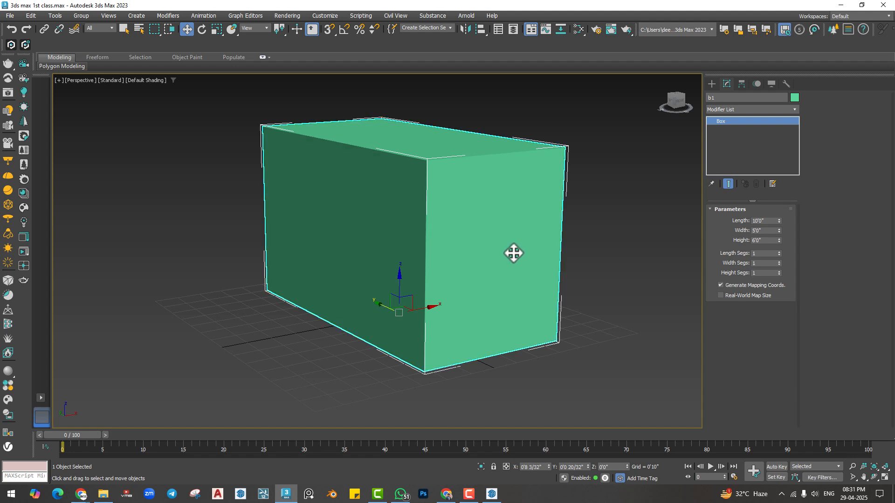
pyautogui.press('F4')
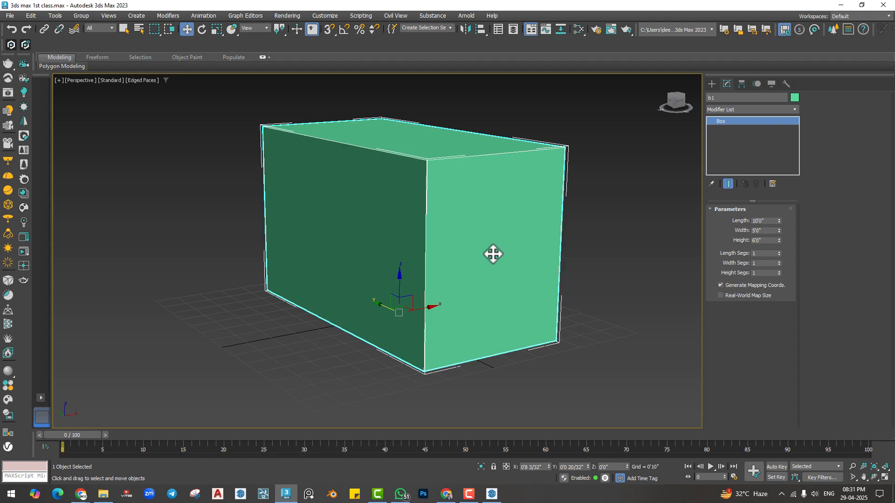
pyautogui.keyDown('alt'); pyautogui.moveTo(491, 254); pyautogui.dragTo(421, 248, button='middle'); pyautogui.keyUp('alt')
pyautogui.keyDown('alt'); pyautogui.moveTo(375, 296); pyautogui.dragTo(446, 286, button='middle'); pyautogui.keyUp('alt')
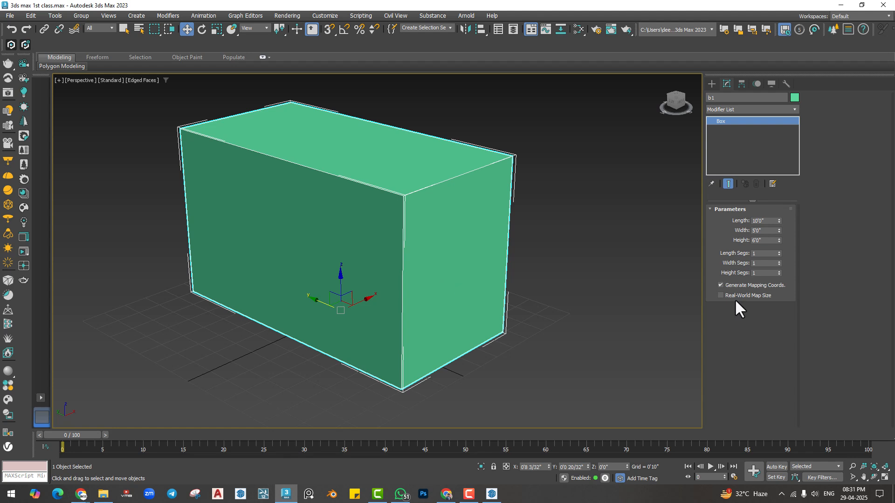
# Step: Increase the box's length segments to 14
pyautogui.click(778, 252)
pyautogui.click(776, 251)
pyautogui.click(776, 251)
pyautogui.click(776, 251)
pyautogui.click(777, 251)
pyautogui.keyDown('alt'); pyautogui.moveTo(398, 320); pyautogui.dragTo(427, 323, button='middle'); pyautogui.keyUp('alt')
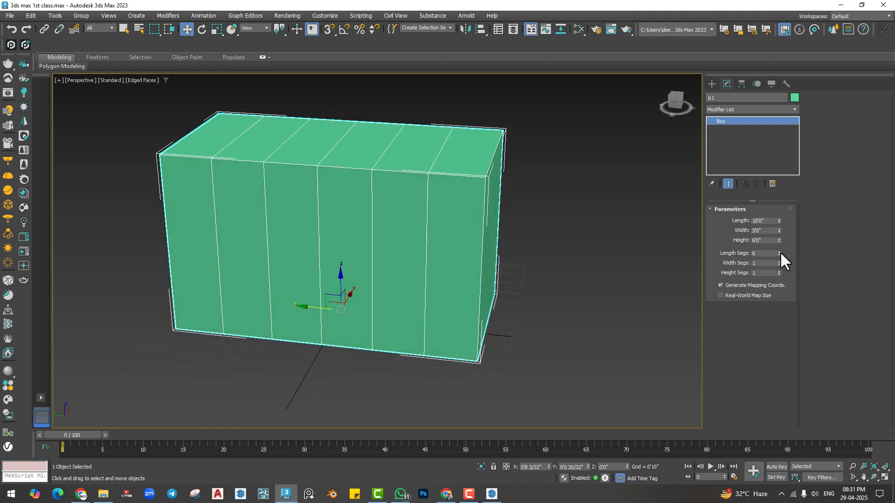
pyautogui.moveTo(778, 252)
pyautogui.mouseDown()
pyautogui.moveTo(779, 223)
pyautogui.moveTo(778, 252)
pyautogui.moveTo(770, 248)
pyautogui.mouseUp()
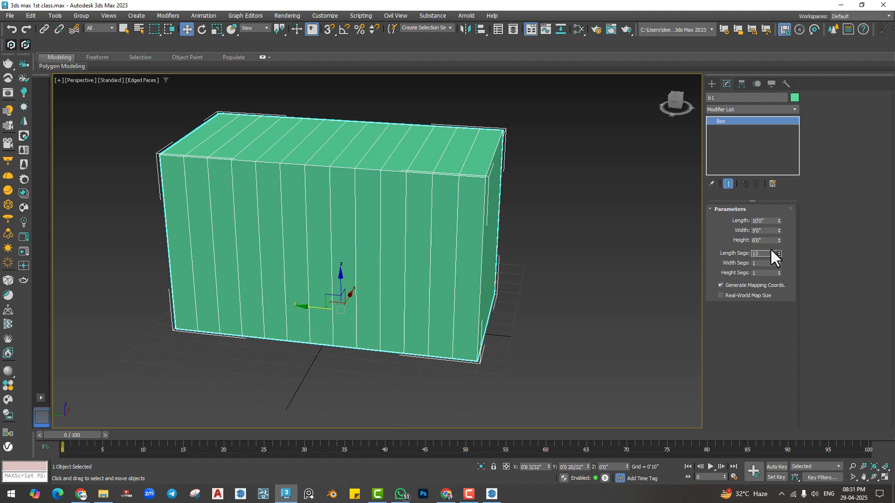
pyautogui.click(778, 252)
pyautogui.keyDown('alt'); pyautogui.moveTo(396, 343); pyautogui.dragTo(421, 344, button='middle'); pyautogui.keyUp('alt')
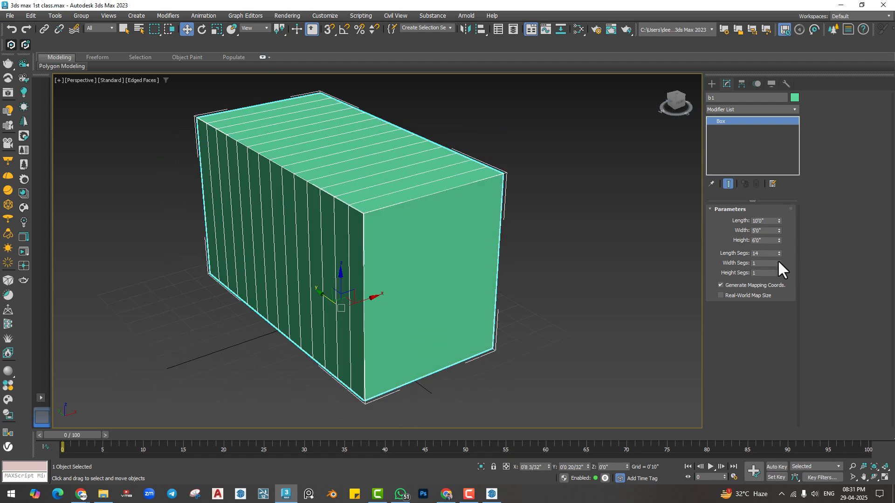
# Step: Increase the box's width segments to 4 and its height segments to 6
pyautogui.moveTo(778, 262)
pyautogui.mouseDown()
pyautogui.moveTo(778, 247)
pyautogui.moveTo(778, 273)
pyautogui.mouseUp()
pyautogui.keyDown('alt'); pyautogui.moveTo(435, 313); pyautogui.dragTo(488, 298, button='middle'); pyautogui.keyUp('alt')
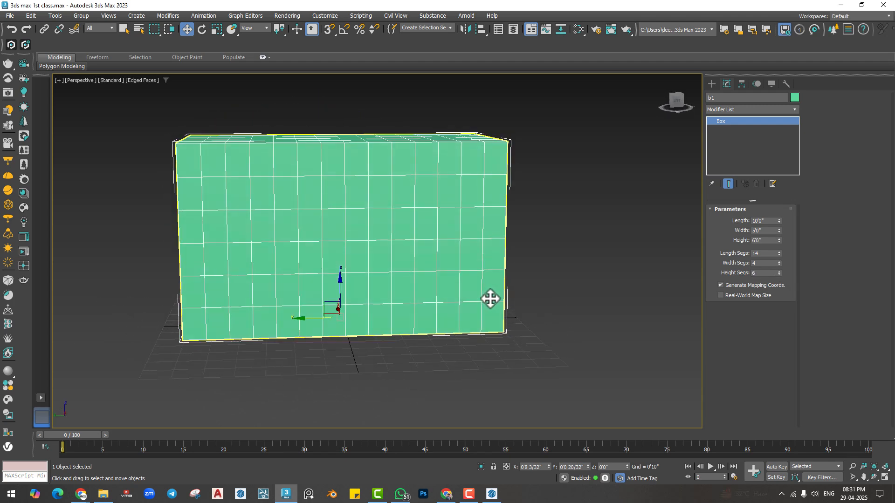
pyautogui.keyDown('alt'); pyautogui.moveTo(404, 259); pyautogui.dragTo(423, 279, button='middle'); pyautogui.keyUp('alt')
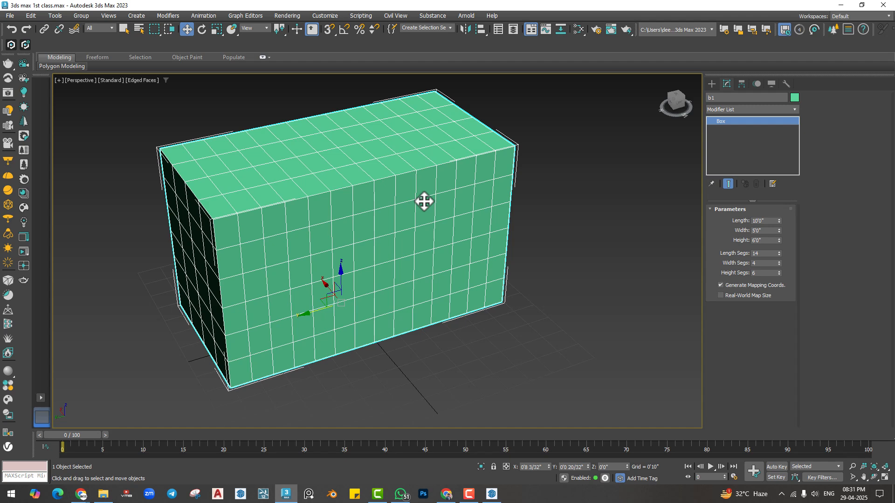
# Step: Create a pointed cone beside the box with a base radius of about 2'3" and a height of about 7'6"
pyautogui.scroll(-3, 433, 206)
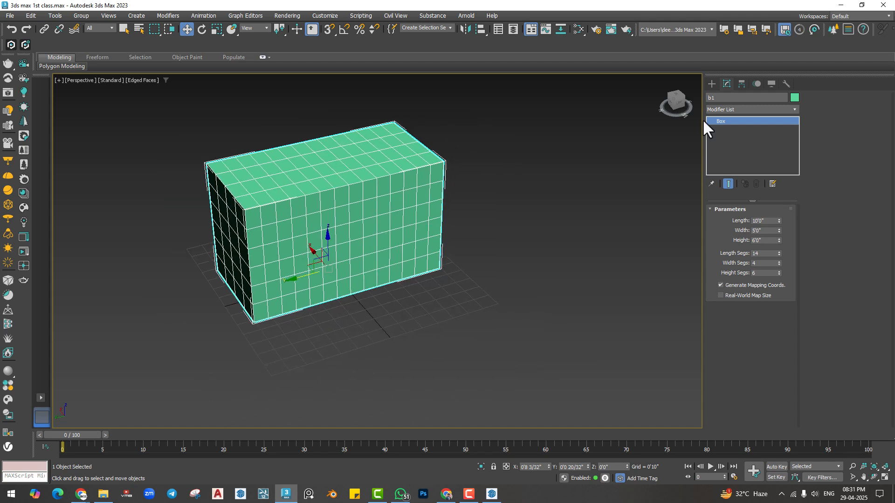
pyautogui.click(710, 84)
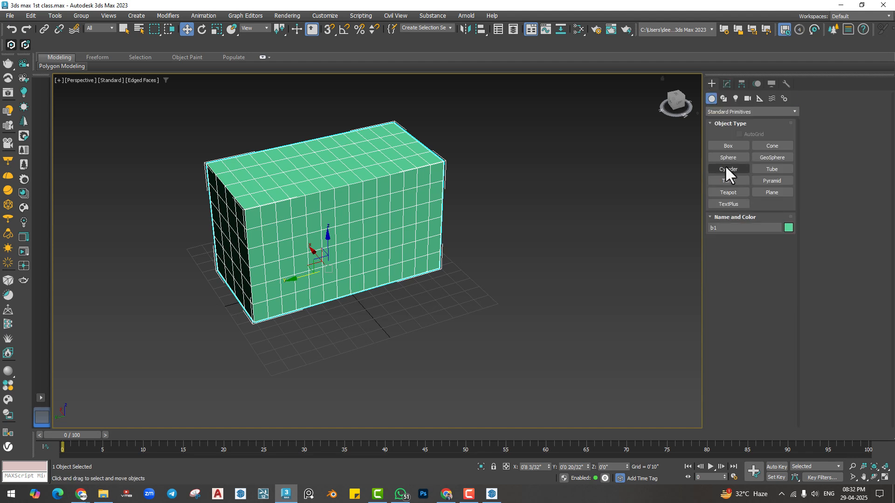
pyautogui.click(771, 146)
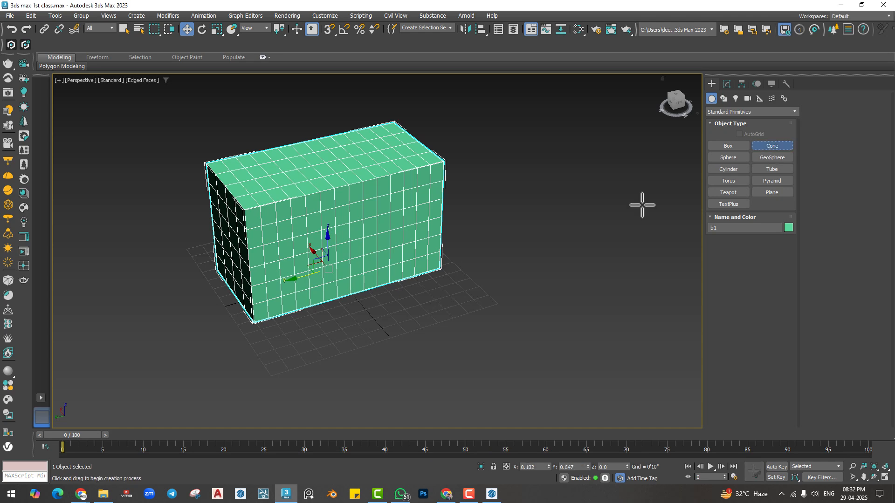
pyautogui.moveTo(471, 298); pyautogui.dragTo(393, 292, button='middle')
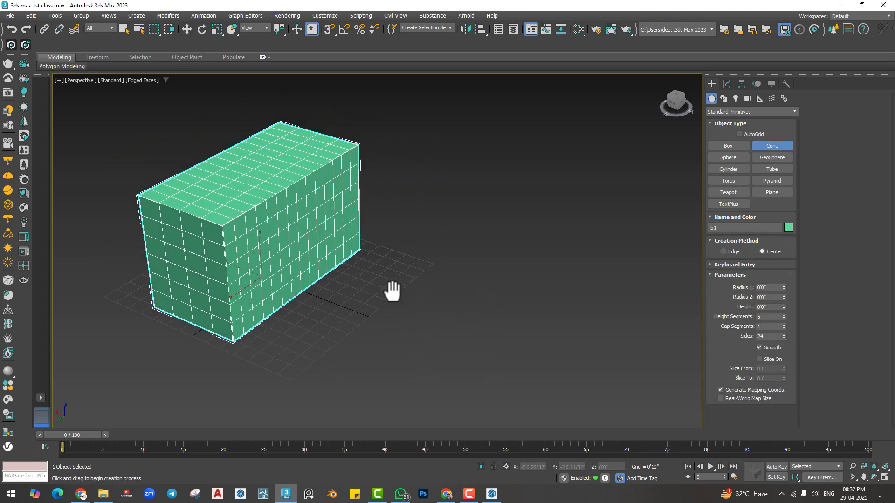
pyautogui.moveTo(443, 292); pyautogui.dragTo(447, 322)
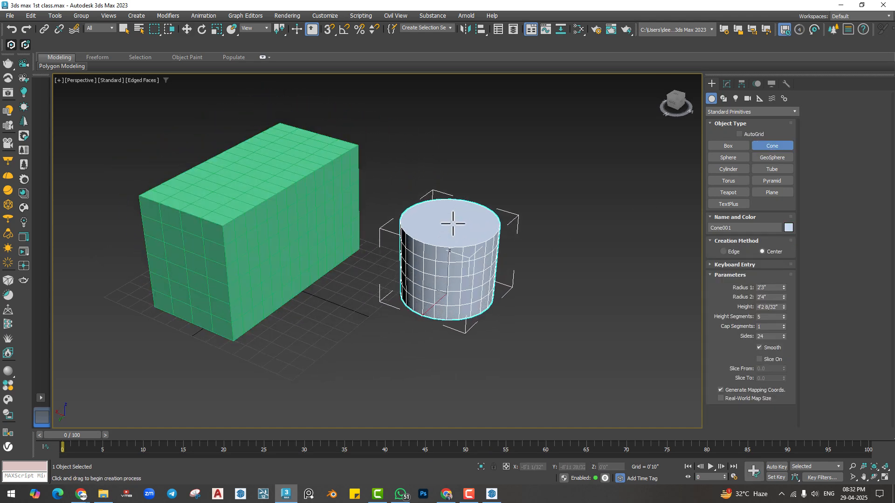
pyautogui.click(467, 160)
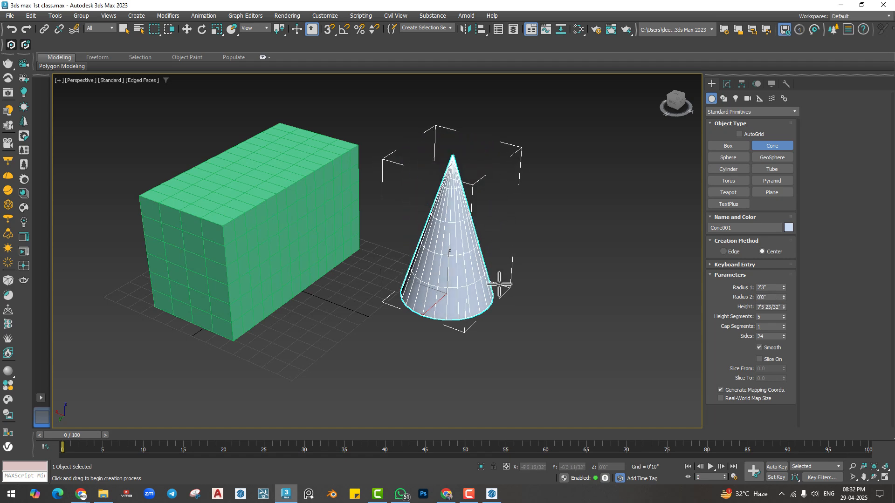
pyautogui.scroll(2, 499, 286)
pyautogui.scroll(-2, 499, 279)
pyautogui.moveTo(499, 280); pyautogui.dragTo(410, 290, button='middle')
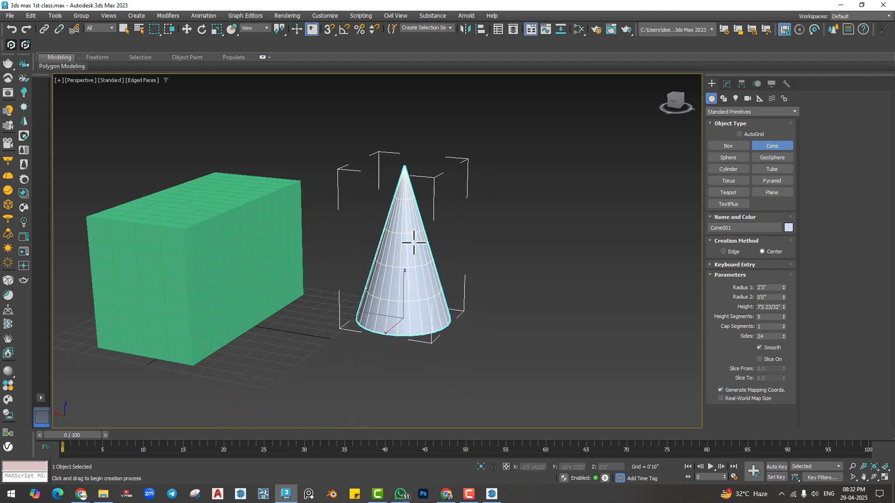
# Step: Set the cone's base radius to about 2'8 30/32" and its top radius to about 0'2 28/32"
pyautogui.click(725, 84)
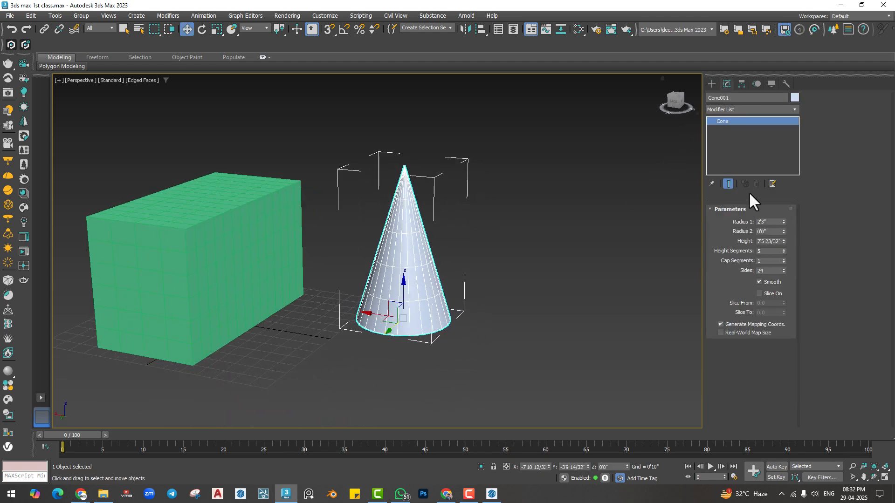
pyautogui.click(737, 98)
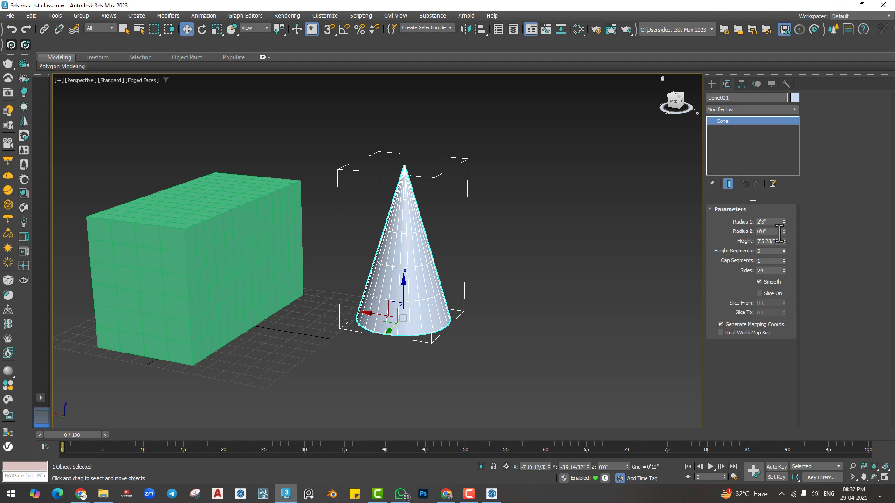
pyautogui.moveTo(783, 222)
pyautogui.mouseDown()
pyautogui.moveTo(784, 143)
pyautogui.moveTo(784, 243)
pyautogui.moveTo(784, 208)
pyautogui.mouseUp()
pyautogui.keyDown('alt'); pyautogui.moveTo(496, 305); pyautogui.dragTo(476, 320, button='middle'); pyautogui.keyUp('alt')
pyautogui.moveTo(783, 231); pyautogui.dragTo(793, 412)
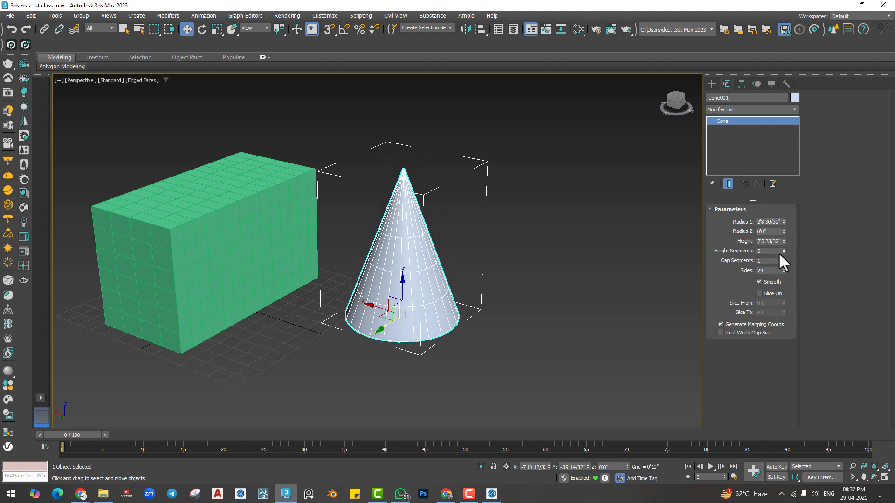
pyautogui.moveTo(784, 231); pyautogui.dragTo(773, 126)
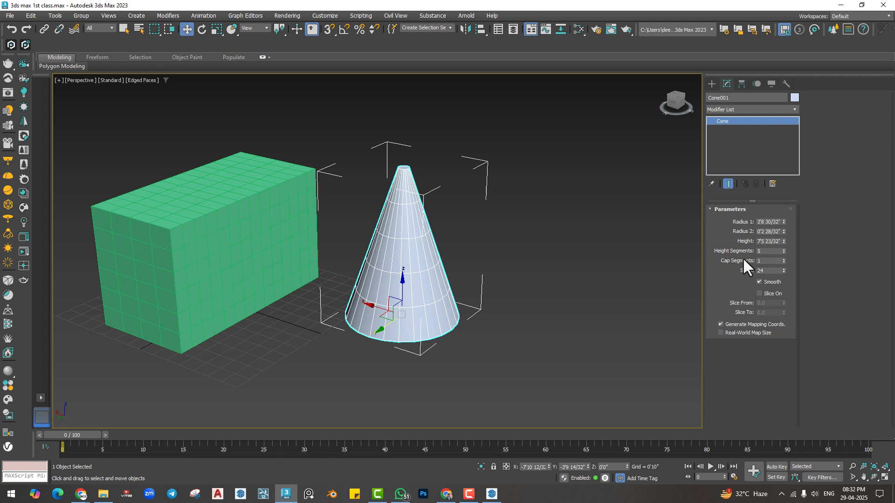
# Step: Increase the cone's height to about 8'11 21/32" and its height segments to 6
pyautogui.moveTo(783, 241)
pyautogui.mouseDown()
pyautogui.moveTo(784, 219)
pyautogui.moveTo(783, 299)
pyautogui.moveTo(783, 228)
pyautogui.mouseUp()
pyautogui.keyDown('alt'); pyautogui.moveTo(427, 307); pyautogui.dragTo(434, 313, button='middle'); pyautogui.keyUp('alt')
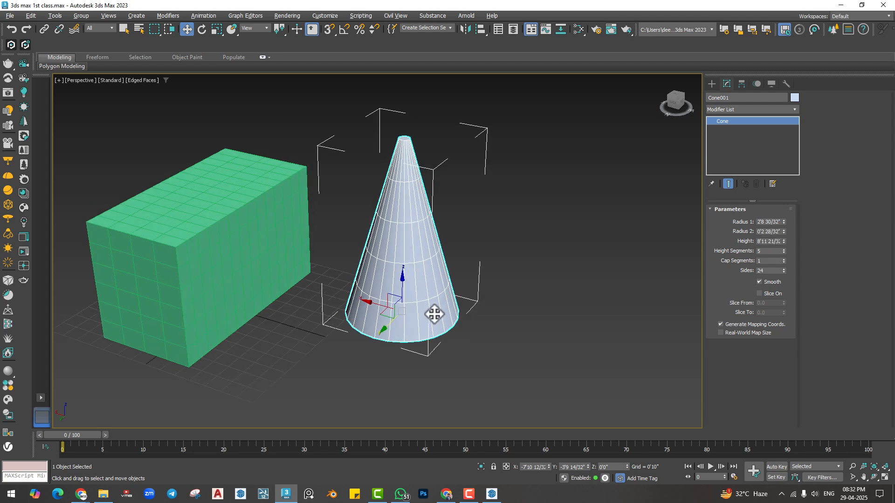
pyautogui.moveTo(783, 252); pyautogui.dragTo(784, 253)
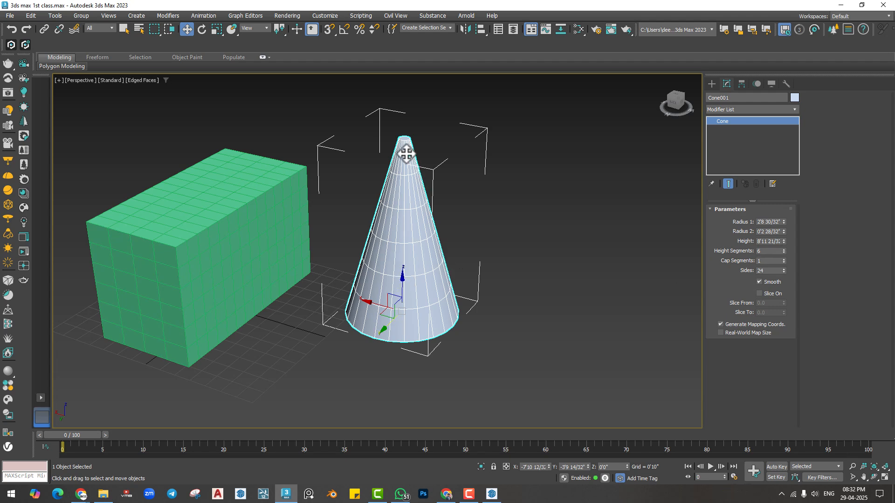
pyautogui.scroll(5, 406, 154)
pyautogui.scroll(-5, 480, 151)
# Step: Try changing the number of cap segments on the cone's base
pyautogui.keyDown('alt'); pyautogui.moveTo(477, 289); pyautogui.dragTo(484, 235, button='middle'); pyautogui.keyUp('alt')
pyautogui.moveTo(783, 259); pyautogui.dragTo(782, 259)
pyautogui.rightClick(783, 260)
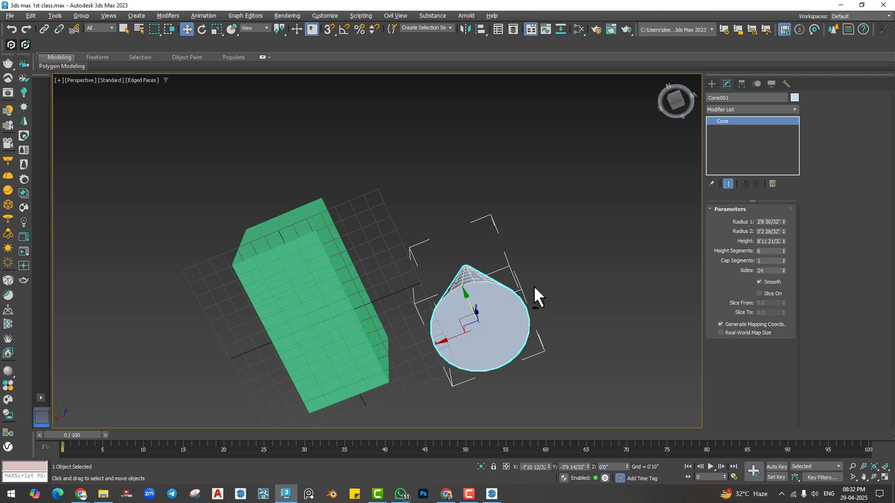
pyautogui.keyDown('alt'); pyautogui.moveTo(533, 286); pyautogui.dragTo(530, 361, button='middle'); pyautogui.keyUp('alt')
pyautogui.scroll(3, 529, 364)
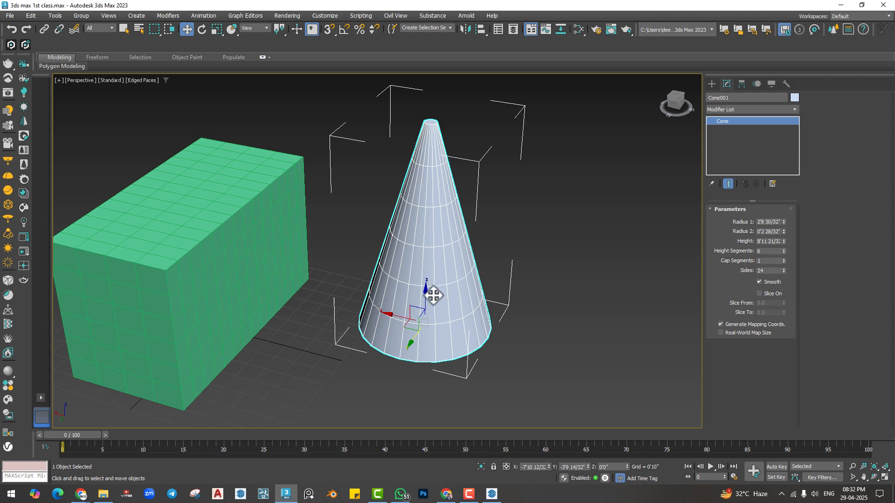
pyautogui.moveTo(429, 278); pyautogui.dragTo(431, 288, button='middle')
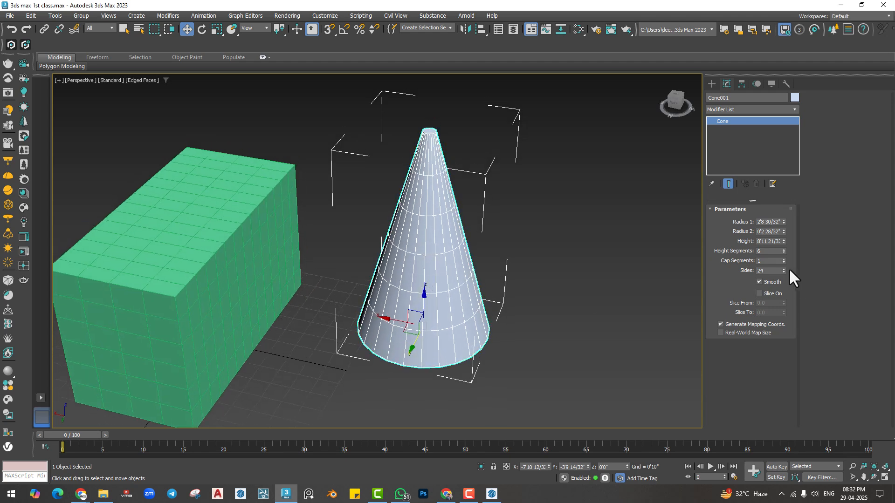
# Step: Reduce the cone to 3 sides, and raise the side count one at a time to 6
pyautogui.moveTo(784, 269); pyautogui.dragTo(784, 284)
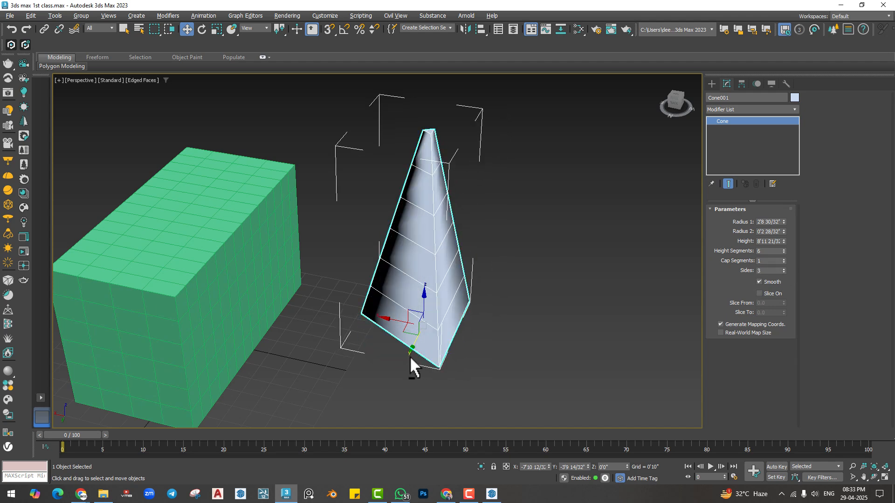
pyautogui.keyDown('alt'); pyautogui.moveTo(409, 359); pyautogui.dragTo(482, 344, button='middle'); pyautogui.keyUp('alt')
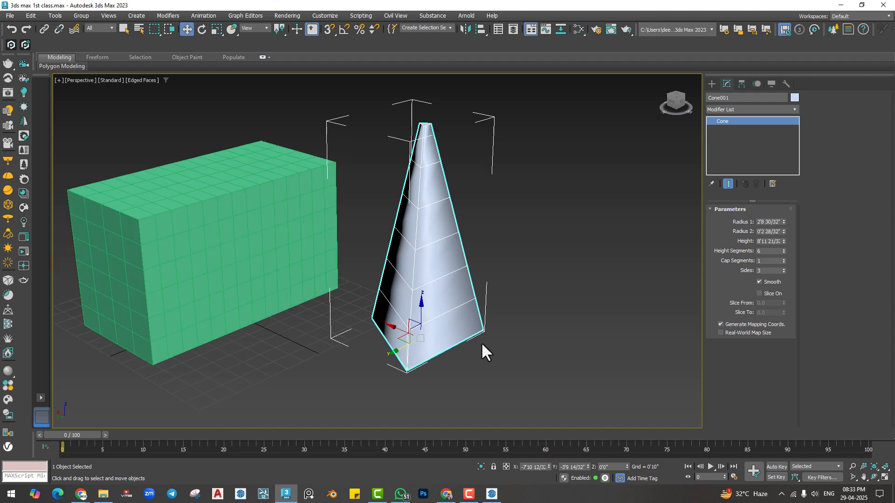
pyautogui.click(785, 269)
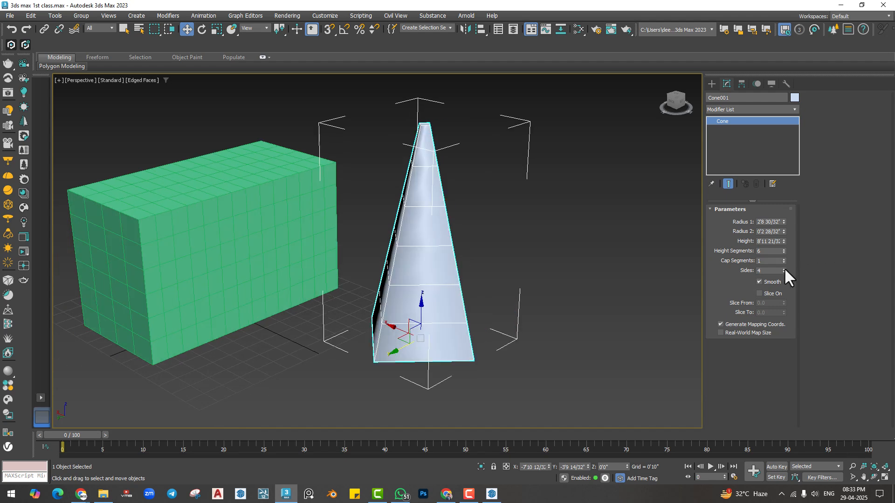
pyautogui.click(784, 268)
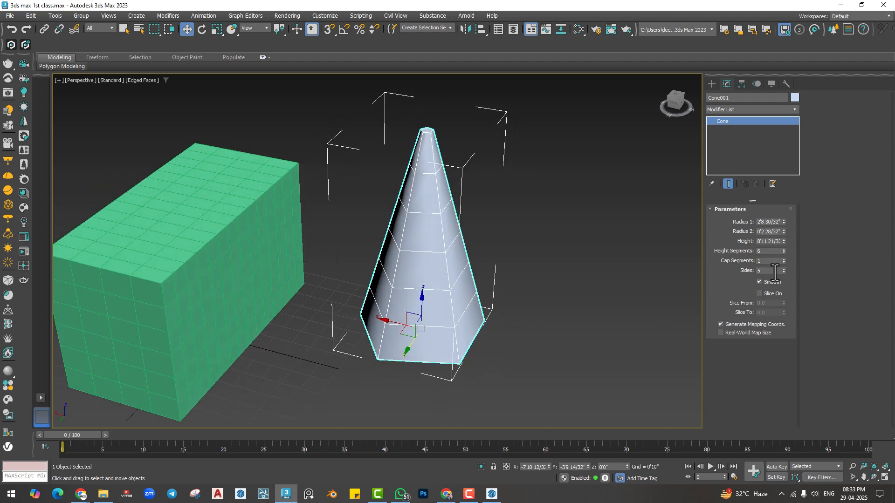
pyautogui.click(784, 269)
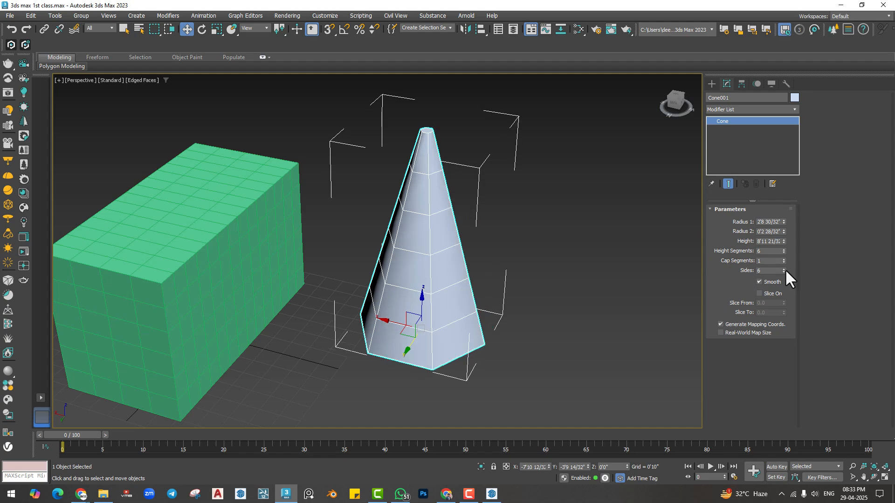
# Step: Raise the cone's side count to 36 and up to 440 to compare its roundness
pyautogui.moveTo(785, 269); pyautogui.dragTo(786, 260)
pyautogui.keyDown('alt'); pyautogui.moveTo(508, 347); pyautogui.dragTo(374, 362, button='middle'); pyautogui.keyUp('alt')
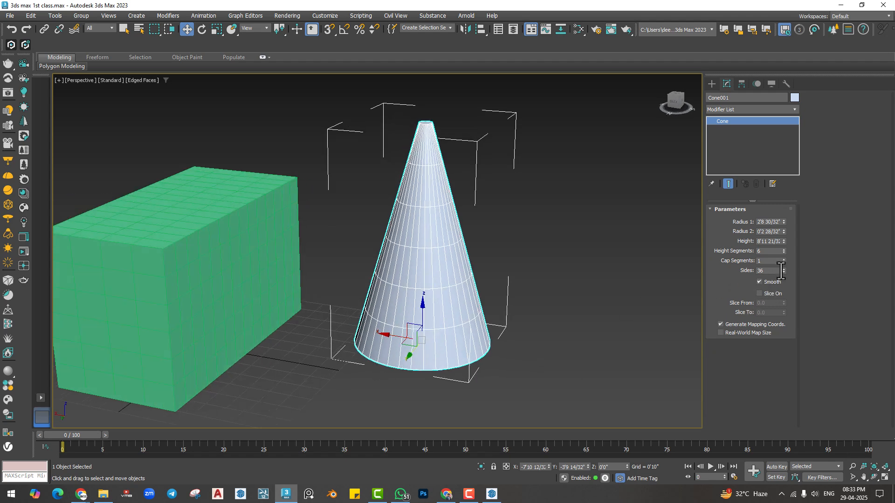
pyautogui.moveTo(783, 271); pyautogui.dragTo(764, 84)
pyautogui.scroll(4, 461, 280)
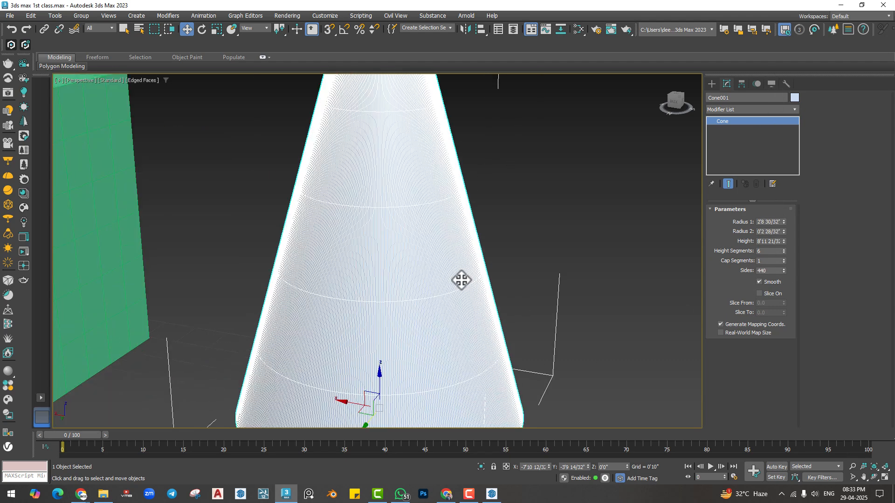
pyautogui.scroll(-5, 461, 280)
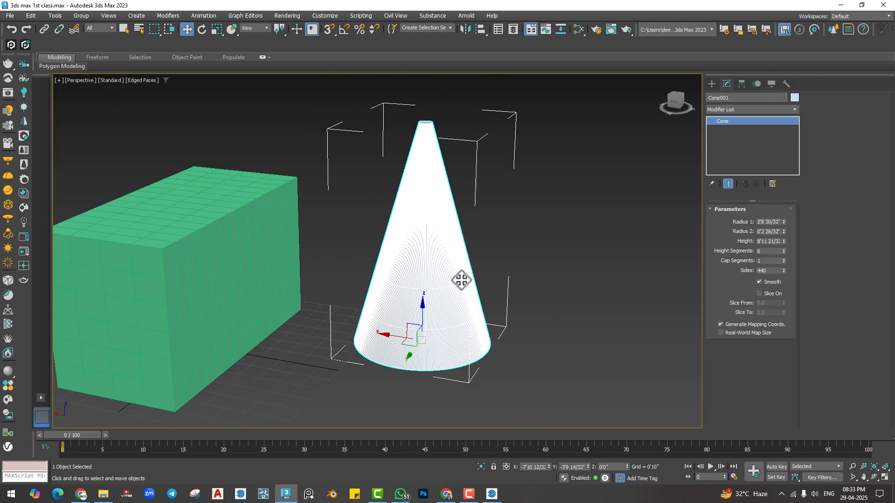
# Step: Reset the cone's side count and set it to 28
pyautogui.rightClick(783, 270)
pyautogui.moveTo(783, 270); pyautogui.dragTo(787, 262)
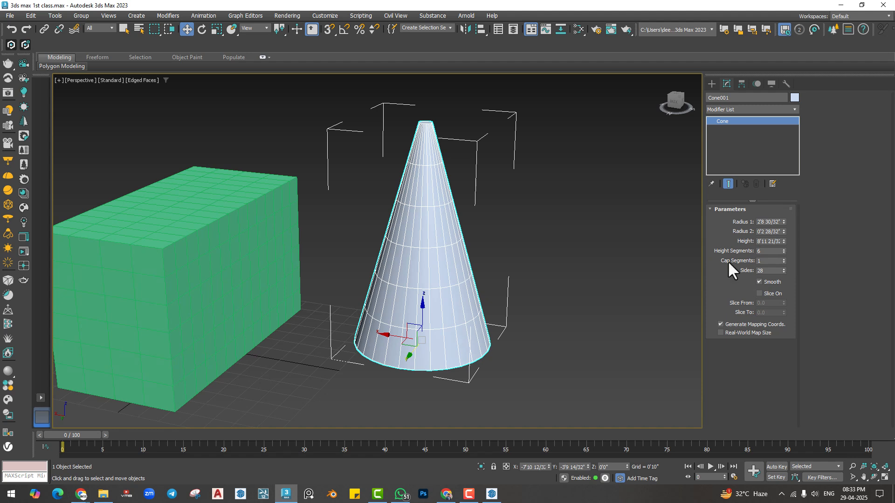
pyautogui.scroll(-3, 509, 272)
pyautogui.moveTo(510, 273); pyautogui.dragTo(389, 255, button='middle')
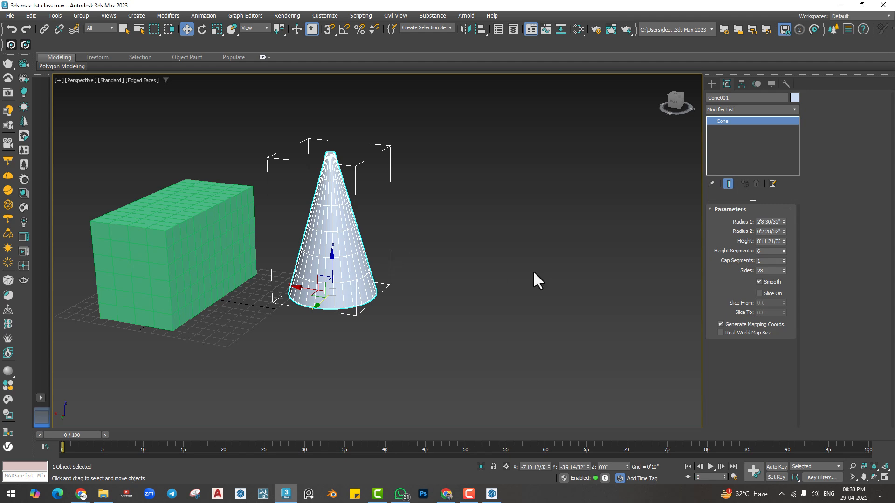
pyautogui.scroll(5, 326, 257)
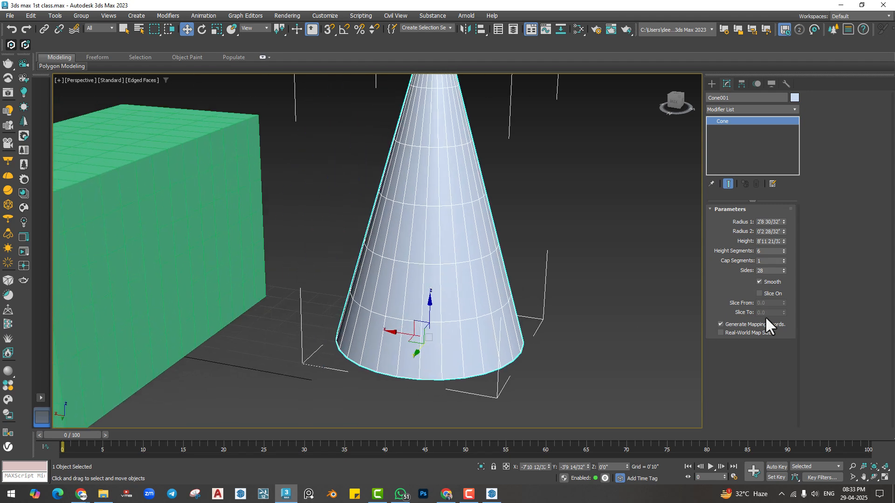
# Step: Lower the cone's side count to 17 and raise it to 20
pyautogui.moveTo(783, 270); pyautogui.dragTo(783, 284)
pyautogui.keyDown('alt'); pyautogui.moveTo(662, 310); pyautogui.dragTo(389, 389, button='middle'); pyautogui.keyUp('alt')
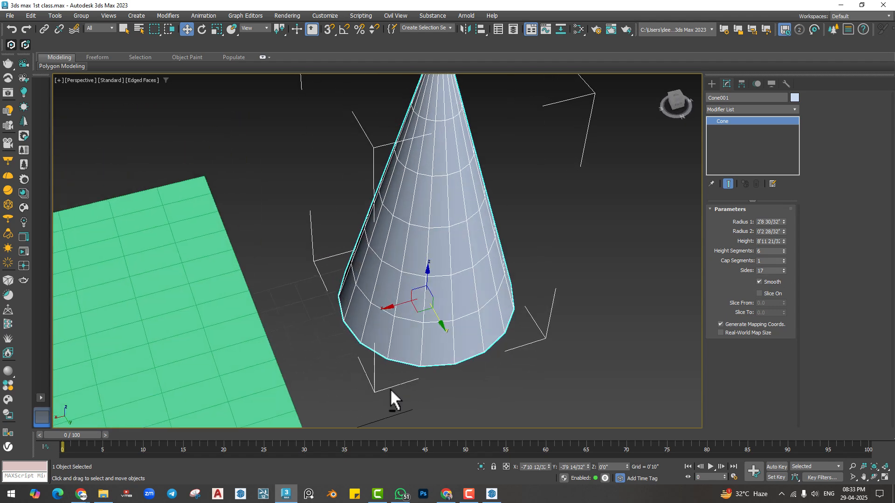
pyautogui.click(783, 268)
pyautogui.click(783, 269)
pyautogui.click(783, 269)
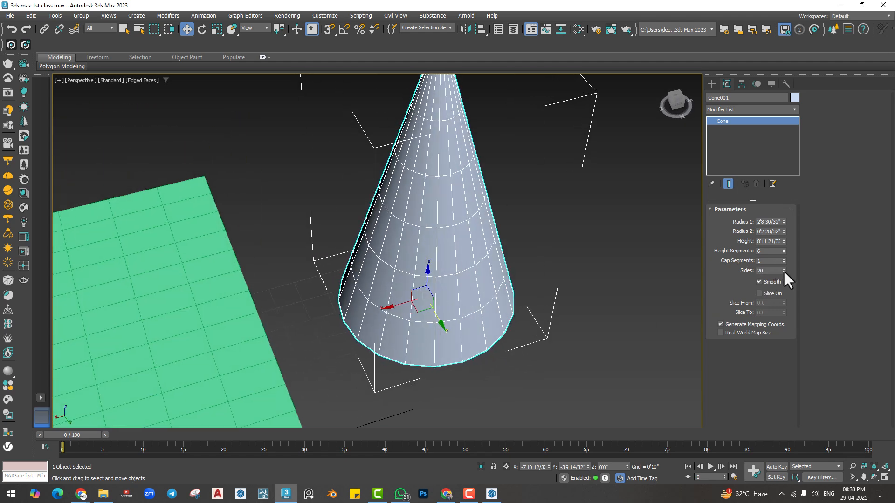
# Step: Turn off the Edged Faces display in the Perspective viewport to show only the cone's shading
pyautogui.scroll(3, 424, 326)
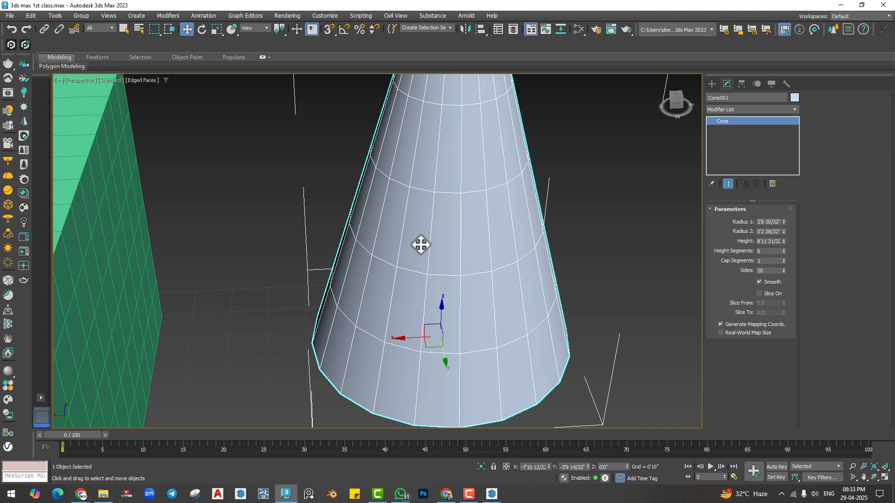
pyautogui.scroll(2, 422, 243)
pyautogui.scroll(-2, 374, 273)
pyautogui.press('F4')
pyautogui.scroll(-2, 374, 289)
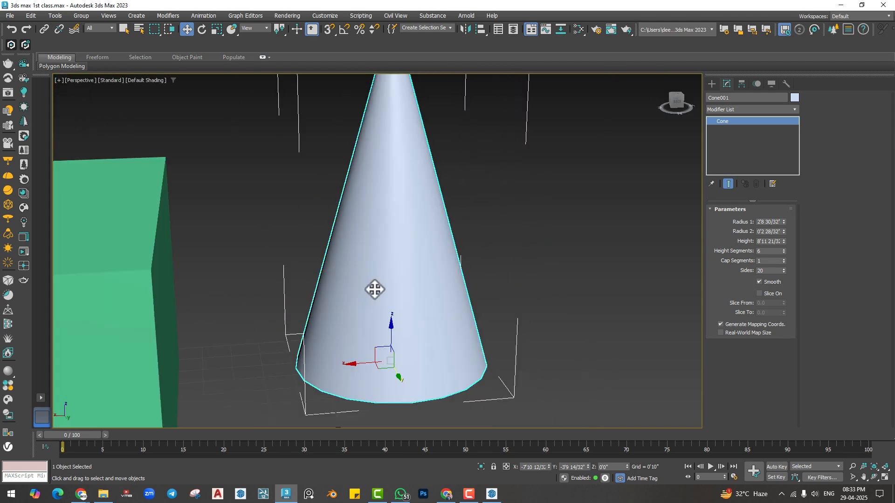
pyautogui.moveTo(374, 289)
pyautogui.keyDown('alt'); pyautogui.mouseDown(button='middle')
pyautogui.moveTo(390, 290)
pyautogui.moveTo(368, 281)
pyautogui.mouseUp(button='middle'); pyautogui.keyUp('alt')
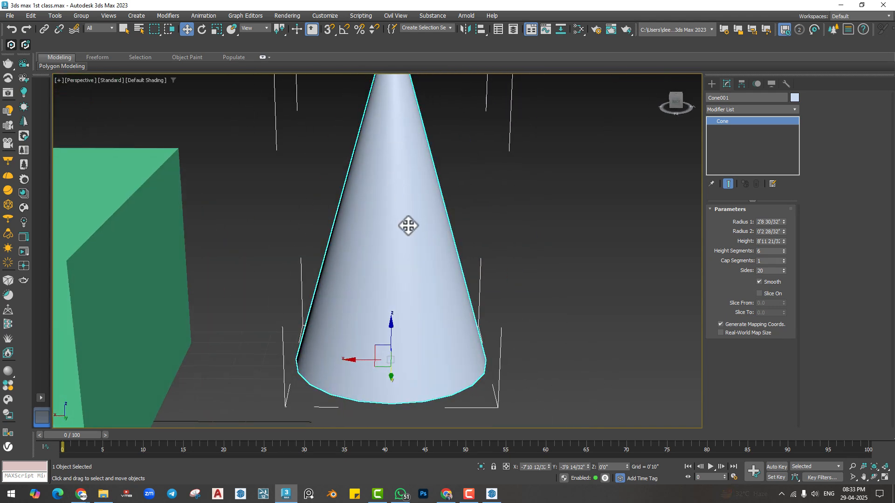
# Step: Switch the cone's Smooth option off and on to compare the shading, leaving it off
pyautogui.click(769, 282)
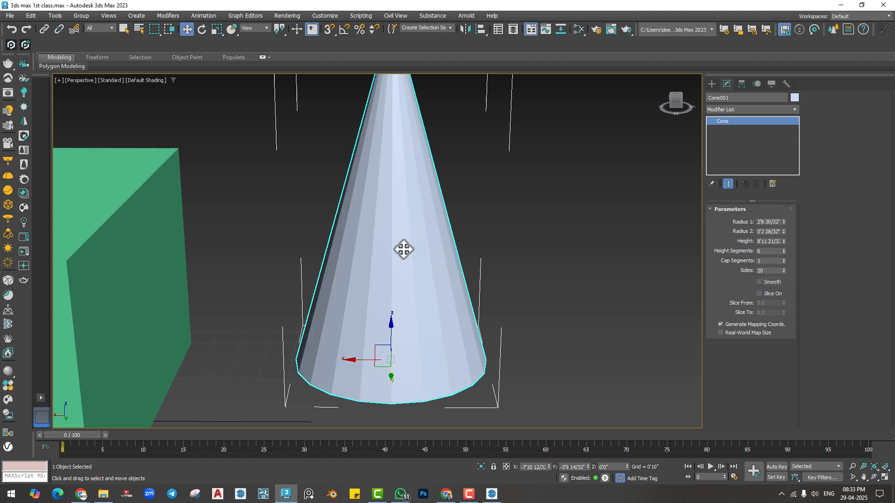
pyautogui.keyDown('alt'); pyautogui.moveTo(404, 247); pyautogui.dragTo(387, 243, button='middle'); pyautogui.keyUp('alt')
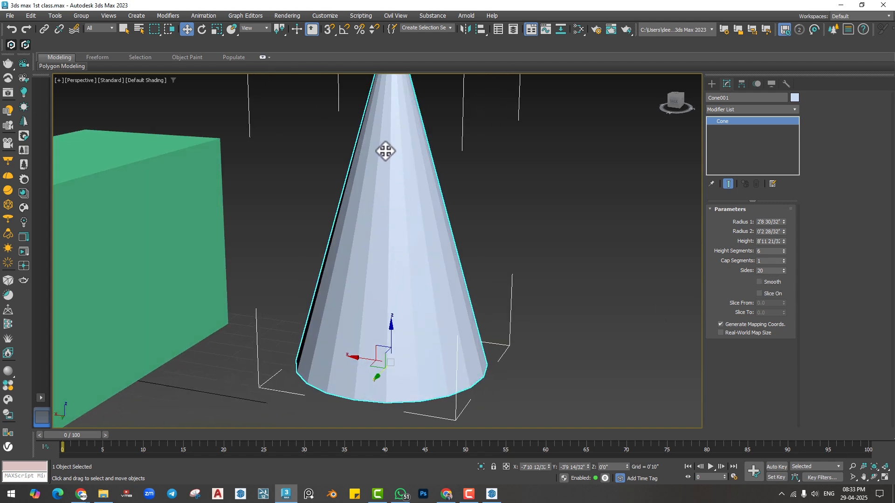
pyautogui.keyDown('alt'); pyautogui.moveTo(412, 293); pyautogui.dragTo(383, 133, button='middle'); pyautogui.keyUp('alt')
pyautogui.keyDown('alt'); pyautogui.moveTo(414, 258); pyautogui.dragTo(489, 261, button='middle'); pyautogui.keyUp('alt')
pyautogui.click(768, 281)
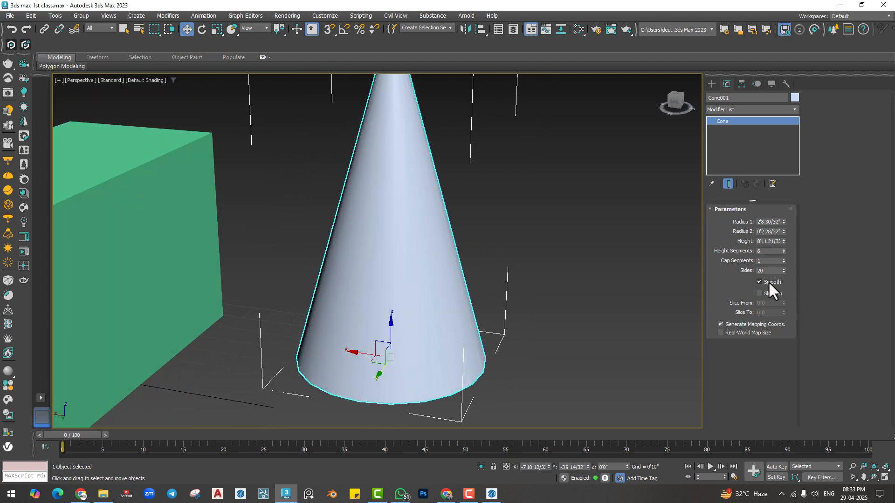
pyautogui.click(767, 281)
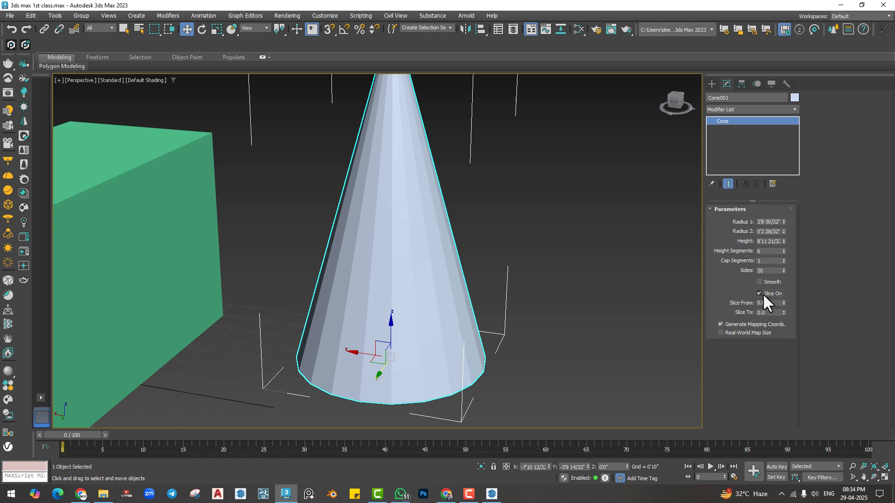
# Step: Enable slicing on the cone and set Slice From to 105.5 and Slice To to -167
pyautogui.keyDown('alt'); pyautogui.moveTo(429, 348); pyautogui.dragTo(396, 330, button='middle'); pyautogui.keyUp('alt')
pyautogui.scroll(-3, 420, 313)
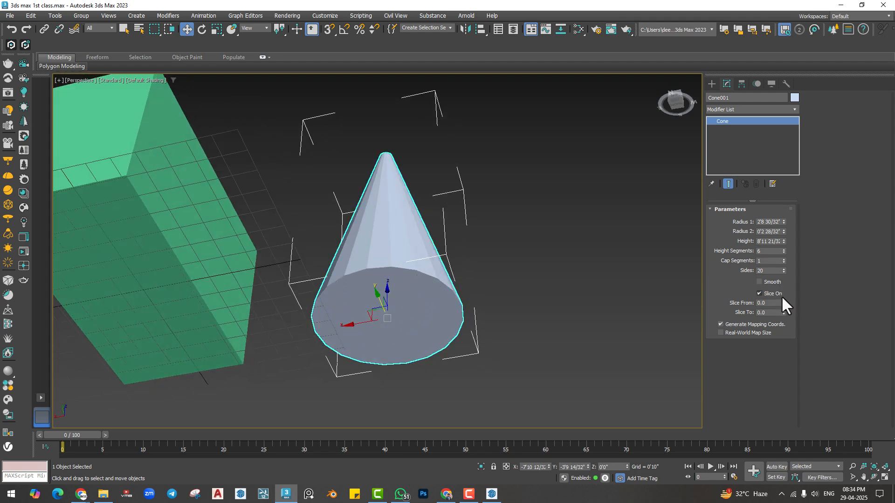
pyautogui.moveTo(783, 303); pyautogui.dragTo(781, 176)
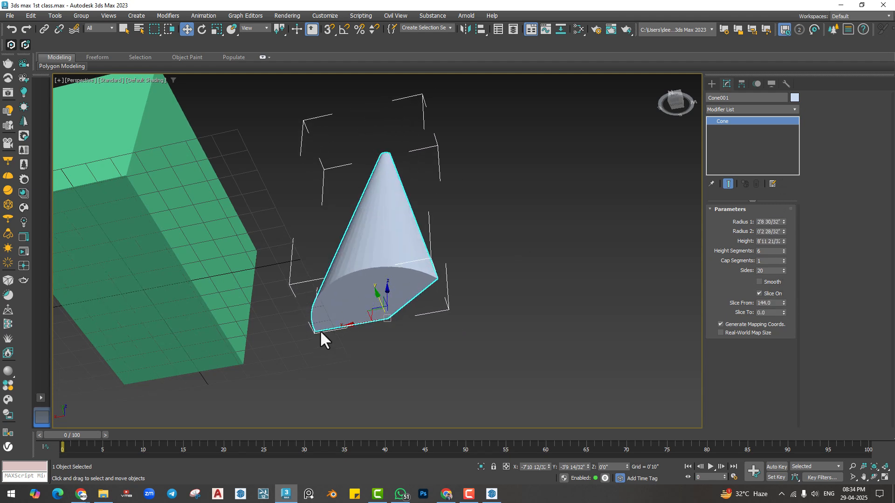
pyautogui.keyDown('alt'); pyautogui.moveTo(377, 273); pyautogui.dragTo(711, 349, button='middle'); pyautogui.keyUp('alt')
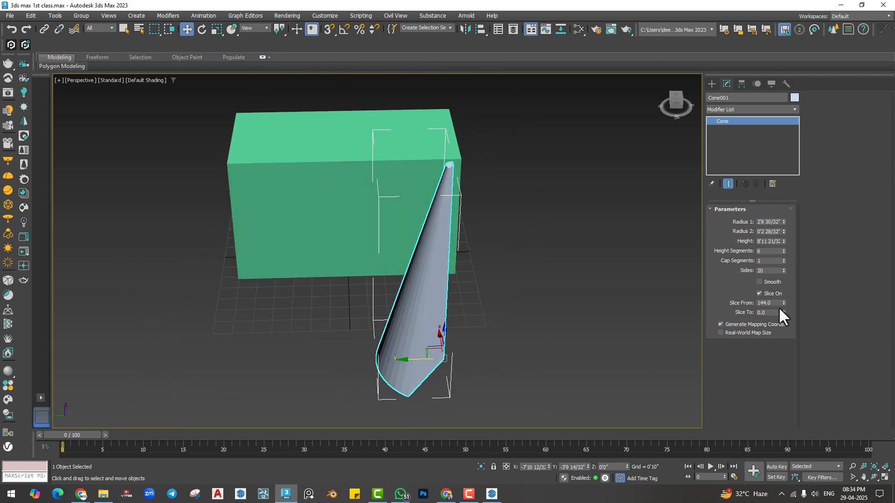
pyautogui.moveTo(783, 303); pyautogui.dragTo(783, 326)
pyautogui.keyDown('alt'); pyautogui.moveTo(435, 303); pyautogui.dragTo(472, 294, button='middle'); pyautogui.keyUp('alt')
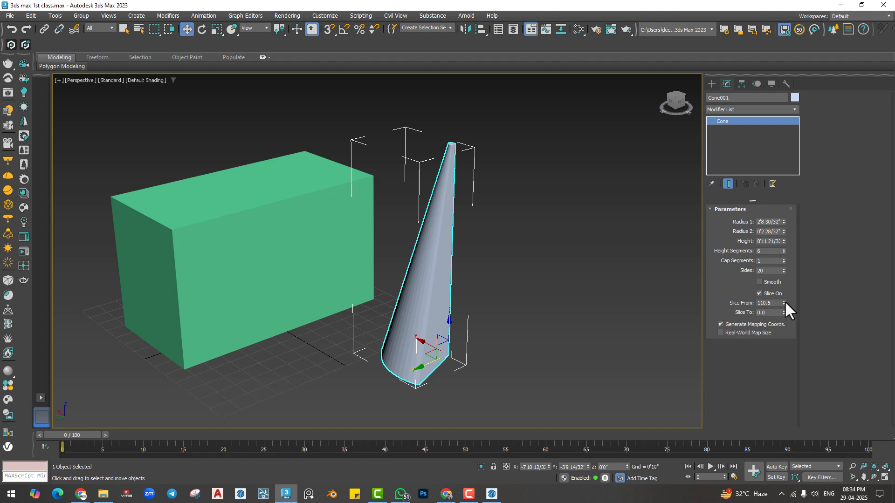
pyautogui.moveTo(784, 301); pyautogui.dragTo(743, 468)
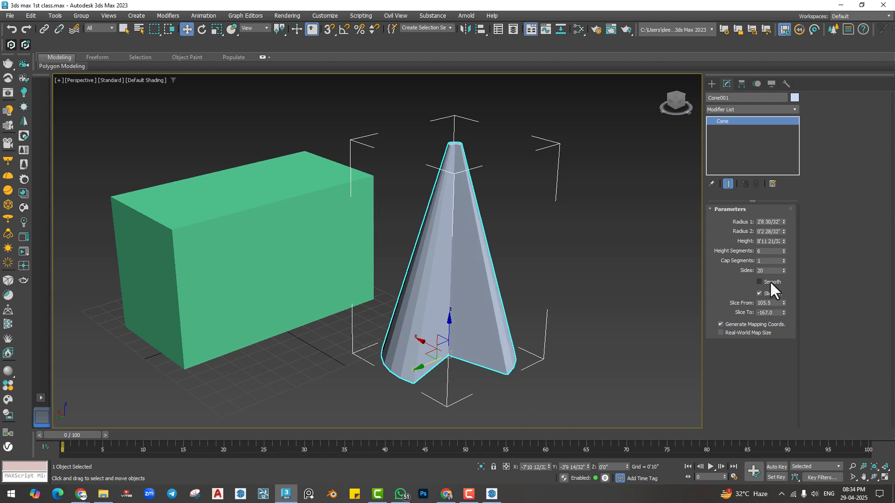
# Step: Turn the Edged Faces display back on in the Perspective viewport to show the sliced cone's edges
pyautogui.press('F4')
pyautogui.moveTo(587, 307); pyautogui.dragTo(465, 334, button='middle')
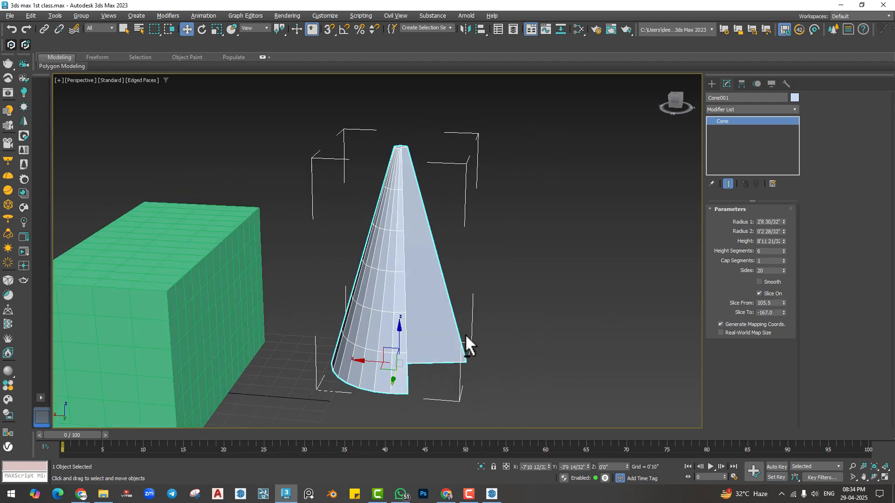
# Step: Set the cone's Slice From to 73, check the wider cut around the cone, and deselect it
pyautogui.moveTo(784, 303); pyautogui.dragTo(778, 330)
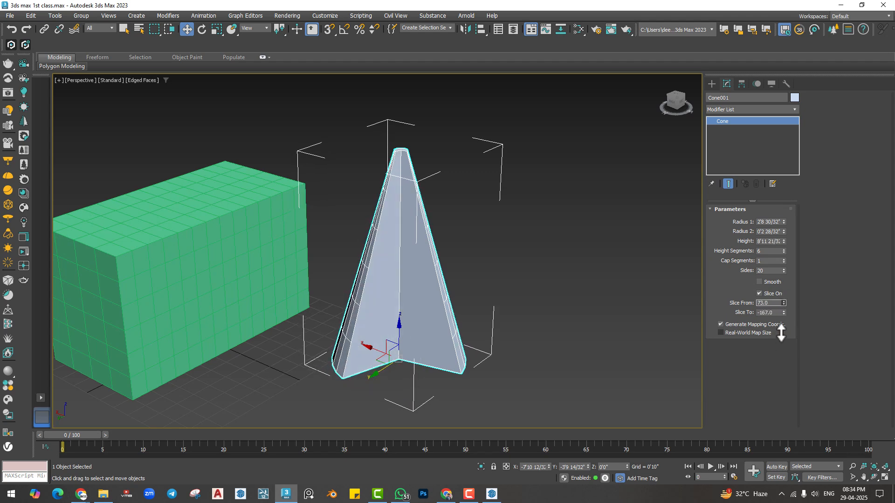
pyautogui.keyDown('alt'); pyautogui.moveTo(479, 344); pyautogui.dragTo(474, 344, button='middle'); pyautogui.keyUp('alt')
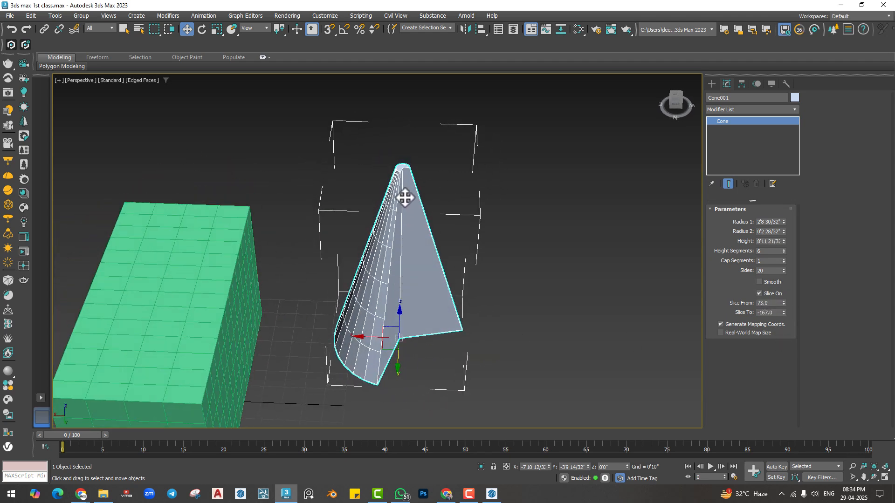
pyautogui.keyDown('alt'); pyautogui.moveTo(405, 190); pyautogui.dragTo(418, 288, button='middle'); pyautogui.keyUp('alt')
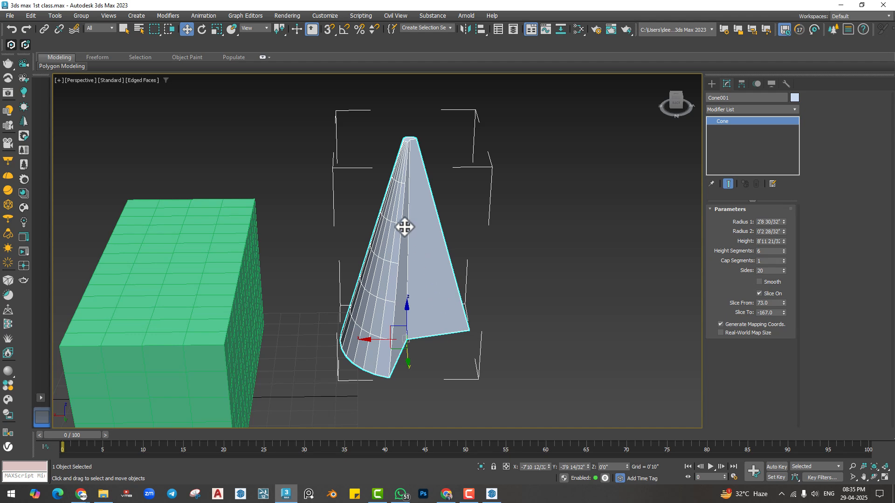
pyautogui.keyDown('alt'); pyautogui.moveTo(401, 271); pyautogui.dragTo(359, 269, button='middle'); pyautogui.keyUp('alt')
pyautogui.scroll(-4, 454, 298)
pyautogui.moveTo(454, 296)
pyautogui.keyDown('alt'); pyautogui.mouseDown(button='middle')
pyautogui.moveTo(446, 295)
pyautogui.moveTo(455, 283)
pyautogui.mouseUp(button='middle'); pyautogui.keyUp('alt')
pyautogui.click(444, 288)
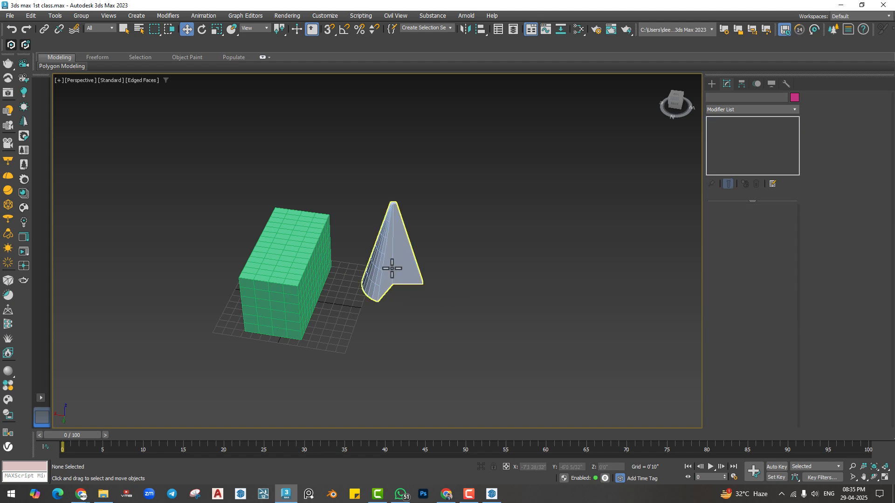
# Step: Create a Sphere primitive beside the cone with a radius of about 4'7"
pyautogui.moveTo(394, 269); pyautogui.dragTo(353, 268, button='middle')
pyautogui.click(711, 84)
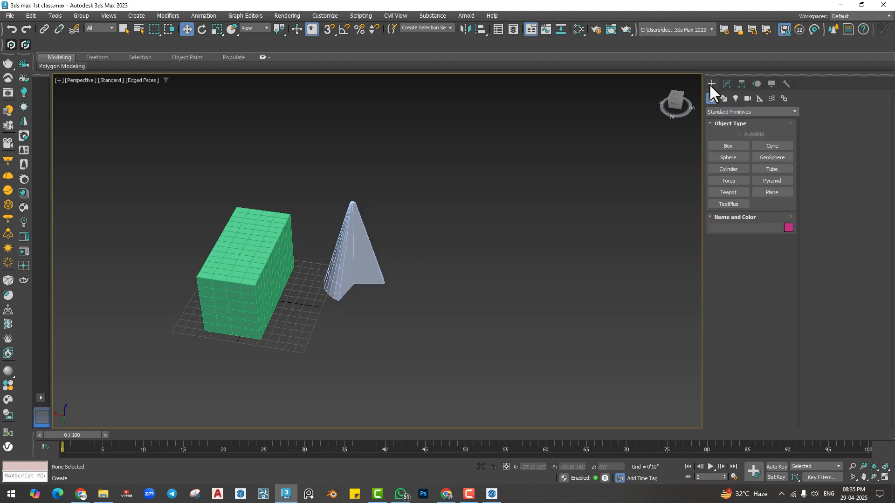
pyautogui.click(726, 158)
pyautogui.moveTo(455, 297); pyautogui.dragTo(458, 338)
pyautogui.keyDown('alt'); pyautogui.moveTo(461, 336); pyautogui.dragTo(437, 325, button='middle'); pyautogui.keyUp('alt')
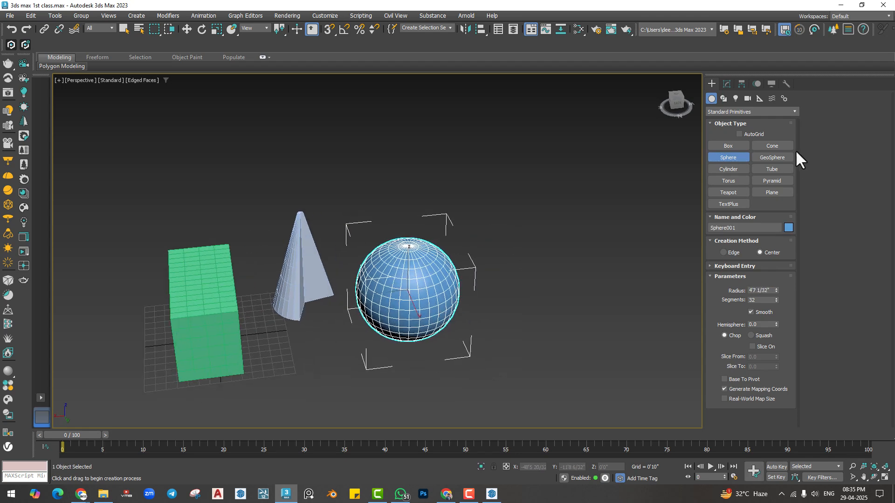
# Step: Create a GeoSphere with a radius of about 4'9 20/32" beside the sphere, then exit the creation tool
pyautogui.click(771, 158)
pyautogui.moveTo(560, 270); pyautogui.dragTo(566, 295)
pyautogui.scroll(2, 499, 314)
pyautogui.scroll(2, 413, 309)
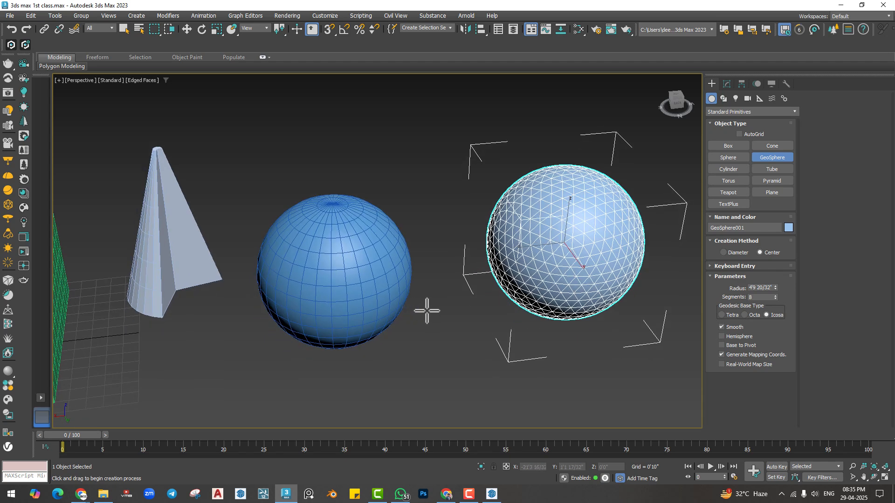
pyautogui.scroll(2, 449, 304)
pyautogui.moveTo(449, 304); pyautogui.dragTo(420, 279, button='middle')
pyautogui.rightClick(456, 309)
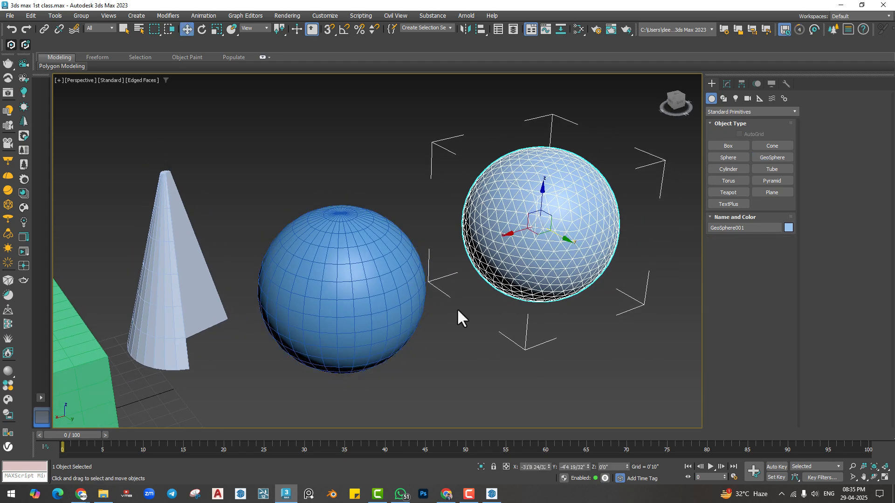
# Step: Compare the two spheres' meshes, then set the standard sphere's radius to 4'3 24/32" and its segments to 48
pyautogui.click(457, 308)
pyautogui.click(369, 291)
pyautogui.click(566, 240)
pyautogui.moveTo(459, 284); pyautogui.dragTo(448, 245, button='middle')
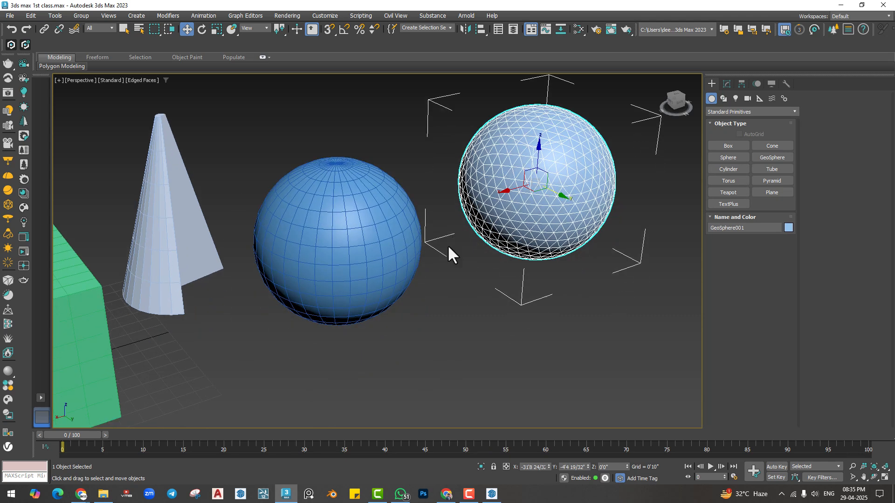
pyautogui.click(352, 224)
pyautogui.scroll(2, 365, 240)
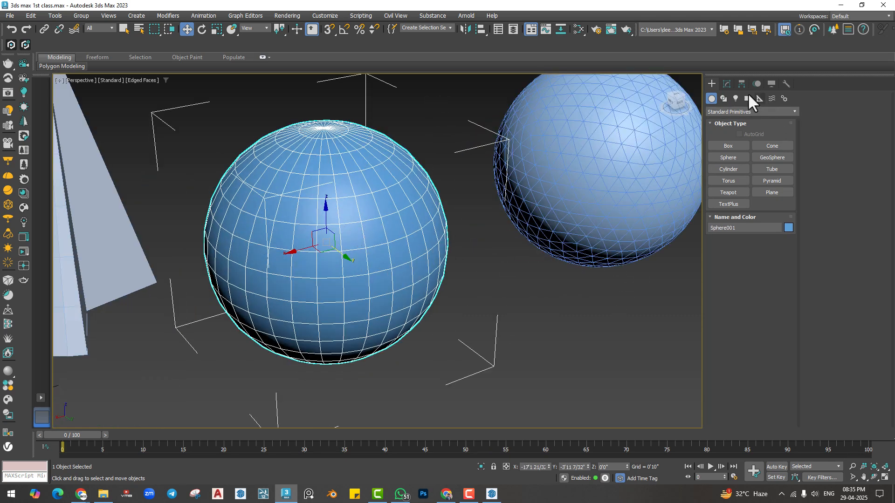
pyautogui.click(725, 85)
pyautogui.moveTo(777, 222); pyautogui.dragTo(776, 248)
pyautogui.moveTo(373, 299)
pyautogui.keyDown('alt'); pyautogui.mouseDown(button='middle')
pyautogui.moveTo(289, 280)
pyautogui.moveTo(409, 306)
pyautogui.moveTo(382, 307)
pyautogui.mouseUp(button='middle'); pyautogui.keyUp('alt')
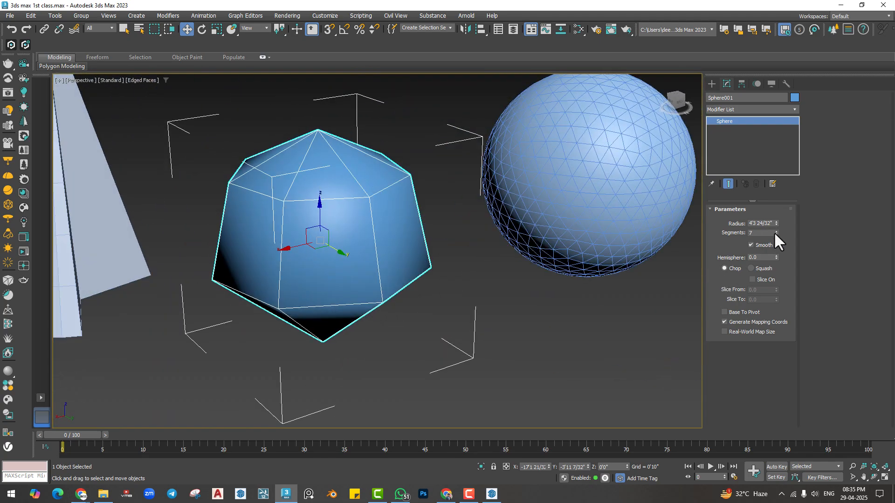
pyautogui.moveTo(775, 232)
pyautogui.mouseDown()
pyautogui.moveTo(775, 203)
pyautogui.moveTo(774, 216)
pyautogui.mouseUp()
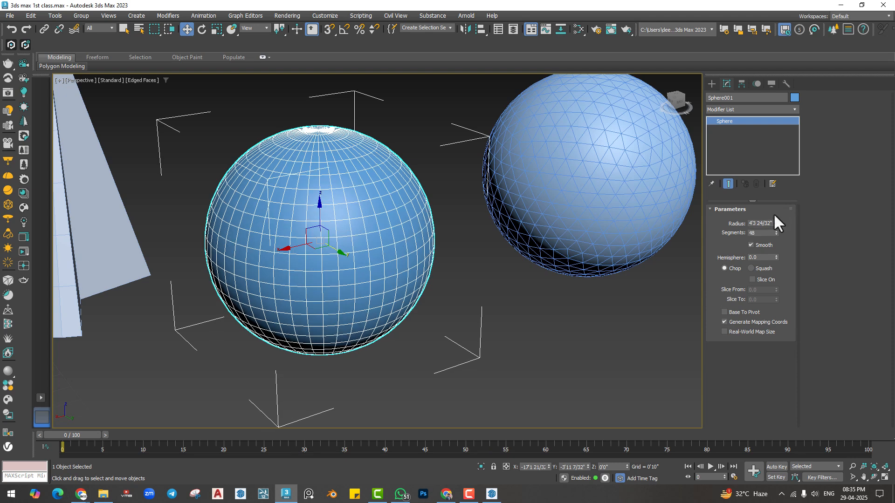
# Step: Compare the sphere's shading with Smooth off and on without Edged Faces, then restore Smooth and the Edged Faces display
pyautogui.click(758, 244)
pyautogui.press('F4')
pyautogui.scroll(3, 320, 222)
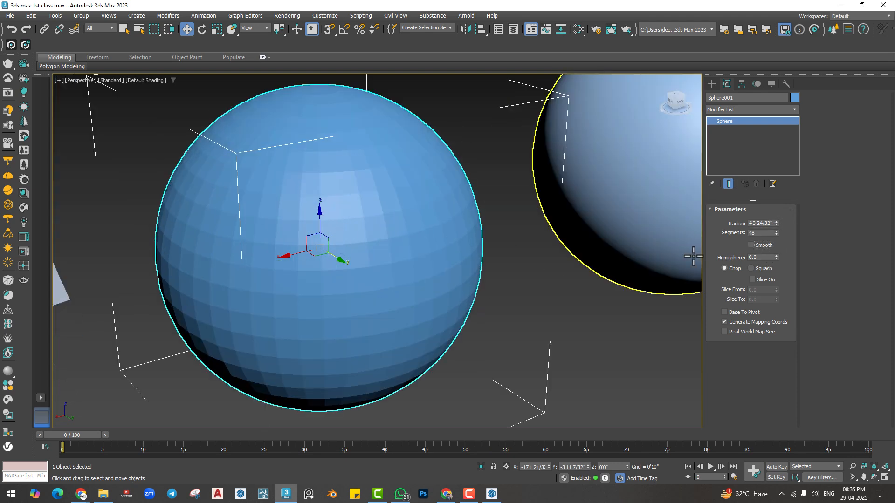
pyautogui.click(762, 244)
pyautogui.click(763, 244)
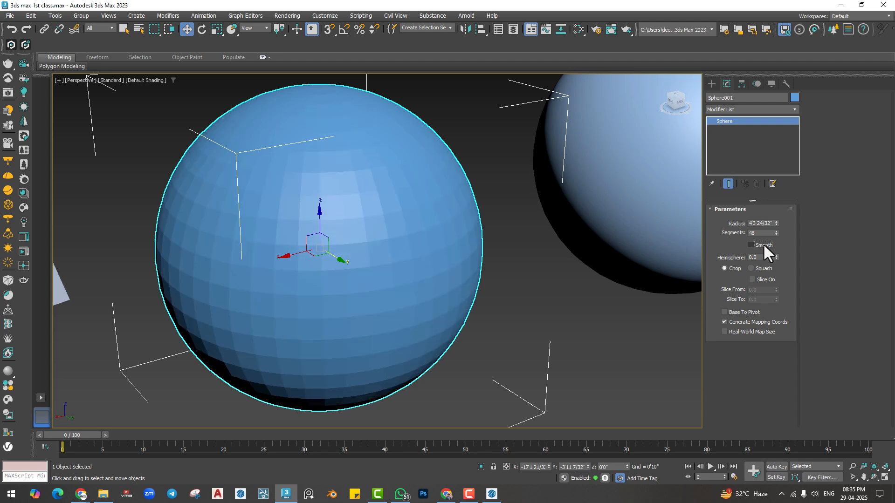
pyautogui.click(763, 244)
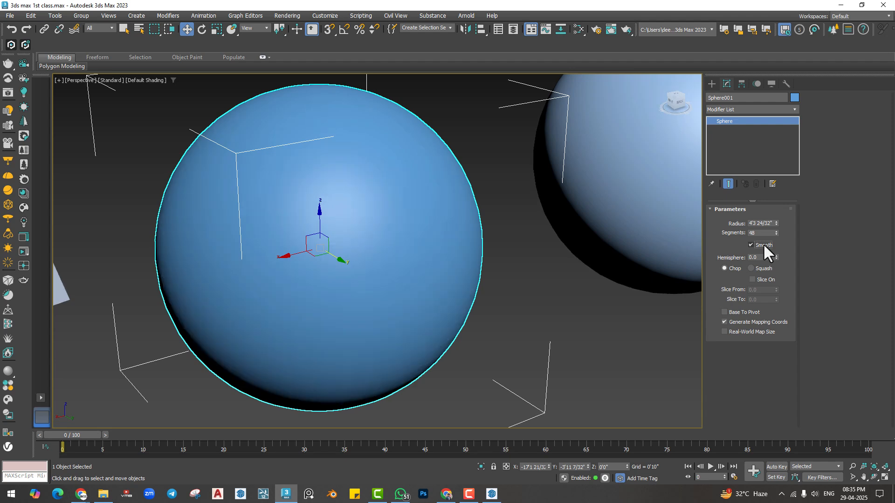
pyautogui.press('F4')
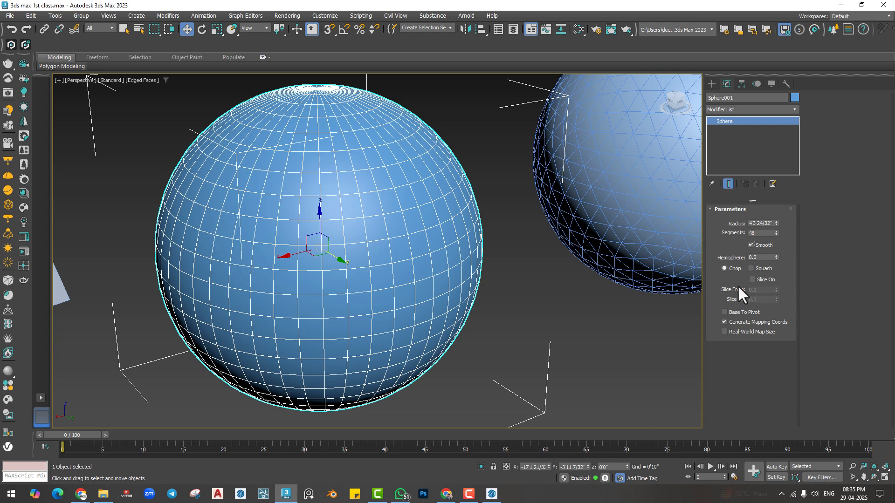
# Step: Cut the sphere into a dome with the Chop option, adjusting Hemisphere to 0.565
pyautogui.moveTo(775, 257); pyautogui.dragTo(769, 208)
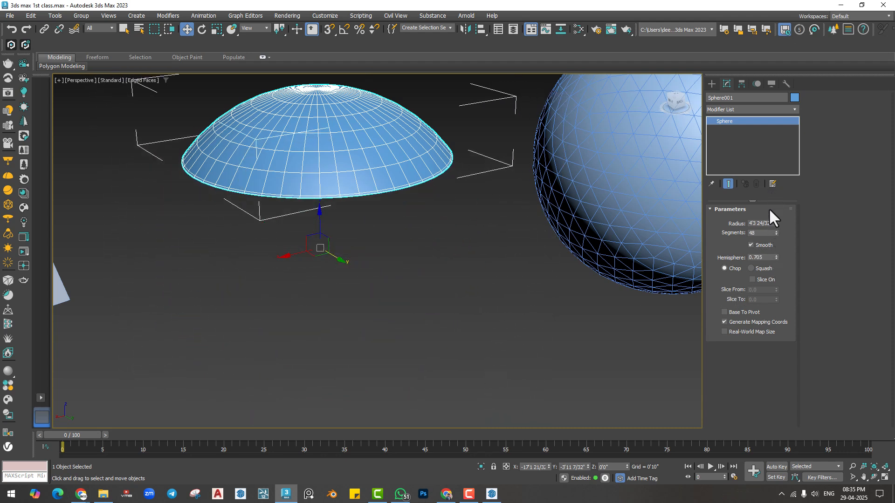
pyautogui.moveTo(450, 223); pyautogui.dragTo(457, 280, button='middle')
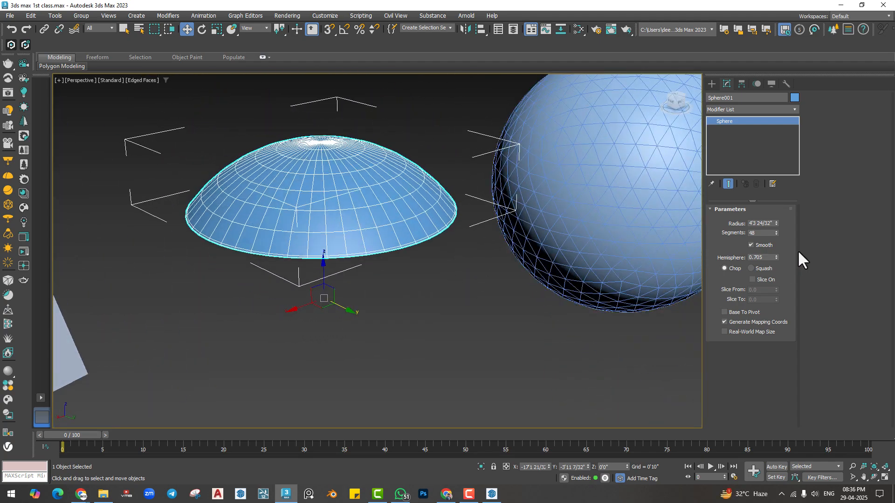
pyautogui.moveTo(776, 258); pyautogui.dragTo(753, 270)
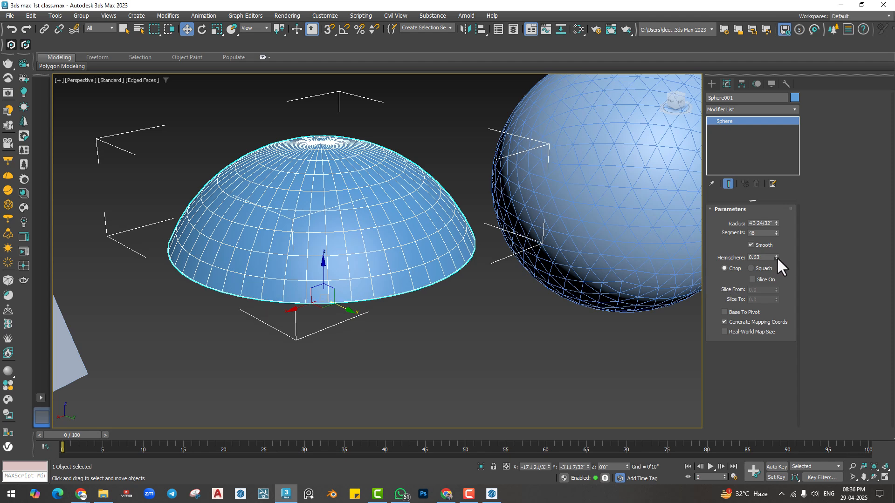
pyautogui.moveTo(776, 257)
pyautogui.mouseDown()
pyautogui.moveTo(775, 242)
pyautogui.moveTo(771, 259)
pyautogui.mouseUp()
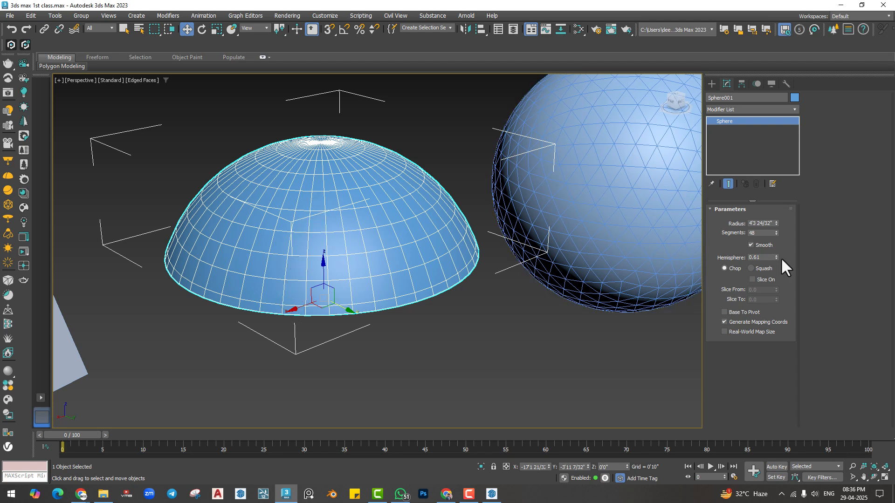
pyautogui.moveTo(775, 258)
pyautogui.mouseDown()
pyautogui.moveTo(774, 249)
pyautogui.moveTo(773, 259)
pyautogui.mouseUp()
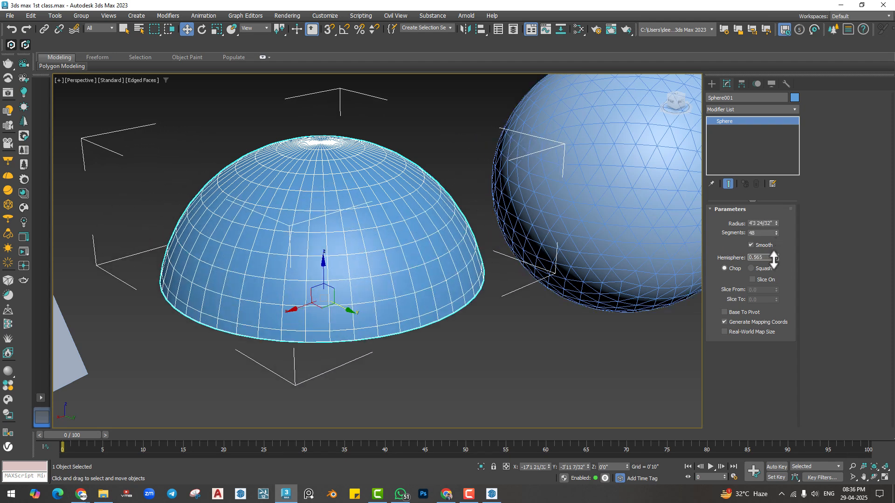
# Step: Try the Squash option on the dome with Hemisphere at 0.58, then switch back to Chop
pyautogui.click(751, 269)
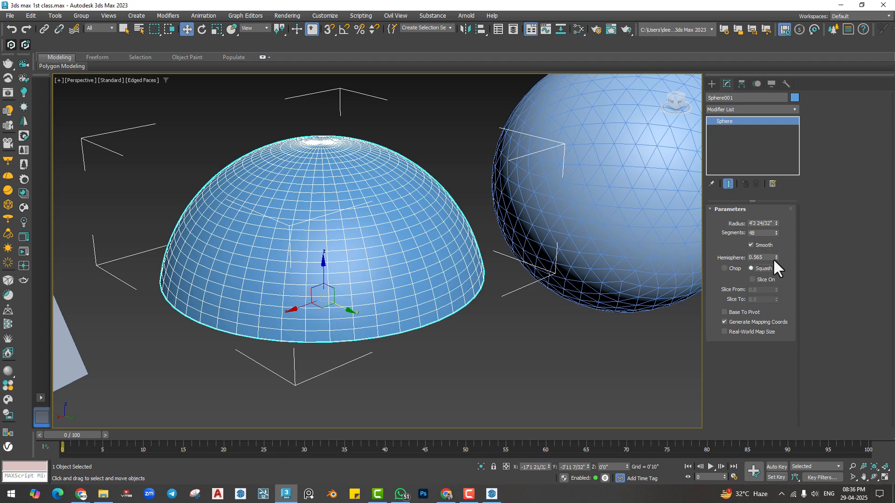
pyautogui.moveTo(774, 258)
pyautogui.mouseDown()
pyautogui.moveTo(774, 244)
pyautogui.moveTo(777, 282)
pyautogui.moveTo(775, 242)
pyautogui.moveTo(776, 277)
pyautogui.moveTo(776, 260)
pyautogui.mouseUp()
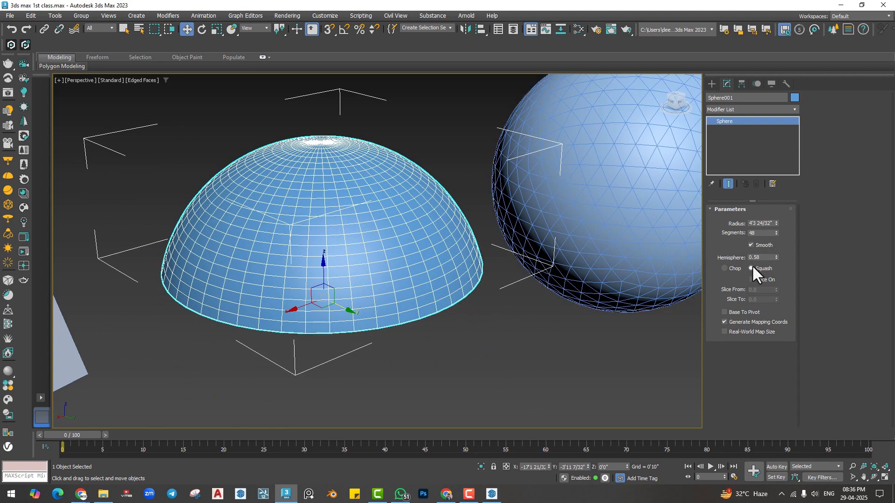
pyautogui.click(724, 269)
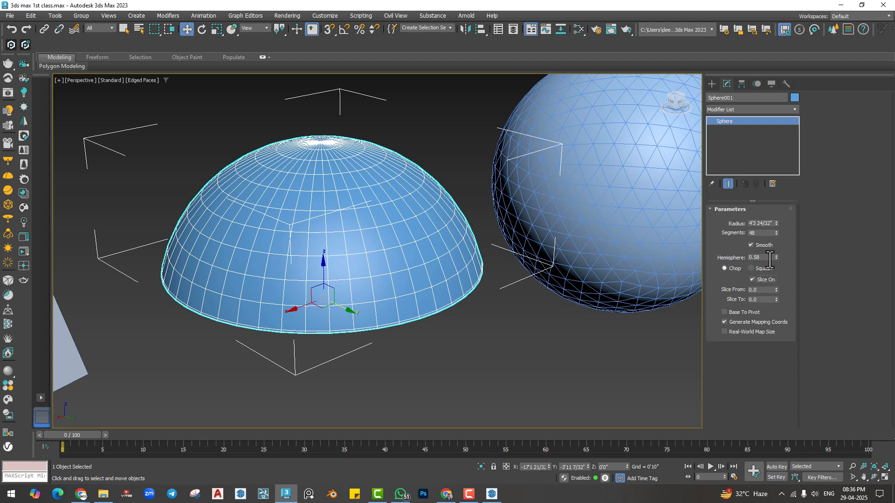
# Step: Reset the sphere's Hemisphere to 0 and, with slicing on, set Slice From to 192 and Slice To to 90
pyautogui.moveTo(775, 257)
pyautogui.mouseDown()
pyautogui.moveTo(775, 236)
pyautogui.moveTo(777, 251)
pyautogui.mouseUp()
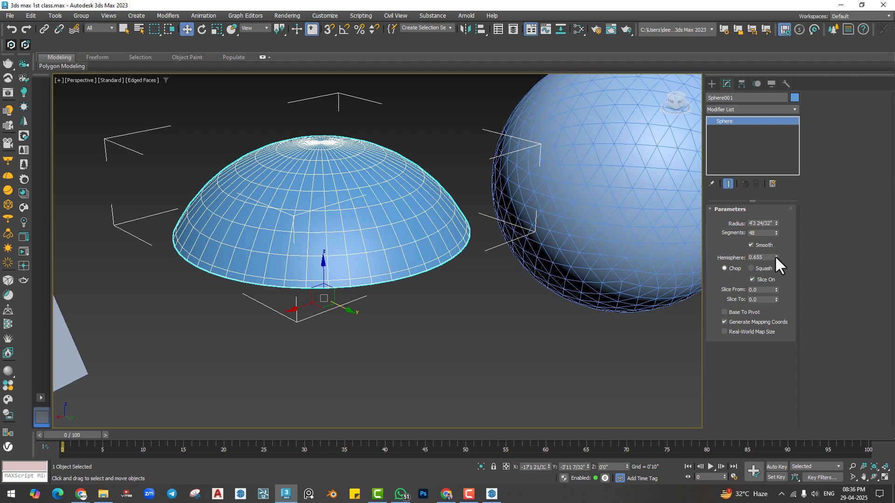
pyautogui.rightClick(775, 258)
pyautogui.keyDown('alt'); pyautogui.moveTo(479, 300); pyautogui.dragTo(443, 291, button='middle'); pyautogui.keyUp('alt')
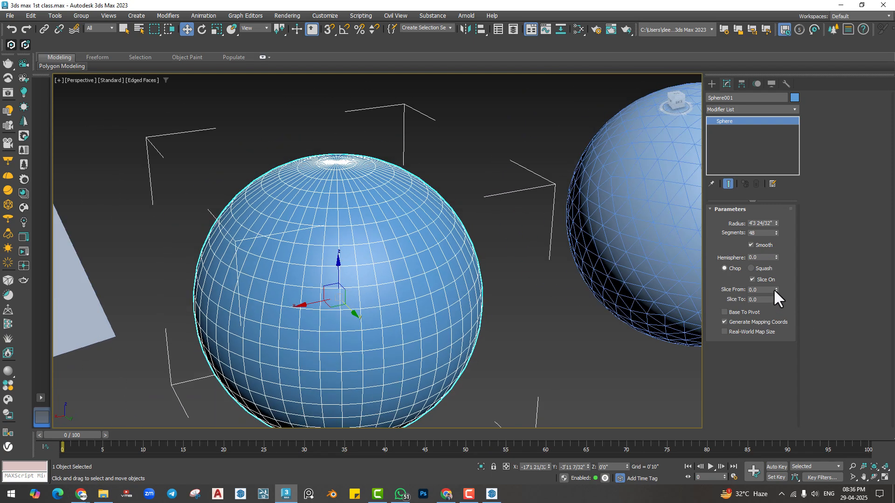
pyautogui.moveTo(776, 289); pyautogui.dragTo(746, 103)
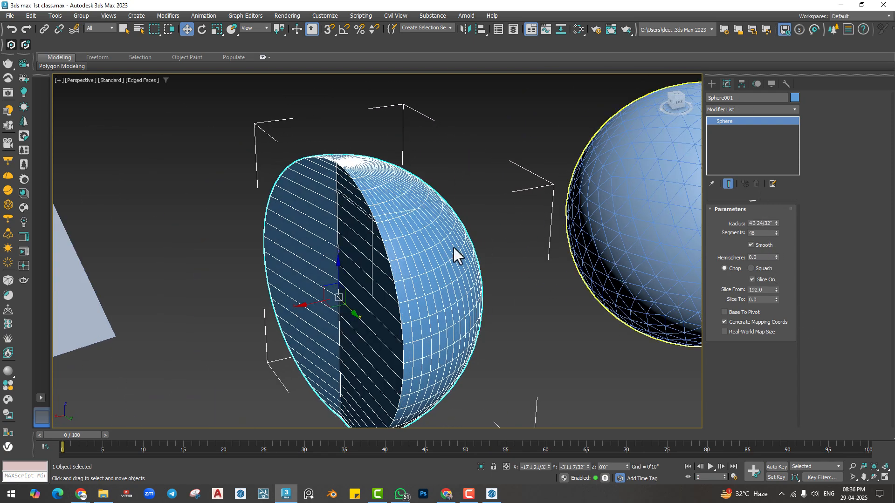
pyautogui.scroll(-3, 385, 253)
pyautogui.keyDown('alt'); pyautogui.moveTo(367, 277); pyautogui.dragTo(405, 278, button='middle'); pyautogui.keyUp('alt')
pyautogui.moveTo(776, 299); pyautogui.dragTo(765, 223)
pyautogui.scroll(-5, 347, 310)
pyautogui.keyDown('alt'); pyautogui.moveTo(347, 309); pyautogui.dragTo(430, 289, button='middle'); pyautogui.keyUp('alt')
pyautogui.scroll(2, 429, 289)
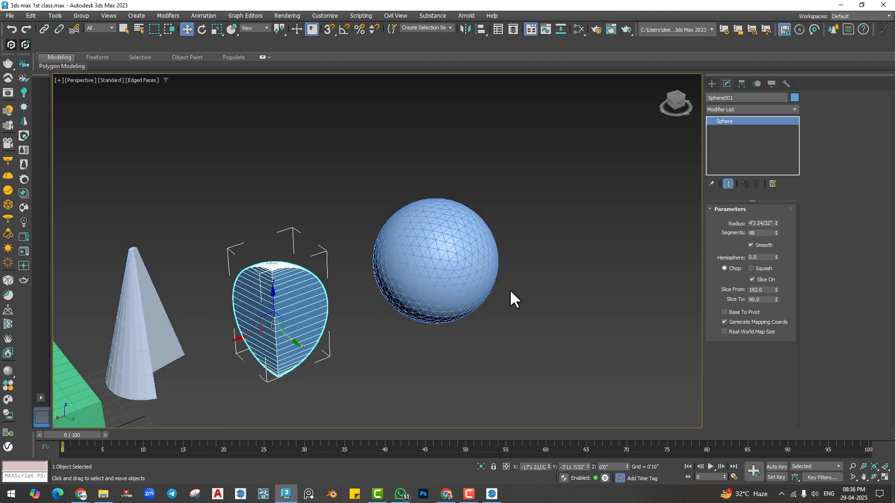
# Step: Set the GeoSphere's radius to 4'10 6/32" and its segments to 12
pyautogui.click(467, 268)
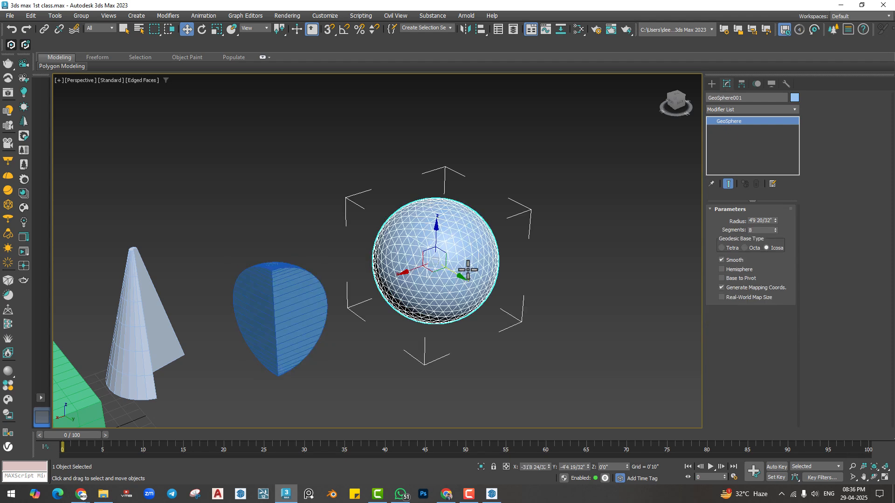
pyautogui.moveTo(775, 222)
pyautogui.mouseDown()
pyautogui.moveTo(775, 204)
pyautogui.moveTo(775, 229)
pyautogui.mouseUp()
pyautogui.scroll(2, 472, 272)
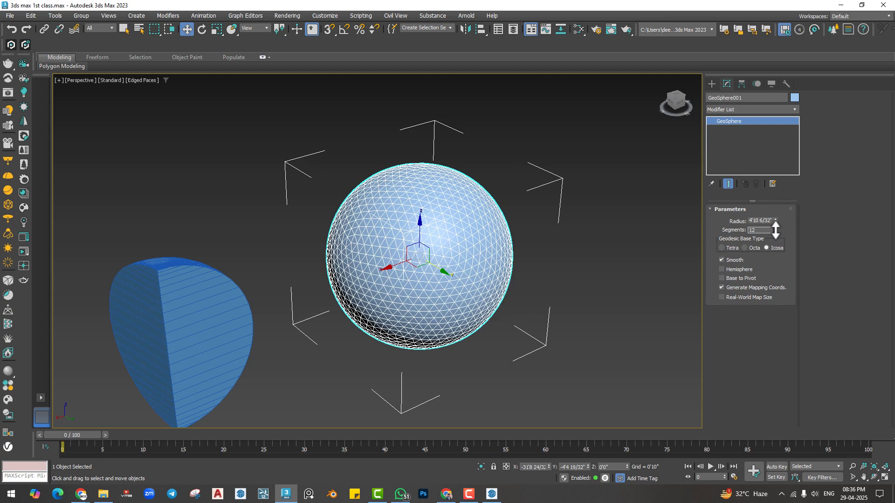
pyautogui.scroll(2, 483, 255)
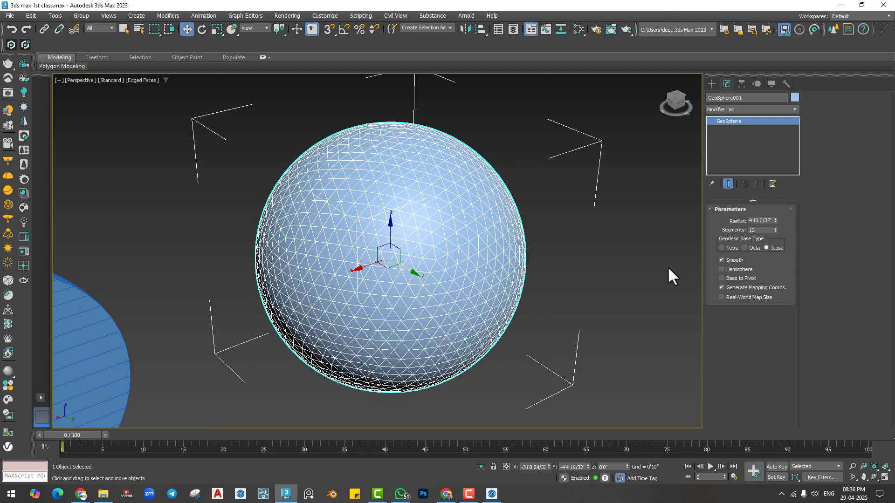
# Step: Compare the GeoSphere's Tetra and Octa base types, then return it to Icosa
pyautogui.click(722, 248)
pyautogui.click(751, 248)
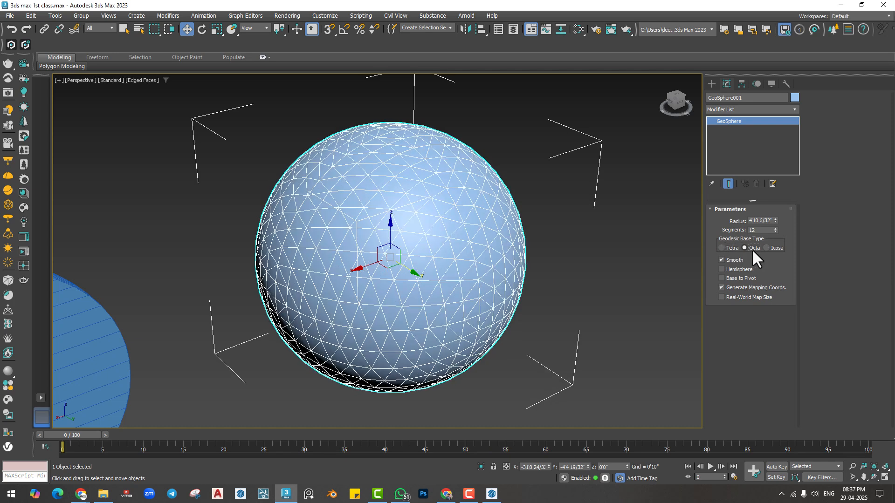
pyautogui.click(773, 248)
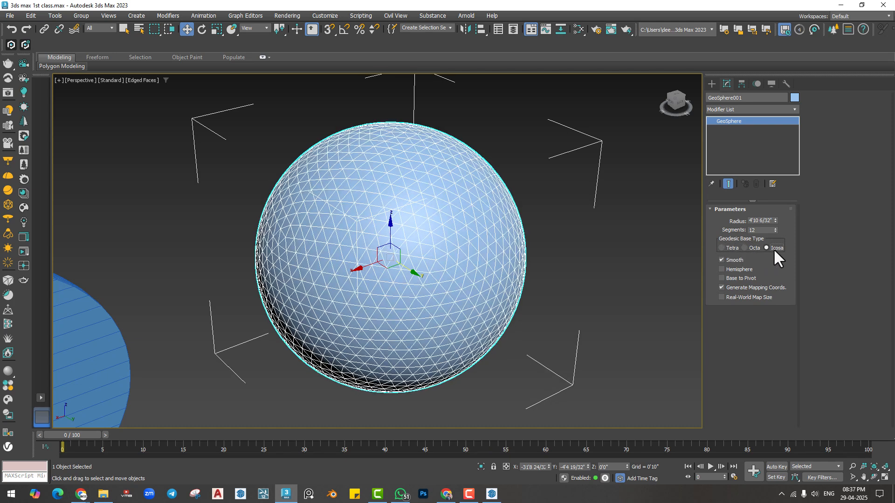
# Step: Turn off the Edged Faces display and enable Hemisphere on the GeoSphere, keeping Smooth on
pyautogui.click(735, 259)
pyautogui.press('F4')
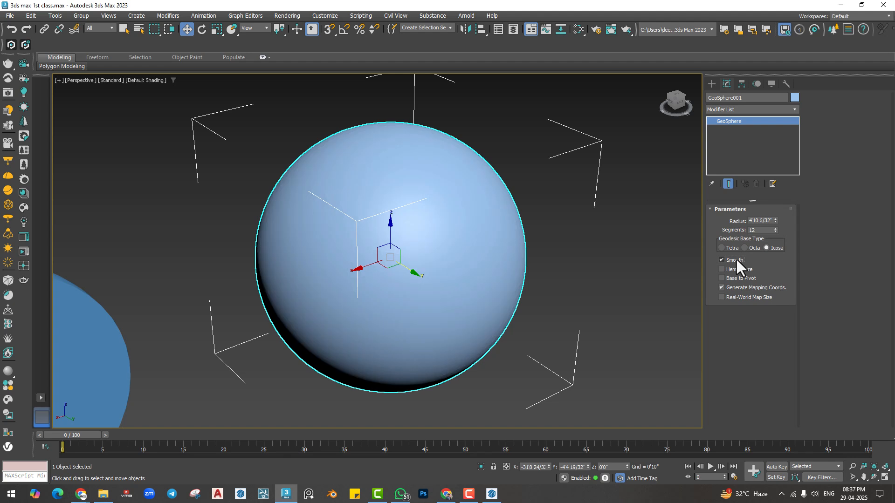
pyautogui.click(737, 270)
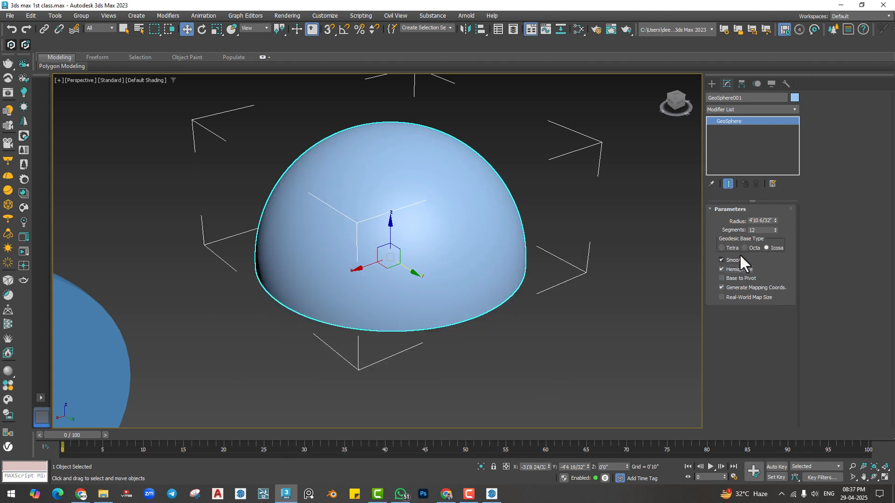
# Step: Turn the Edged Faces display back on and create a cylinder about 1'8" in radius and 8'2" high in front of the GeoSphere
pyautogui.press('F4')
pyautogui.scroll(-5, 489, 276)
pyautogui.moveTo(503, 279); pyautogui.dragTo(418, 273, button='middle')
pyautogui.click(712, 84)
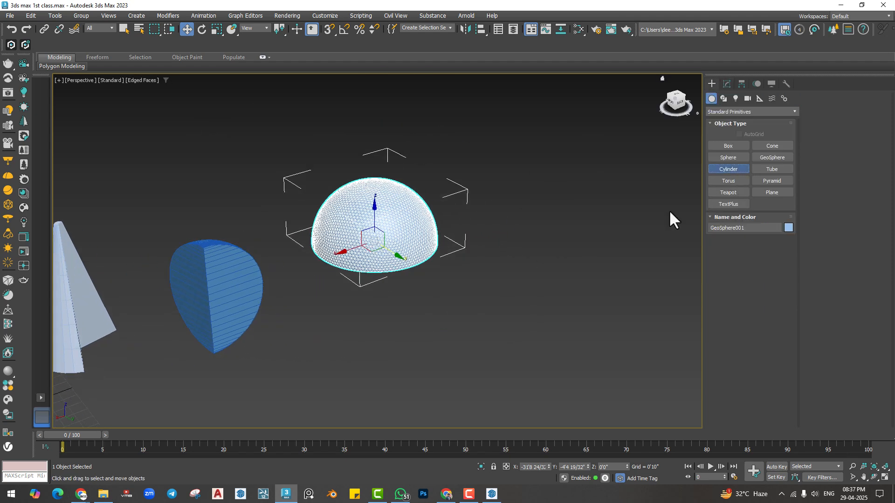
pyautogui.moveTo(415, 355); pyautogui.dragTo(440, 364)
pyautogui.click(440, 232)
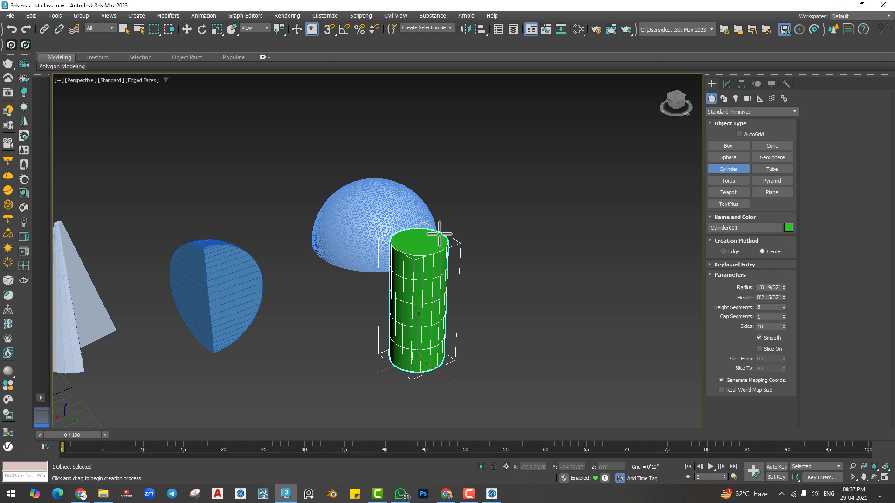
pyautogui.moveTo(431, 299); pyautogui.dragTo(412, 291, button='middle')
pyautogui.keyDown('alt'); pyautogui.moveTo(412, 291); pyautogui.dragTo(427, 293, button='middle'); pyautogui.keyUp('alt')
# Step: Set the cylinder's radius to 2'4 13/32", height to 10'0 4/32", height segments to 4 and sides to 36, disable Smooth and slice it lengthwise
pyautogui.click(726, 84)
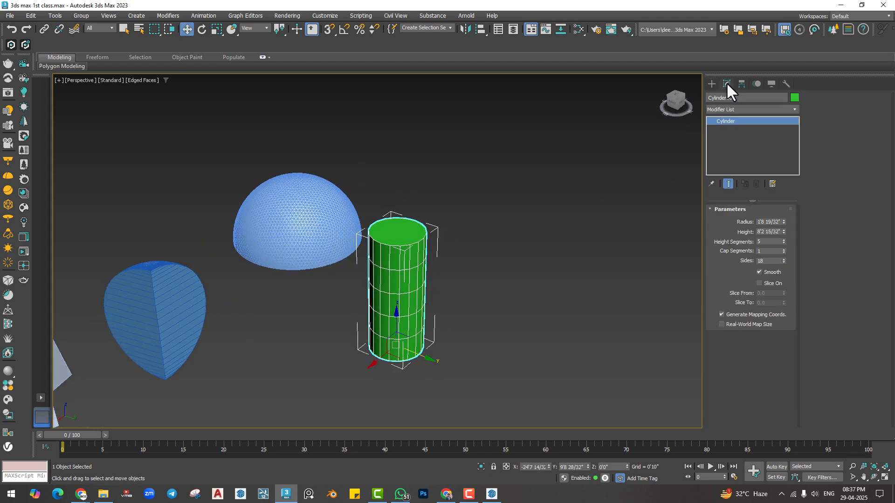
pyautogui.moveTo(784, 223); pyautogui.dragTo(783, 254)
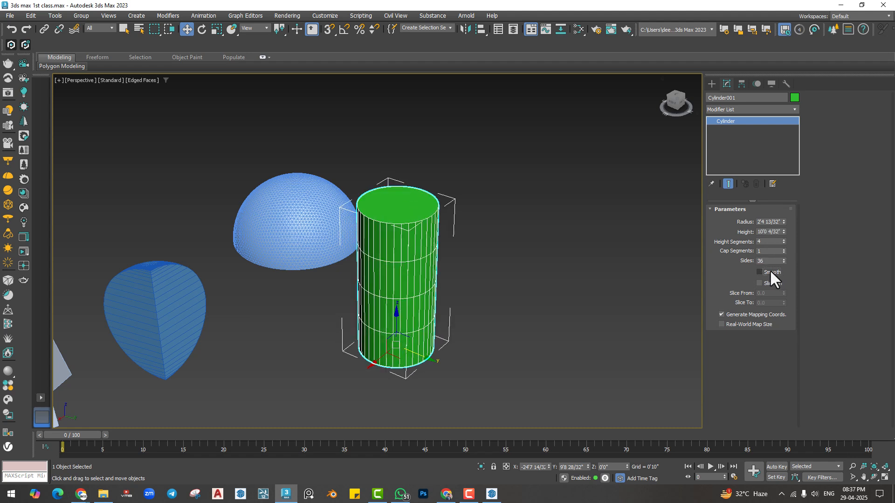
pyautogui.click(775, 283)
pyautogui.moveTo(783, 292); pyautogui.dragTo(786, 153)
# Step: Create a tube beside the sliced cylinder with radii of about 2'6" and 3'1" and a height of about 5'5"
pyautogui.click(711, 83)
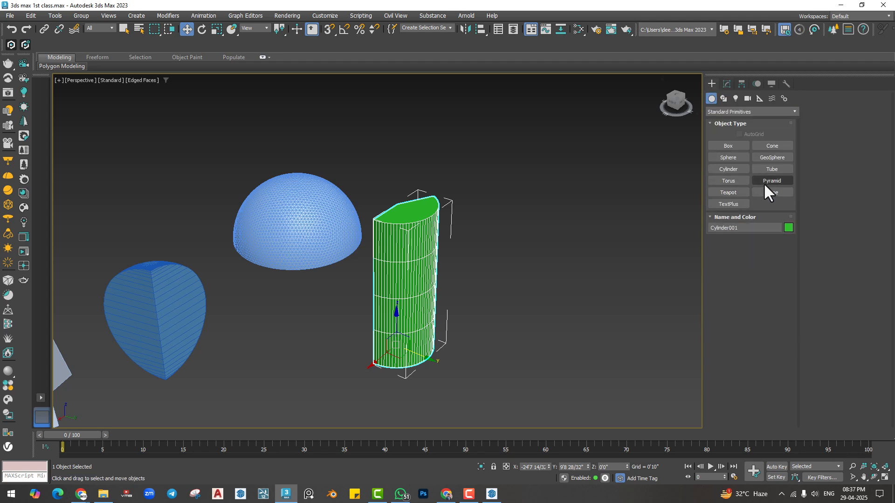
pyautogui.click(768, 169)
pyautogui.moveTo(597, 261); pyautogui.dragTo(489, 310, button='middle')
pyautogui.moveTo(491, 311); pyautogui.dragTo(505, 326)
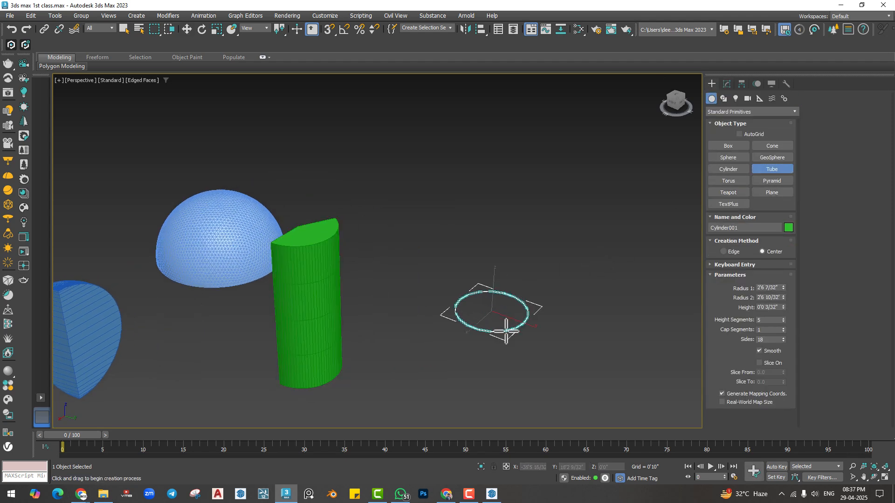
pyautogui.click(513, 292)
pyautogui.click(510, 215)
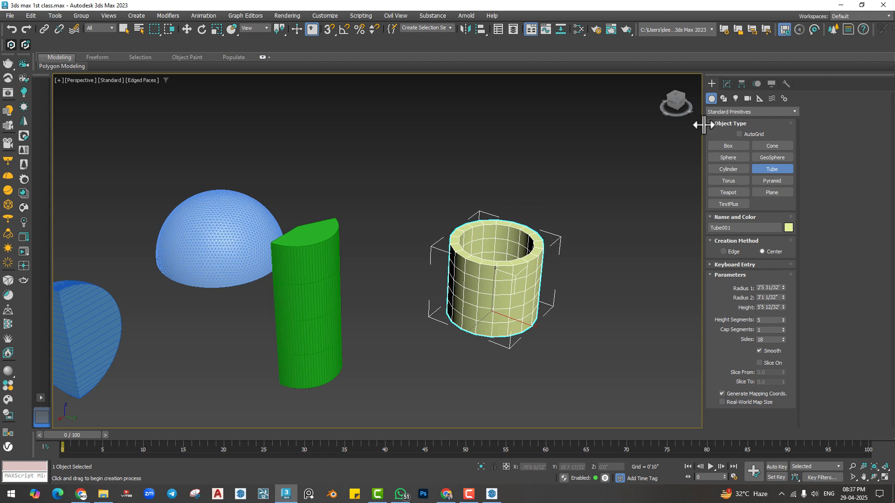
# Step: Increase the tube's height and height segments and reduce its number of sides
pyautogui.click(727, 84)
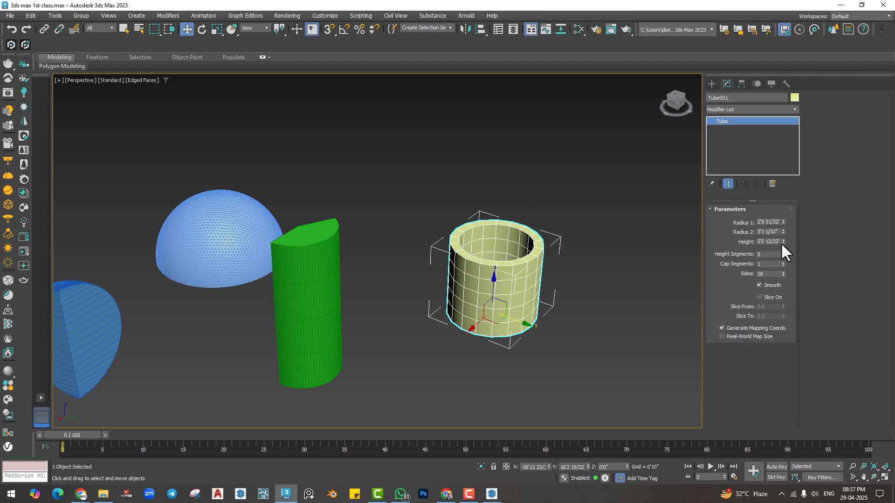
pyautogui.moveTo(783, 241); pyautogui.dragTo(782, 194)
pyautogui.moveTo(783, 256); pyautogui.dragTo(783, 277)
pyautogui.moveTo(553, 289); pyautogui.dragTo(398, 260, button='middle')
# Step: Create a torus beside the tube with radii of about 2'3" and 0'8", and frame it in the view
pyautogui.click(711, 84)
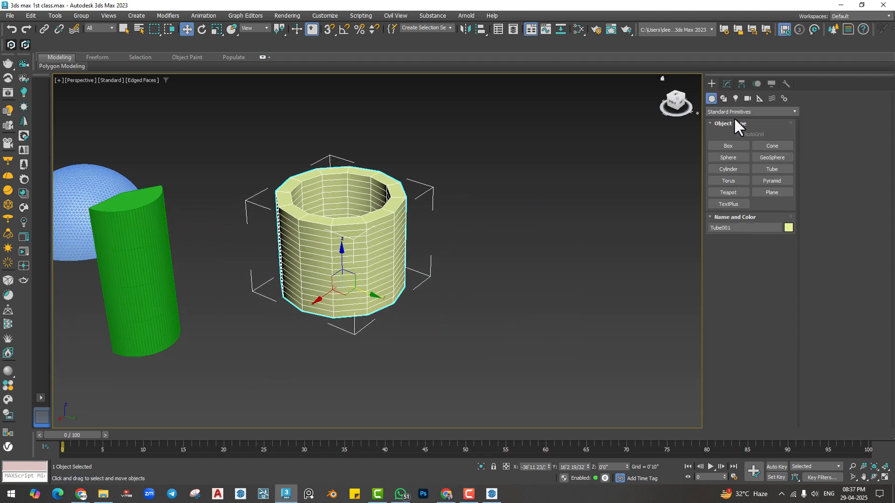
pyautogui.click(731, 181)
pyautogui.moveTo(526, 306); pyautogui.dragTo(578, 328)
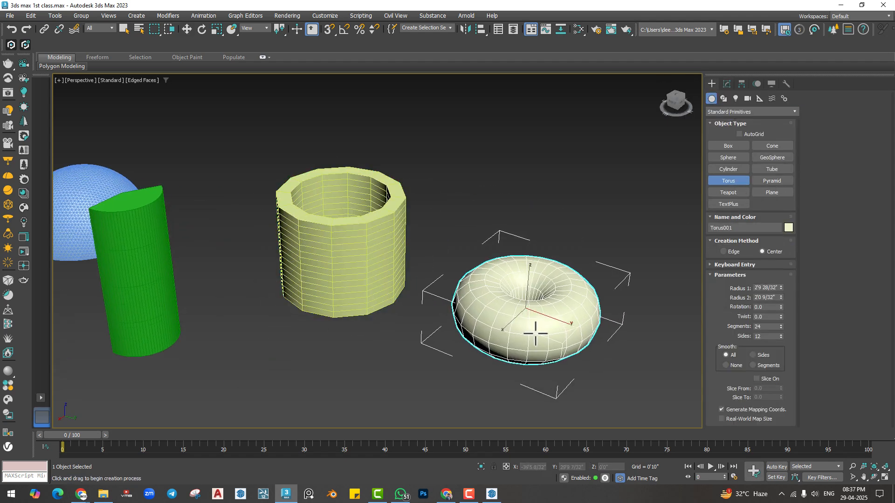
pyautogui.click(564, 332)
pyautogui.press('z')
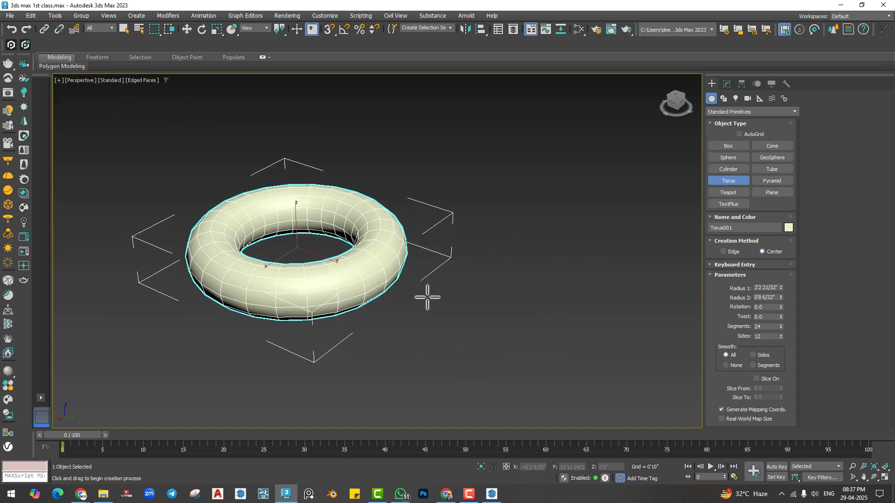
# Step: Create a pyramid beside the torus, about 1'2" wide, 0'8" deep and 1'11" high
pyautogui.click(772, 181)
pyautogui.moveTo(585, 305); pyautogui.dragTo(591, 334)
pyautogui.click(591, 257)
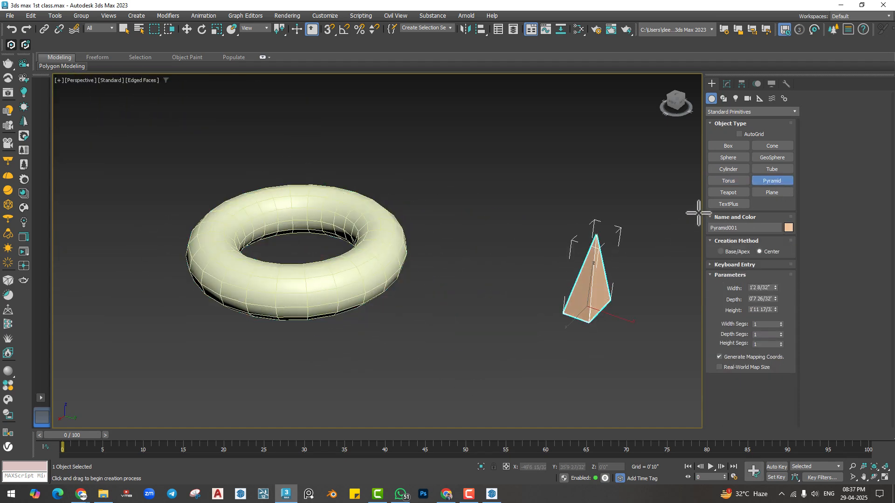
# Step: Create a teapot beside the pyramid with a radius of about 1'3"
pyautogui.click(716, 194)
pyautogui.moveTo(536, 285); pyautogui.dragTo(331, 266, button='middle')
pyautogui.moveTo(539, 310); pyautogui.dragTo(541, 343)
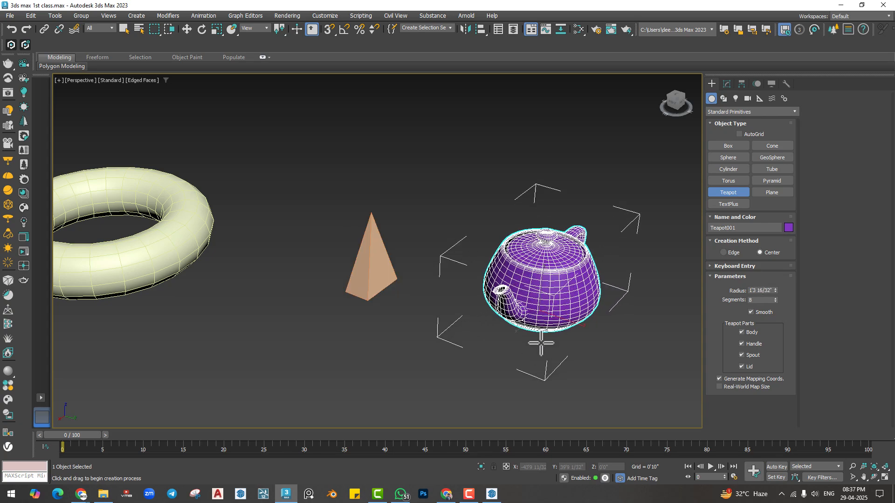
pyautogui.moveTo(573, 339); pyautogui.dragTo(438, 317, button='middle')
# Step: Set the teapot's radius to 1'1 20/32" and its segments to 15
pyautogui.click(726, 83)
pyautogui.keyDown('alt'); pyautogui.moveTo(525, 309); pyautogui.dragTo(471, 307, button='middle'); pyautogui.keyUp('alt')
pyautogui.moveTo(775, 224)
pyautogui.mouseDown()
pyautogui.moveTo(773, 186)
pyautogui.moveTo(776, 231)
pyautogui.mouseUp()
pyautogui.scroll(3, 346, 289)
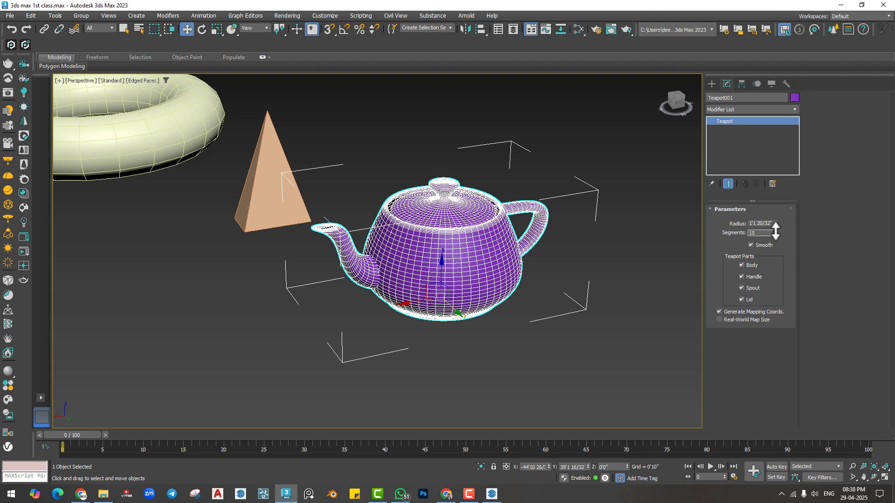
pyautogui.scroll(3, 485, 266)
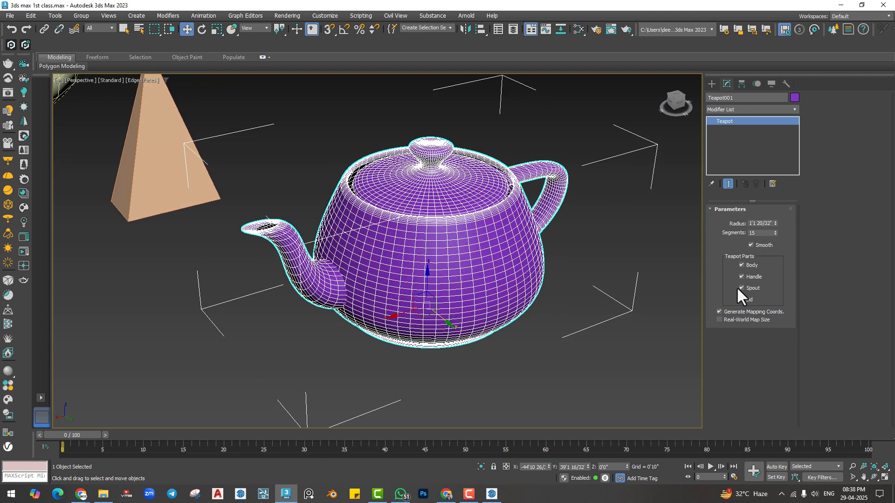
# Step: Remove the handle, spout and lid from the teapot, leaving only the body
pyautogui.click(746, 278)
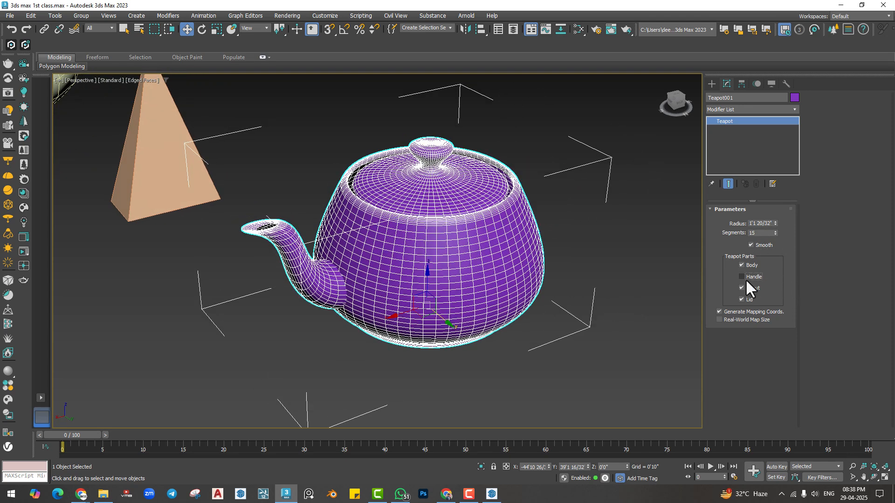
pyautogui.click(746, 289)
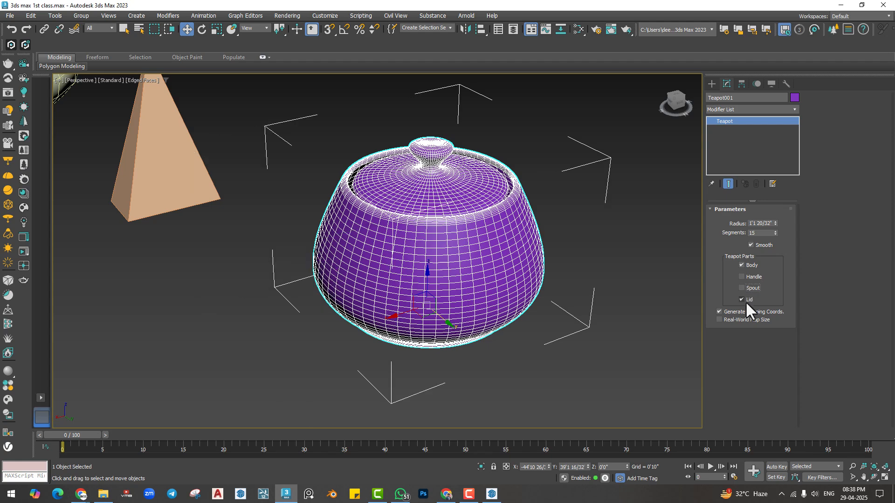
pyautogui.click(741, 300)
pyautogui.scroll(-4, 441, 286)
pyautogui.scroll(2, 581, 314)
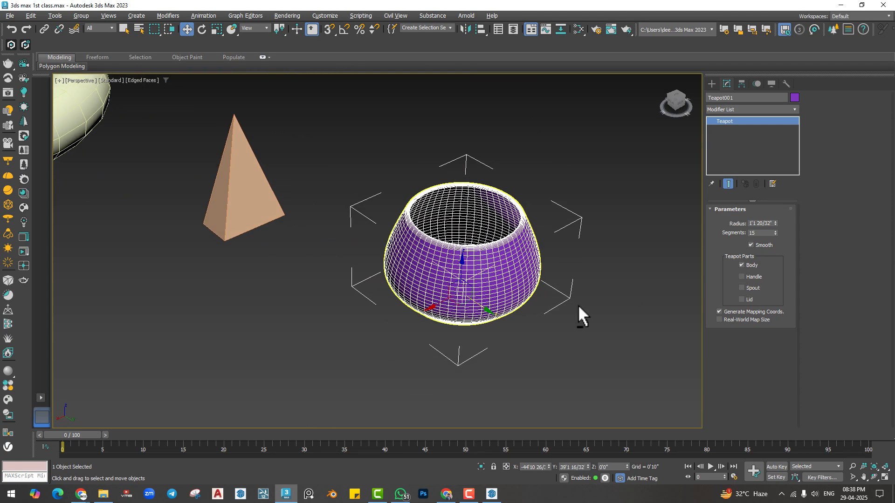
# Step: Restore the teapot's handle to make a cup shape and deselect it
pyautogui.click(755, 278)
pyautogui.moveTo(541, 295)
pyautogui.keyDown('alt'); pyautogui.mouseDown(button='middle')
pyautogui.moveTo(479, 272)
pyautogui.moveTo(526, 292)
pyautogui.mouseUp(button='middle'); pyautogui.keyUp('alt')
pyautogui.scroll(-3, 531, 296)
pyautogui.scroll(2, 535, 326)
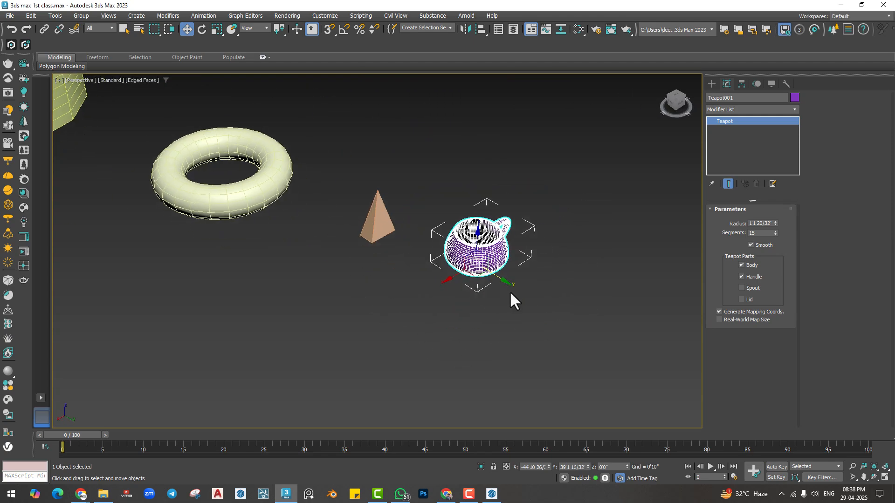
pyautogui.click(510, 291)
pyautogui.scroll(-3, 482, 281)
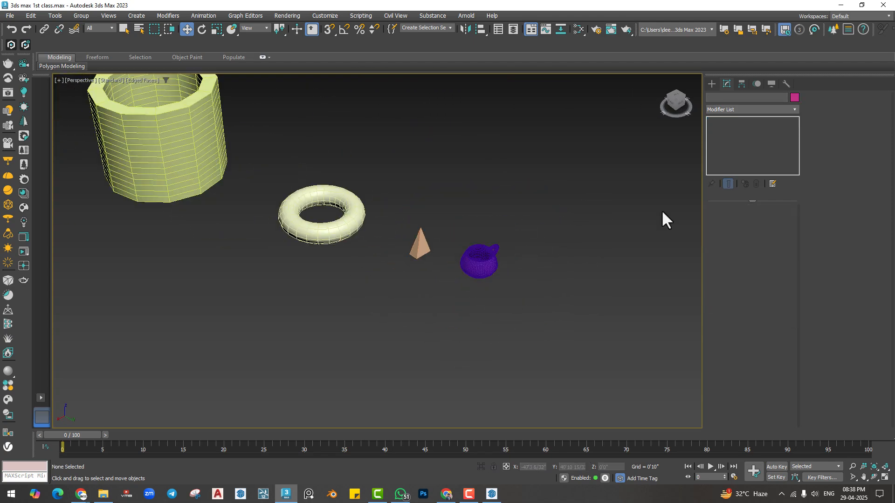
# Step: Create a plane about 23'8" long and 37'10" wide in the empty area in front of the primitives
pyautogui.click(711, 83)
pyautogui.click(772, 192)
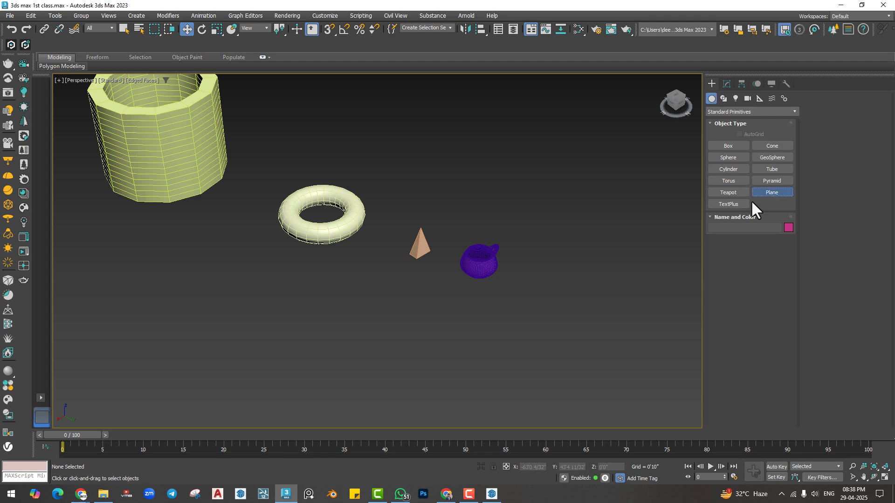
pyautogui.scroll(-3, 489, 256)
pyautogui.moveTo(489, 255); pyautogui.dragTo(535, 184, button='middle')
pyautogui.moveTo(285, 320); pyautogui.dragTo(649, 275)
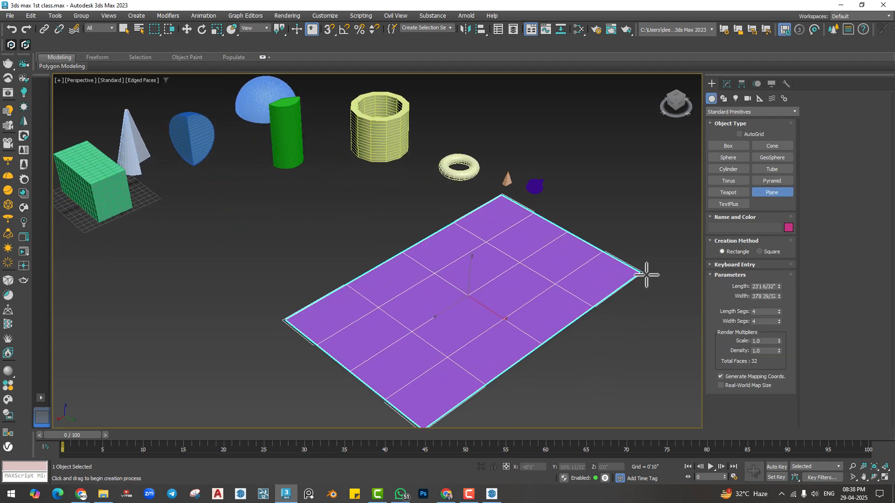
# Step: Set the plane's length to 27'11 1/32", width to 40'10 5/32", length segments to 21 and width segments to 22
pyautogui.click(726, 83)
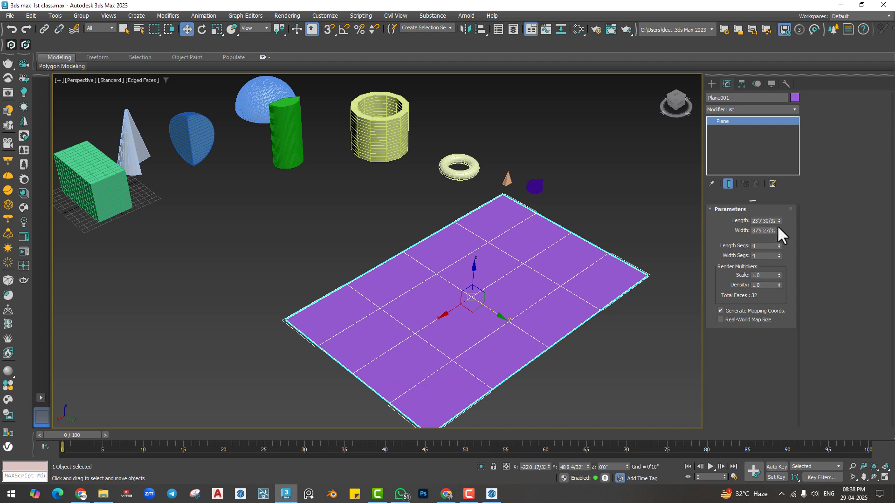
pyautogui.moveTo(779, 222); pyautogui.dragTo(781, 247)
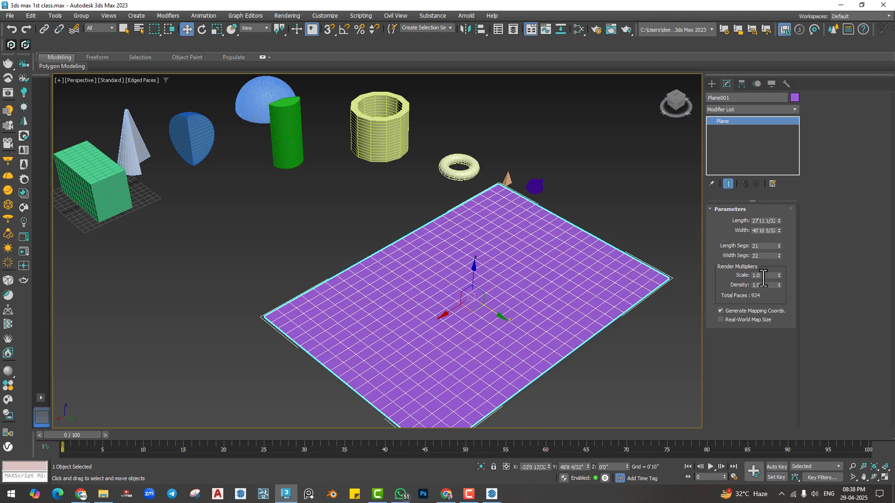
pyautogui.scroll(-3, 459, 289)
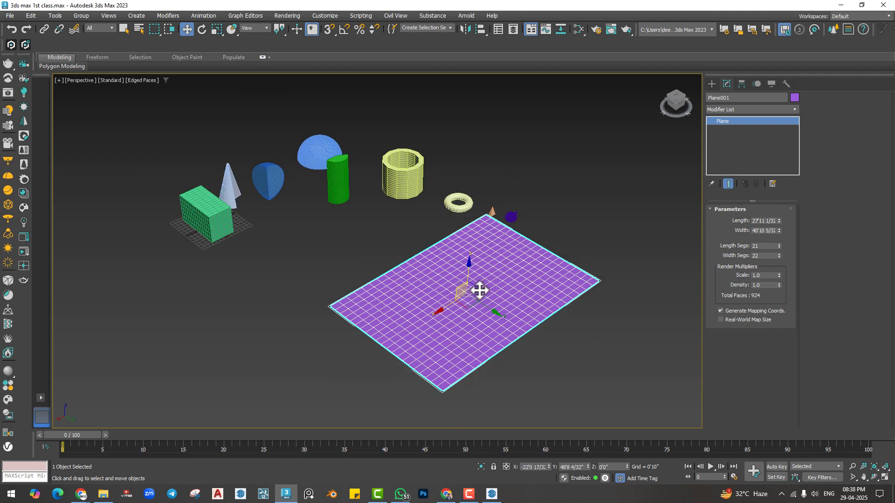
# Step: Place a TextPlus object in the empty area in front of the box
pyautogui.click(712, 84)
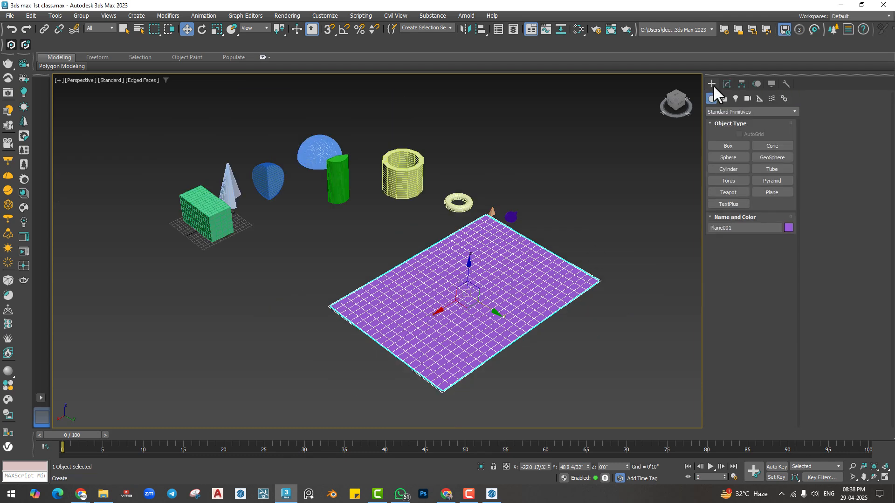
pyautogui.click(731, 205)
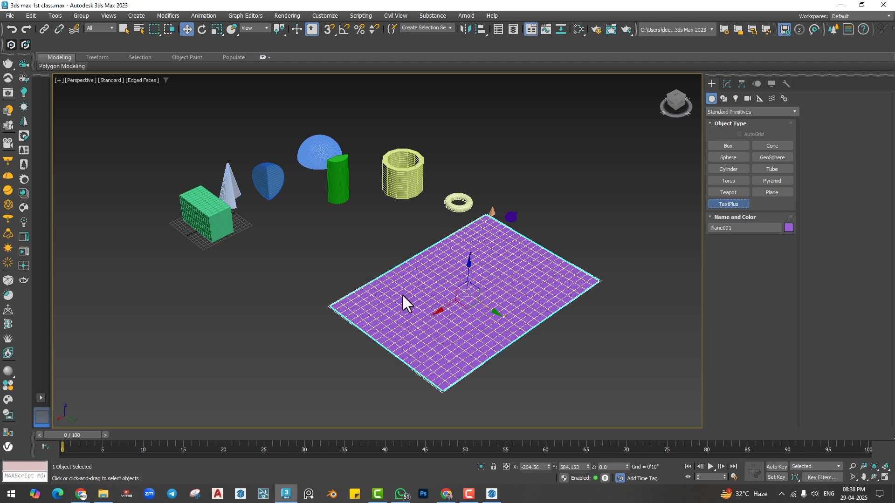
pyautogui.moveTo(402, 293); pyautogui.dragTo(436, 269, button='middle')
pyautogui.click(254, 311)
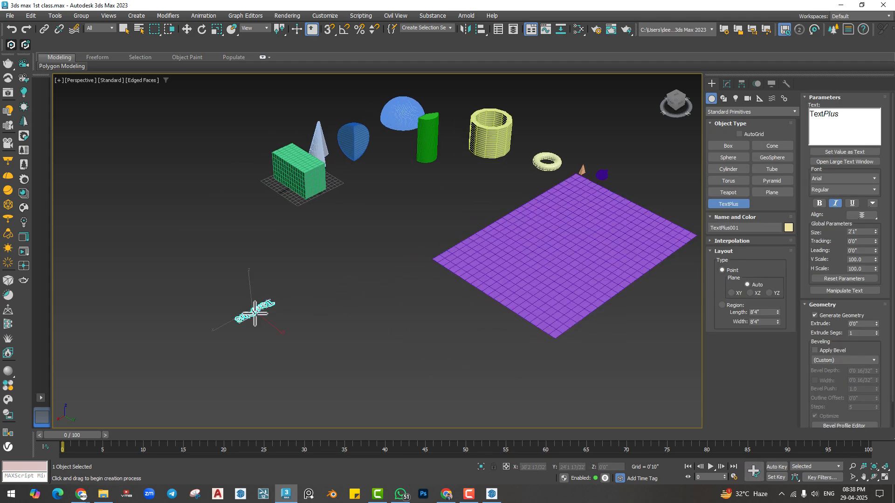
pyautogui.scroll(6, 248, 328)
pyautogui.keyDown('alt'); pyautogui.moveTo(276, 291); pyautogui.dragTo(432, 310, button='middle'); pyautogui.keyUp('alt')
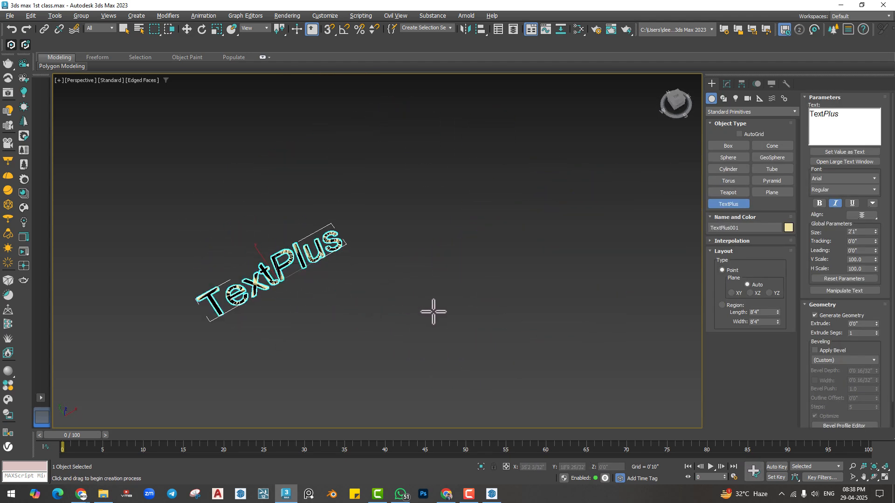
# Step: Replace the TextPlus object's default text with INDIA
pyautogui.click(726, 84)
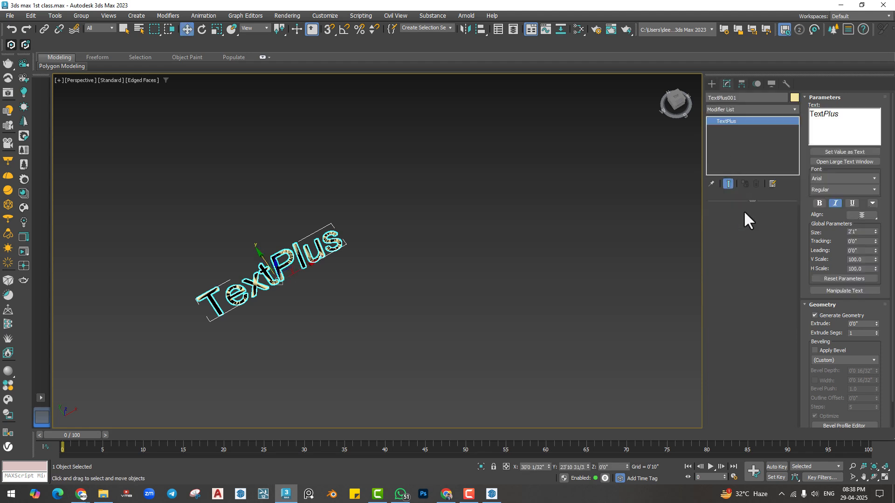
pyautogui.click(840, 114)
pyautogui.doubleClick(821, 114)
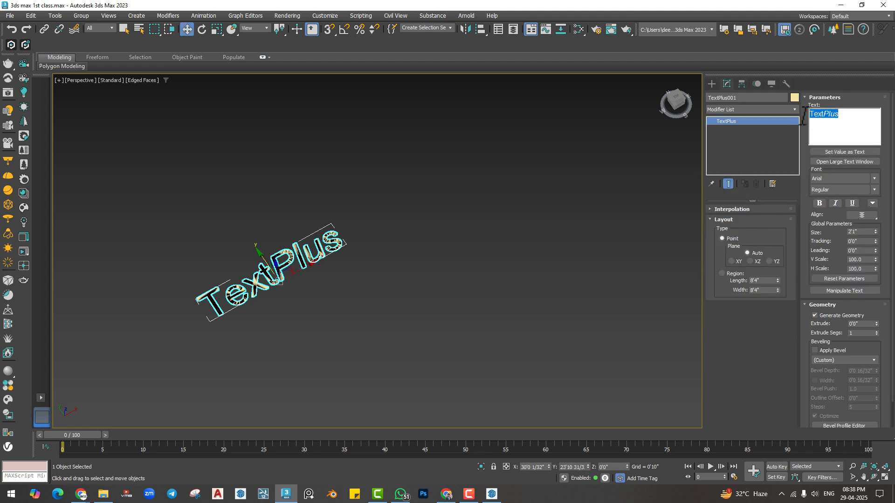
pyautogui.write('INDIA')
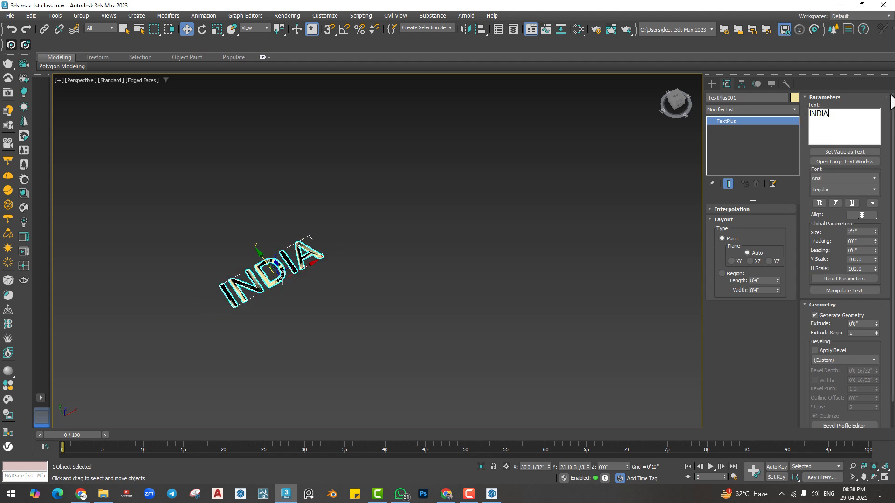
# Step: Keeping Arial, set the text's size to 2'10 24/32", tracking to 0'0 8/32", leading to 0'0 9/32", V Scale to 114 and H Scale to 112
pyautogui.click(829, 179)
pyautogui.click(829, 180)
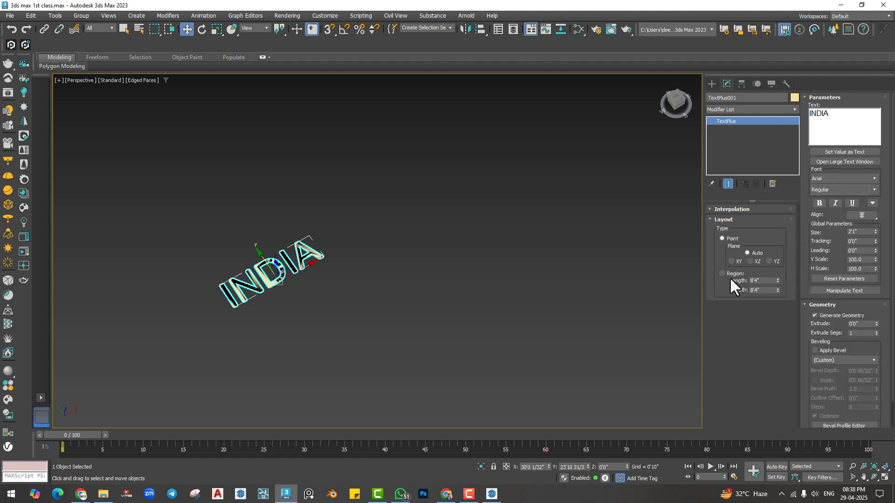
pyautogui.moveTo(875, 230); pyautogui.dragTo(874, 261)
pyautogui.click(874, 238)
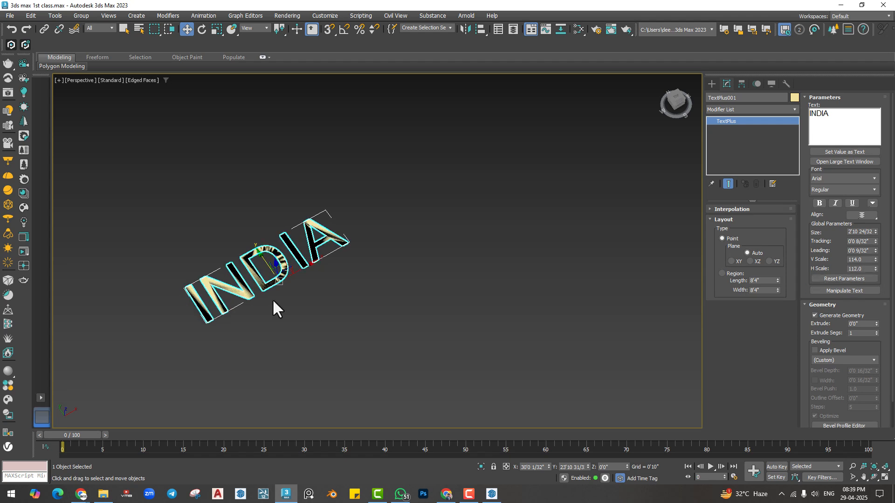
# Step: Apply an Extrude modifier to the INDIA text with an amount of 1'0" and 1 segment
pyautogui.click(741, 109)
pyautogui.press('e')
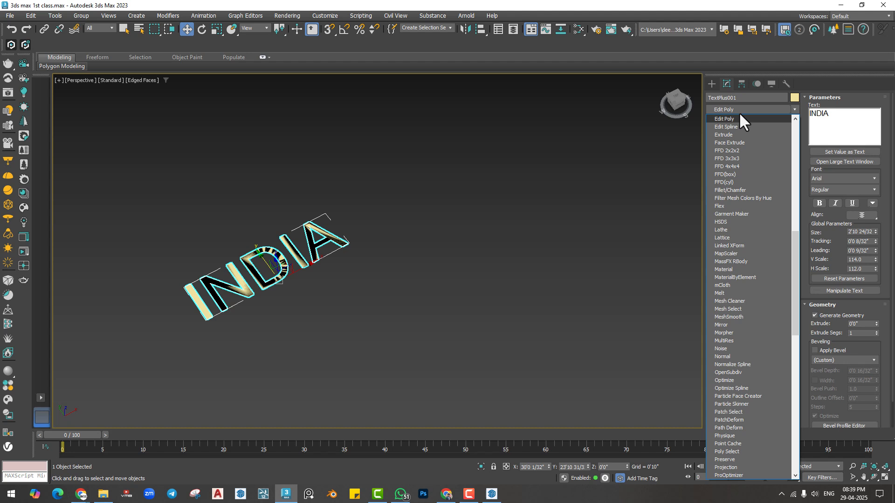
pyautogui.click(723, 135)
pyautogui.moveTo(776, 231); pyautogui.dragTo(776, 186)
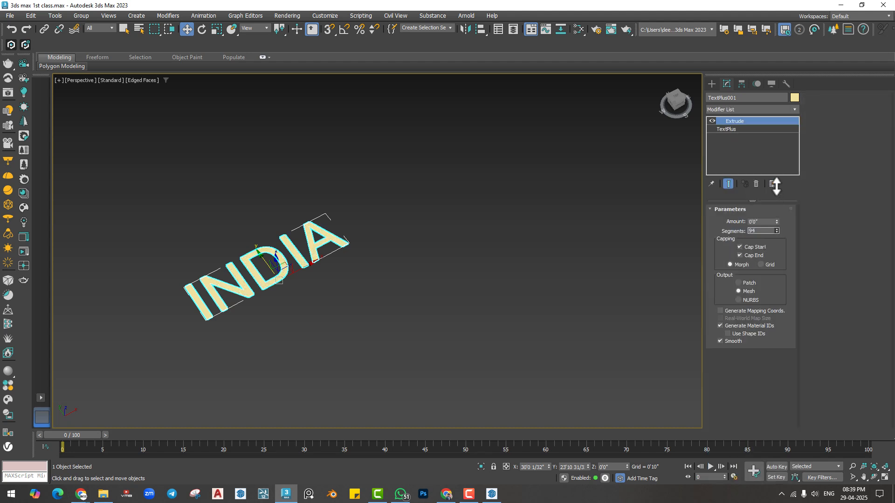
pyautogui.moveTo(776, 221); pyautogui.dragTo(778, 209)
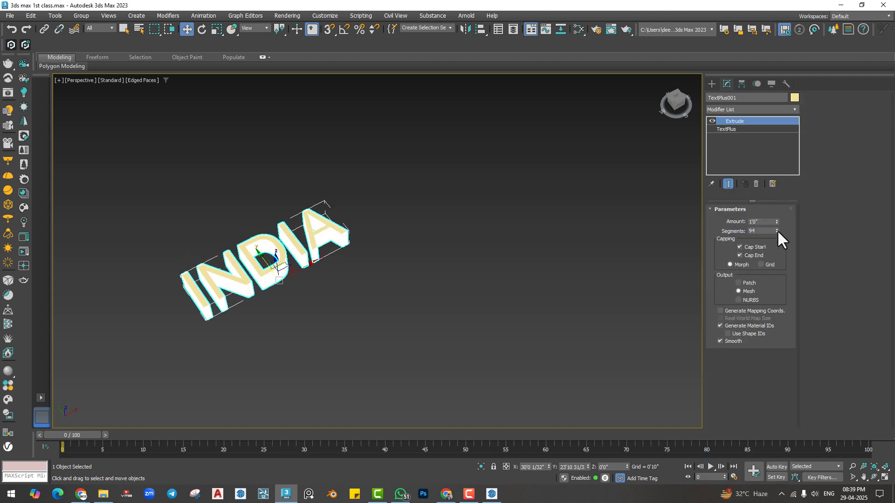
pyautogui.rightClick(776, 231)
pyautogui.keyDown('alt'); pyautogui.moveTo(223, 289); pyautogui.dragTo(225, 270, button='middle'); pyautogui.keyUp('alt')
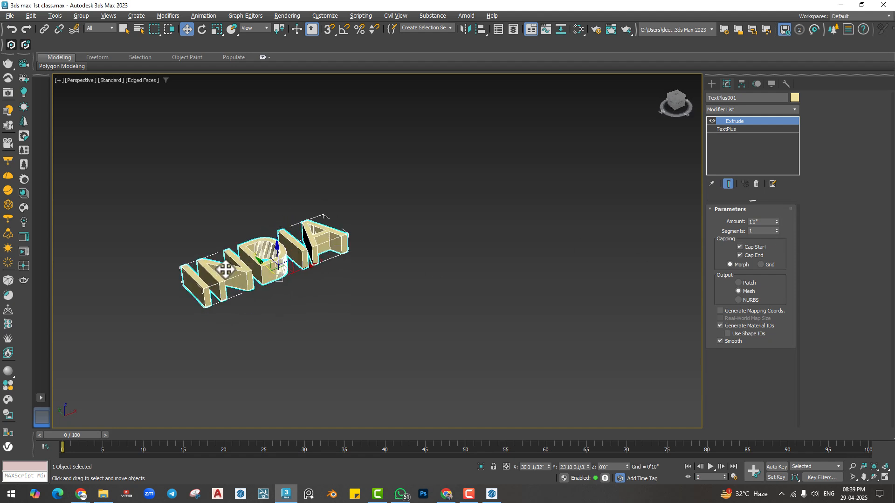
# Step: Delete the INDIA text and switch the geometry category for new objects to Extended Primitives
pyautogui.press('Delete')
pyautogui.click(711, 83)
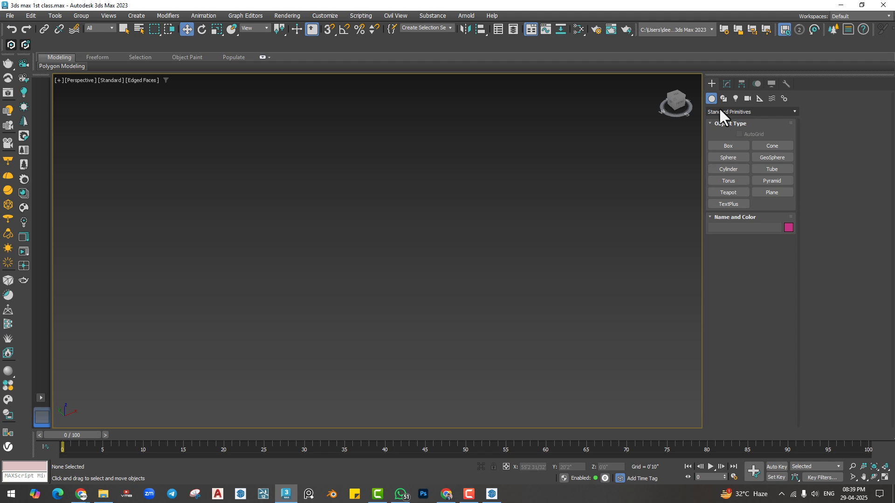
pyautogui.click(718, 107)
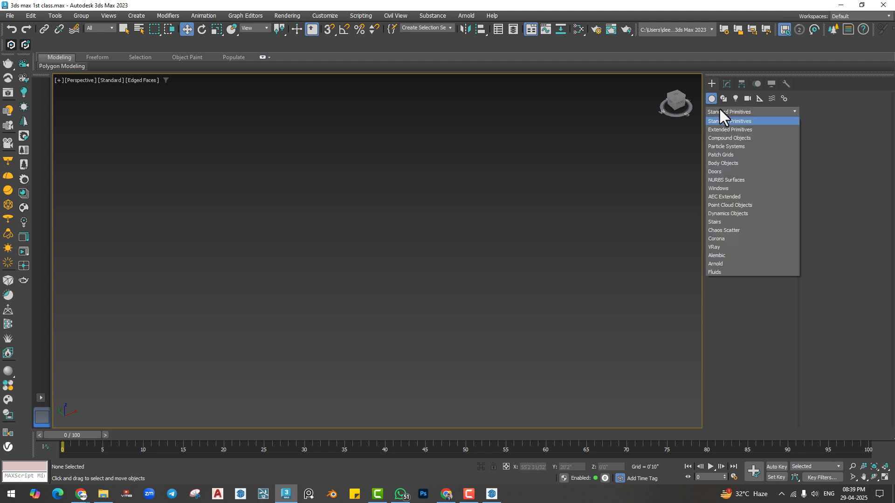
pyautogui.click(721, 130)
pyautogui.click(727, 112)
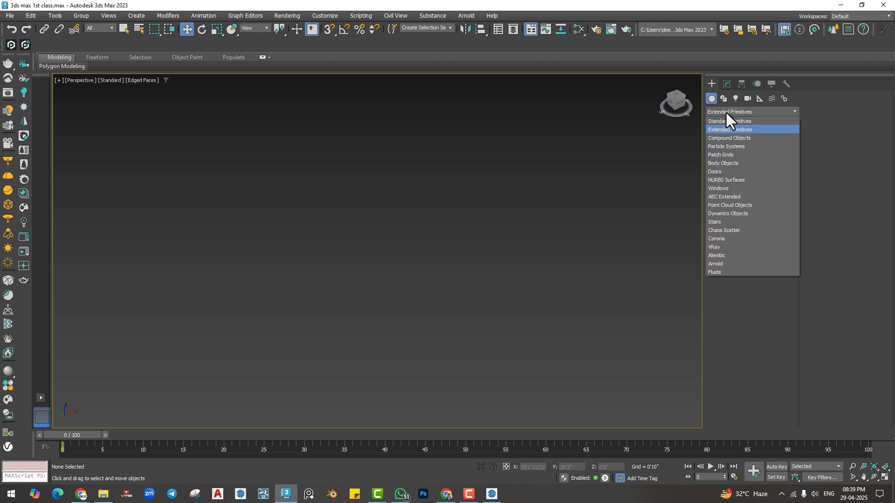
pyautogui.click(726, 113)
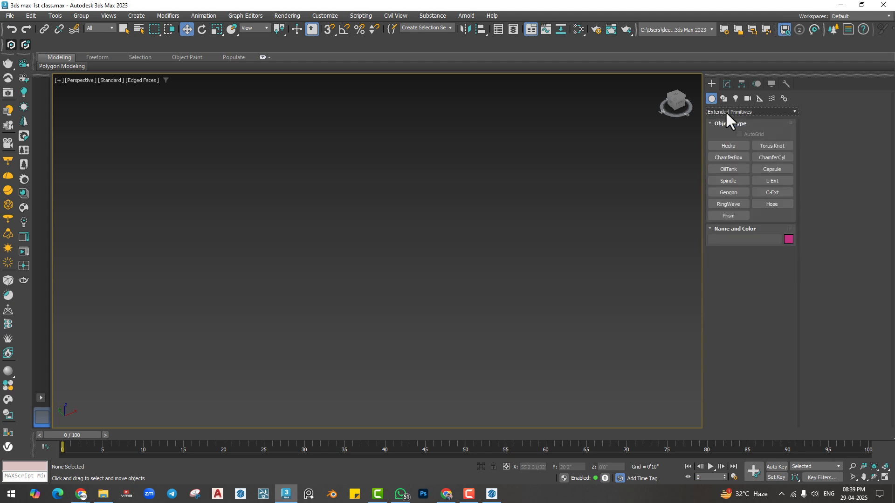
# Step: Create a Tetra Hedra with about 2'3 28/32" radius and, beside it, a Torus Knot with about 1'5 28/32" base radius and 0'3 11/32" cross-section radius
pyautogui.click(728, 146)
pyautogui.moveTo(366, 283); pyautogui.dragTo(372, 312)
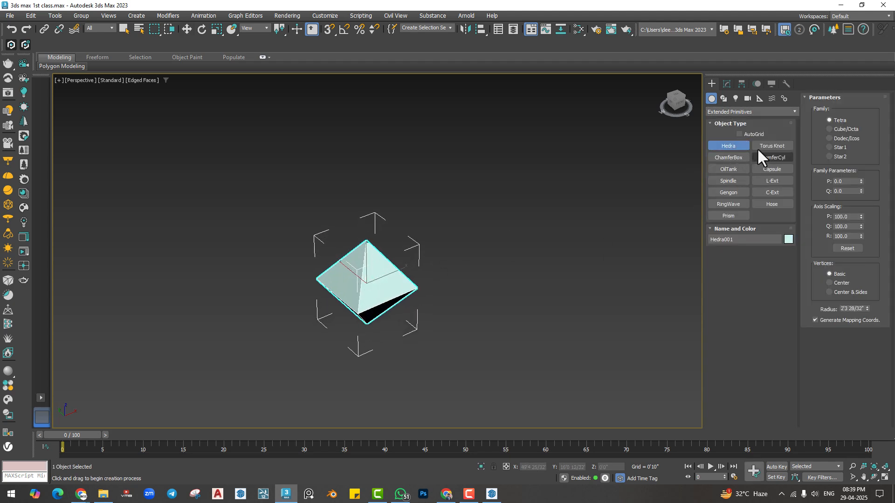
pyautogui.click(757, 145)
pyautogui.moveTo(505, 276); pyautogui.dragTo(509, 280)
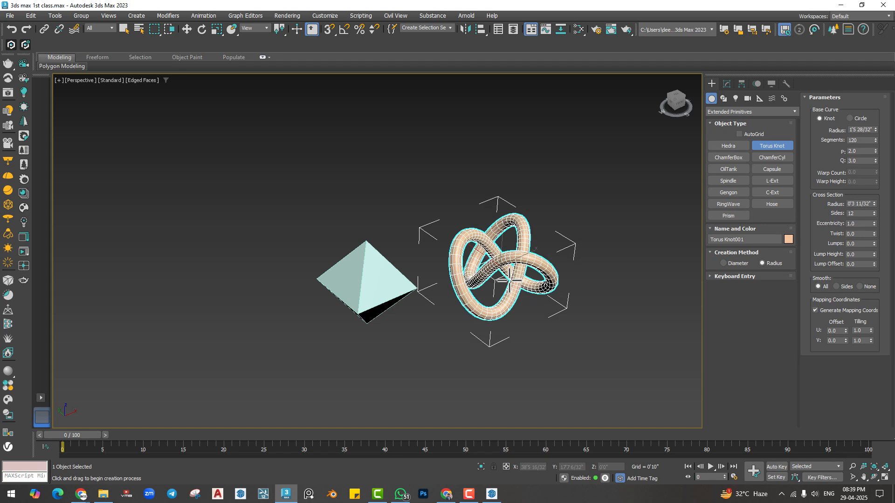
# Step: Slightly increase the torus knot's base curve radius, then return to the Extended Primitives creation options
pyautogui.click(726, 85)
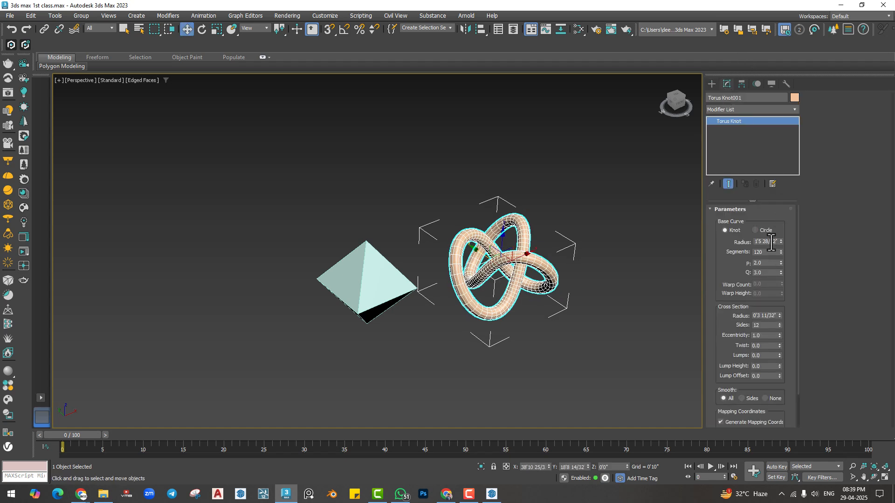
pyautogui.moveTo(781, 252)
pyautogui.mouseDown()
pyautogui.moveTo(779, 222)
pyautogui.moveTo(780, 235)
pyautogui.mouseUp()
pyautogui.click(780, 242)
pyautogui.moveTo(482, 253); pyautogui.dragTo(452, 250, button='middle')
pyautogui.click(711, 84)
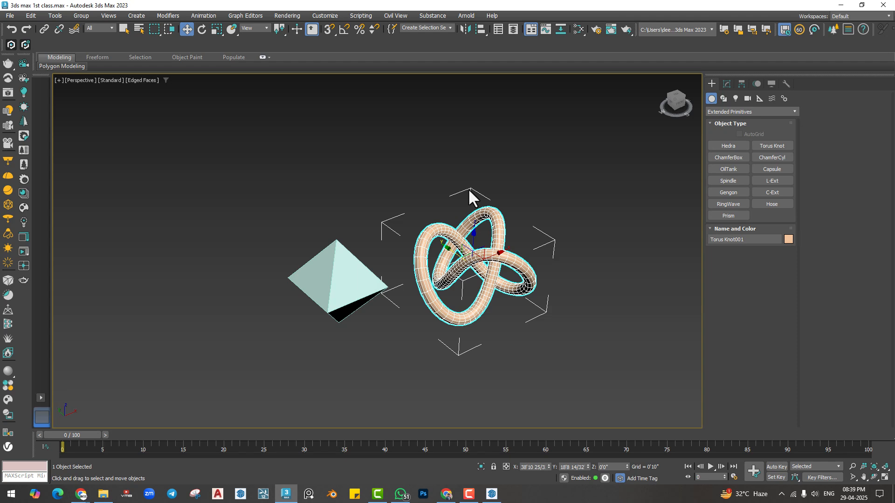
# Step: Switch to the Google Meet call in Chrome, look through the participant list and leave the meeting
pyautogui.moveTo(107, 500)
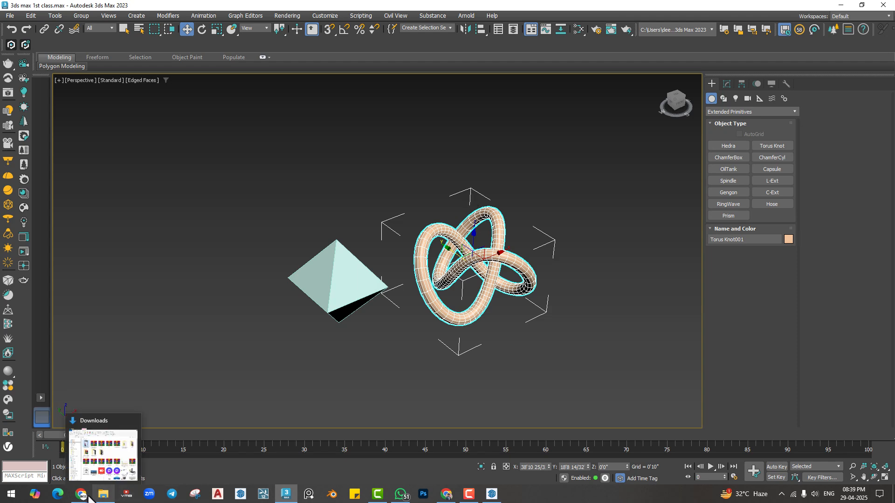
pyautogui.click(52, 463)
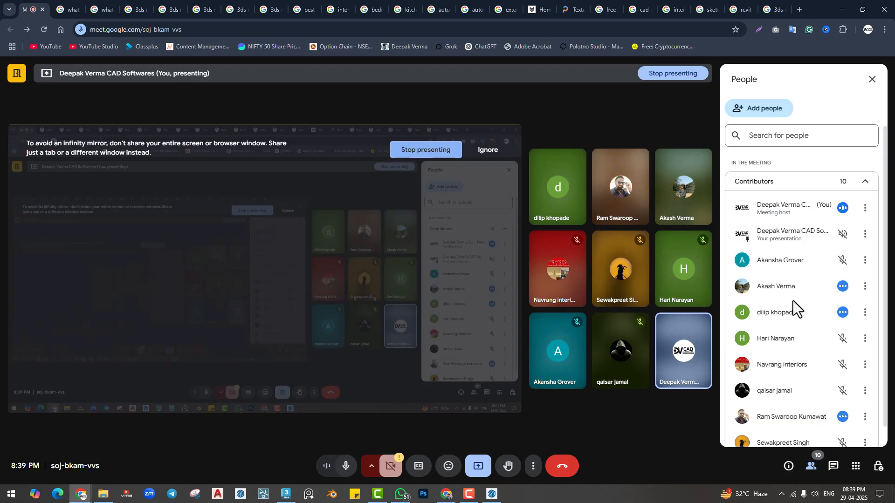
pyautogui.scroll(-1, 796, 298)
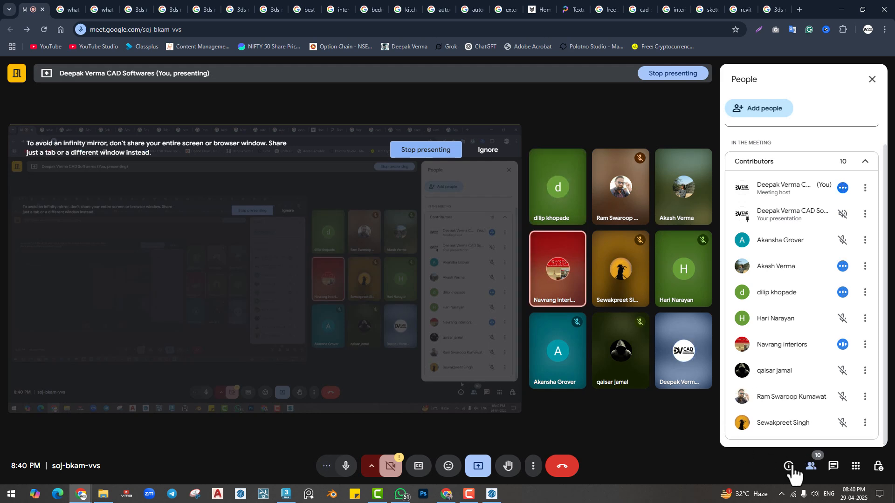
pyautogui.click(561, 467)
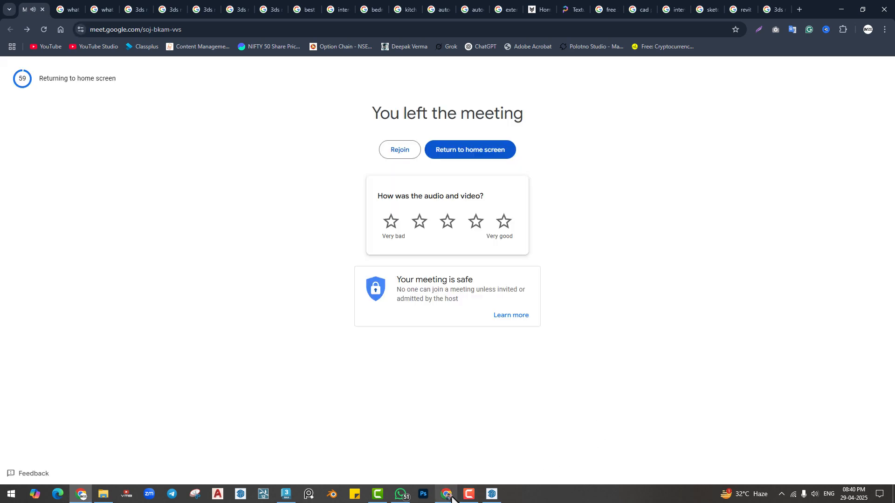